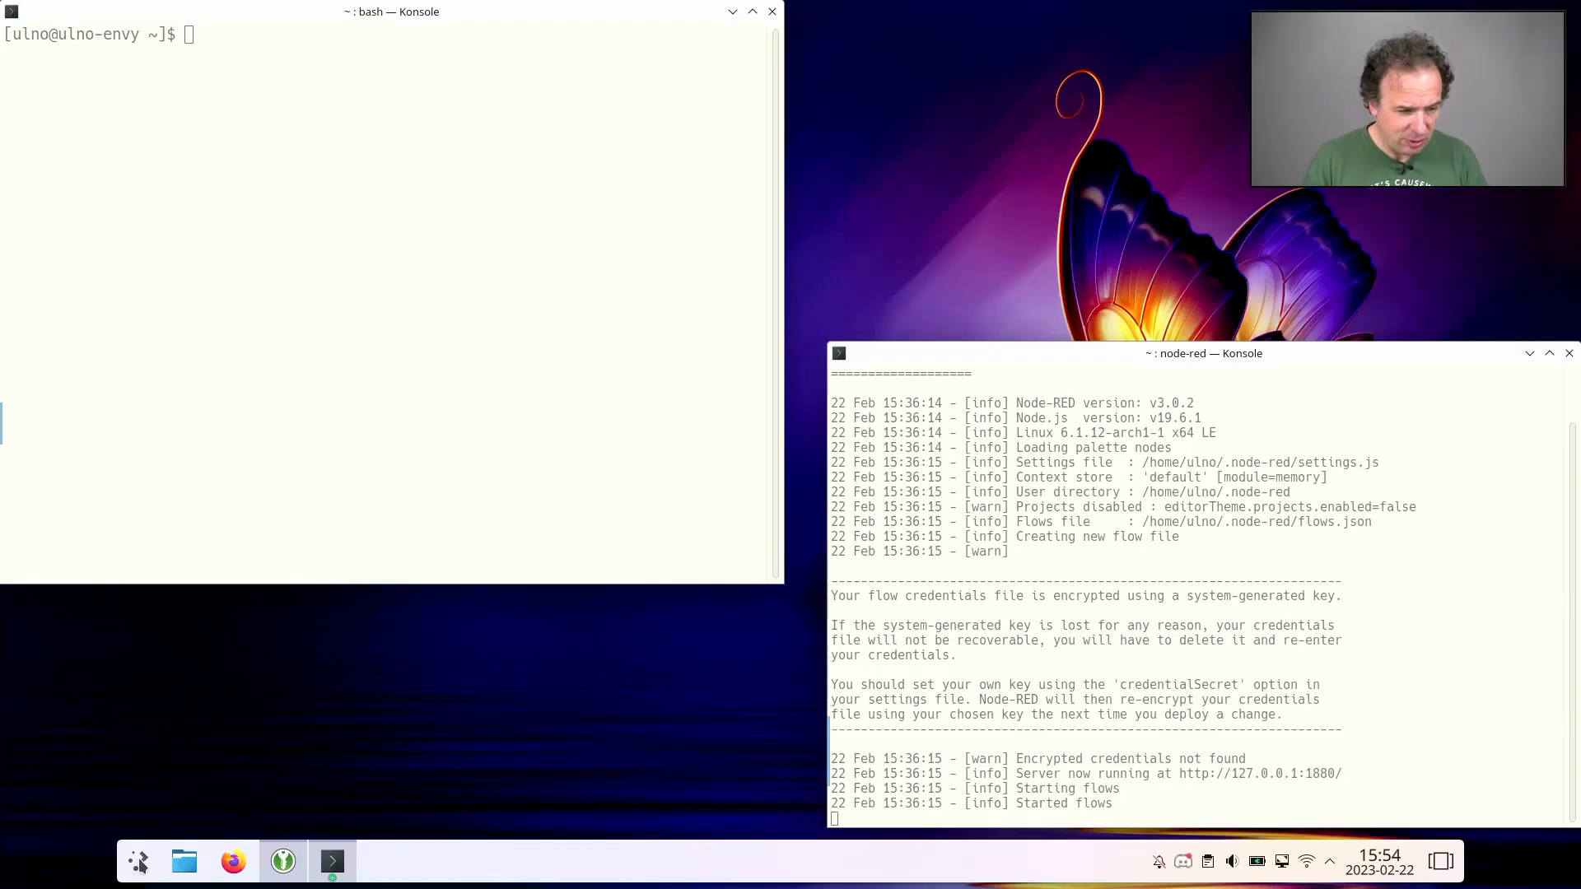
# - Find Chromium by searching for "chrom" among the installed applications and launch it
pyautogui.click(138, 861)
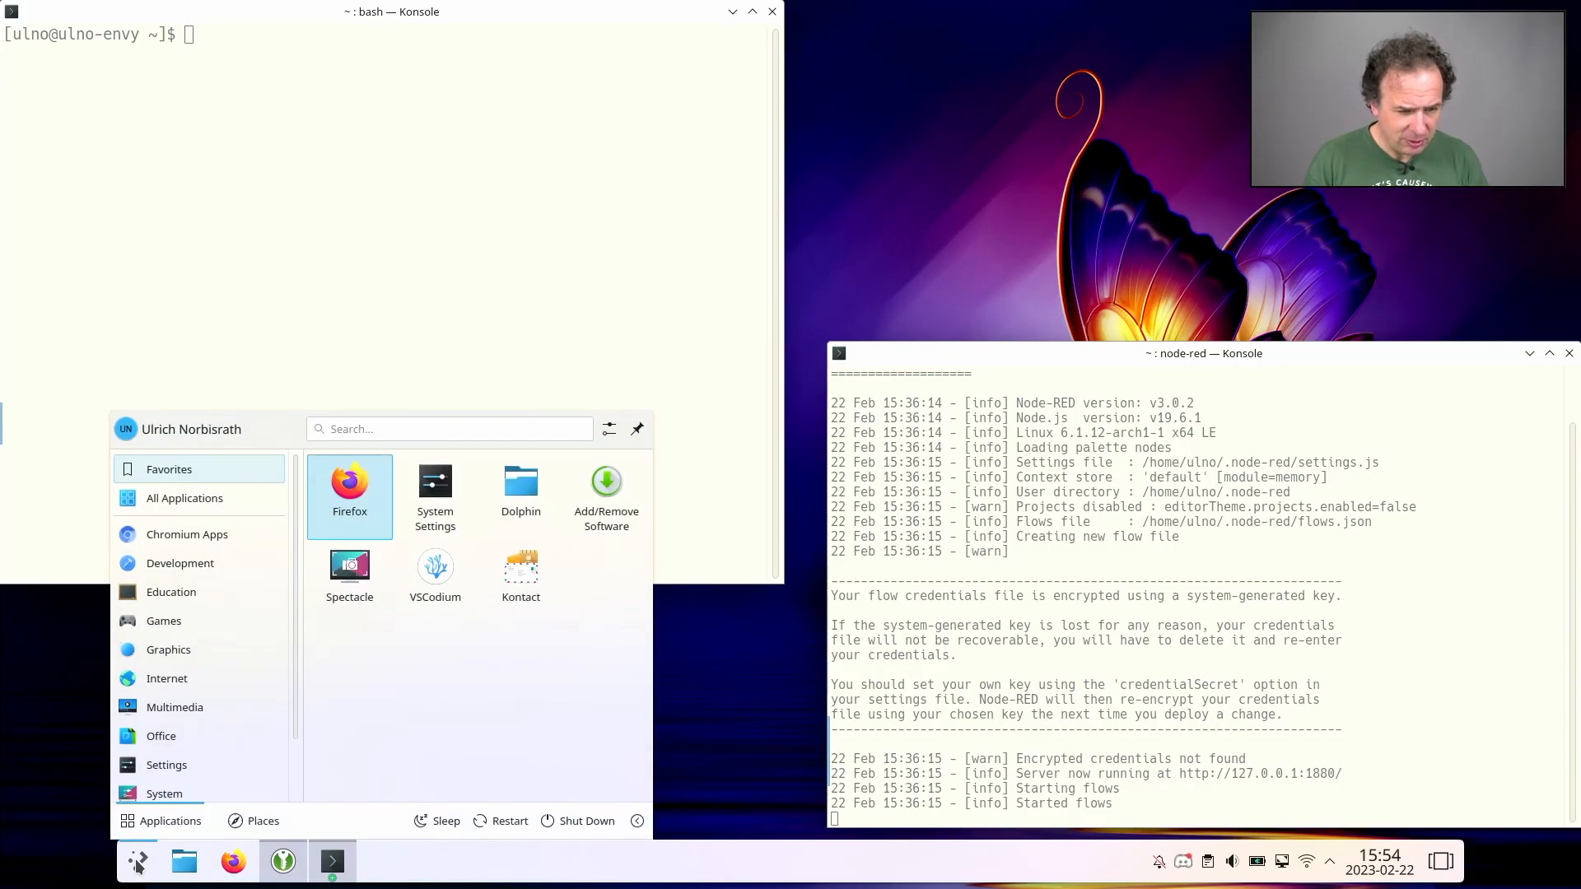
pyautogui.click(458, 429)
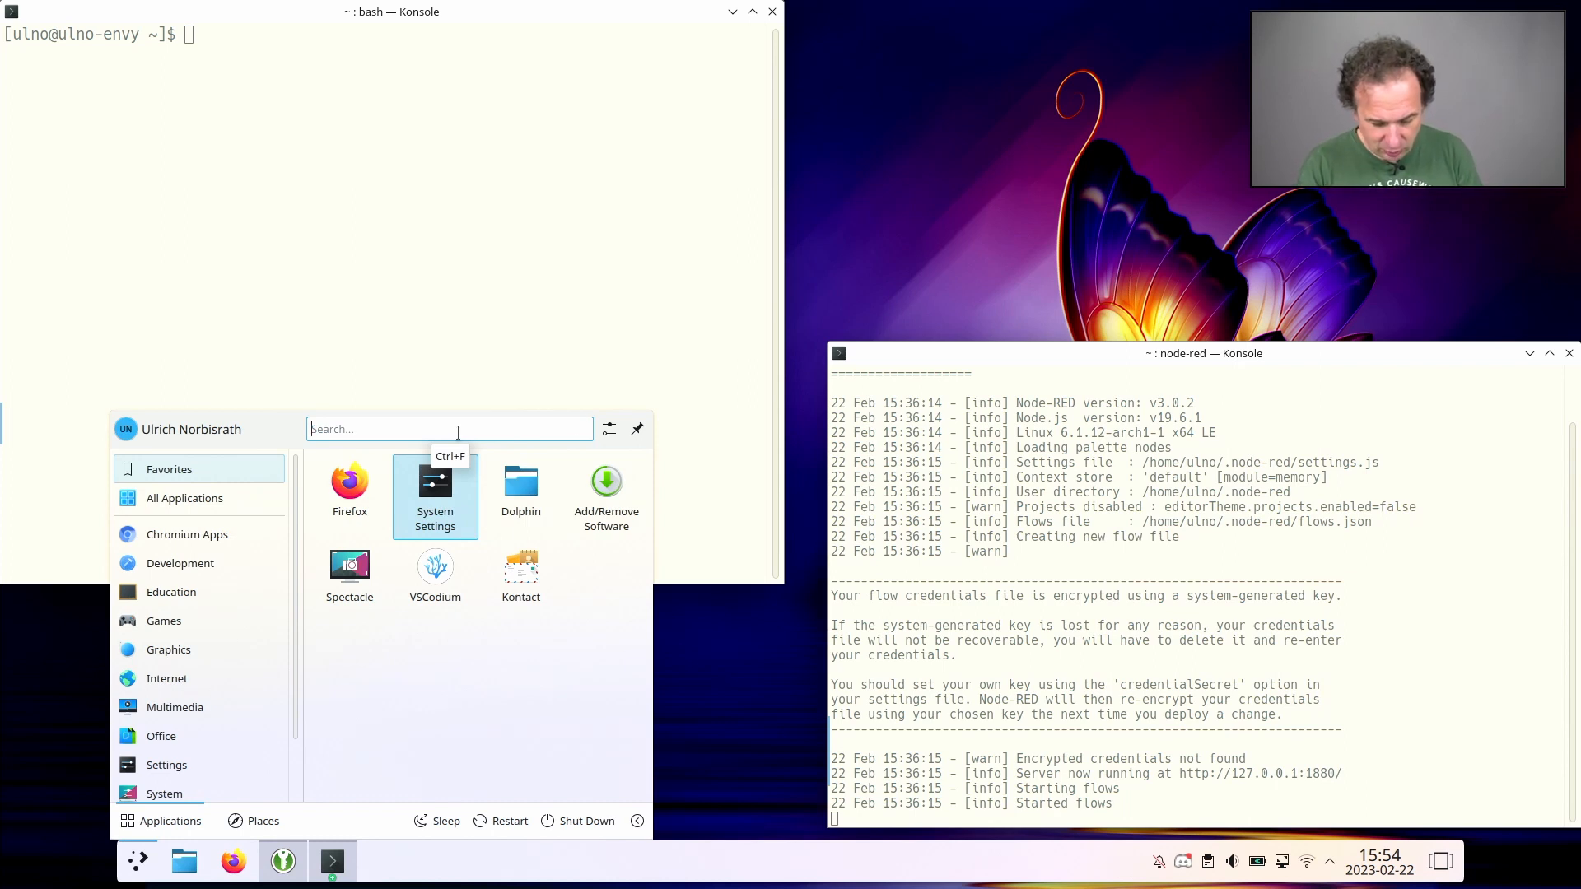
pyautogui.write('chrom')
pyautogui.press('Return')
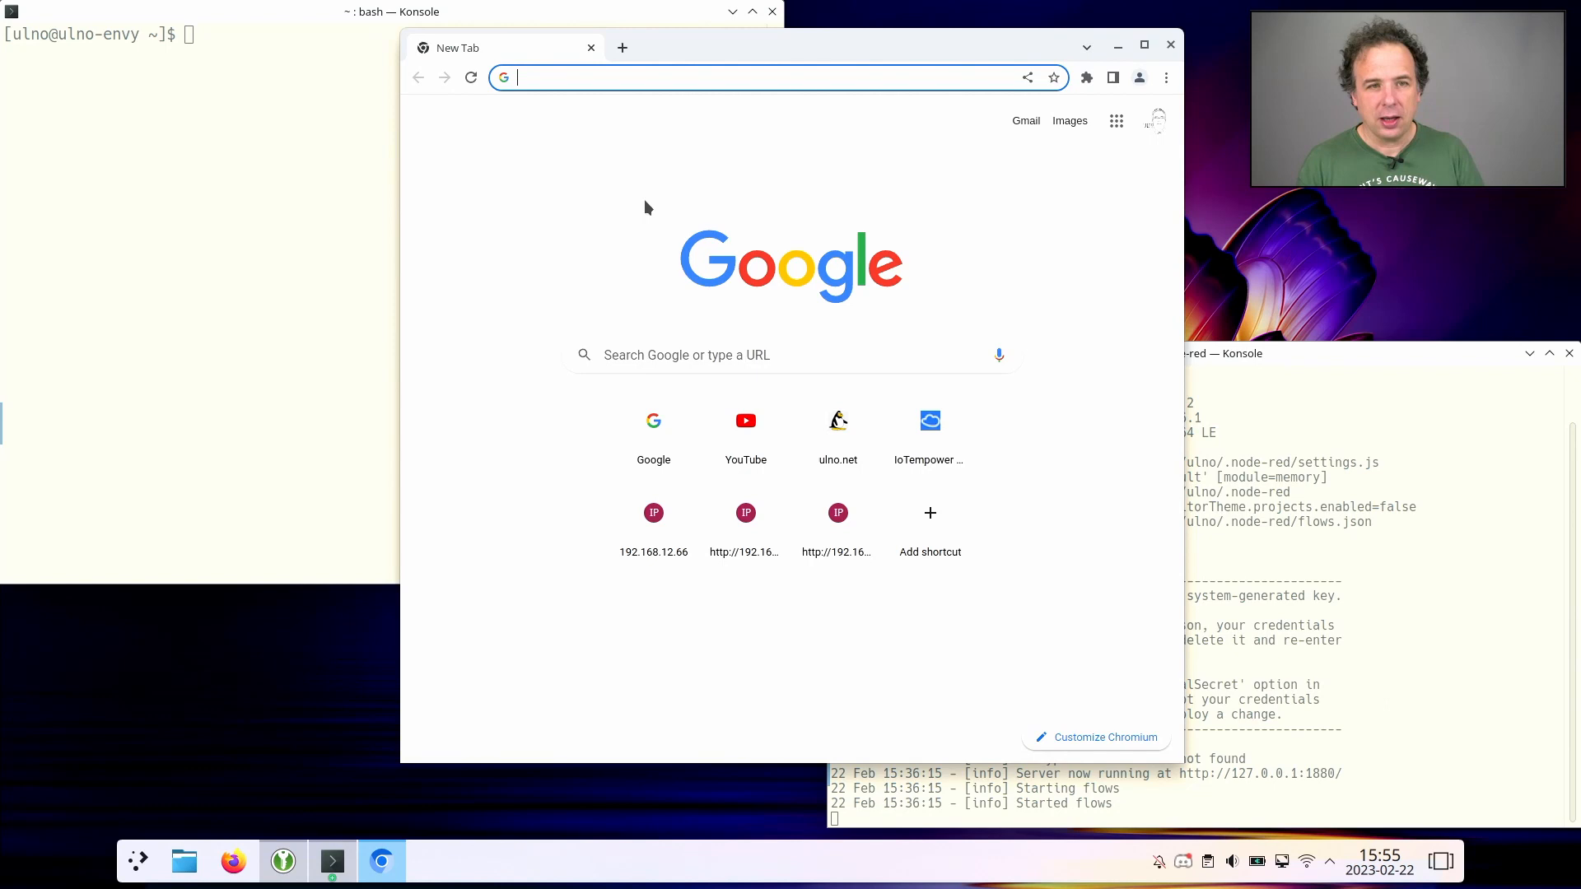
# - Go to gw.iotempire.net and open the Node-RED editor linked on the IoTempower local web portal
pyautogui.click(625, 85)
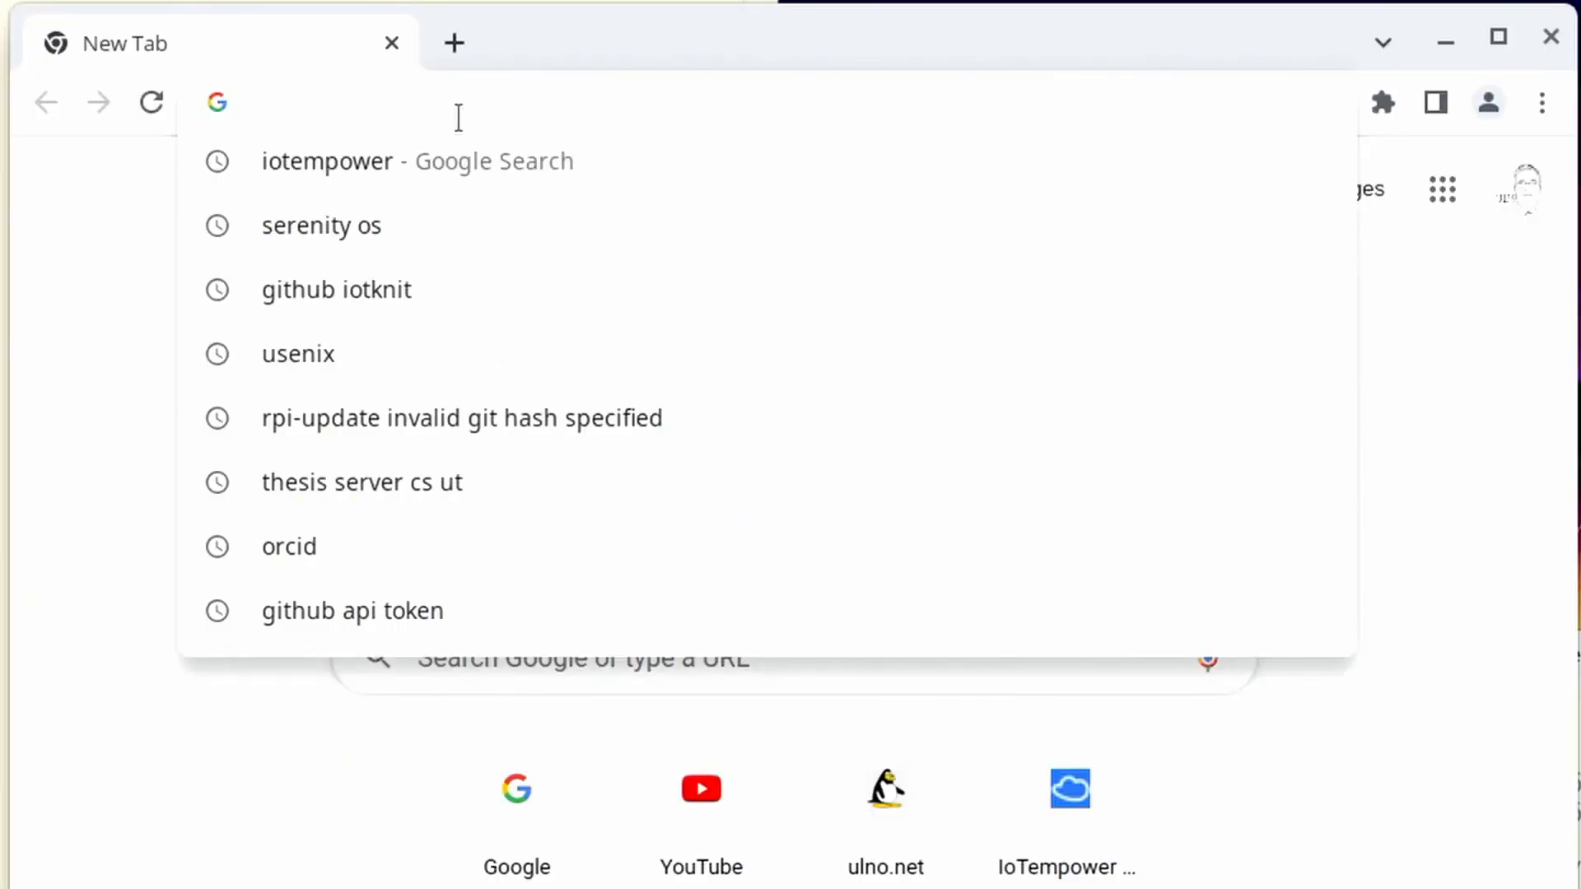
pyautogui.write('gw.iotempire.')
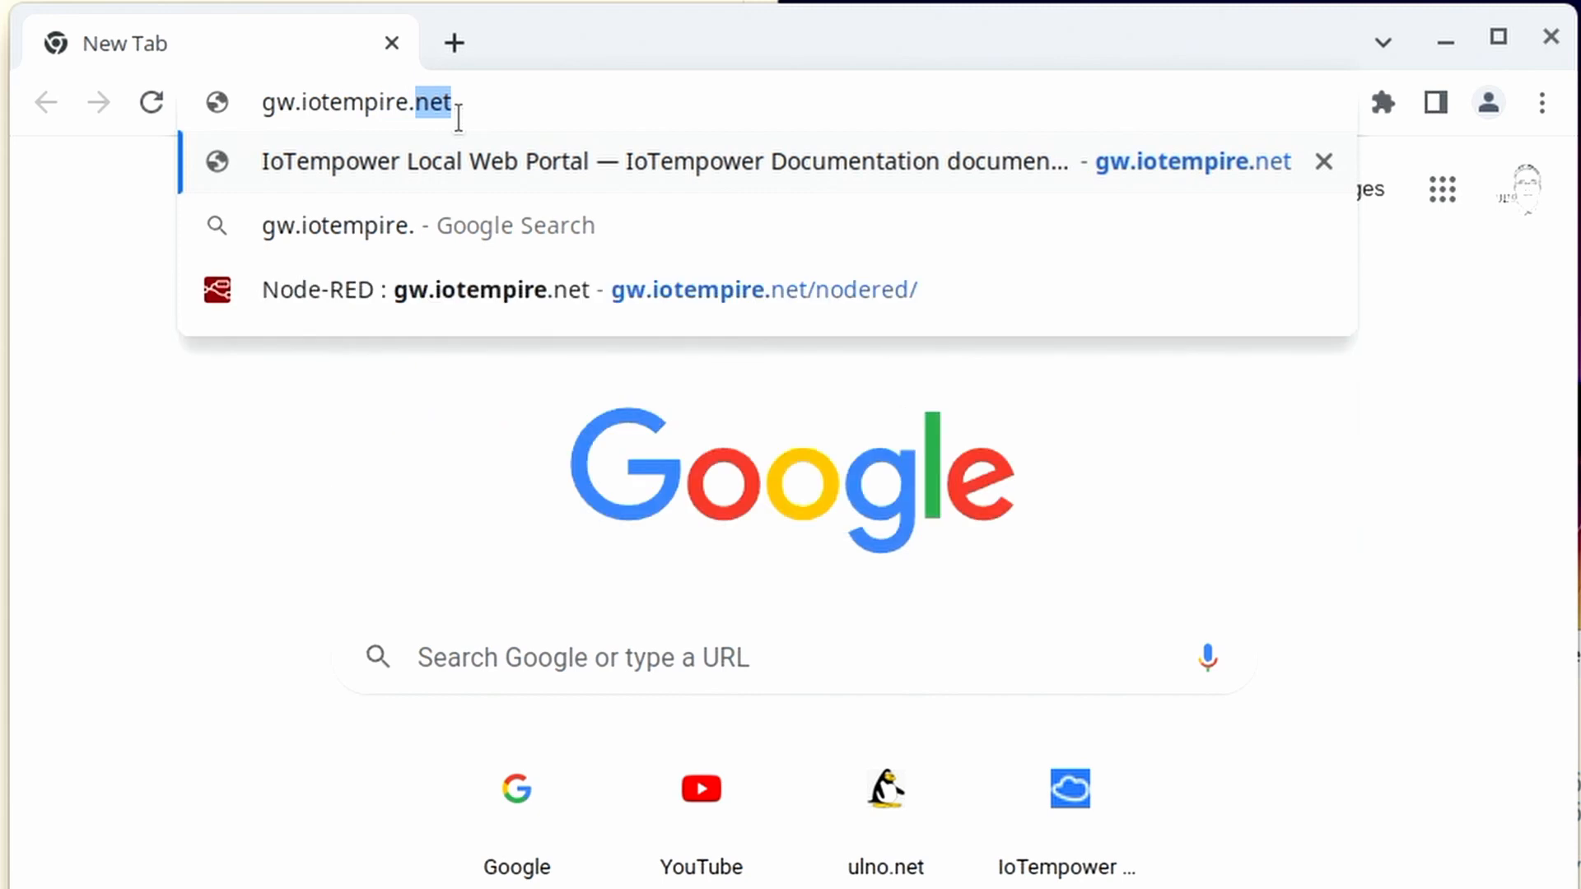
pyautogui.write('net')
pyautogui.press('Return')
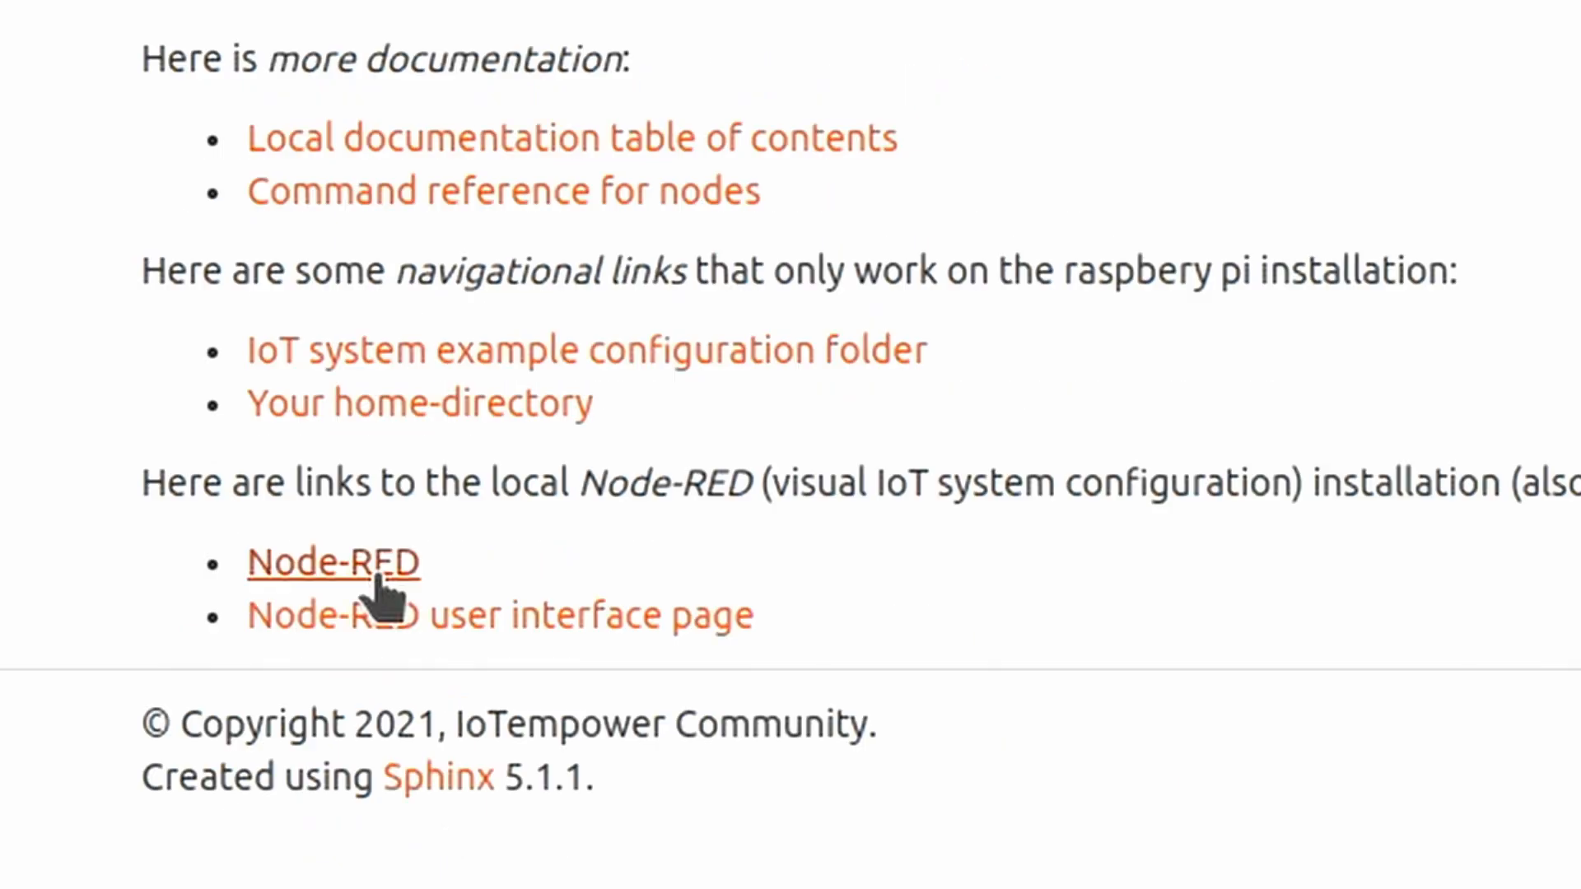
pyautogui.click(377, 576)
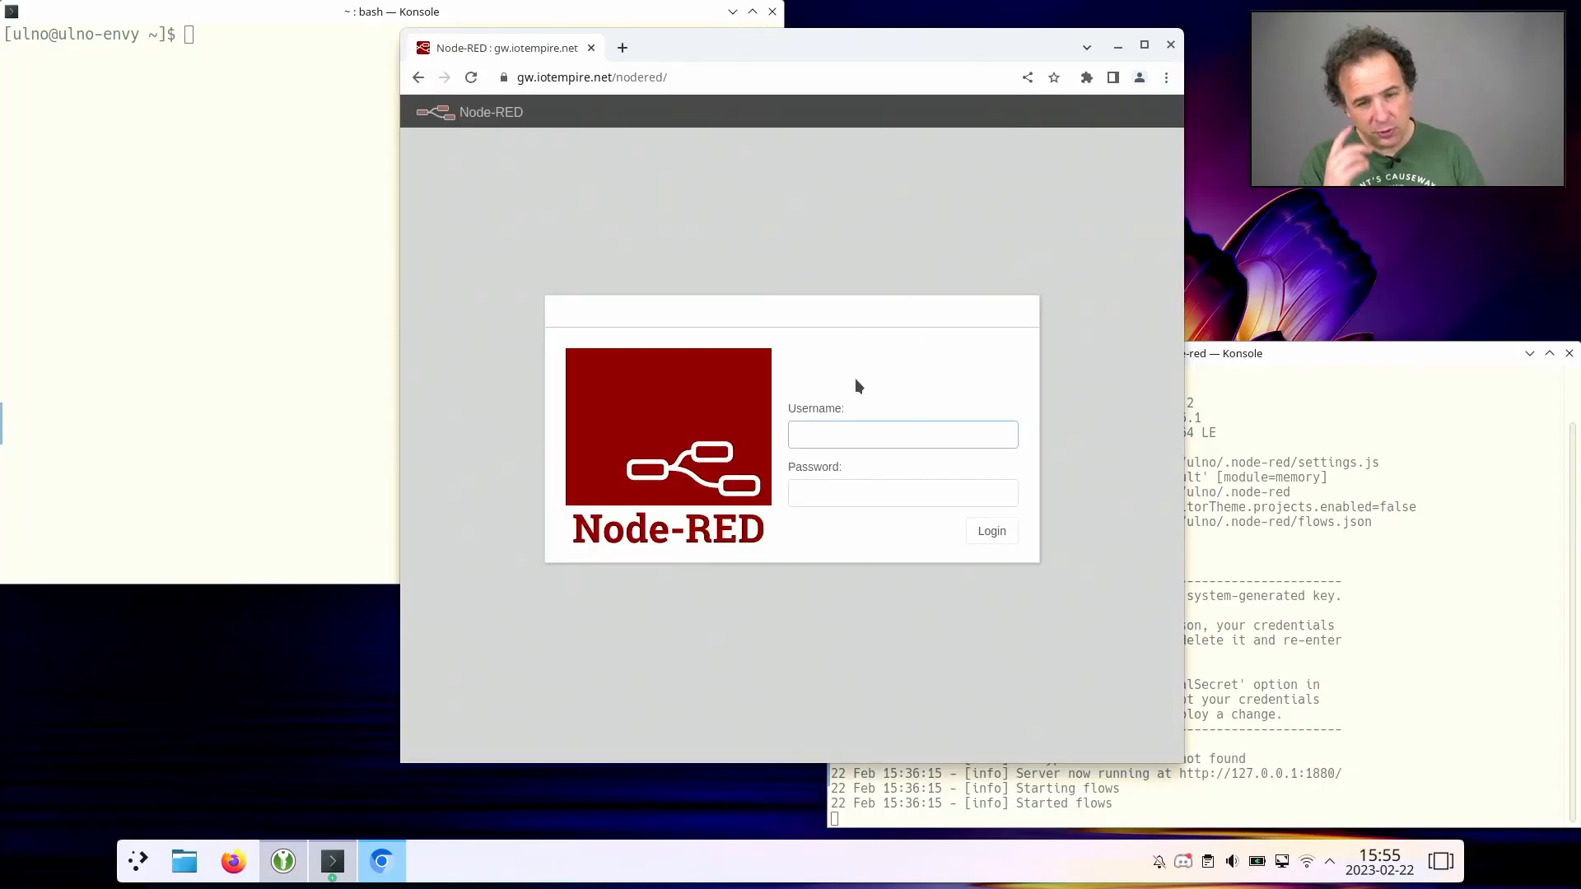
# - Log in to Node-RED with the username admin and the account password
pyautogui.write('admin')
pyautogui.press('Tab')
pyautogui.write('********')
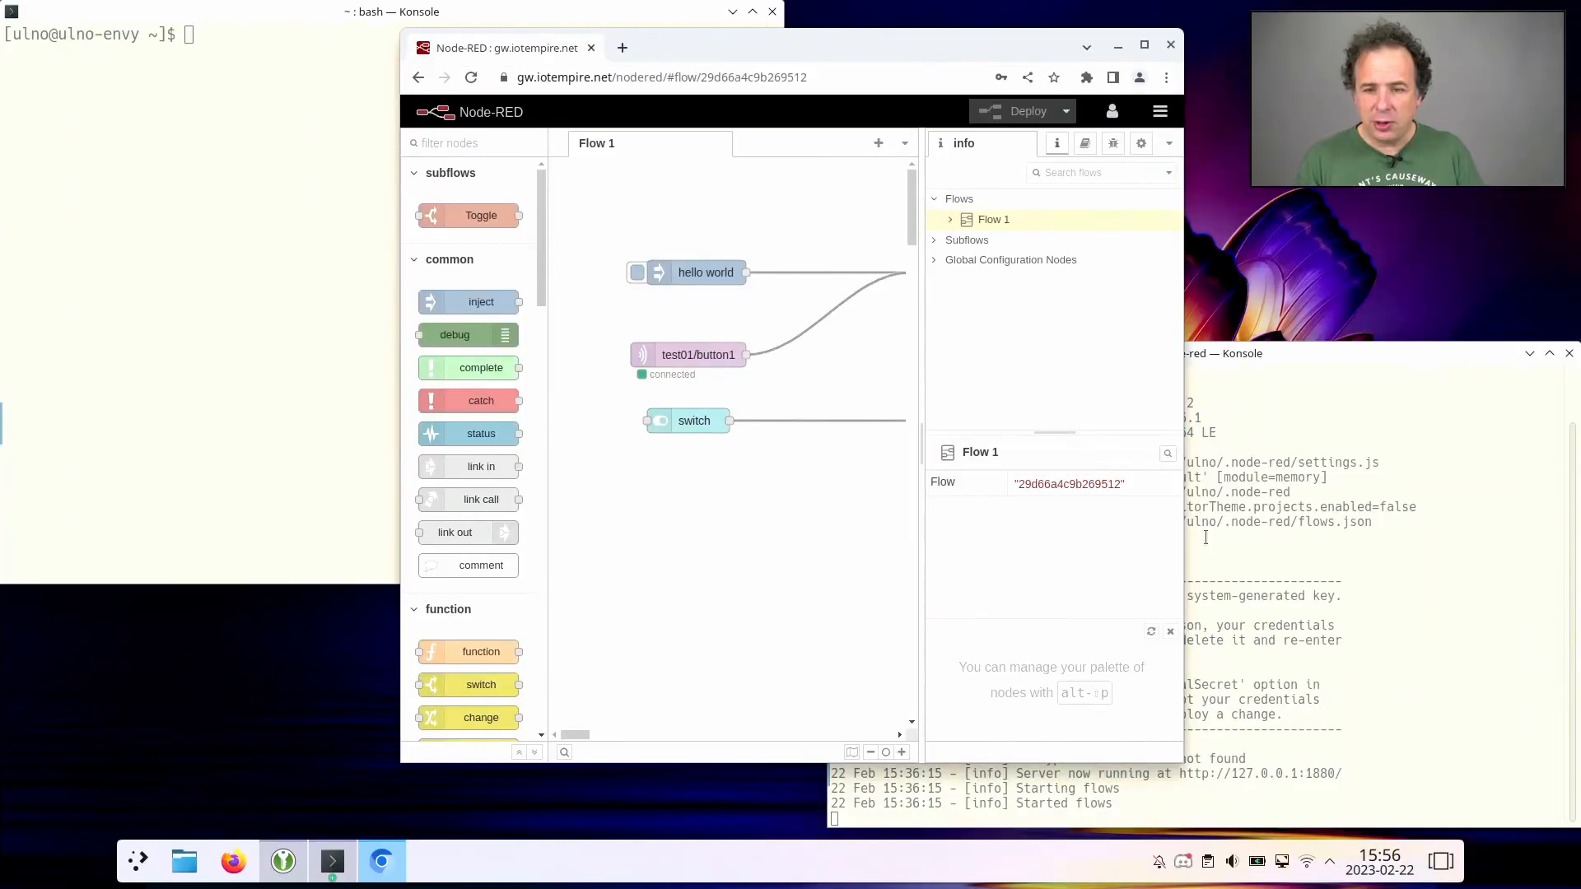
pyautogui.click(1352, 568)
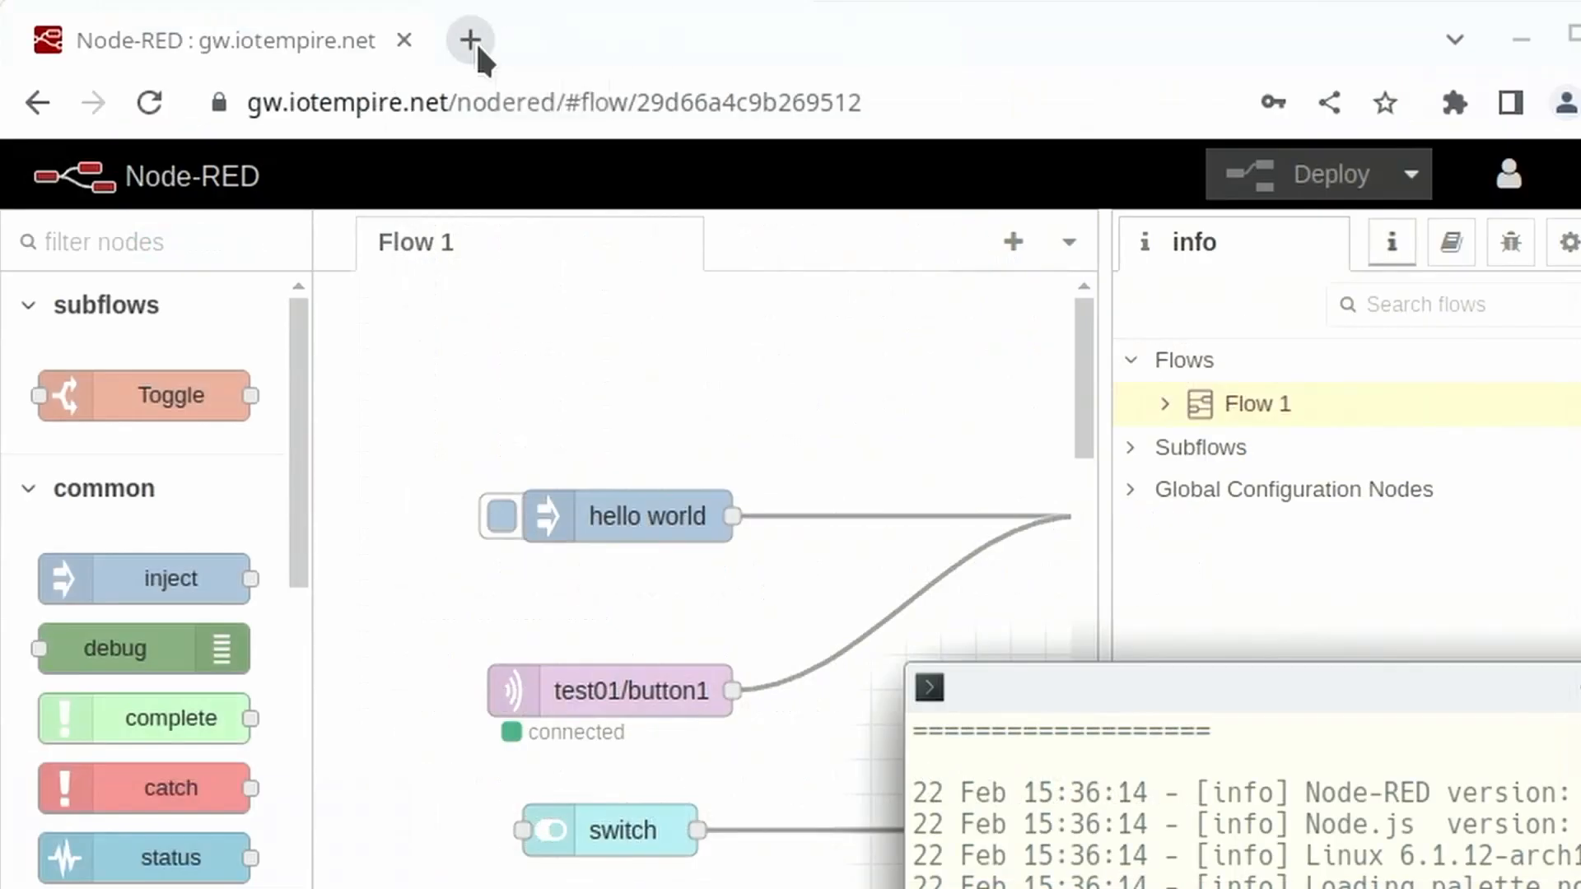
# - View the local Node-RED instance at localhost:1880 in a separate browser tab and close that tab
pyautogui.click(474, 41)
pyautogui.write('localhost:')
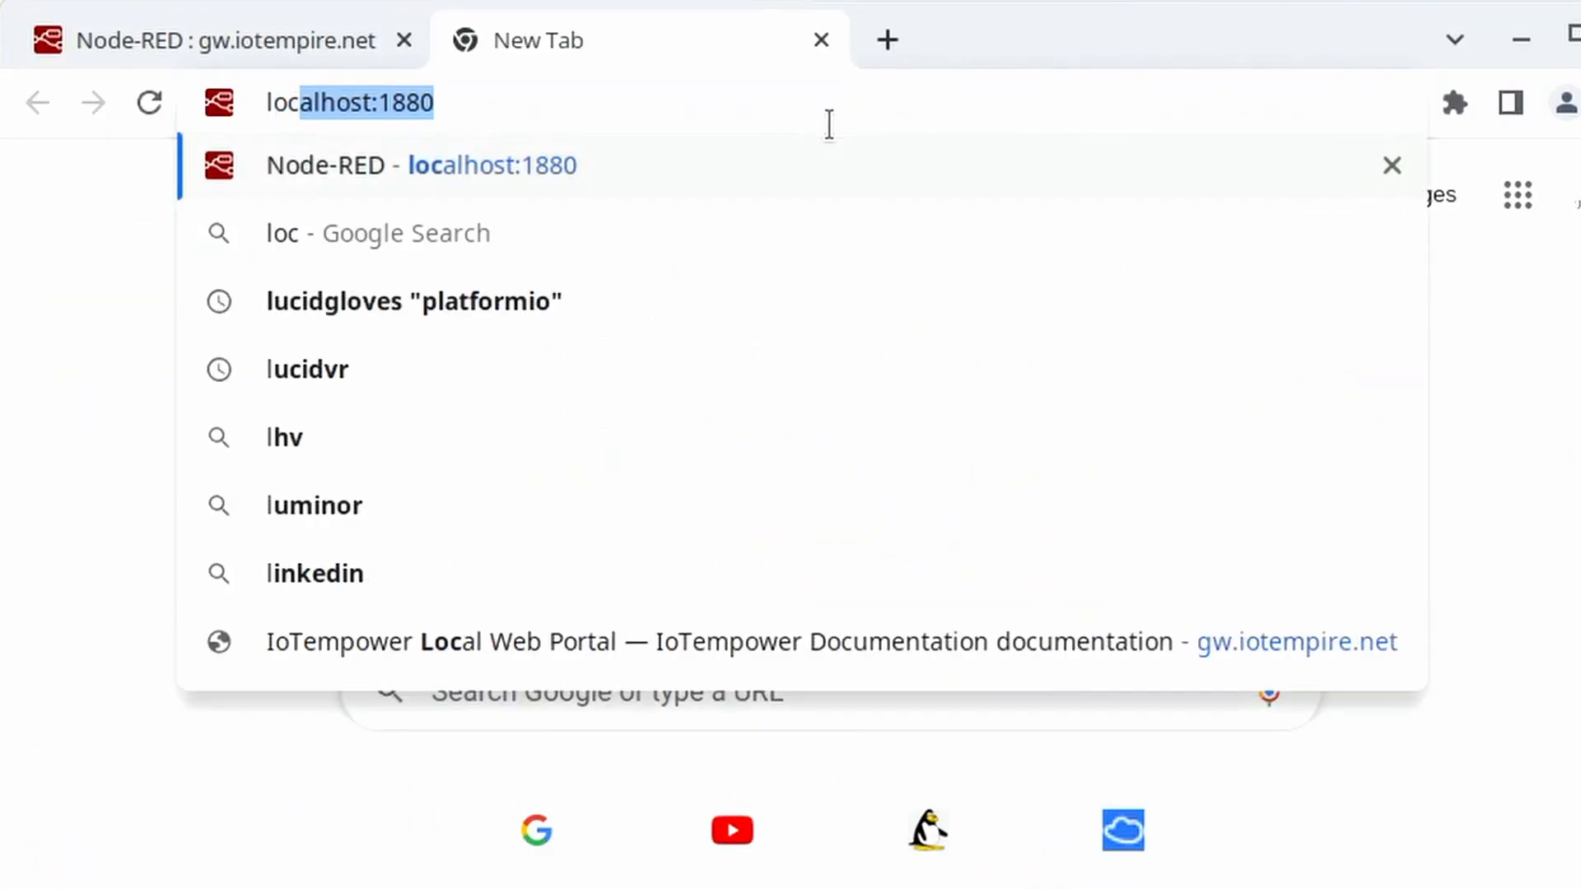
pyautogui.write('1880')
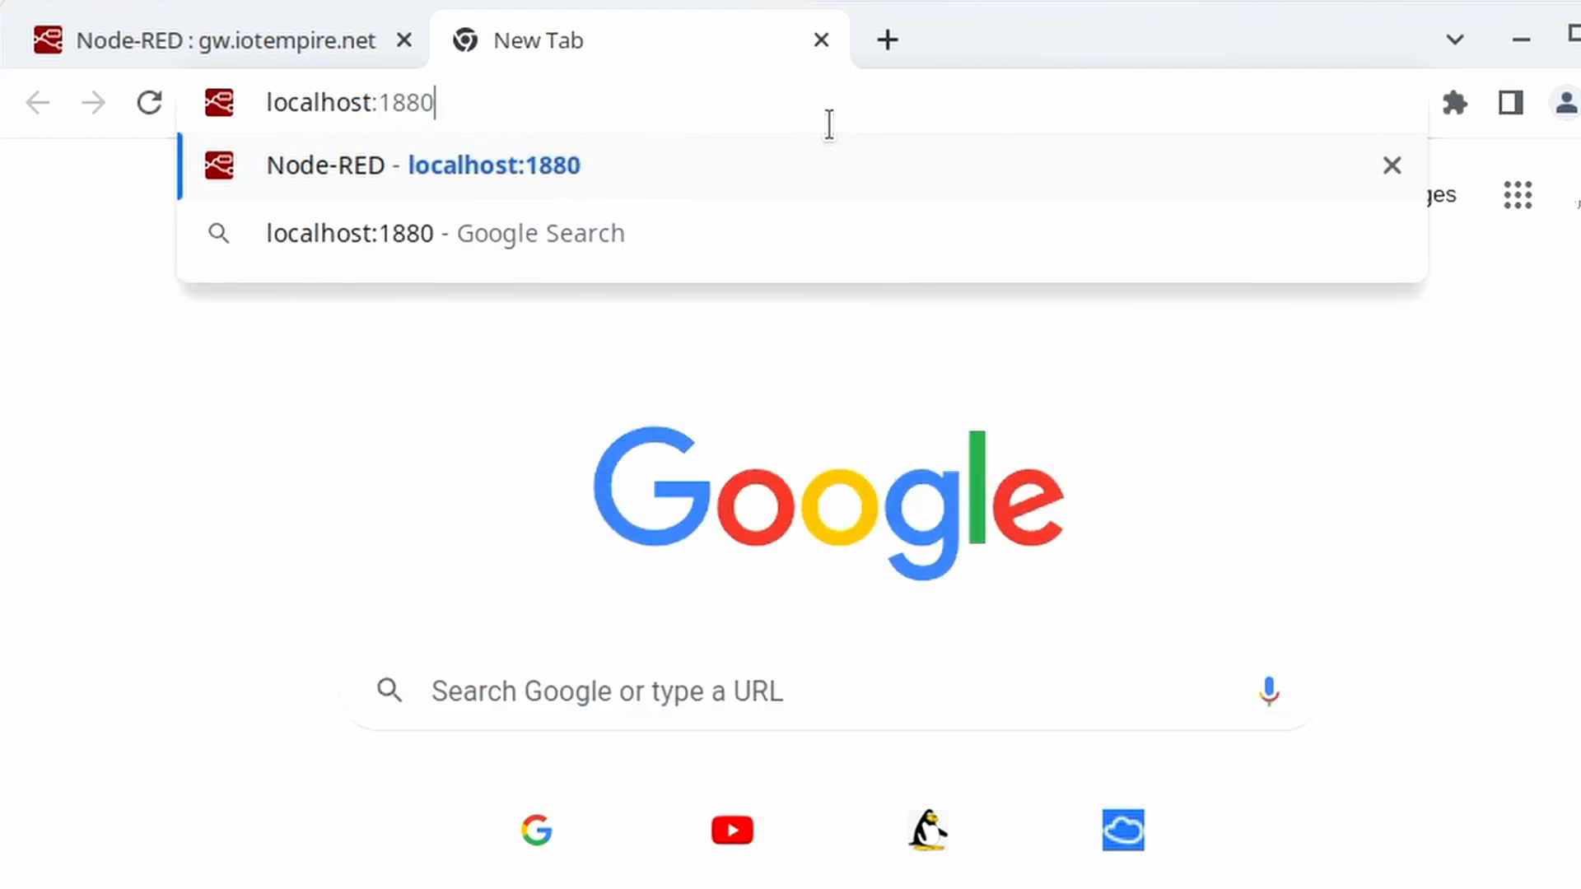
pyautogui.press('Return')
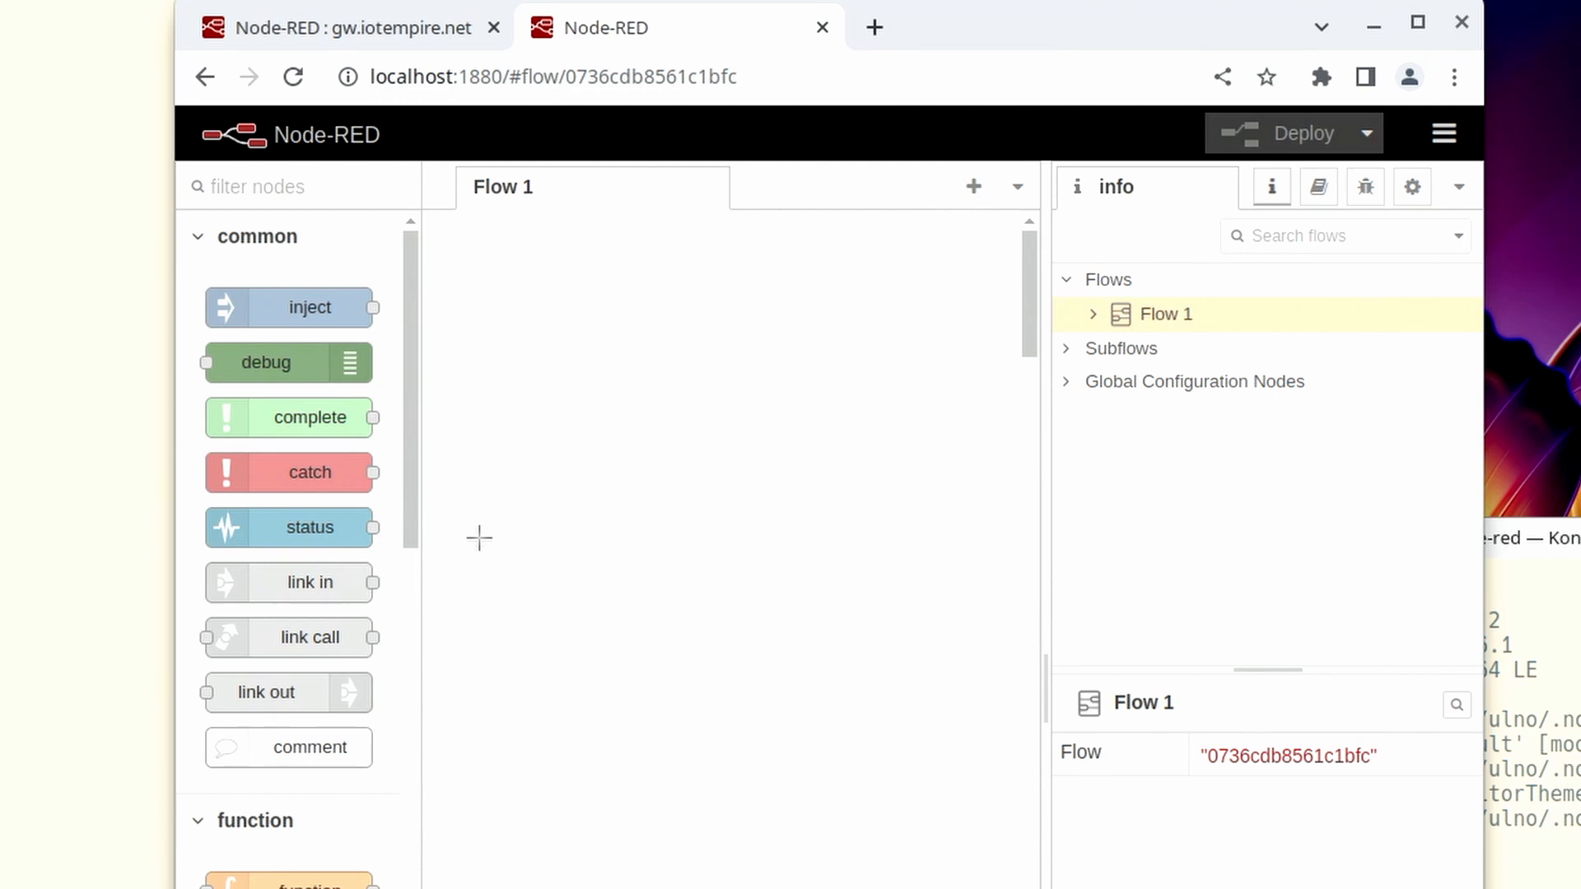
pyautogui.click(824, 27)
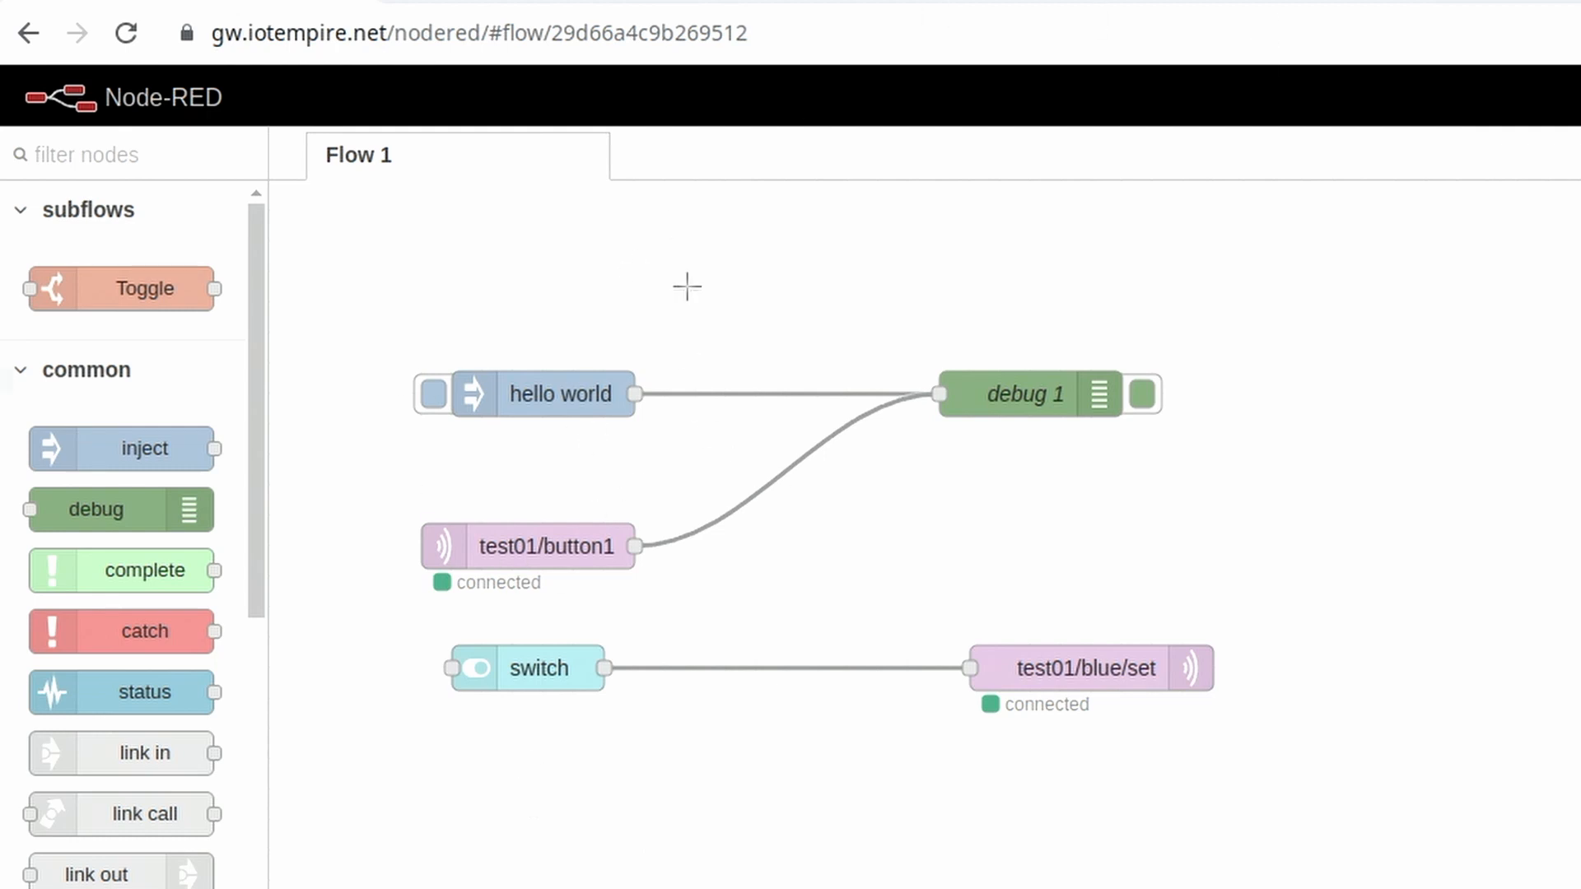
# - Create a second flow containing an inject node wired to a debug node placed on its right
pyautogui.doubleClick(715, 156)
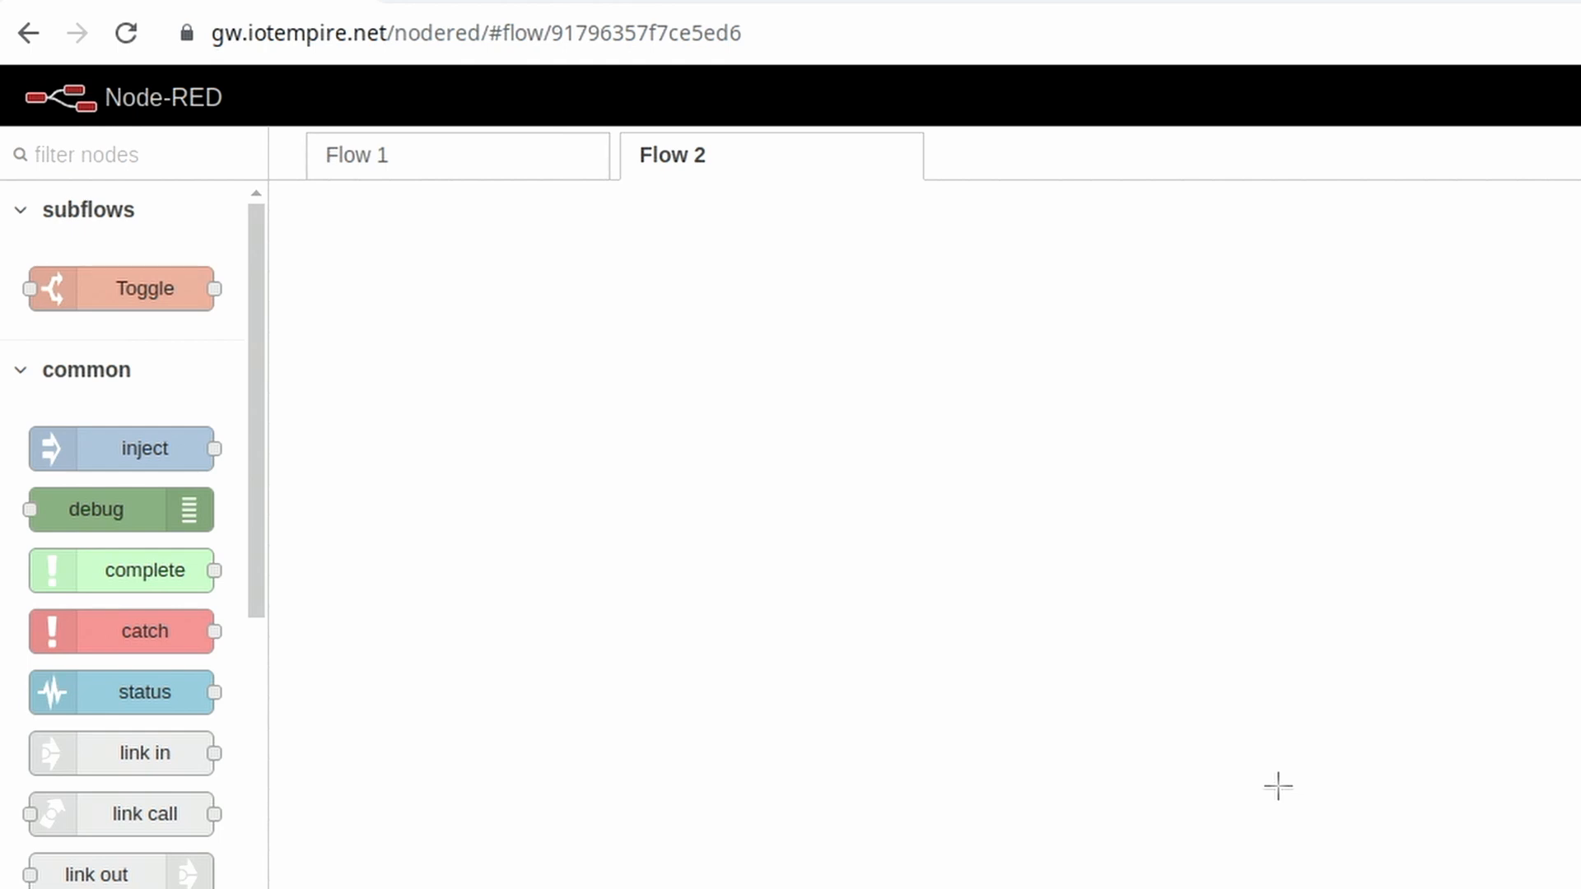
pyautogui.moveTo(74, 512); pyautogui.dragTo(929, 566)
pyautogui.moveTo(106, 428); pyautogui.dragTo(470, 431)
pyautogui.moveTo(972, 544); pyautogui.dragTo(1034, 484)
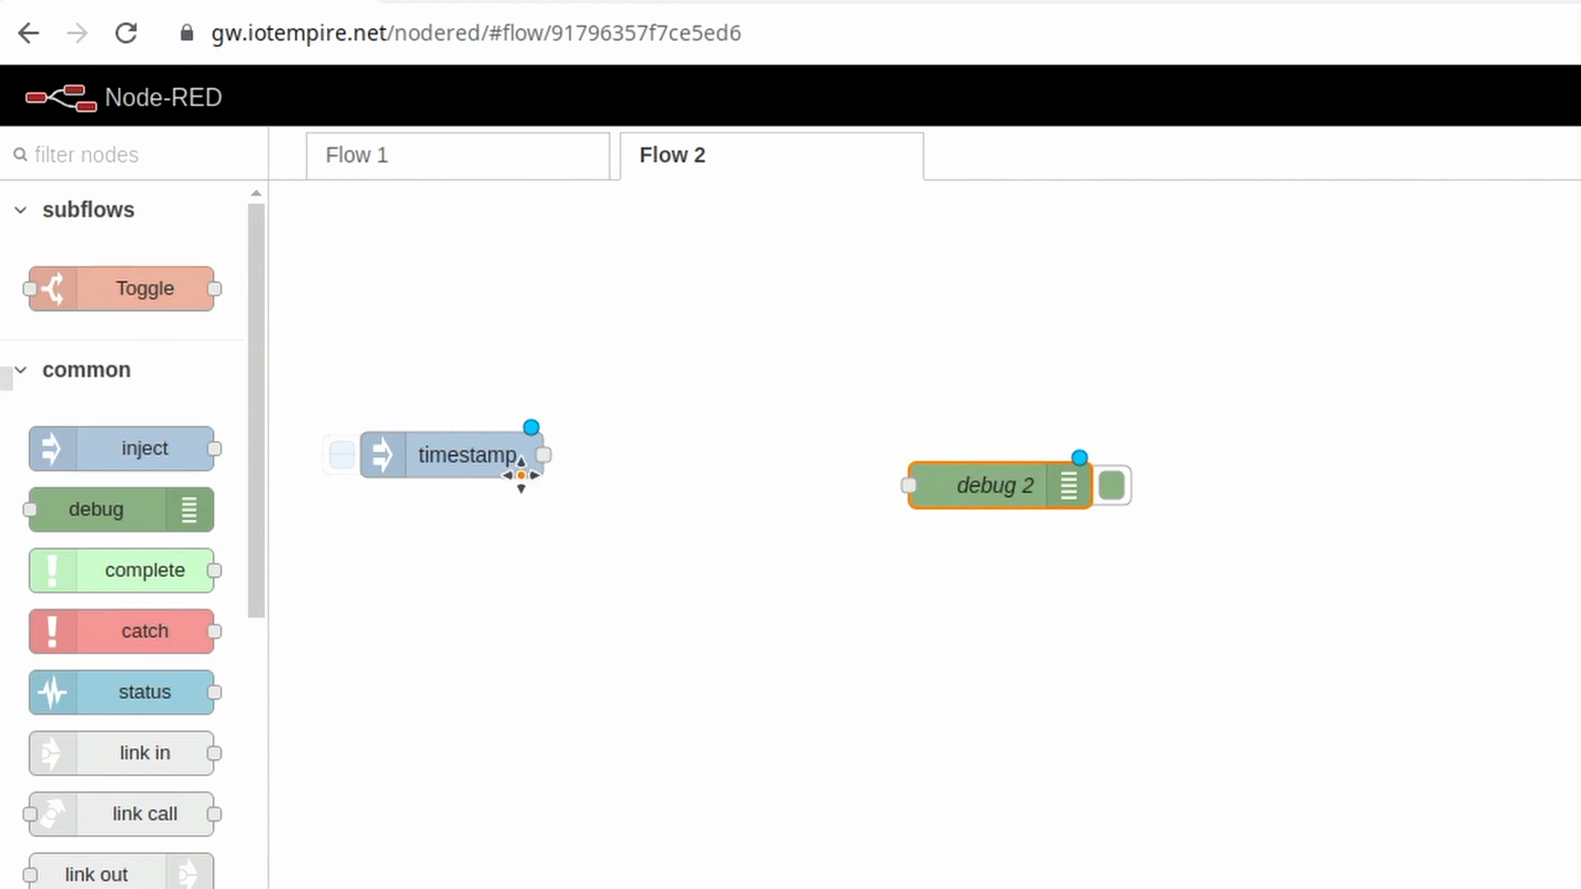
pyautogui.moveTo(544, 455); pyautogui.dragTo(953, 458)
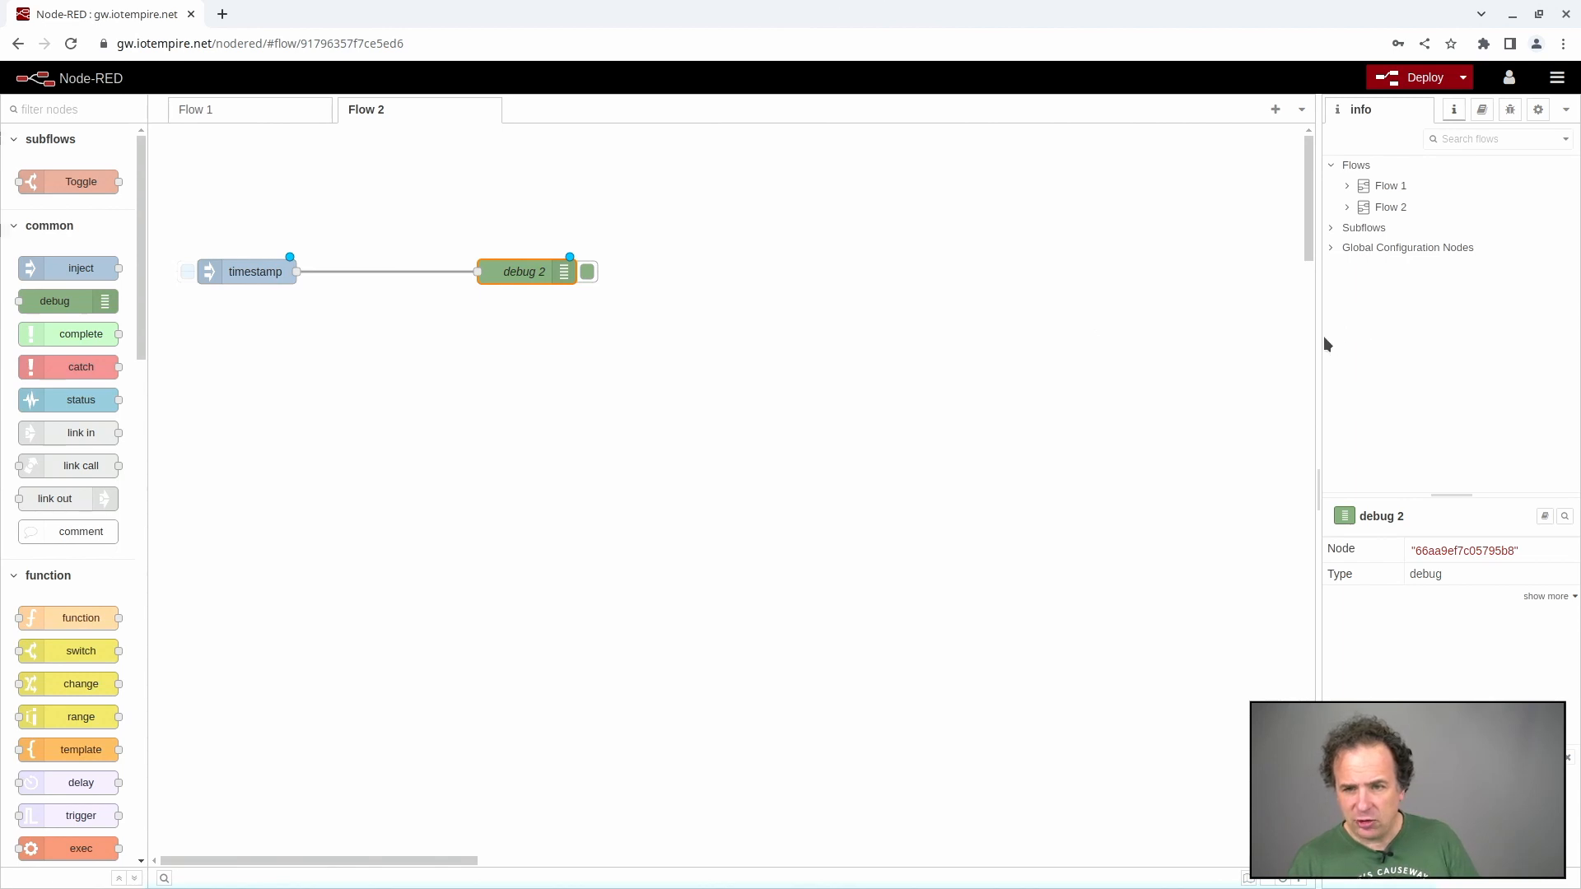
# - Read the built-in help for the debug node and the inject node, and bring up the debug messages view
pyautogui.moveTo(1318, 338)
pyautogui.moveTo(1318, 339); pyautogui.dragTo(1198, 353)
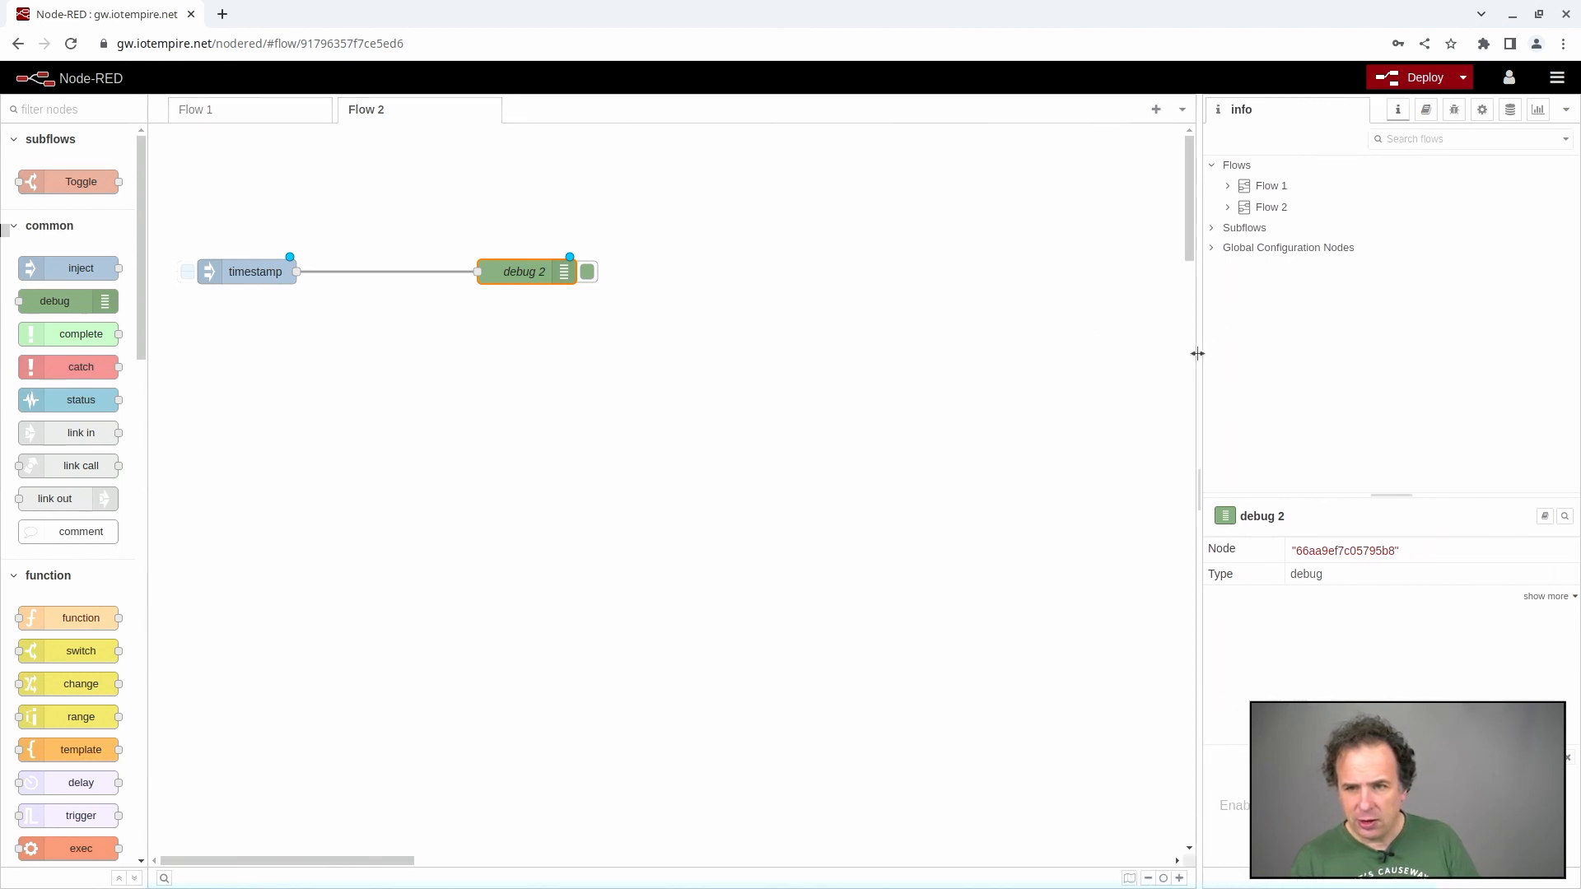
pyautogui.hotkey('ctrl', '+')
pyautogui.hotkey('ctrl', '+')
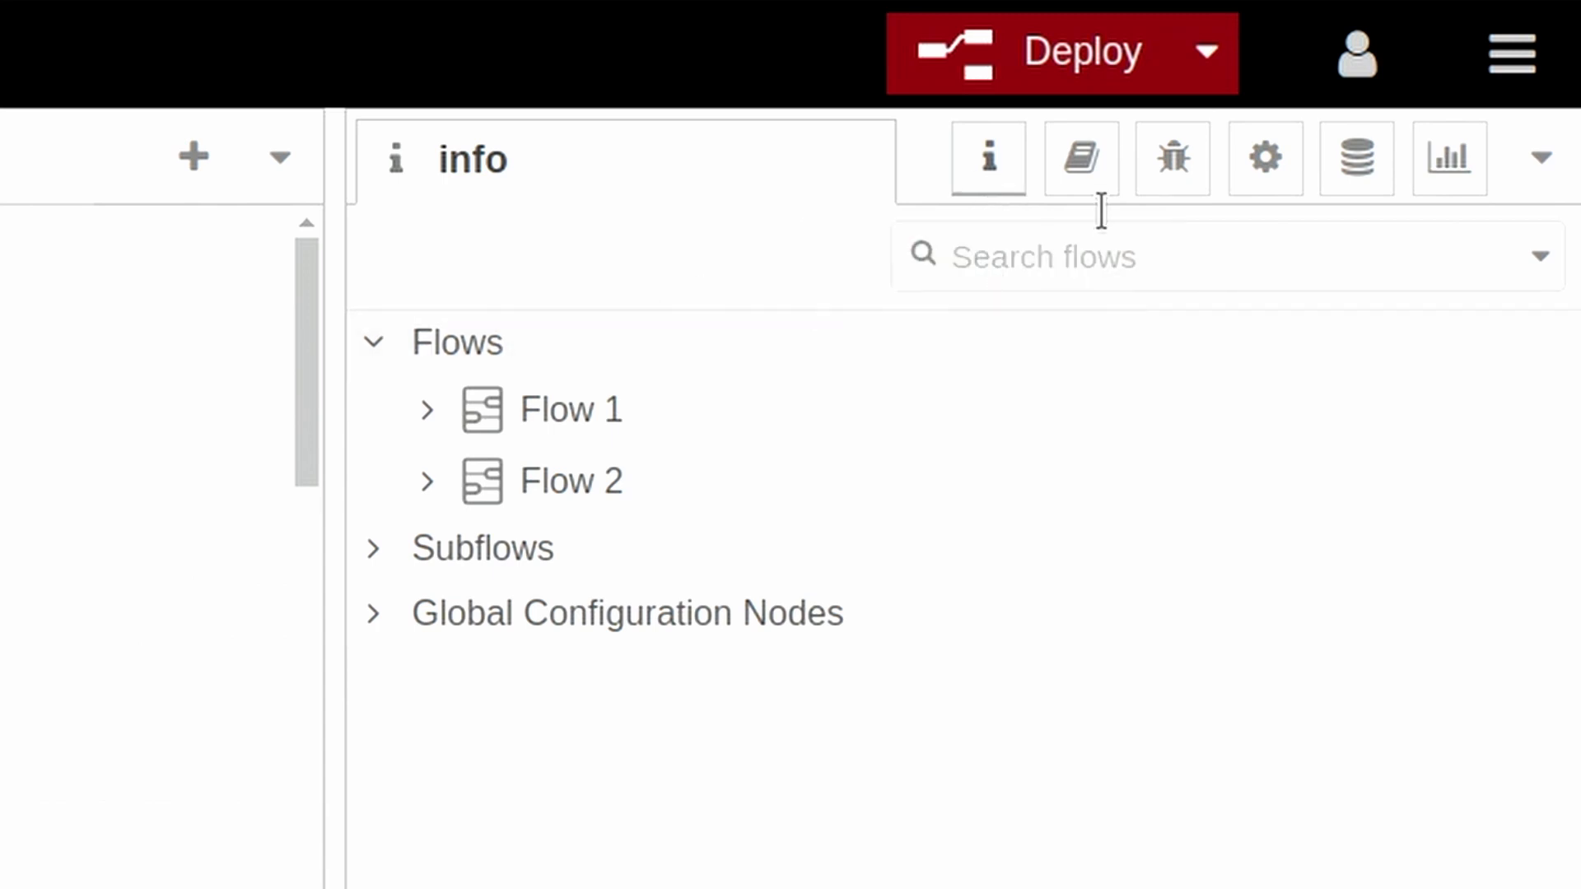
pyautogui.click(1081, 189)
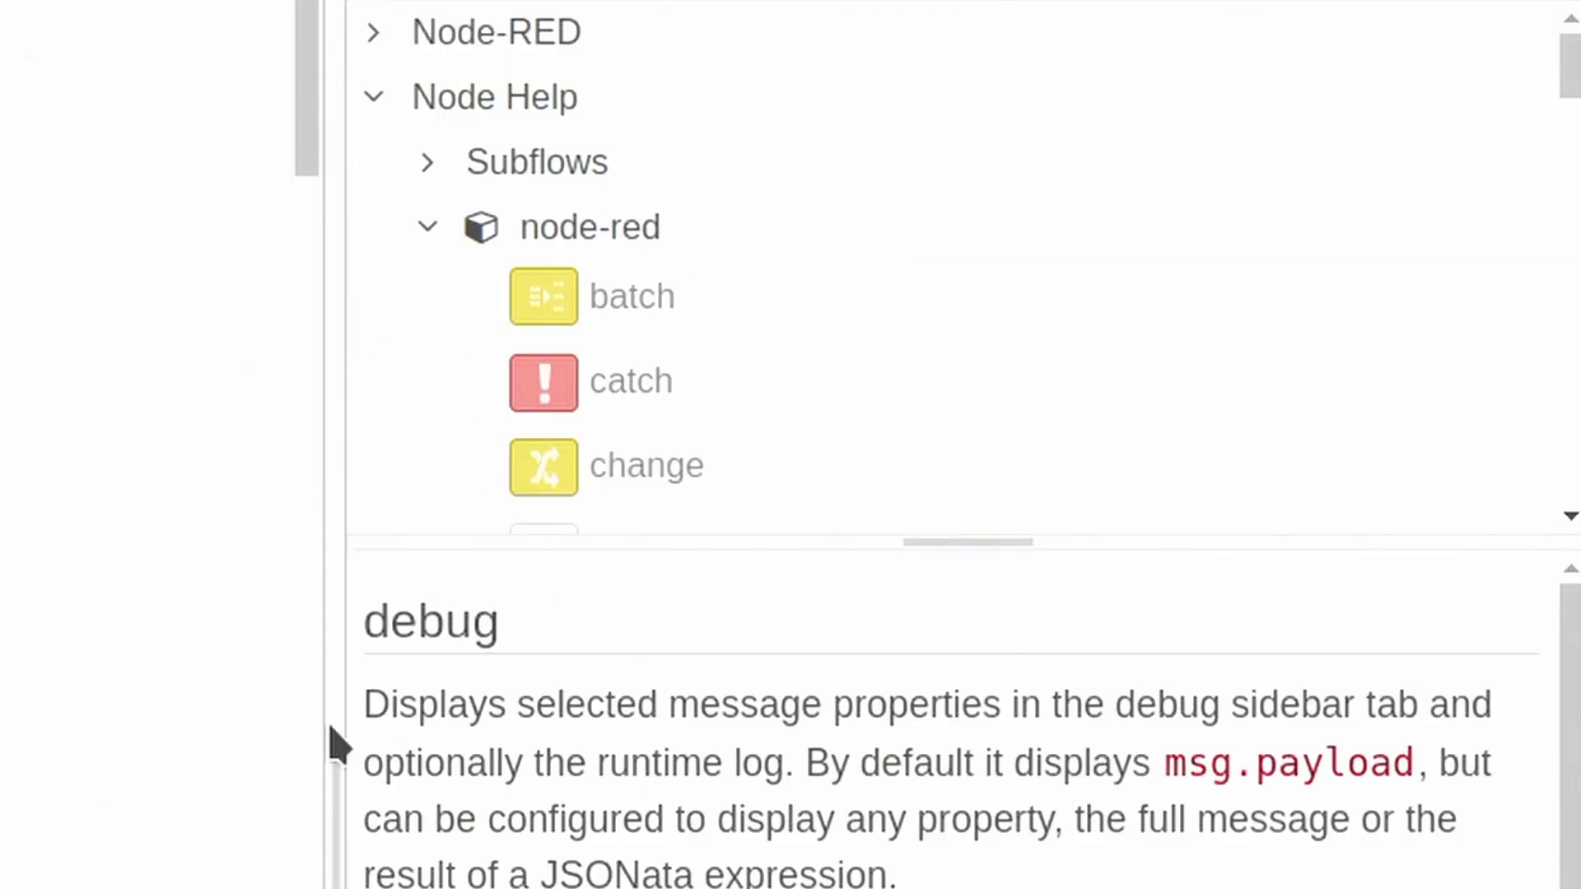
pyautogui.moveTo(342, 699); pyautogui.dragTo(149, 734)
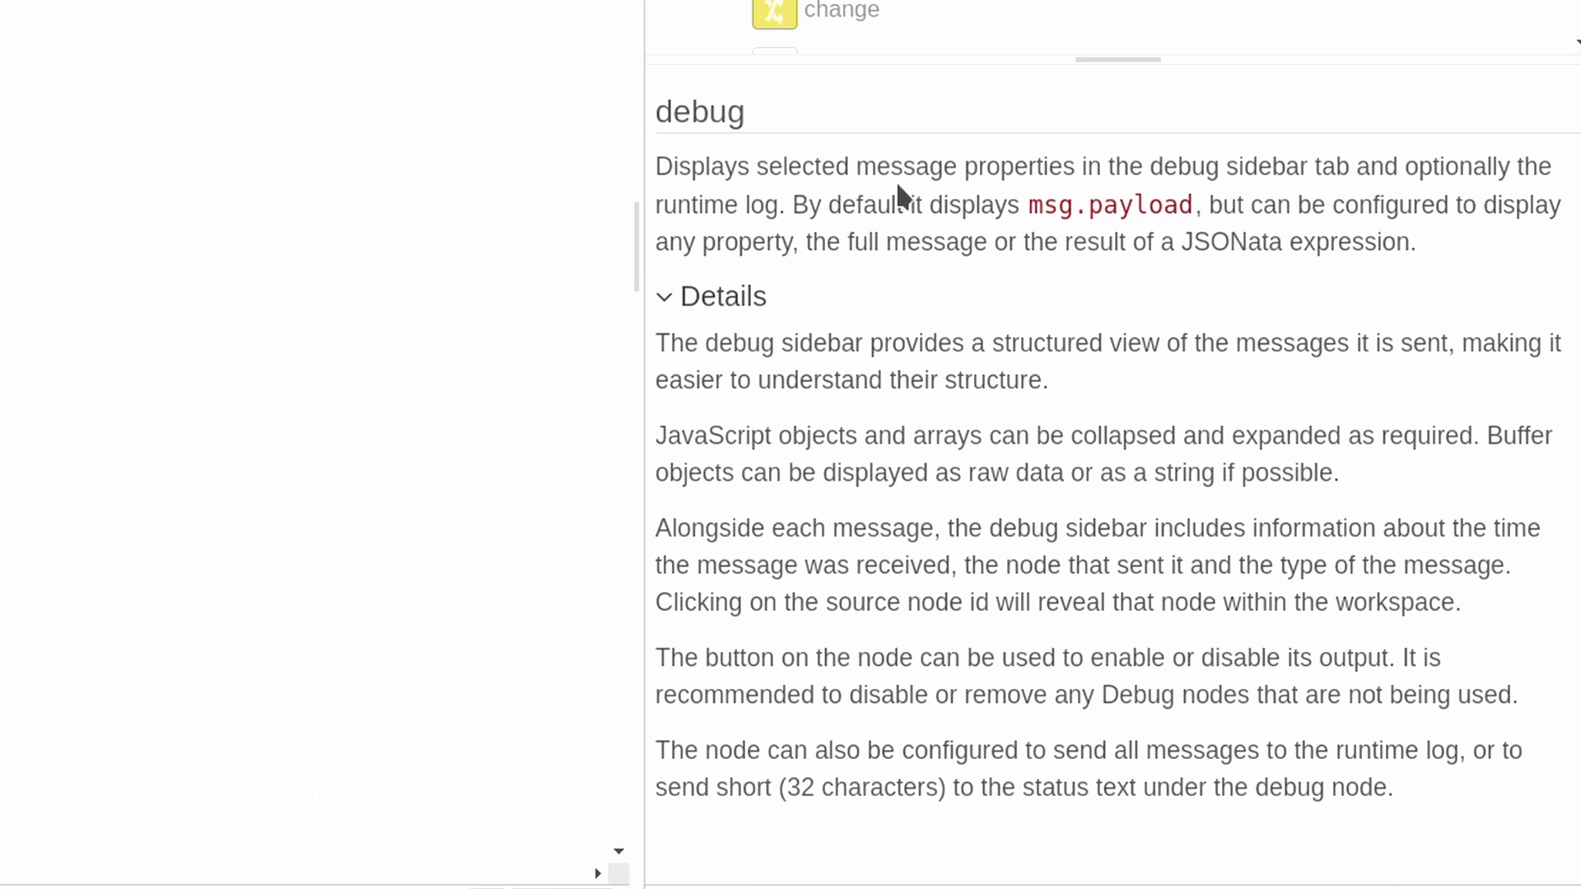
pyautogui.moveTo(638, 32)
pyautogui.moveTo(635, 30); pyautogui.dragTo(978, 21)
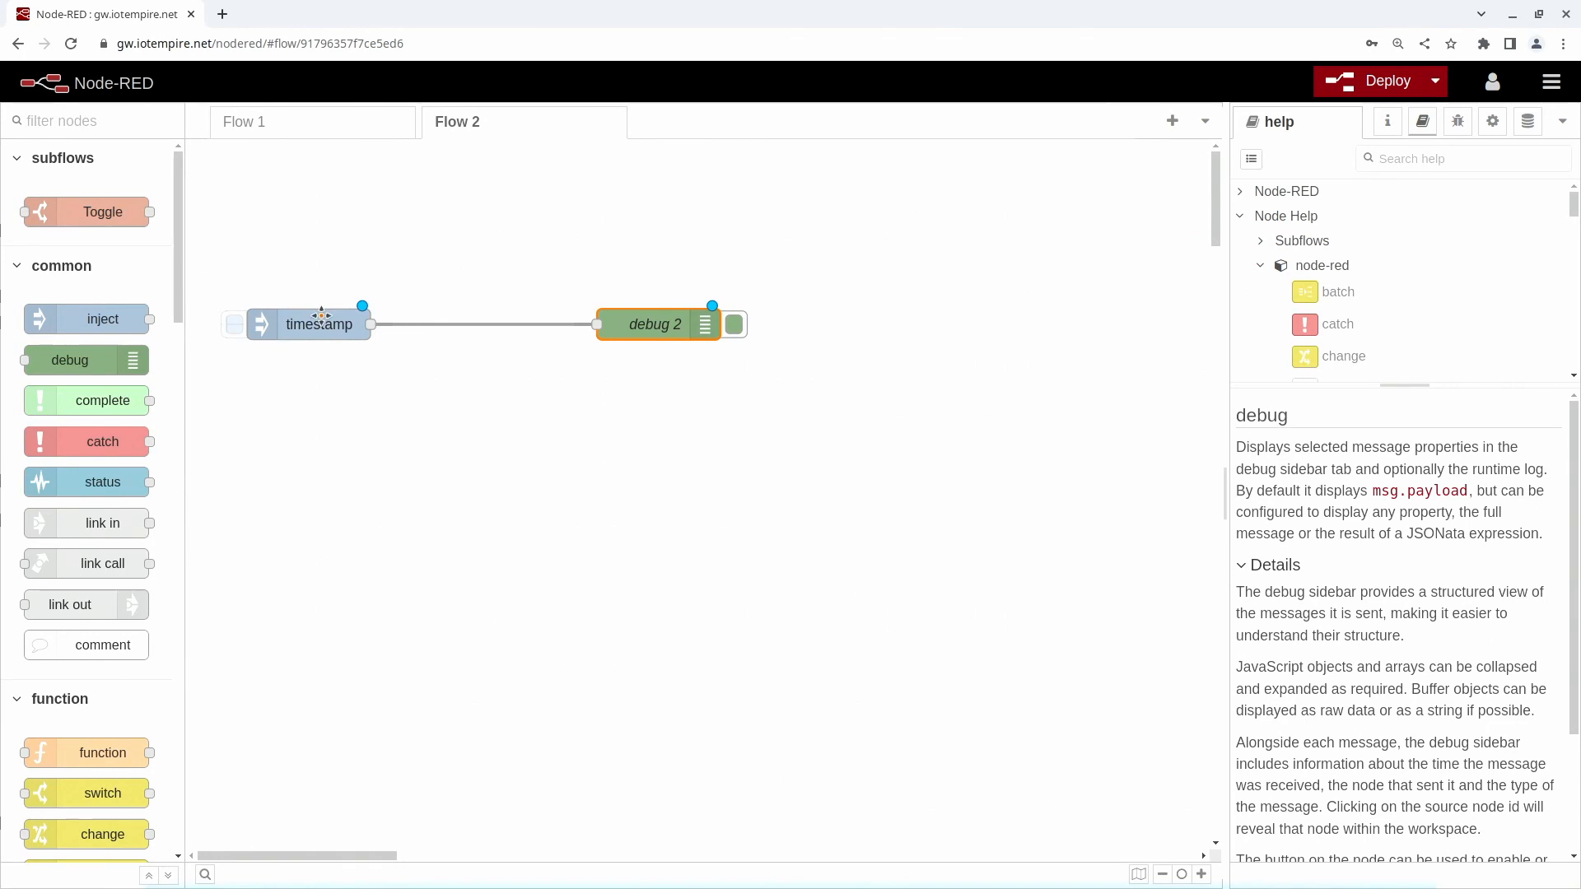
pyautogui.click(321, 316)
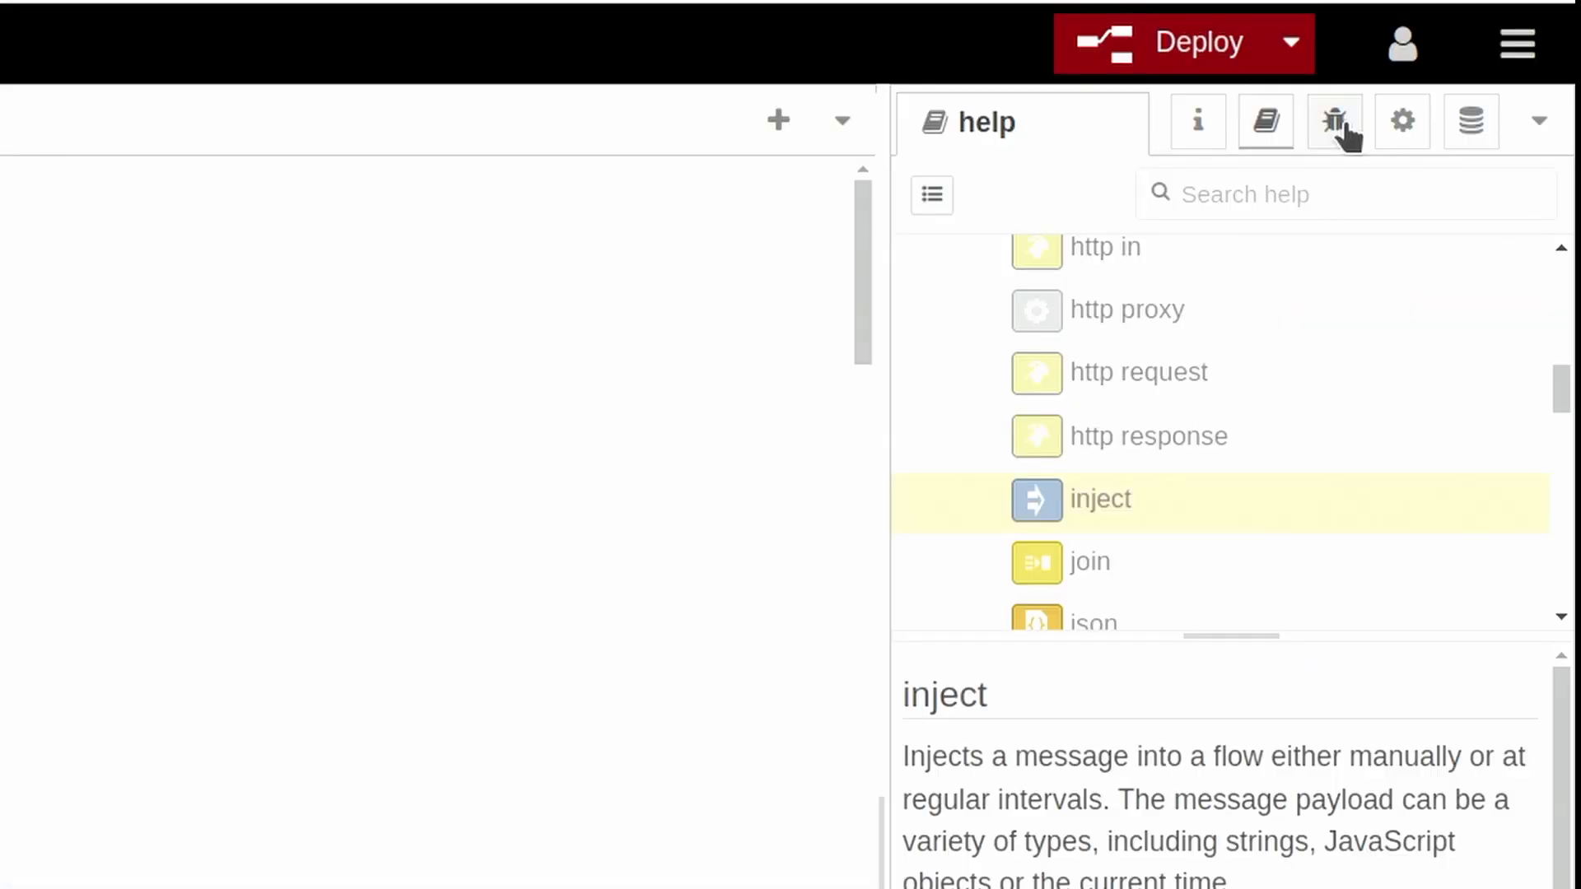
pyautogui.click(1339, 121)
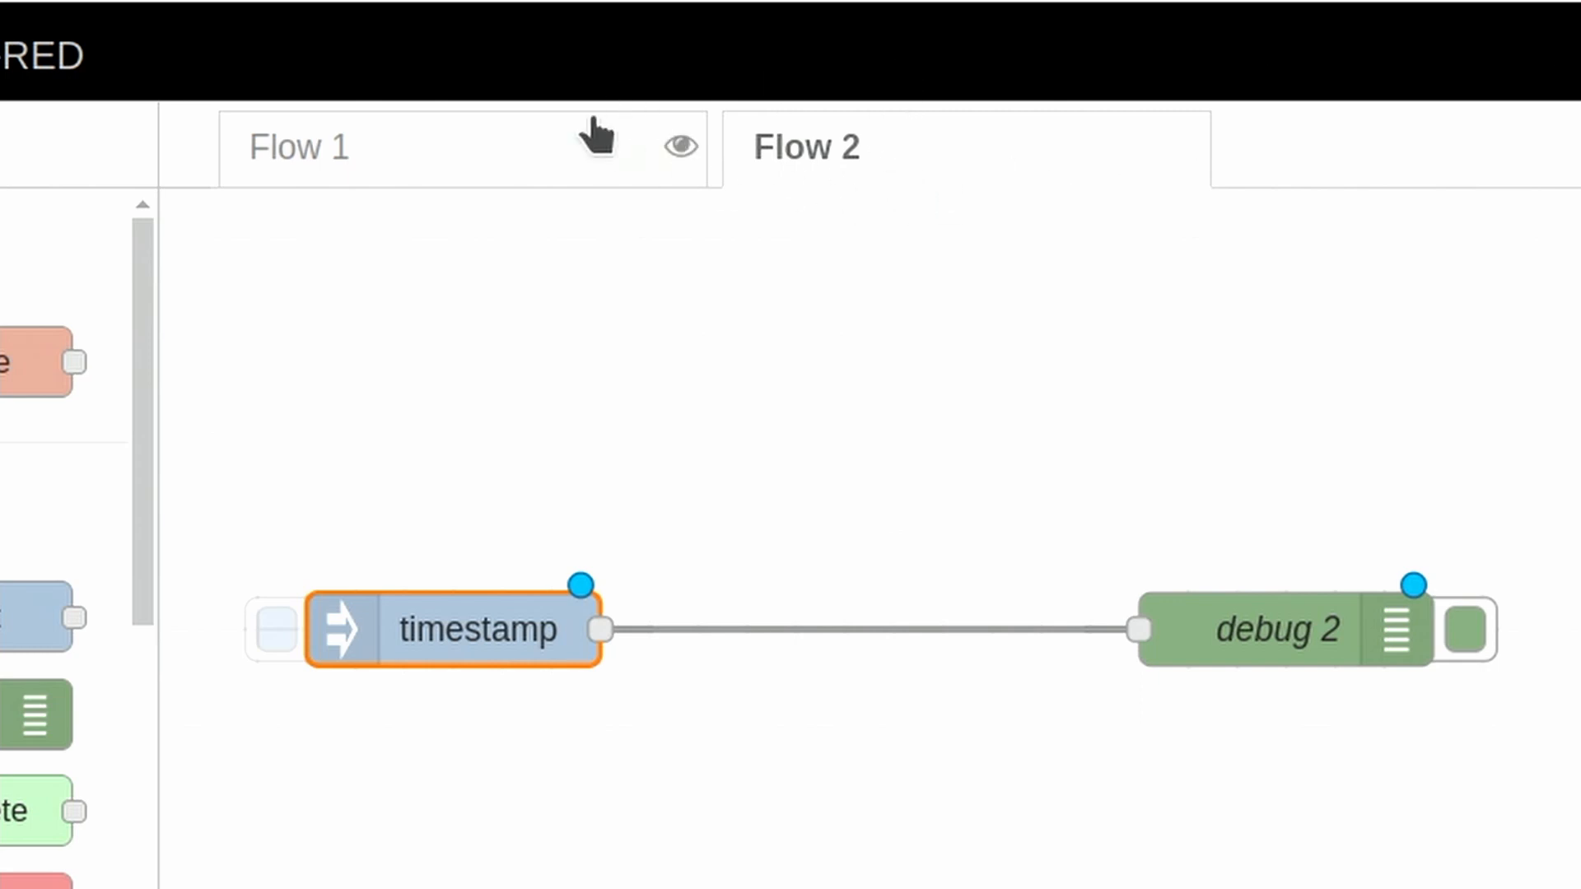
pyautogui.rightClick(484, 186)
pyautogui.click(530, 142)
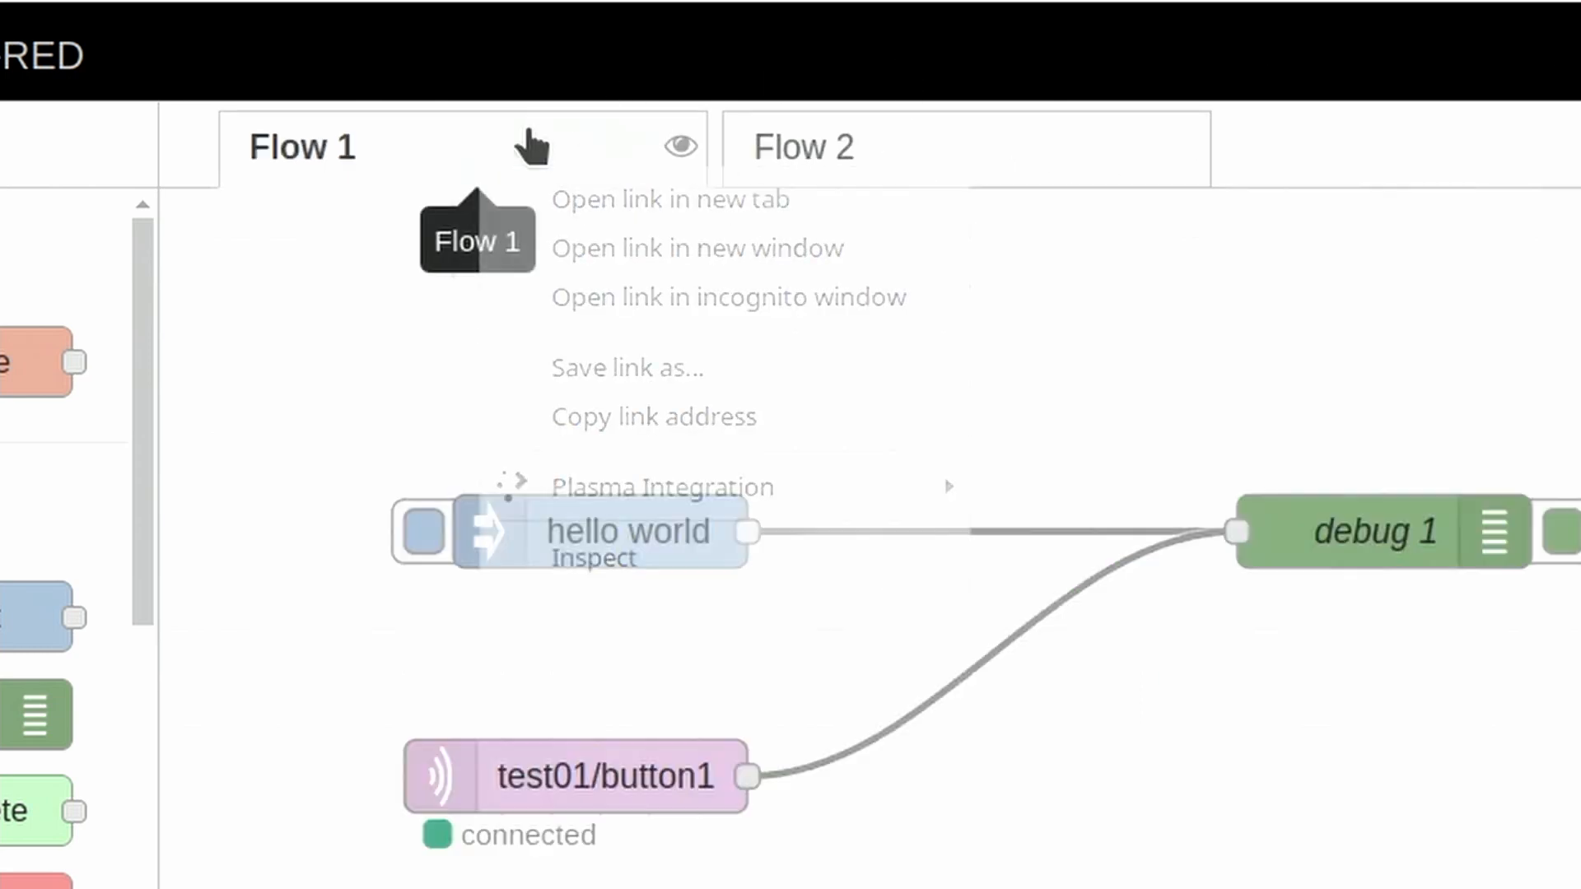
pyautogui.click(477, 122)
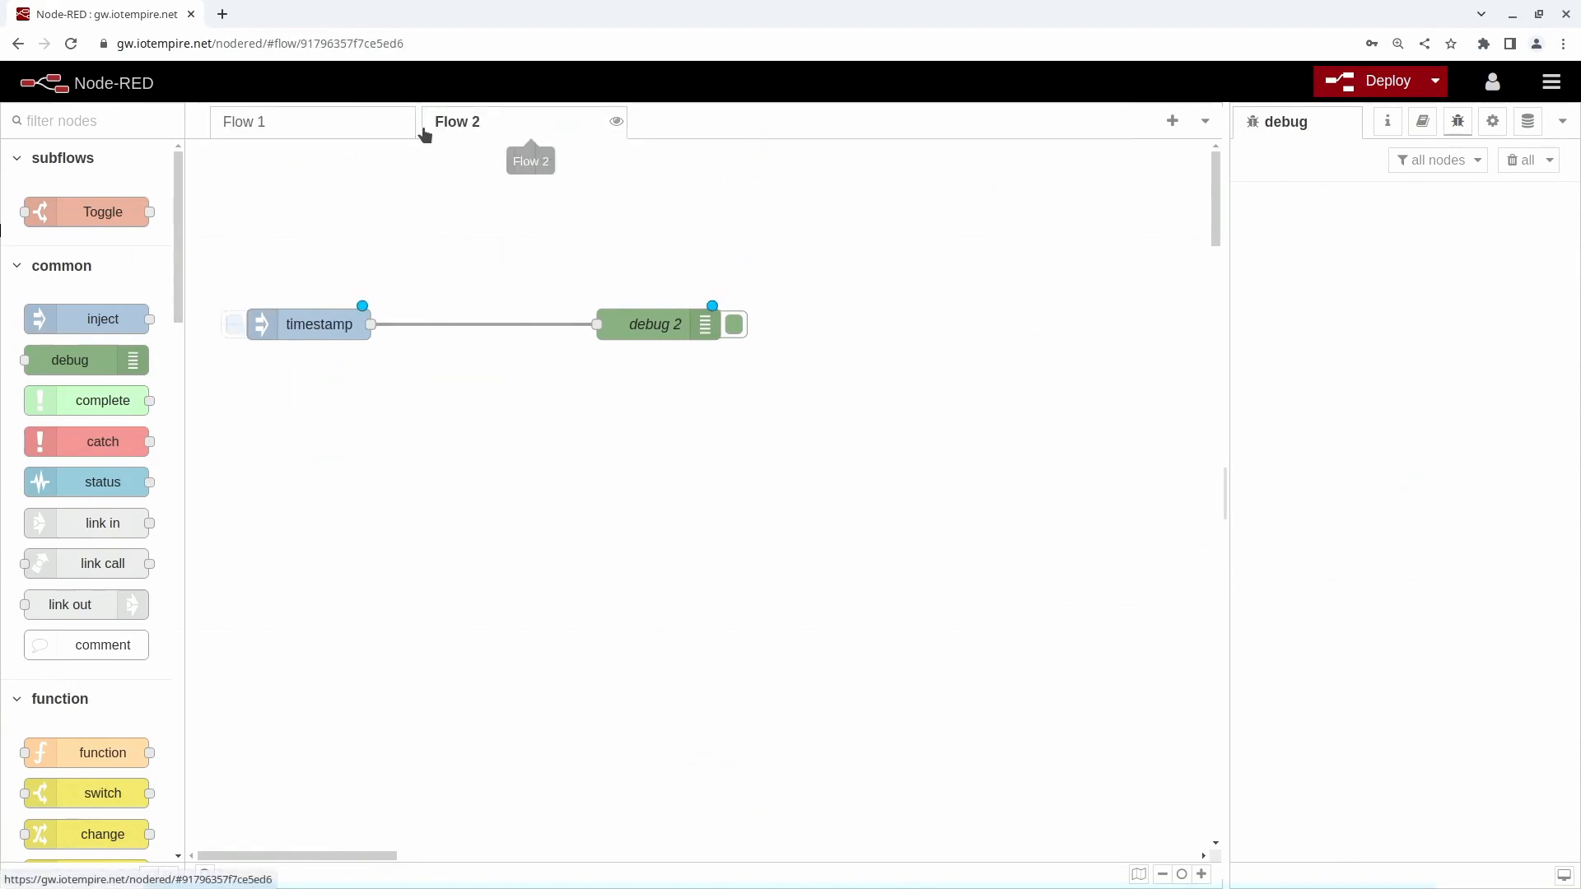
# - Rename Flow 2 with the owner's nickname followed by "'s flow"
pyautogui.doubleClick(497, 122)
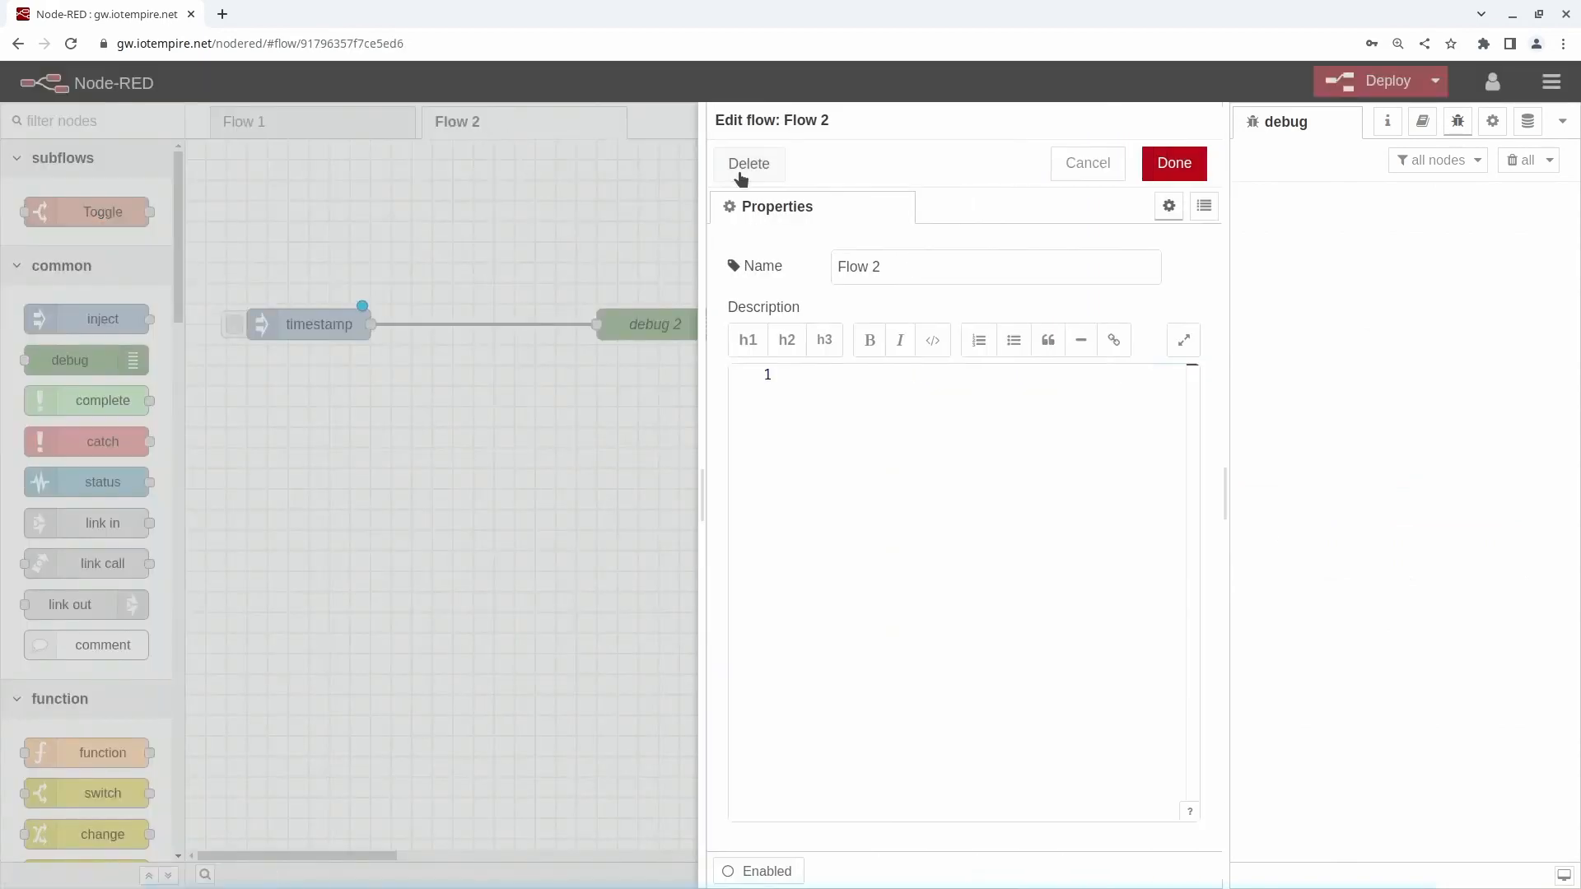
pyautogui.tripleClick(909, 270)
pyautogui.write('ulno')
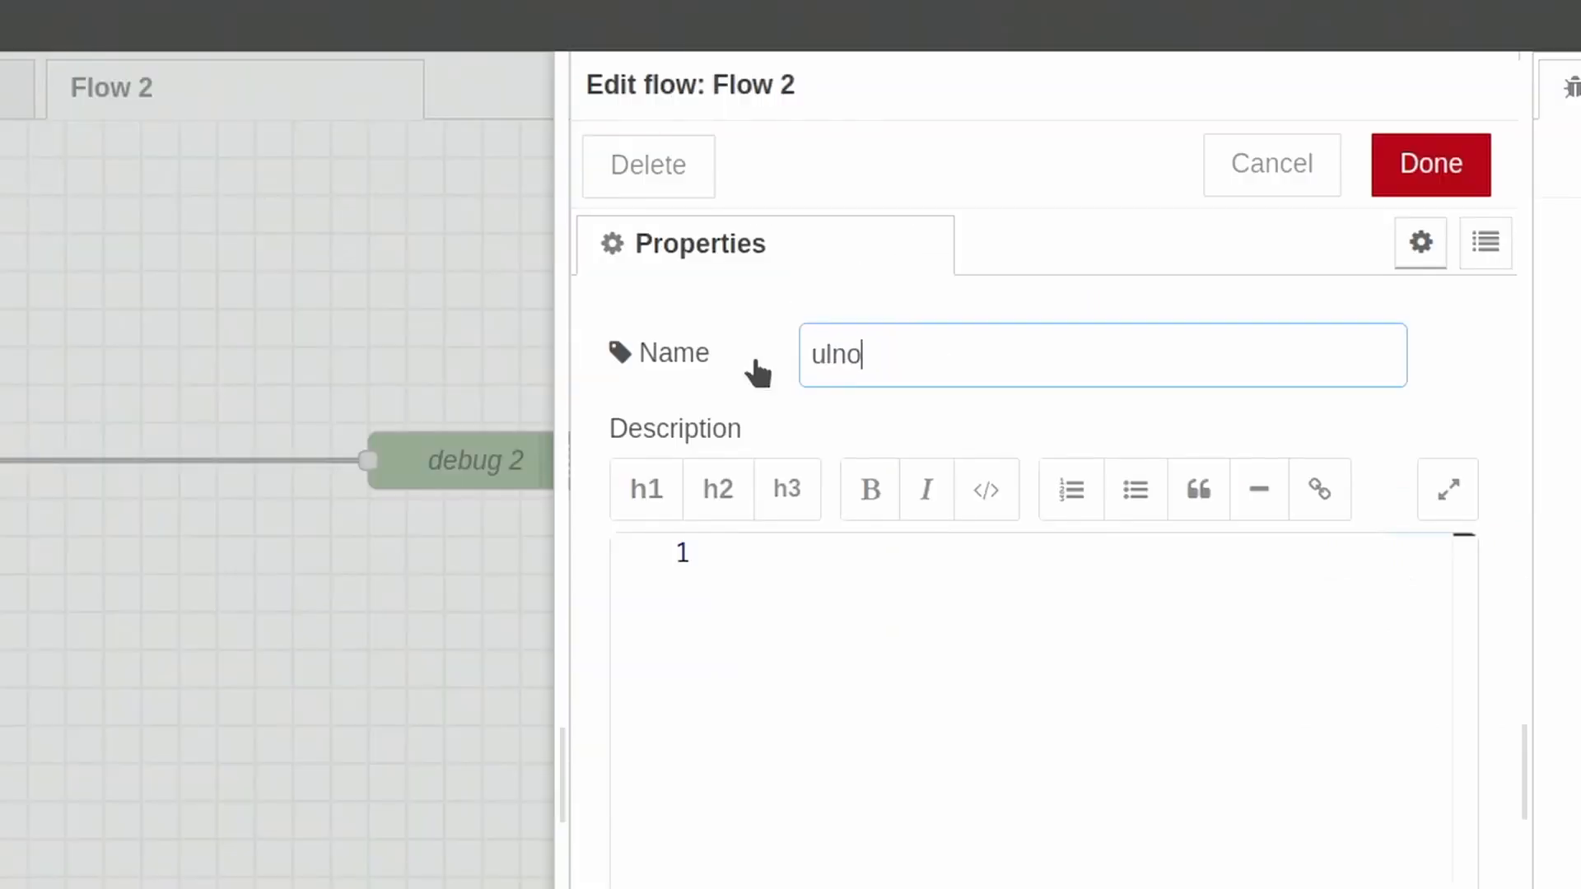
pyautogui.write("'s flow")
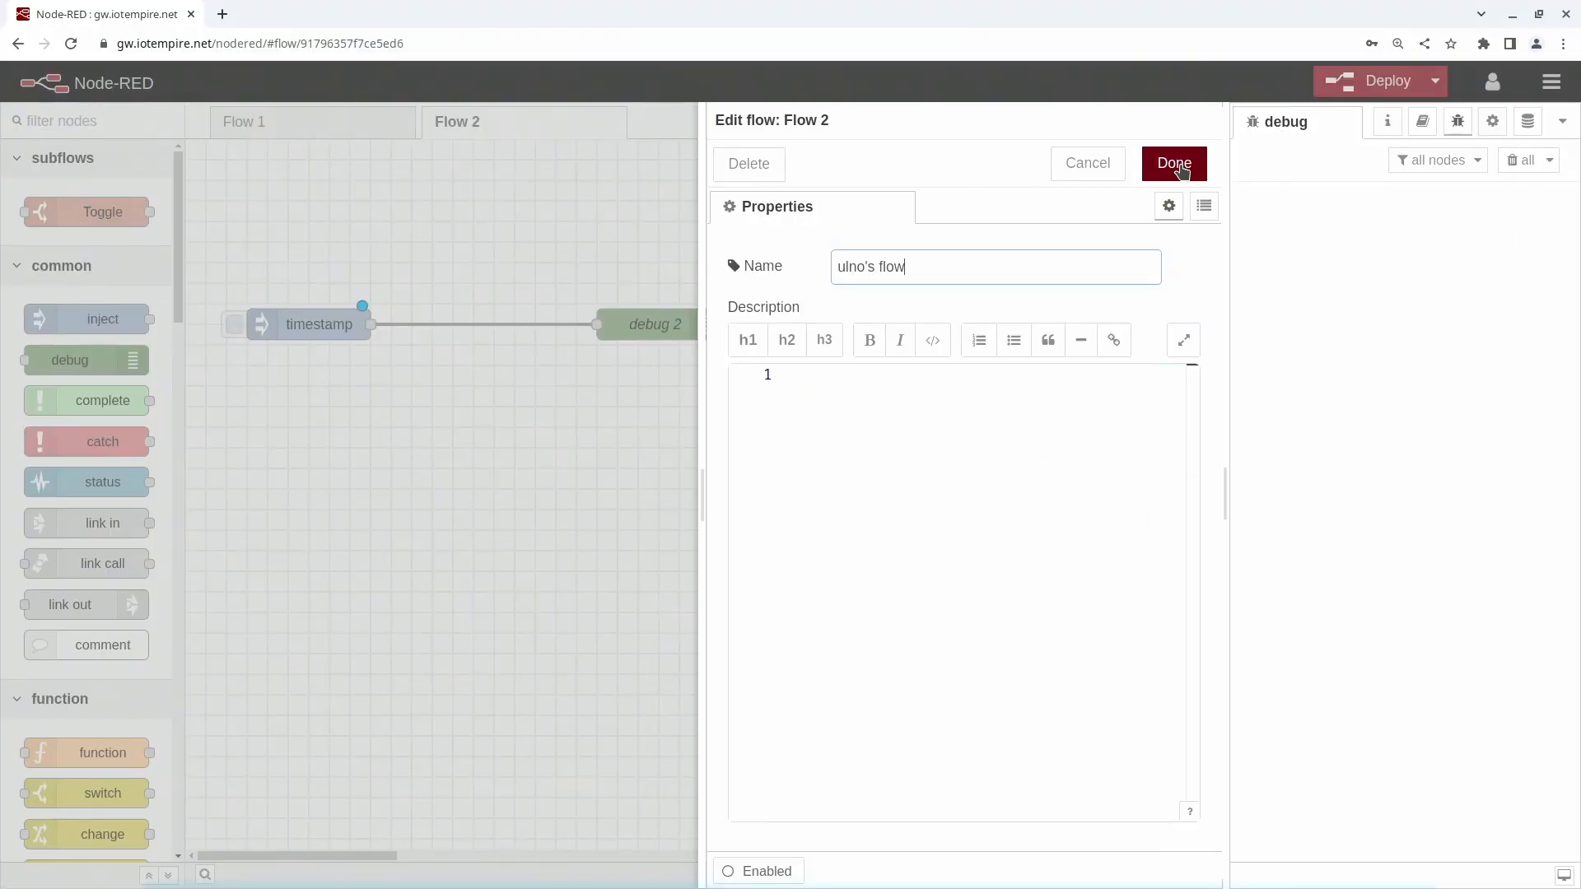
pyautogui.click(1432, 165)
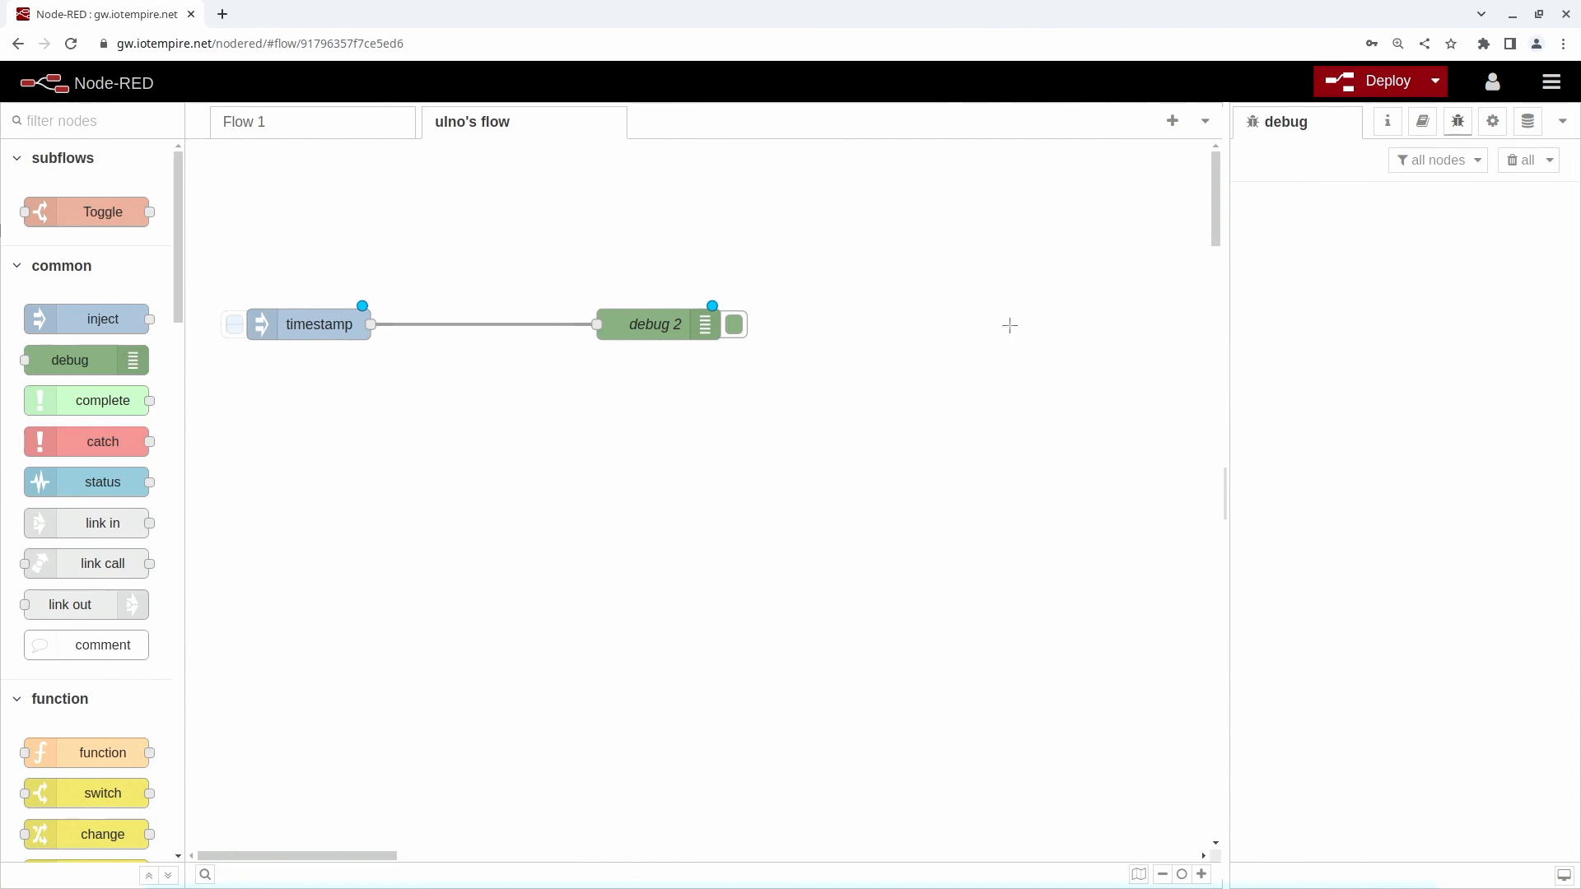
# - Deploy the renamed flow and trigger its timestamp inject node twice to send messages to the debug node
pyautogui.click(1390, 86)
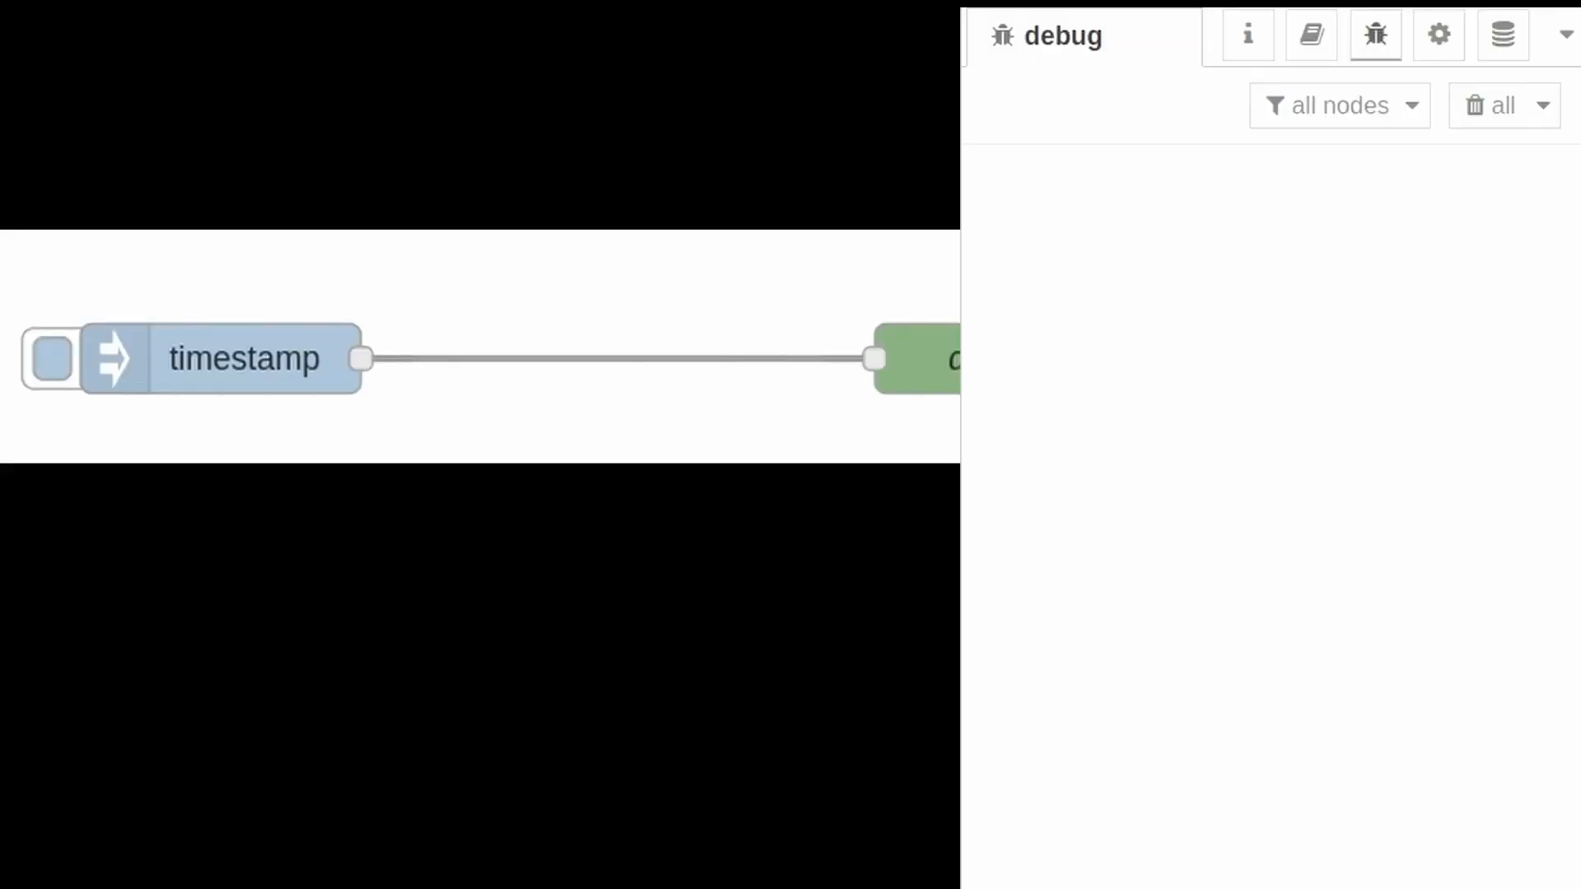
pyautogui.click(49, 362)
pyautogui.click(49, 363)
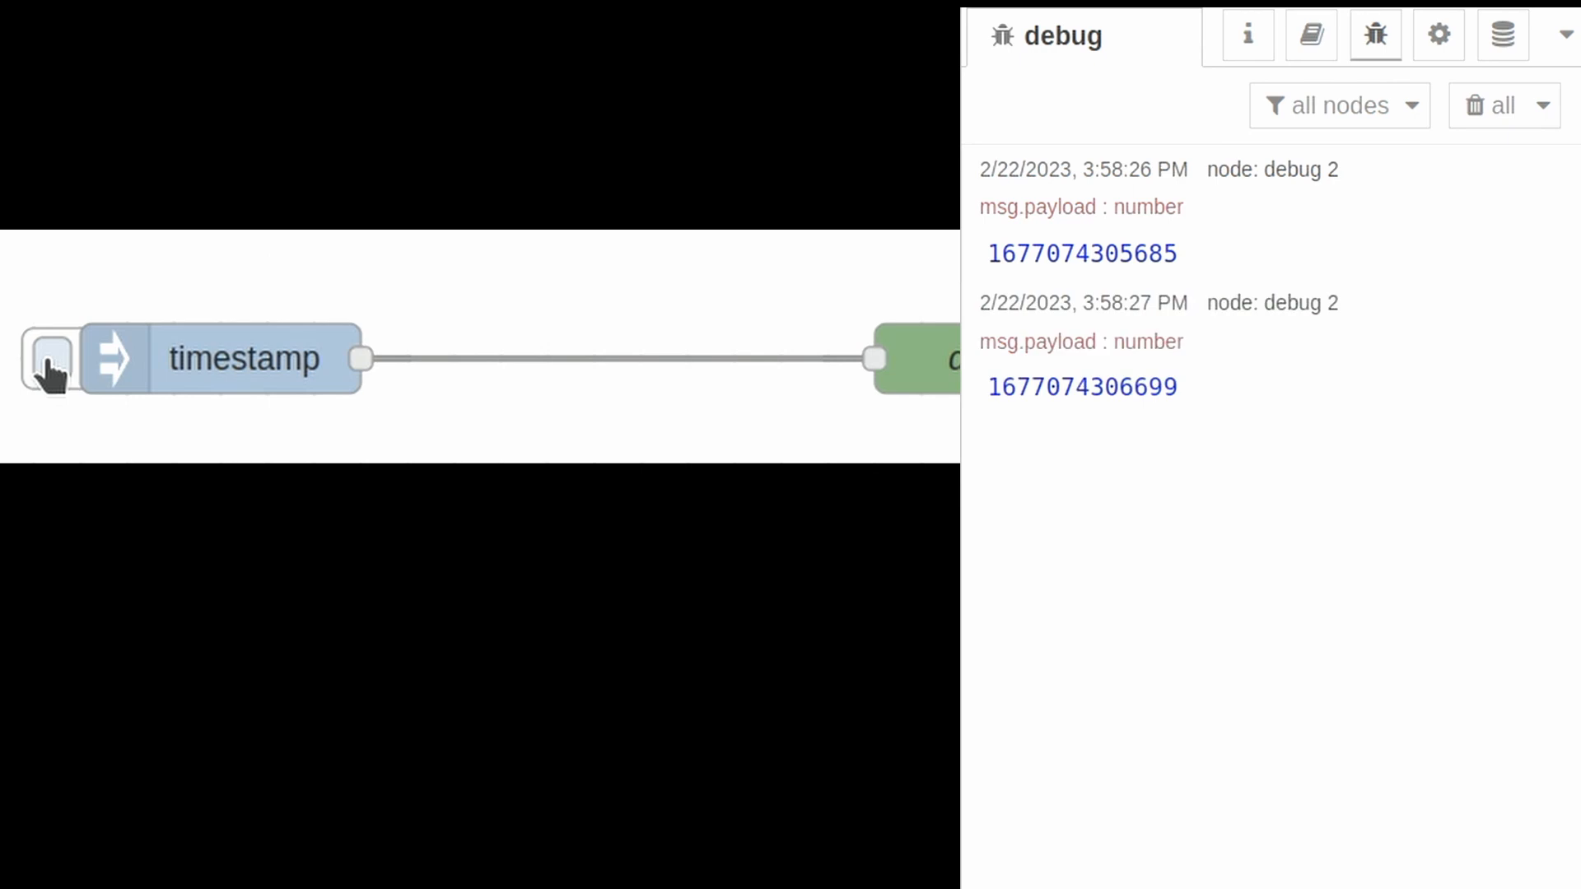
# - Change the inject node's msg.payload to a string with the value "hello node-red"
pyautogui.click(180, 356)
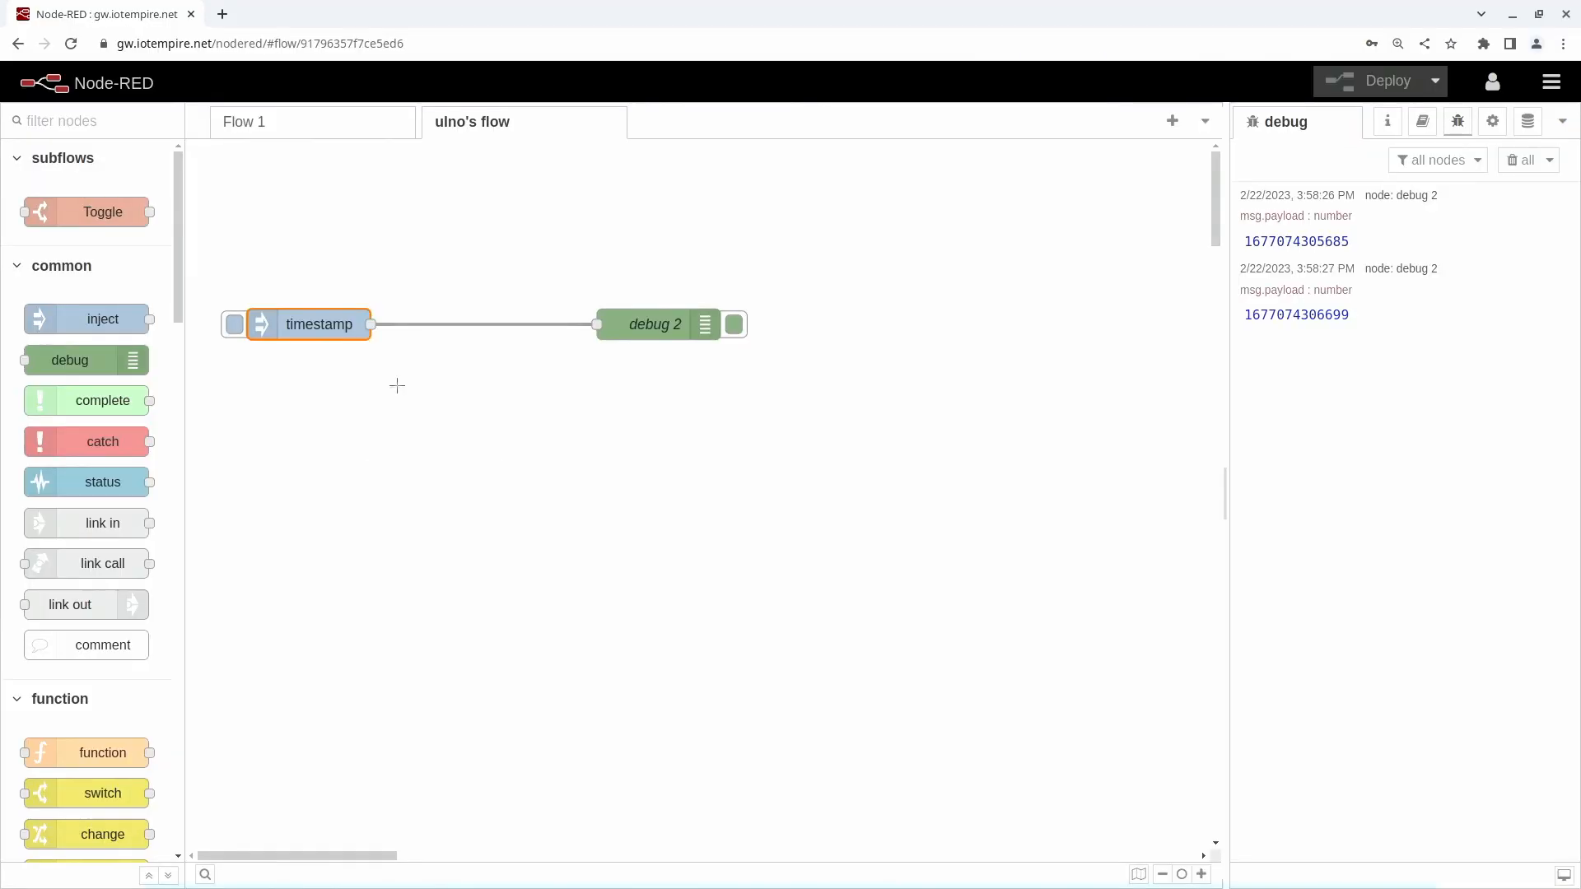
pyautogui.doubleClick(330, 323)
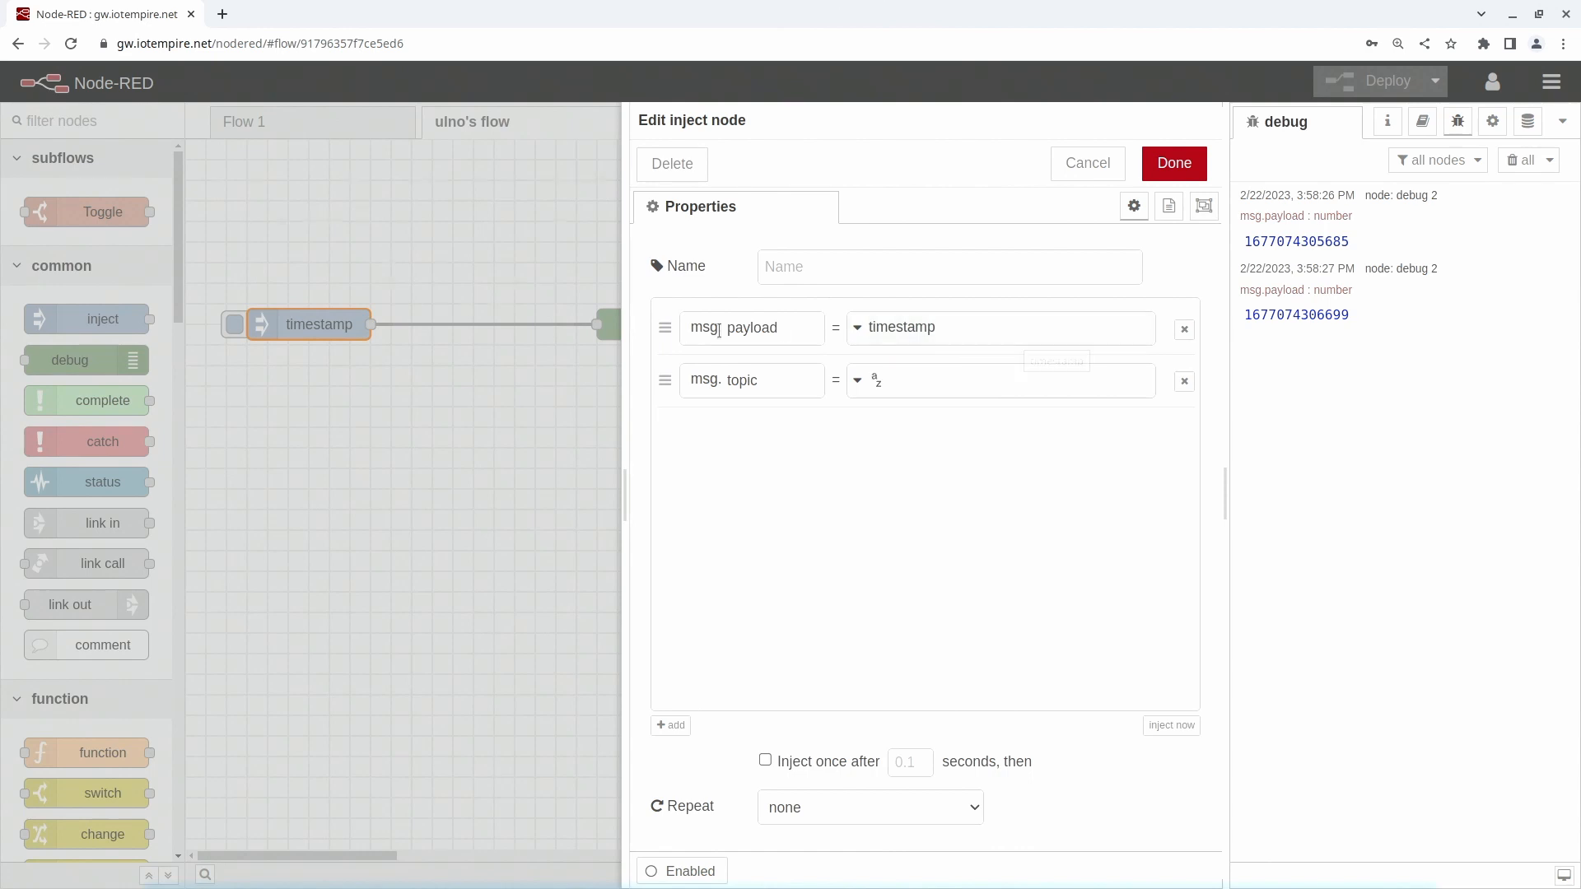
pyautogui.click(857, 329)
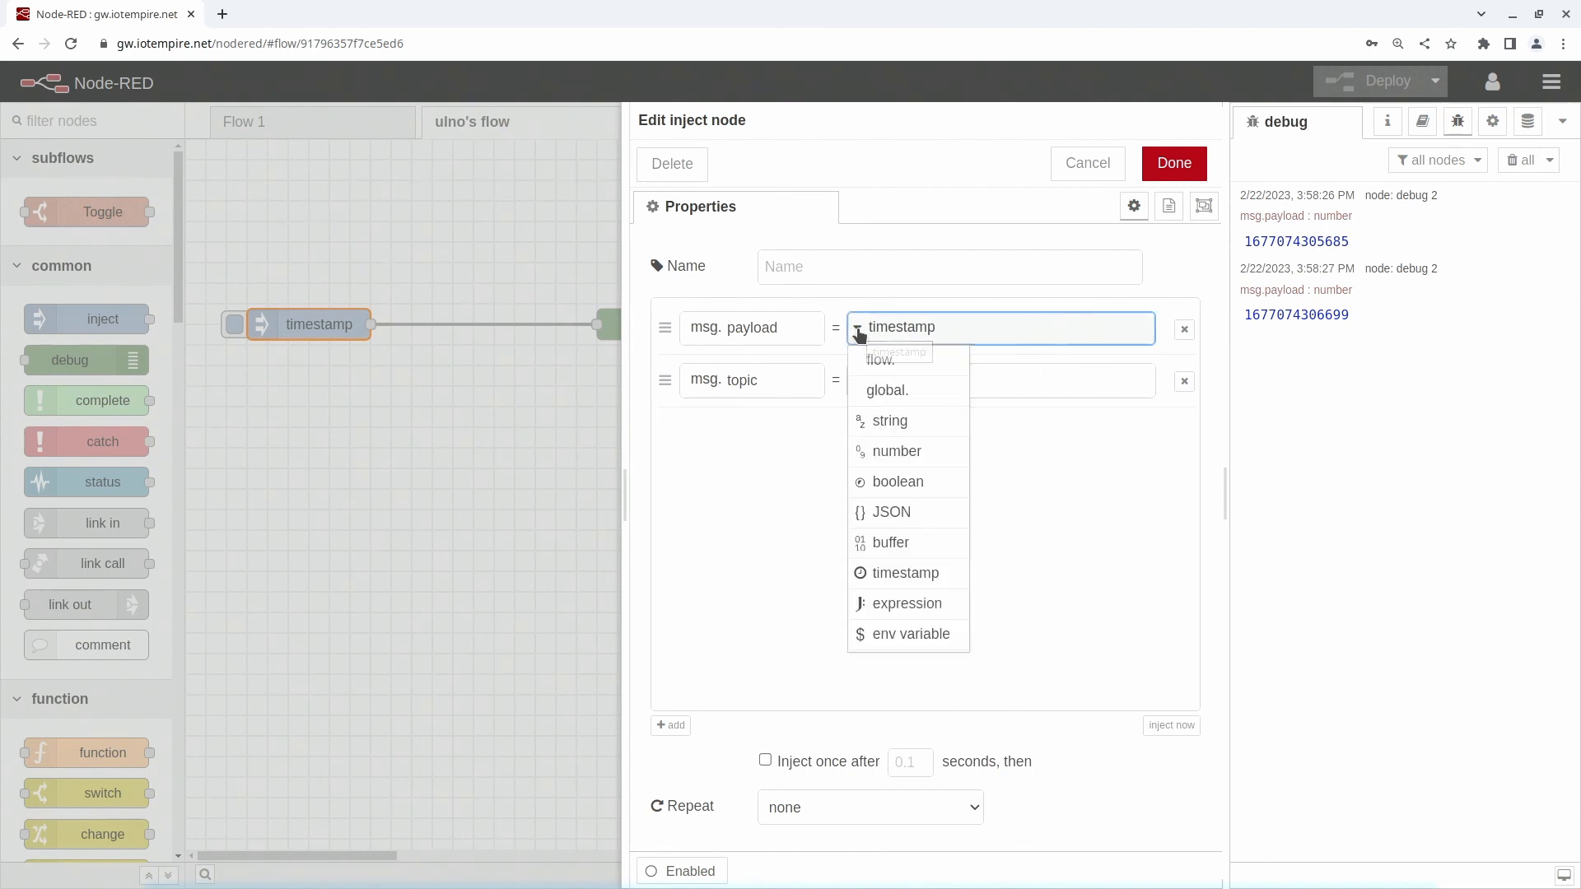
pyautogui.click(895, 420)
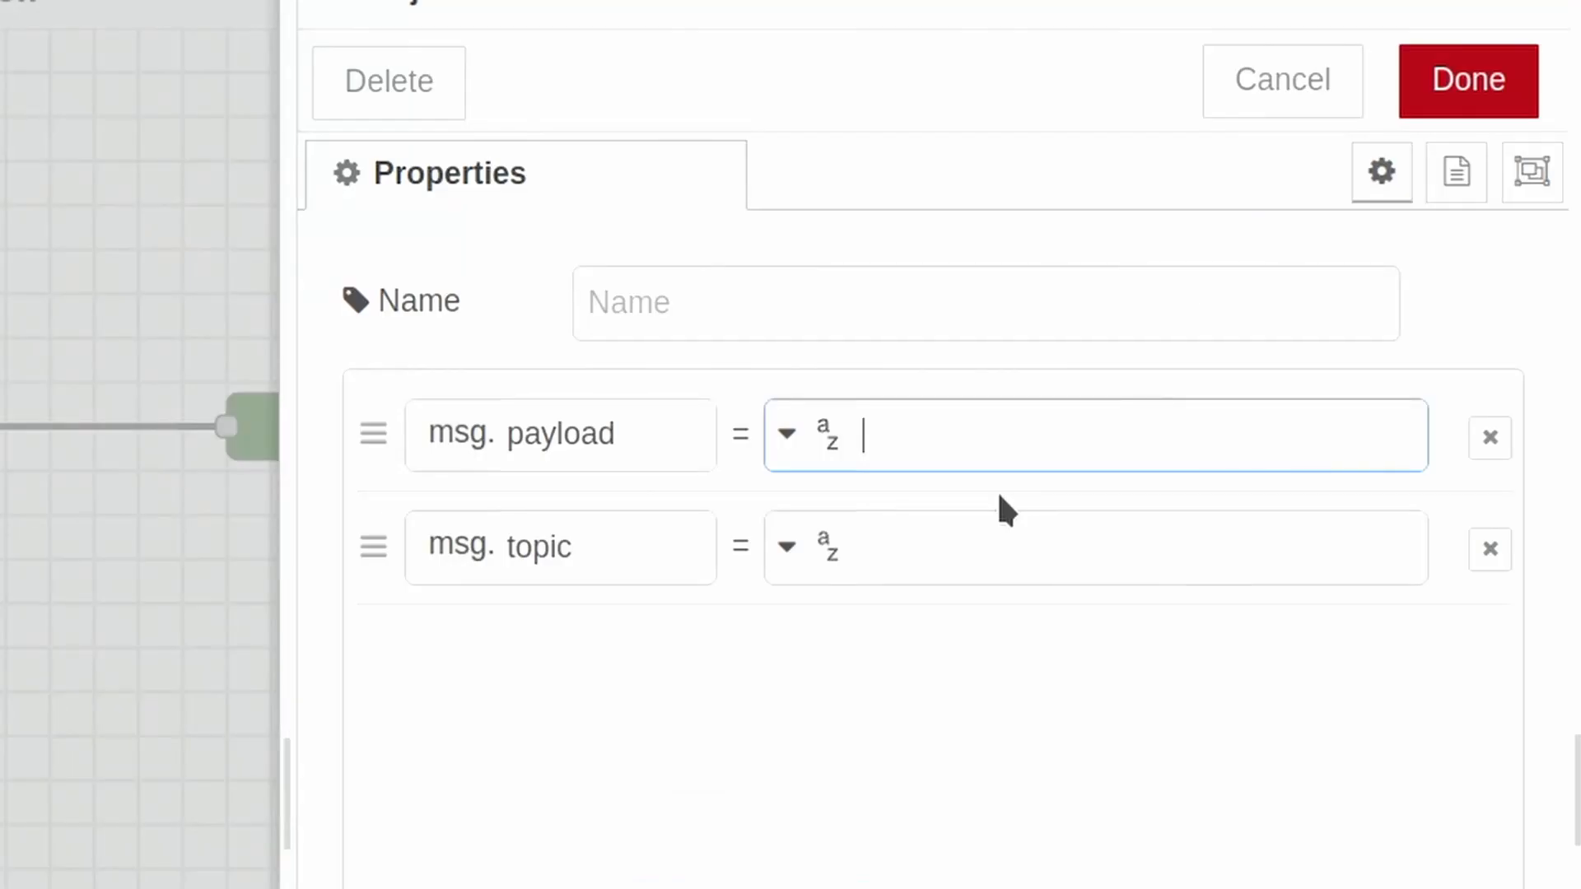
pyautogui.write('hello node-red')
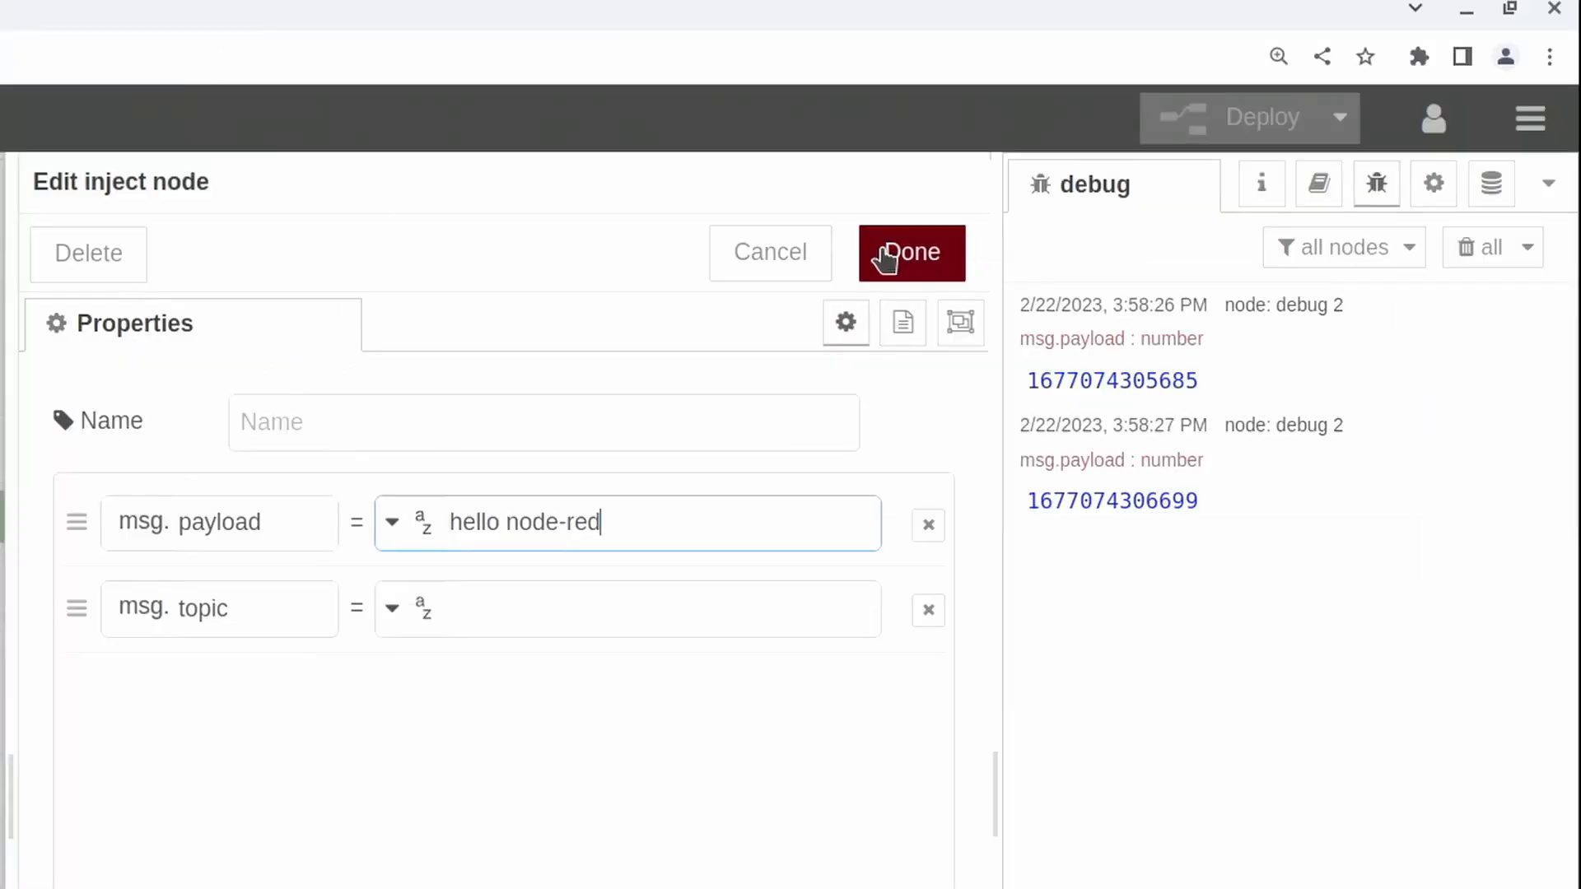
pyautogui.click(1449, 83)
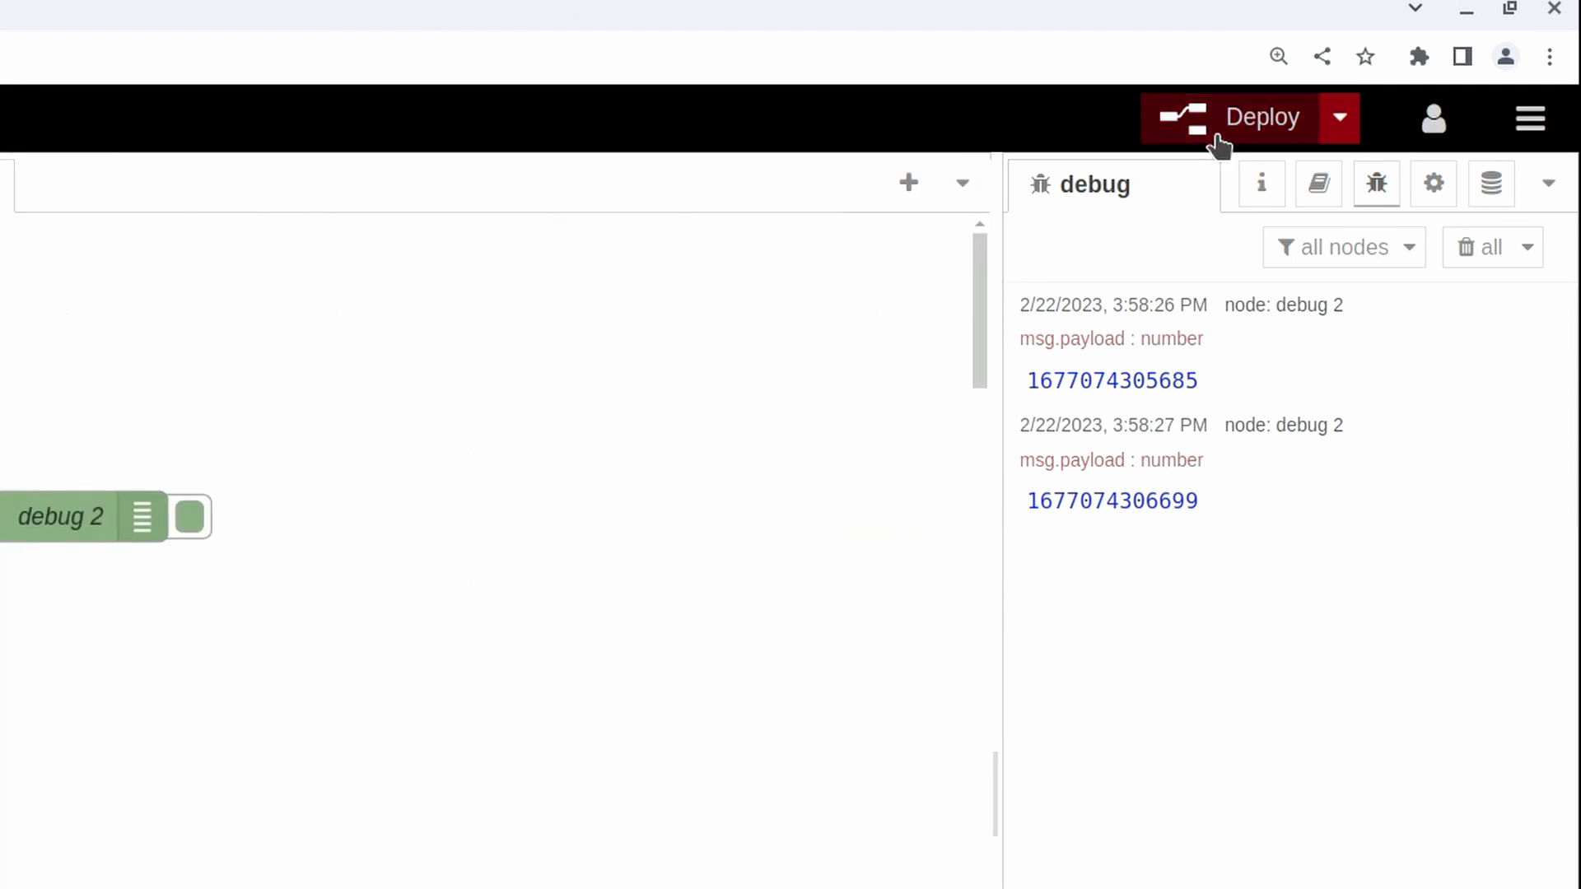
# - Deploy the flow with the changed payload and trigger the hello node-red inject node twice
pyautogui.click(1218, 142)
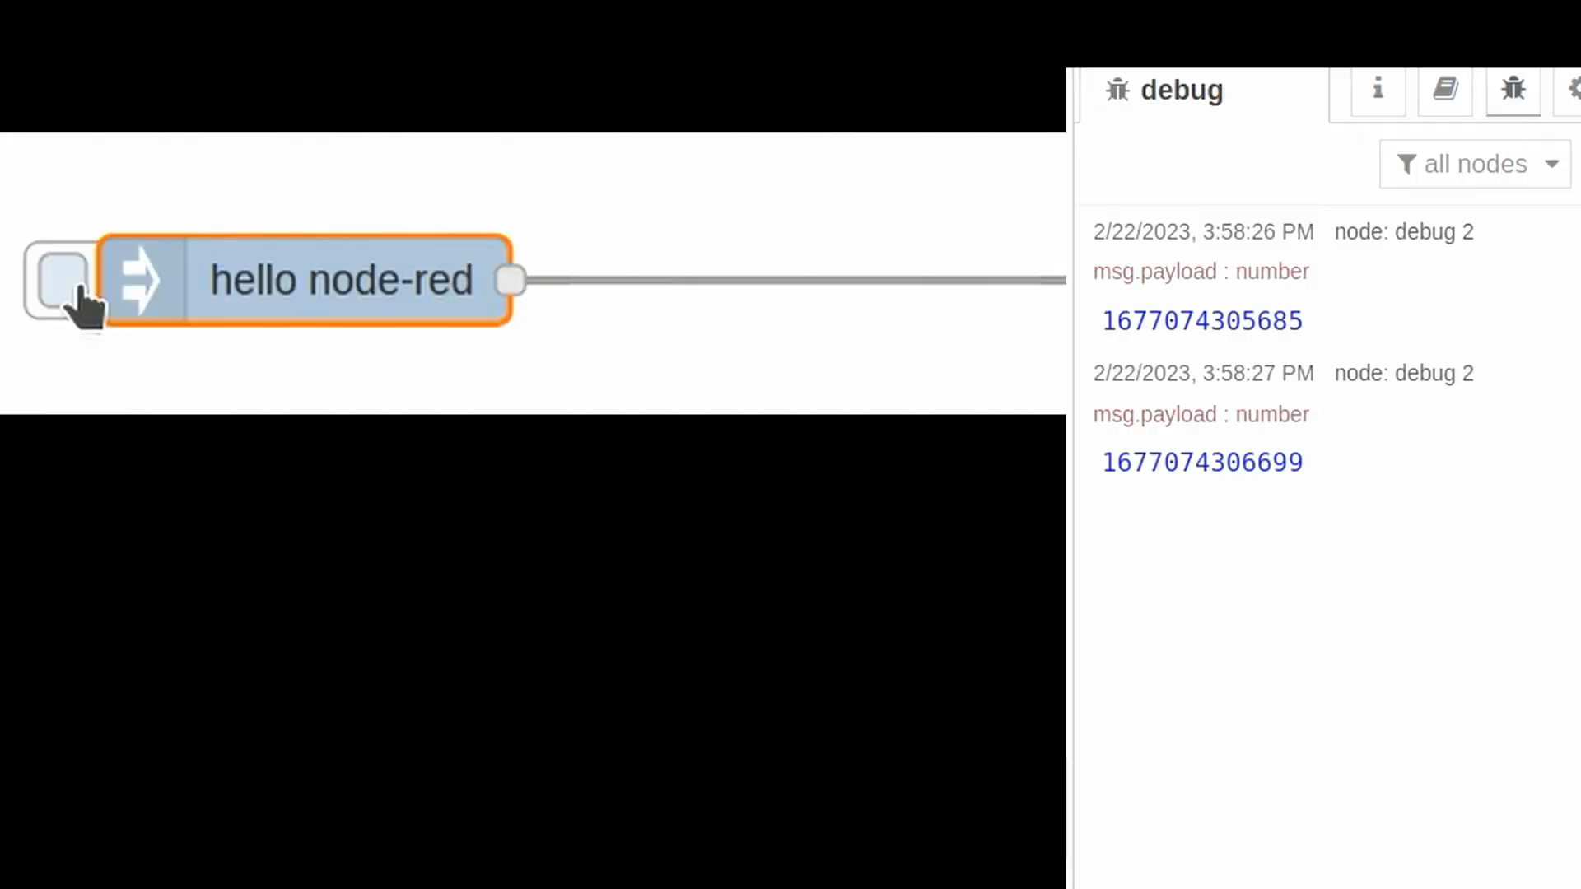
pyautogui.click(235, 326)
pyautogui.click(236, 326)
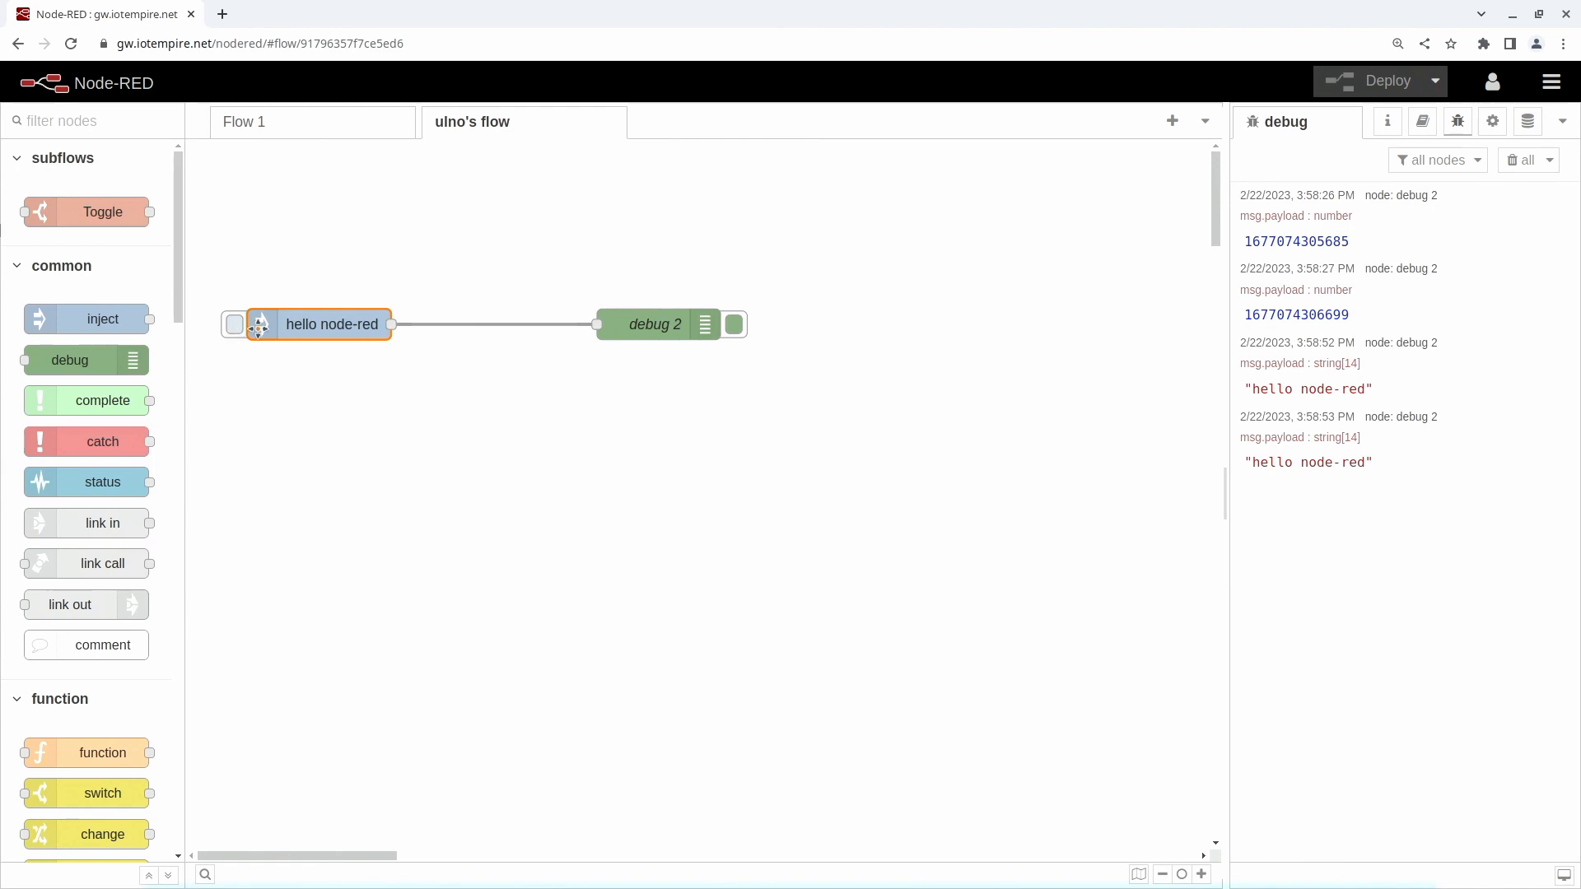
# - Set the hello node-red inject node to repeat at an interval of every 2 seconds and deploy the flow
pyautogui.doubleClick(332, 323)
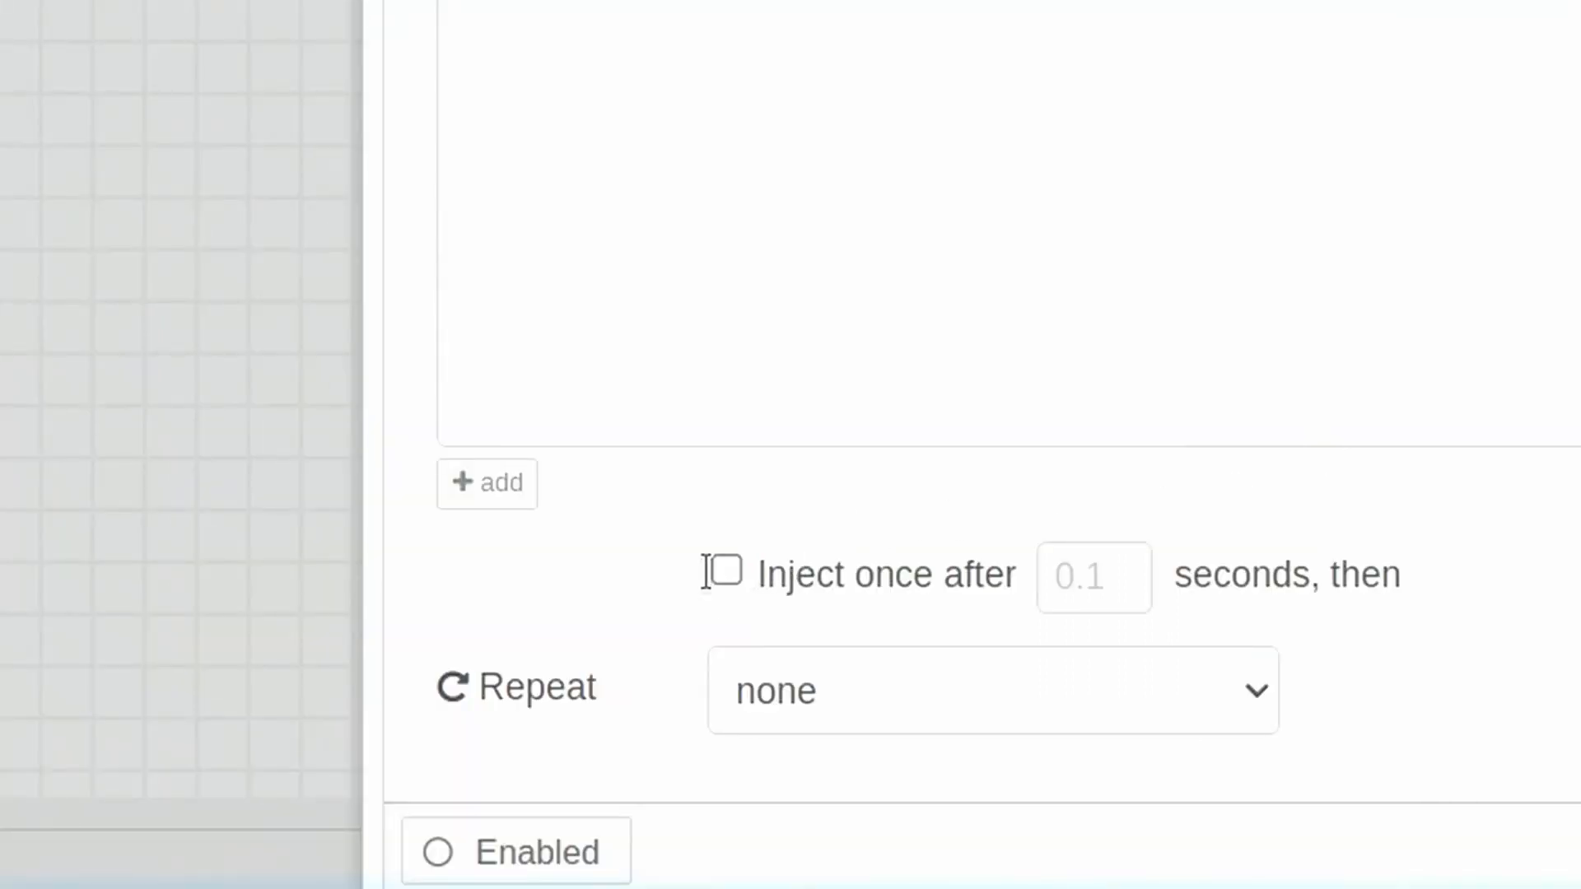
pyautogui.click(944, 694)
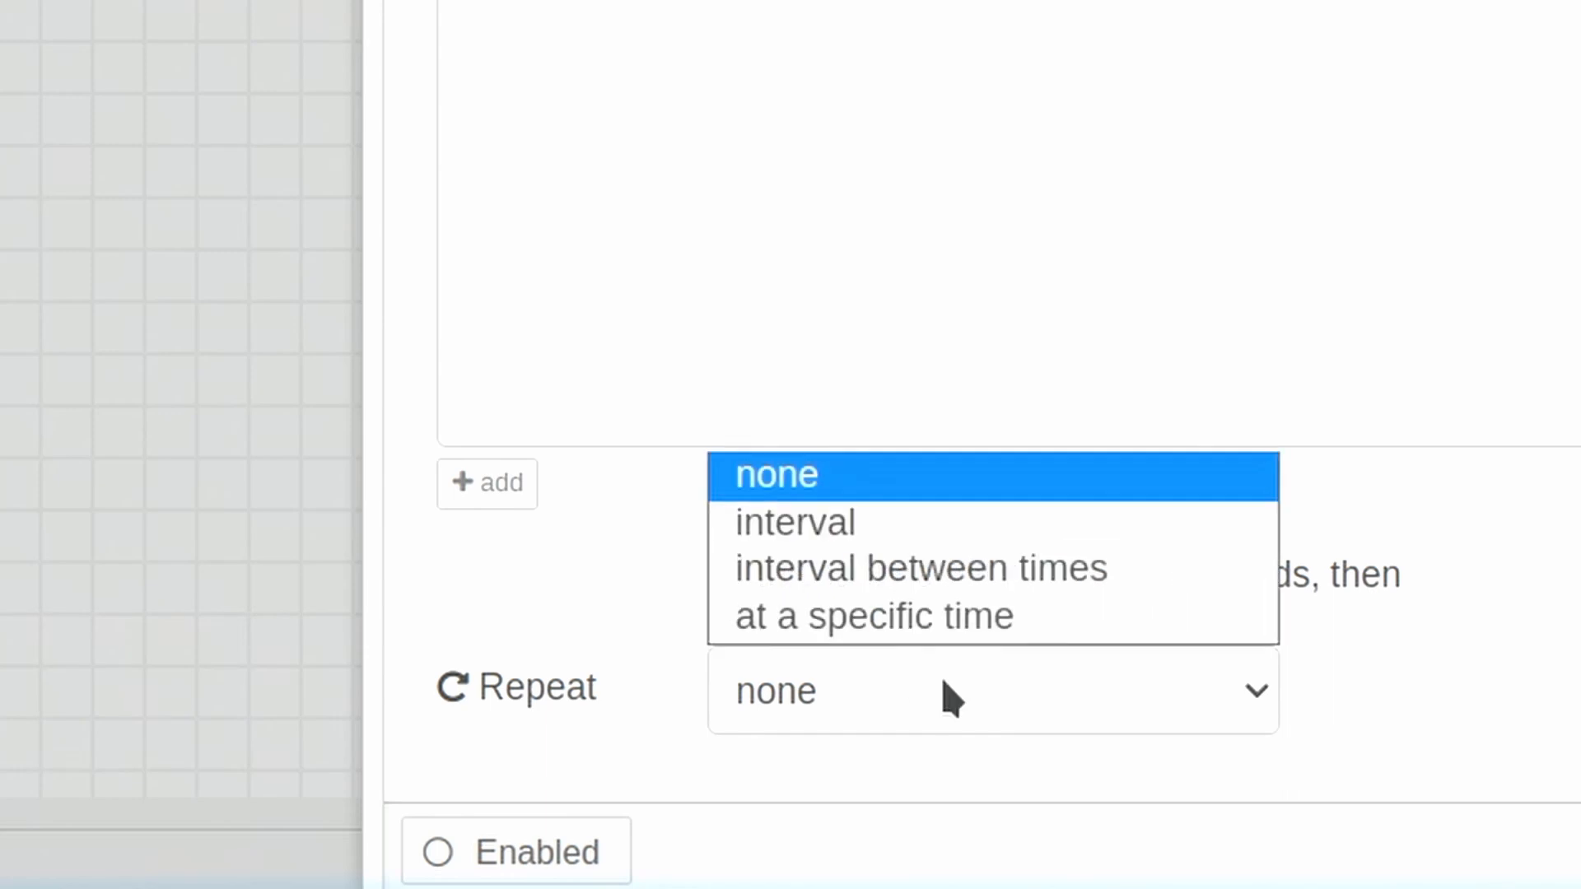
pyautogui.click(1085, 537)
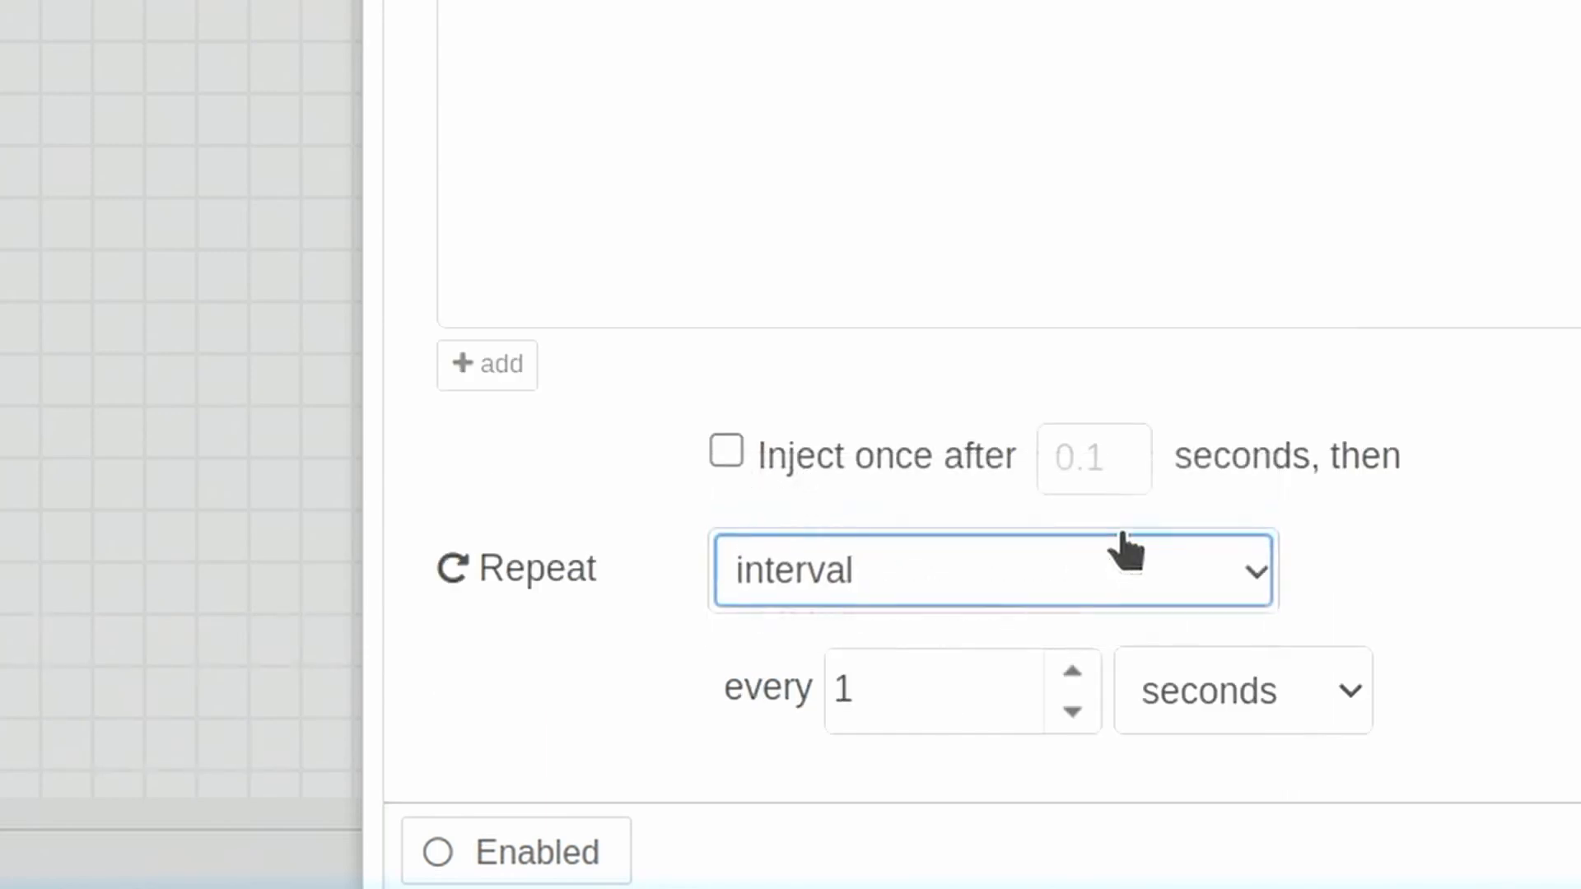
pyautogui.click(1072, 669)
pyautogui.click(1175, 163)
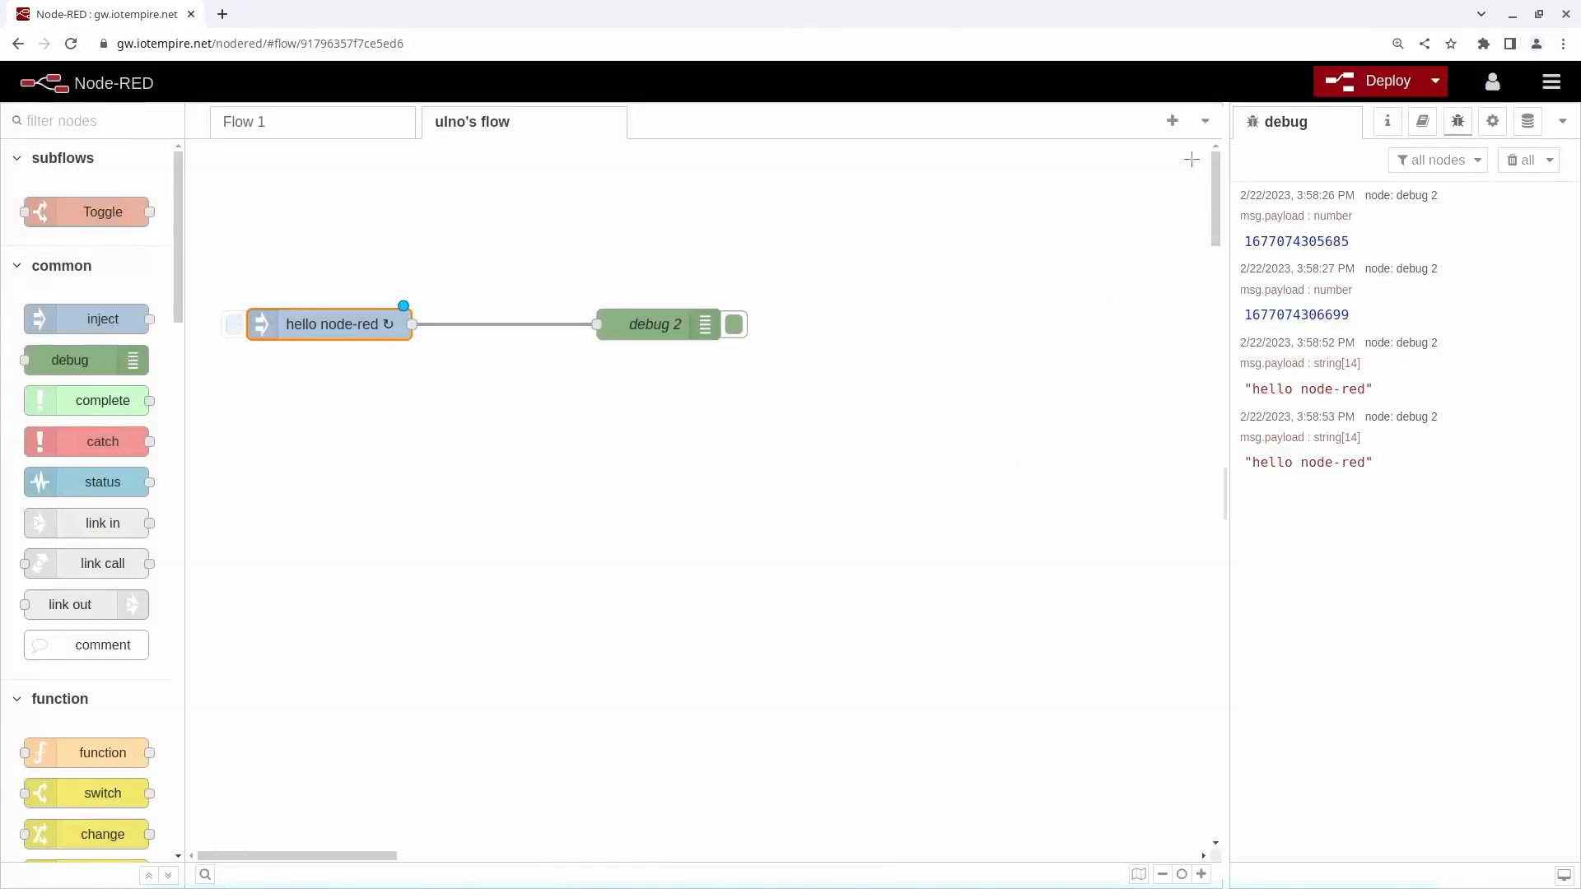
pyautogui.click(1384, 81)
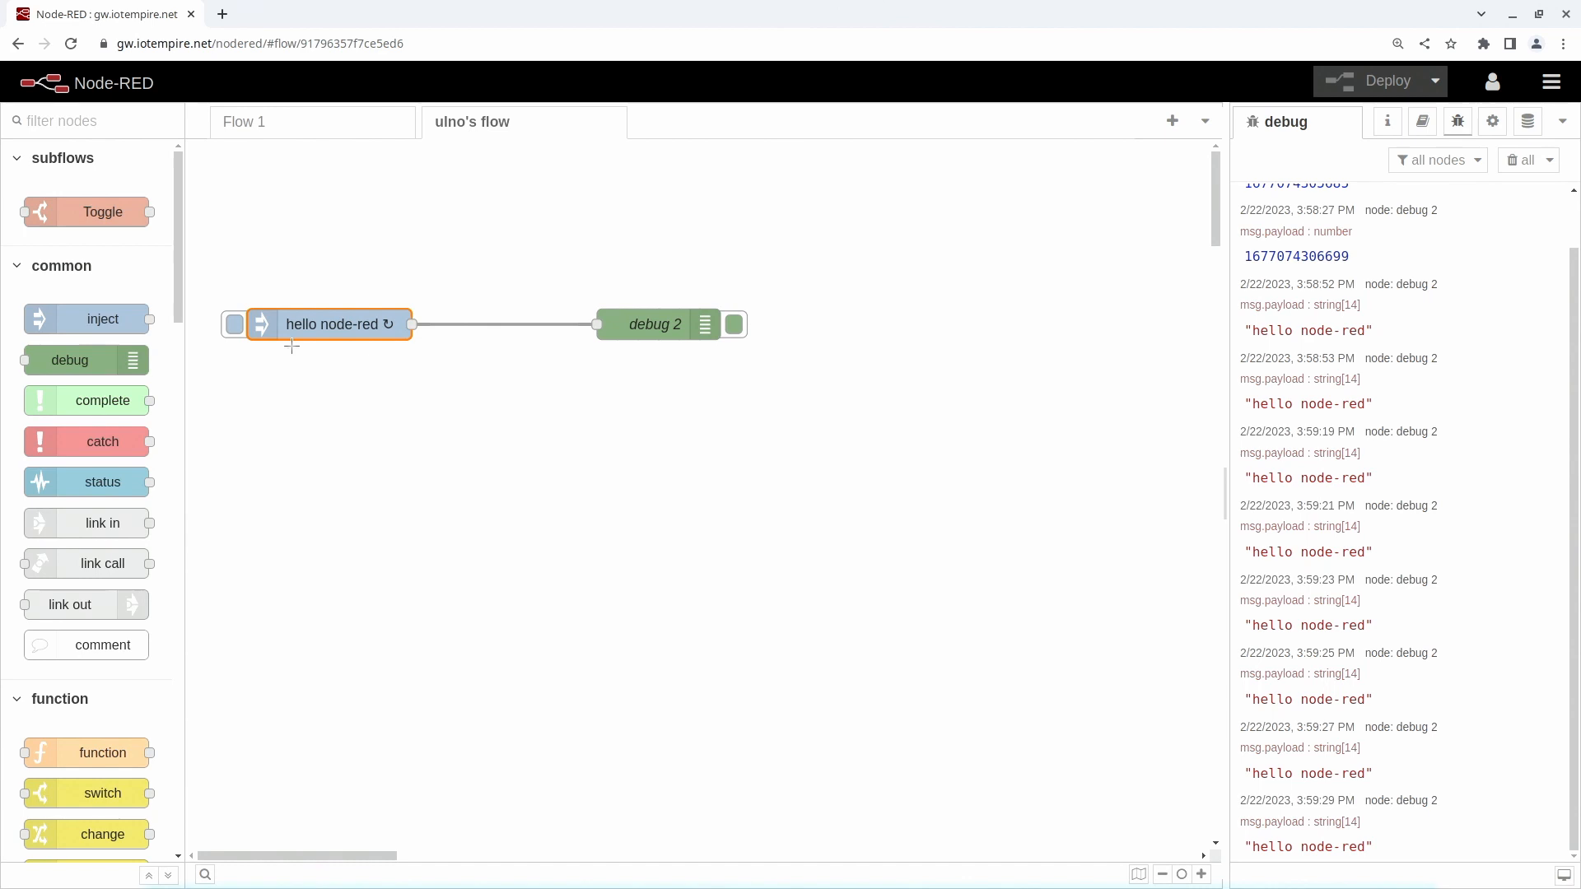
# - Stop the repeated injection by setting the inject node's Repeat to none and redeploying, and clear all debug messages
pyautogui.doubleClick(333, 323)
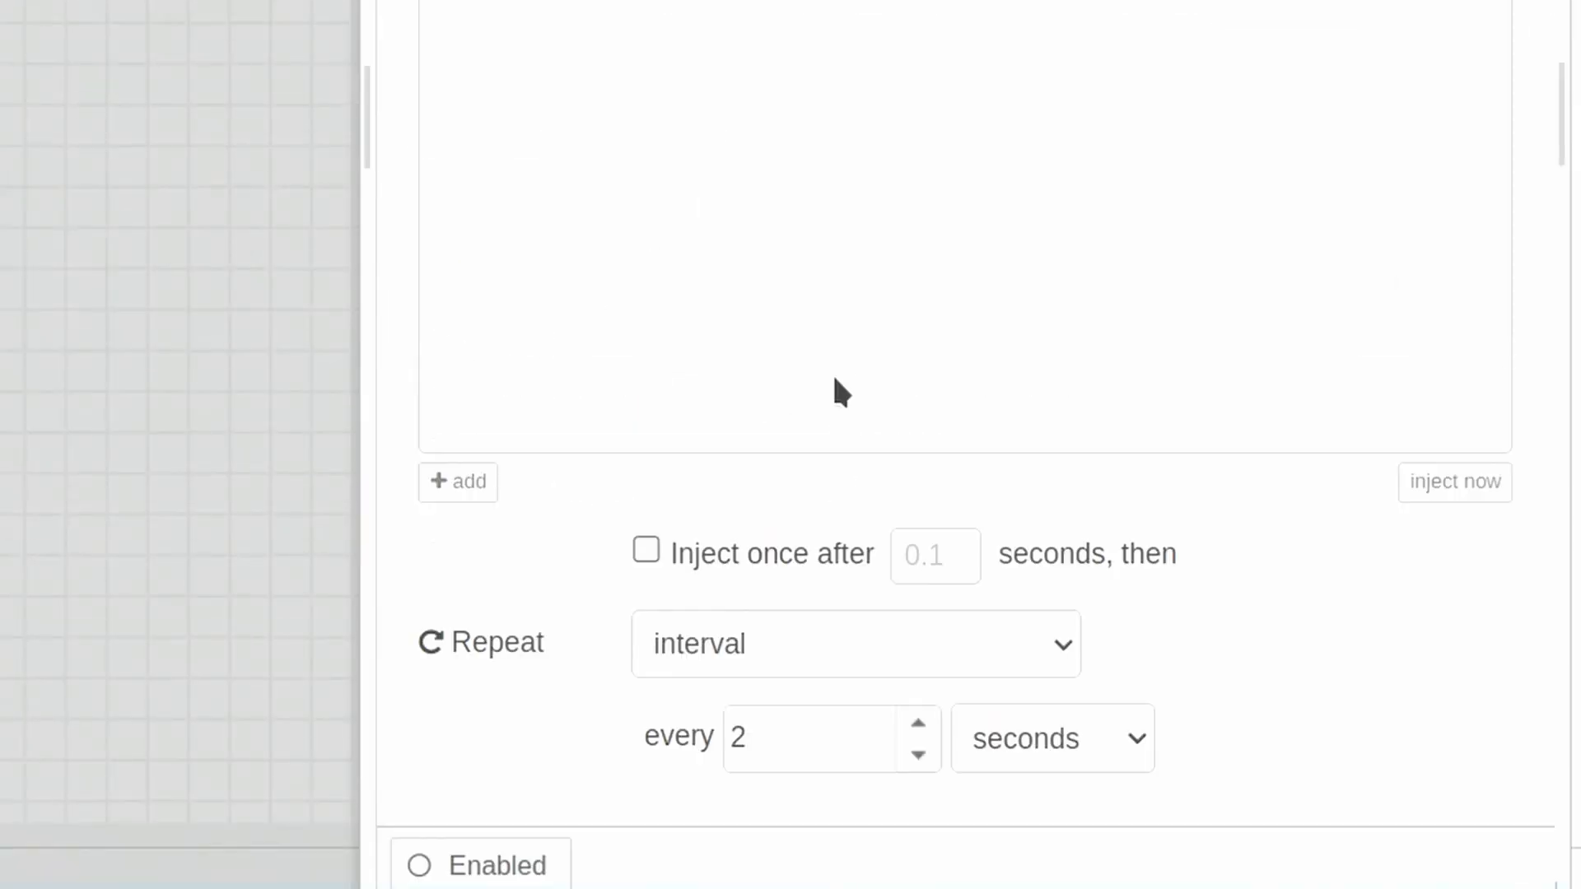
pyautogui.click(1052, 642)
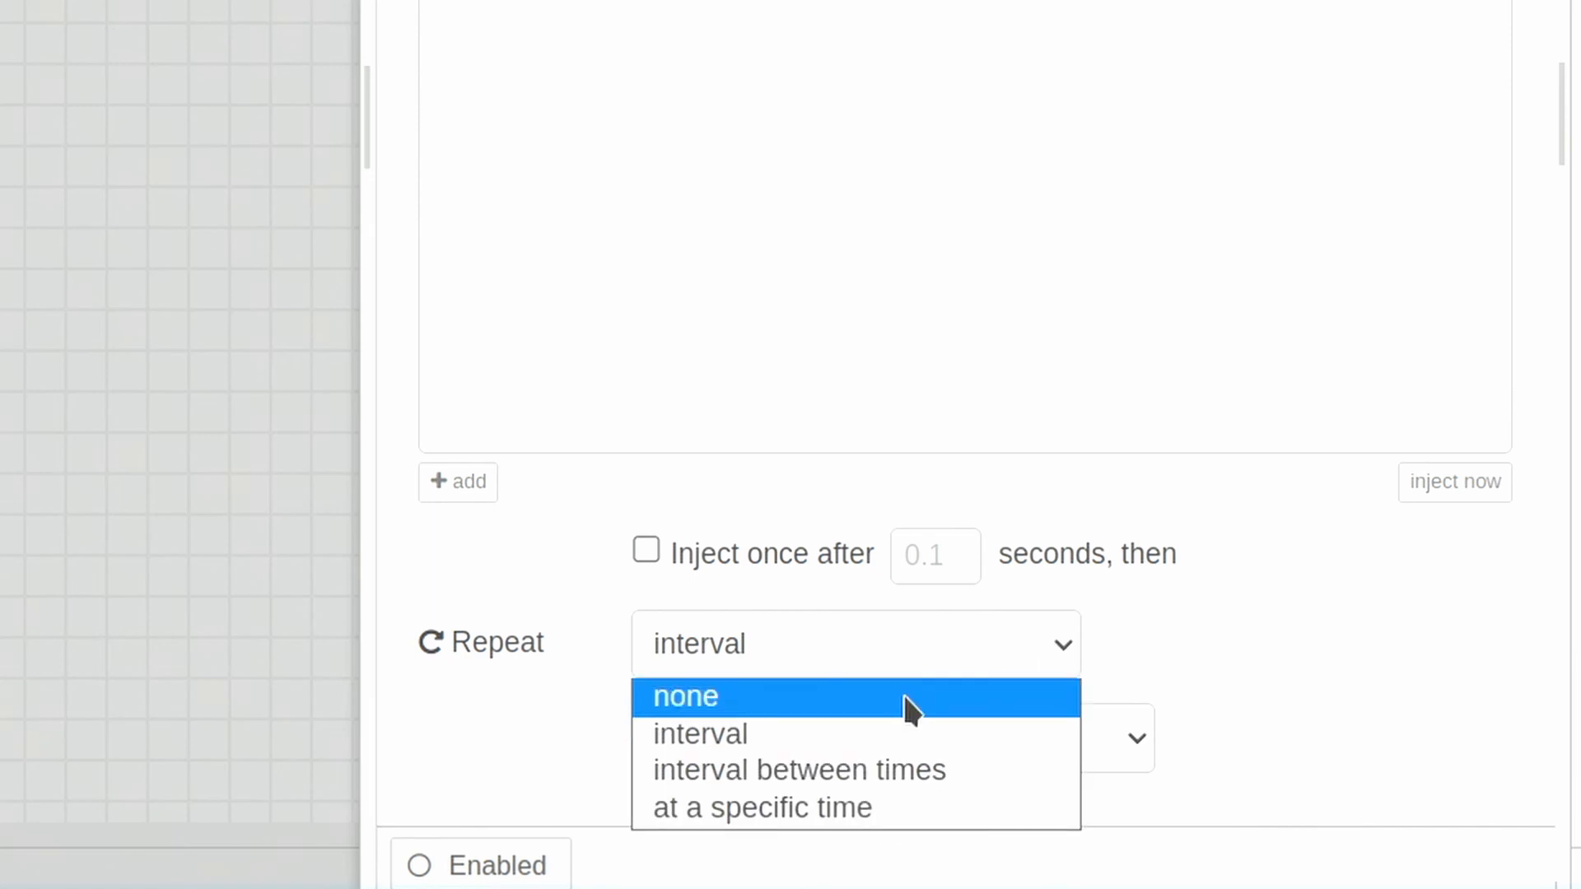
pyautogui.click(902, 696)
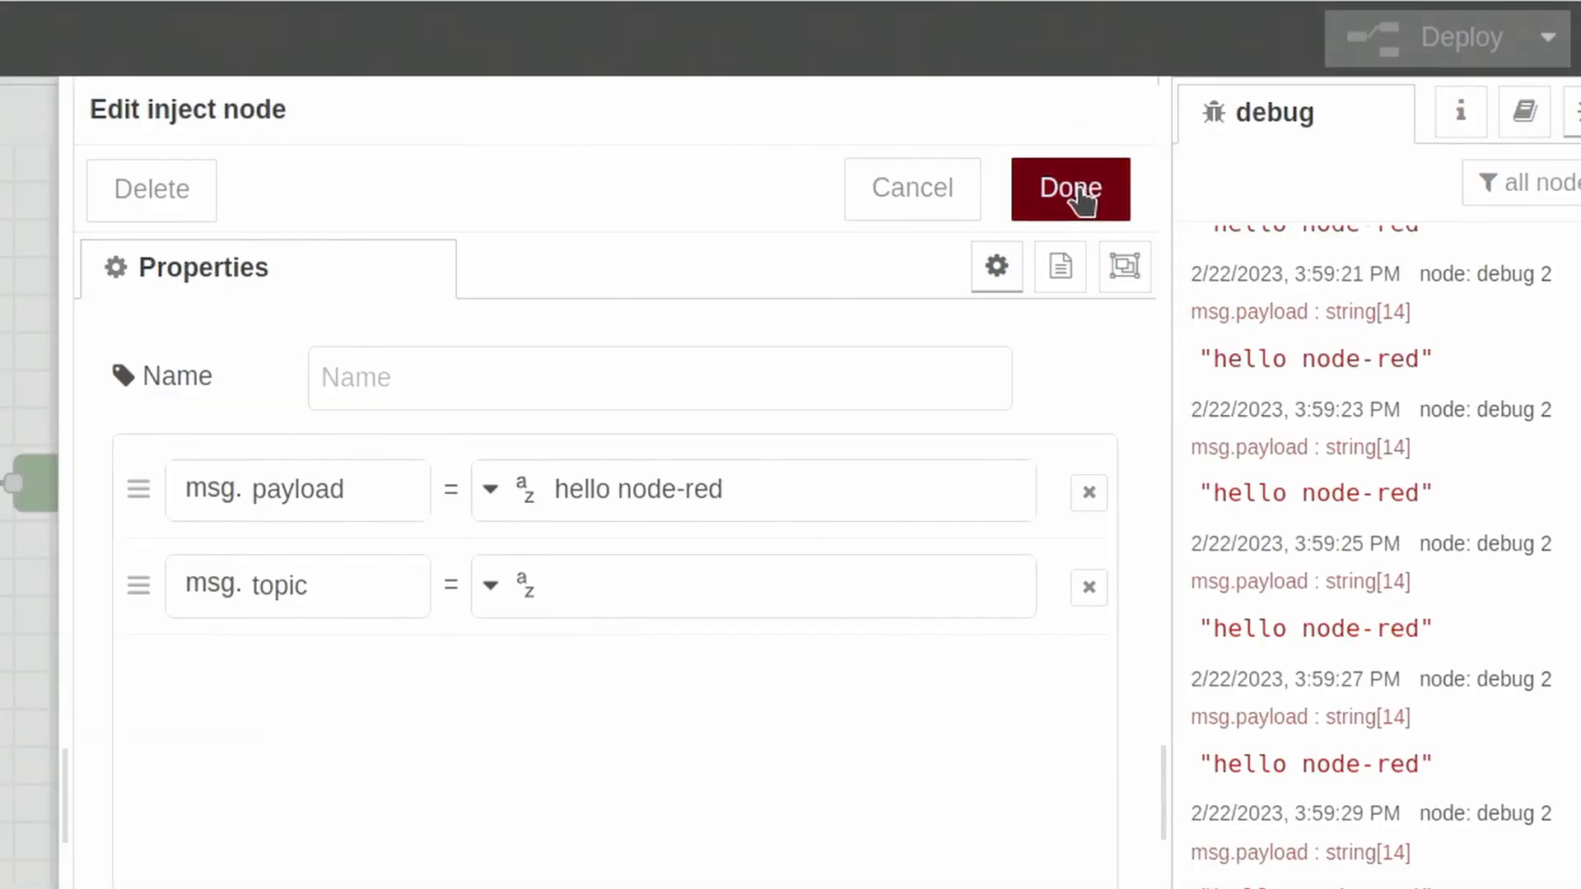
pyautogui.click(1075, 191)
pyautogui.click(1467, 51)
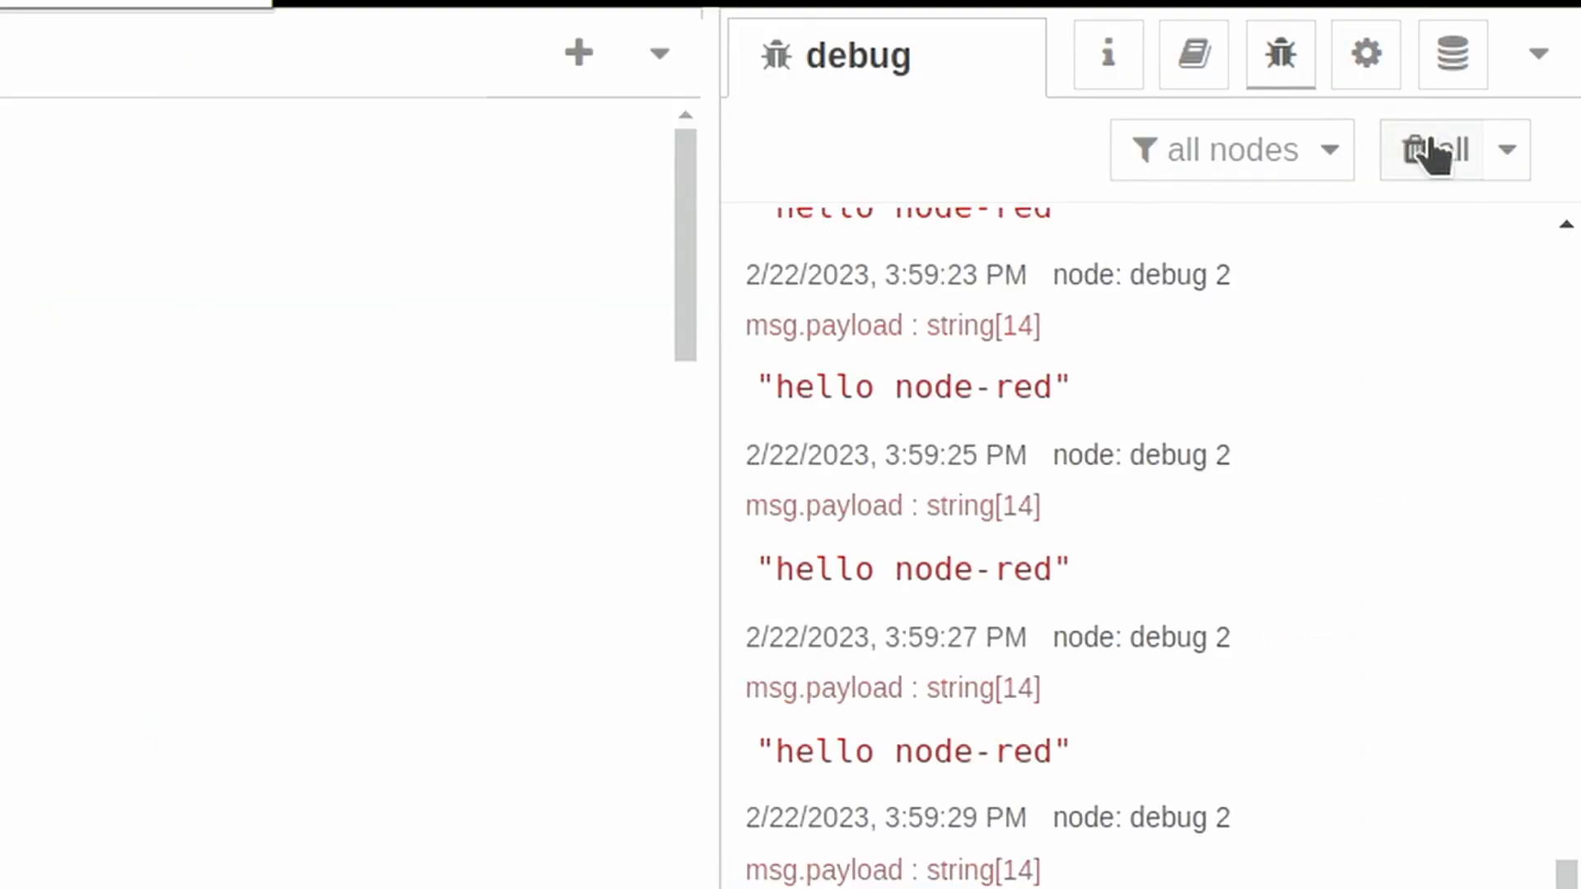
pyautogui.click(1442, 153)
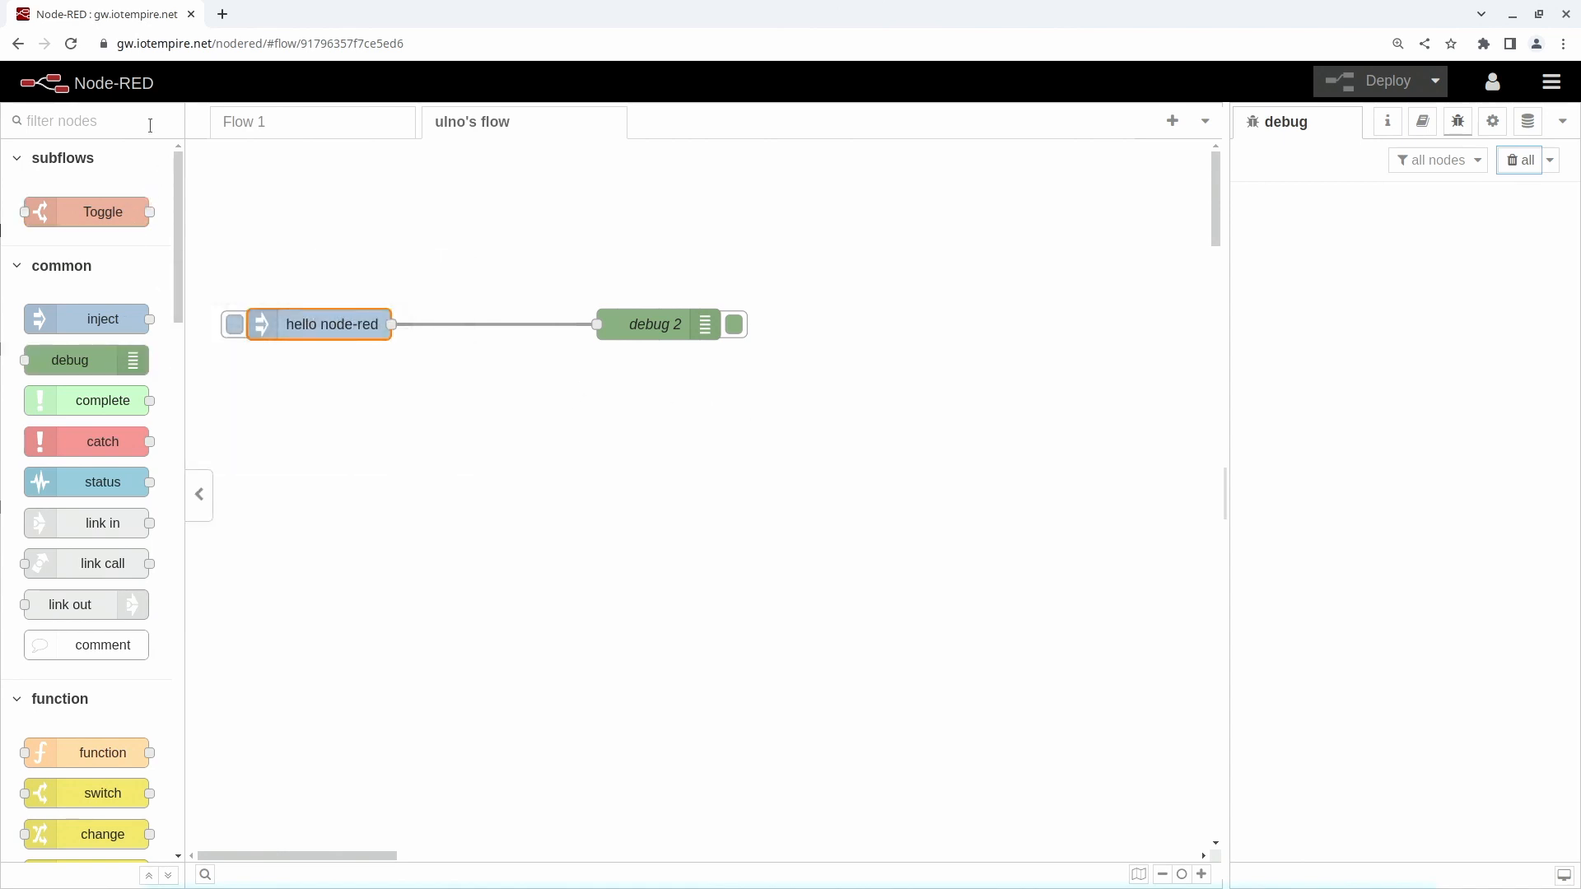
# - Filter the palette for "mqt" and place an mqtt in node and an mqtt out node above the hello node-red flow
pyautogui.click(400, 159)
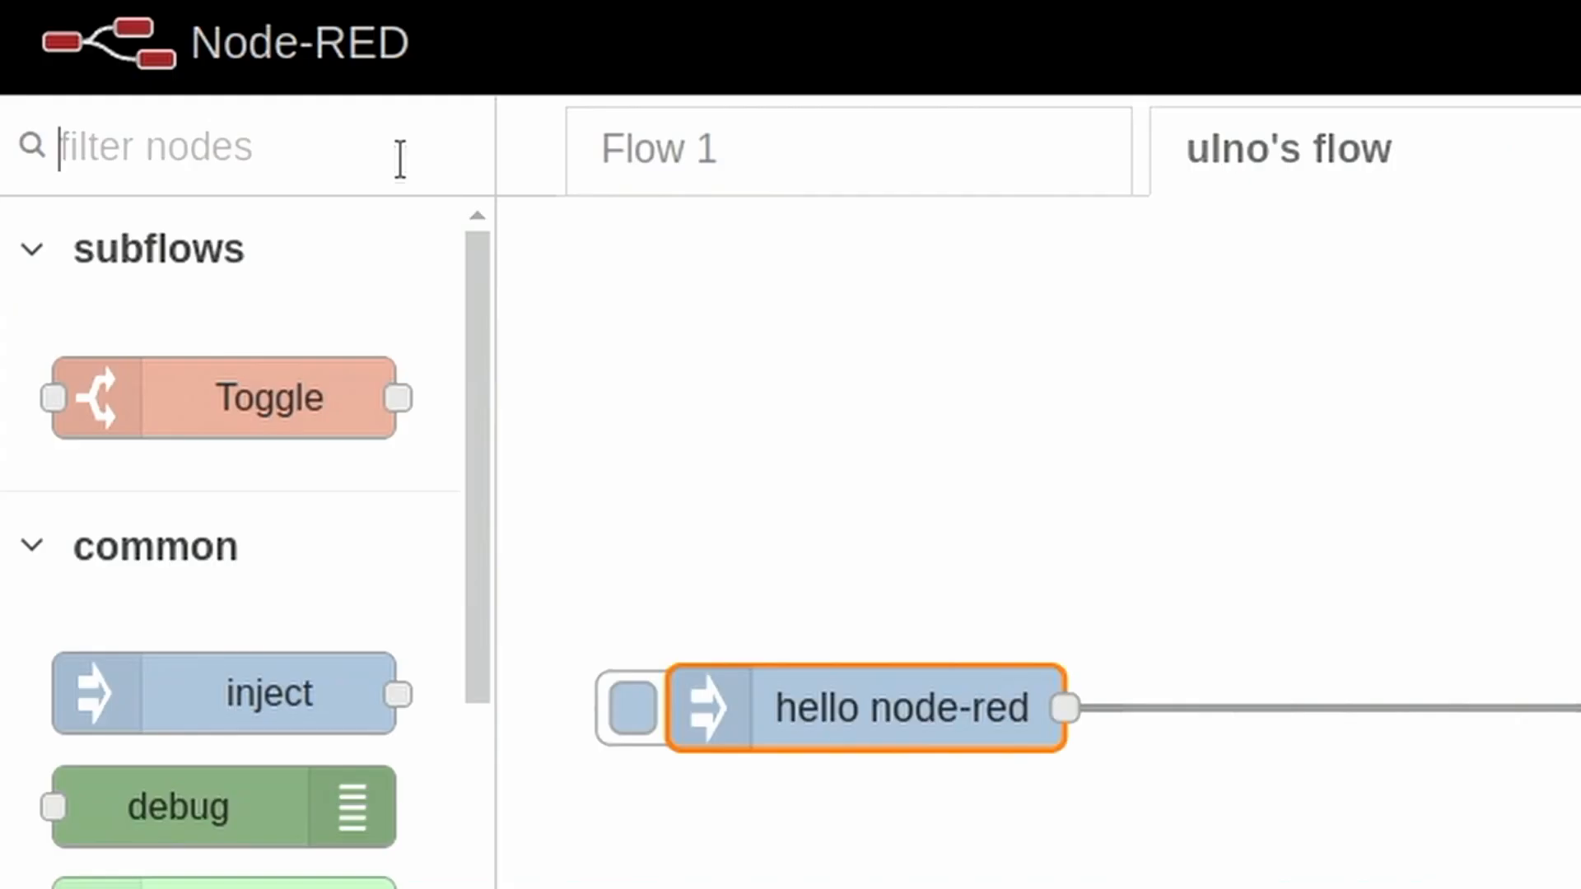
pyautogui.write('mqt')
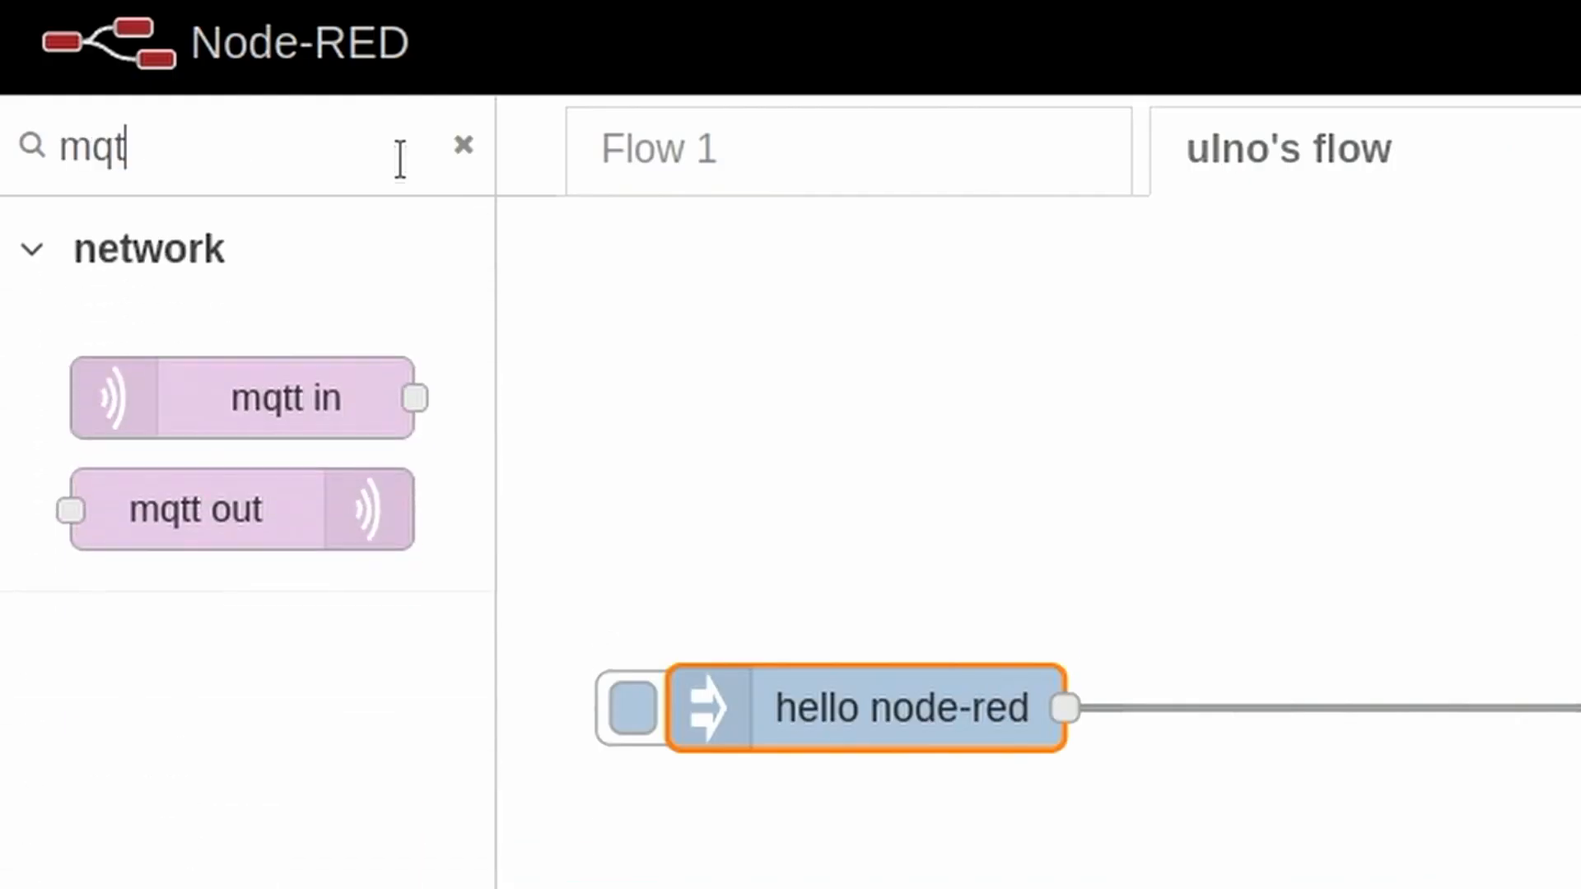
pyautogui.moveTo(208, 406); pyautogui.dragTo(932, 540)
pyautogui.moveTo(310, 522); pyautogui.dragTo(1571, 494)
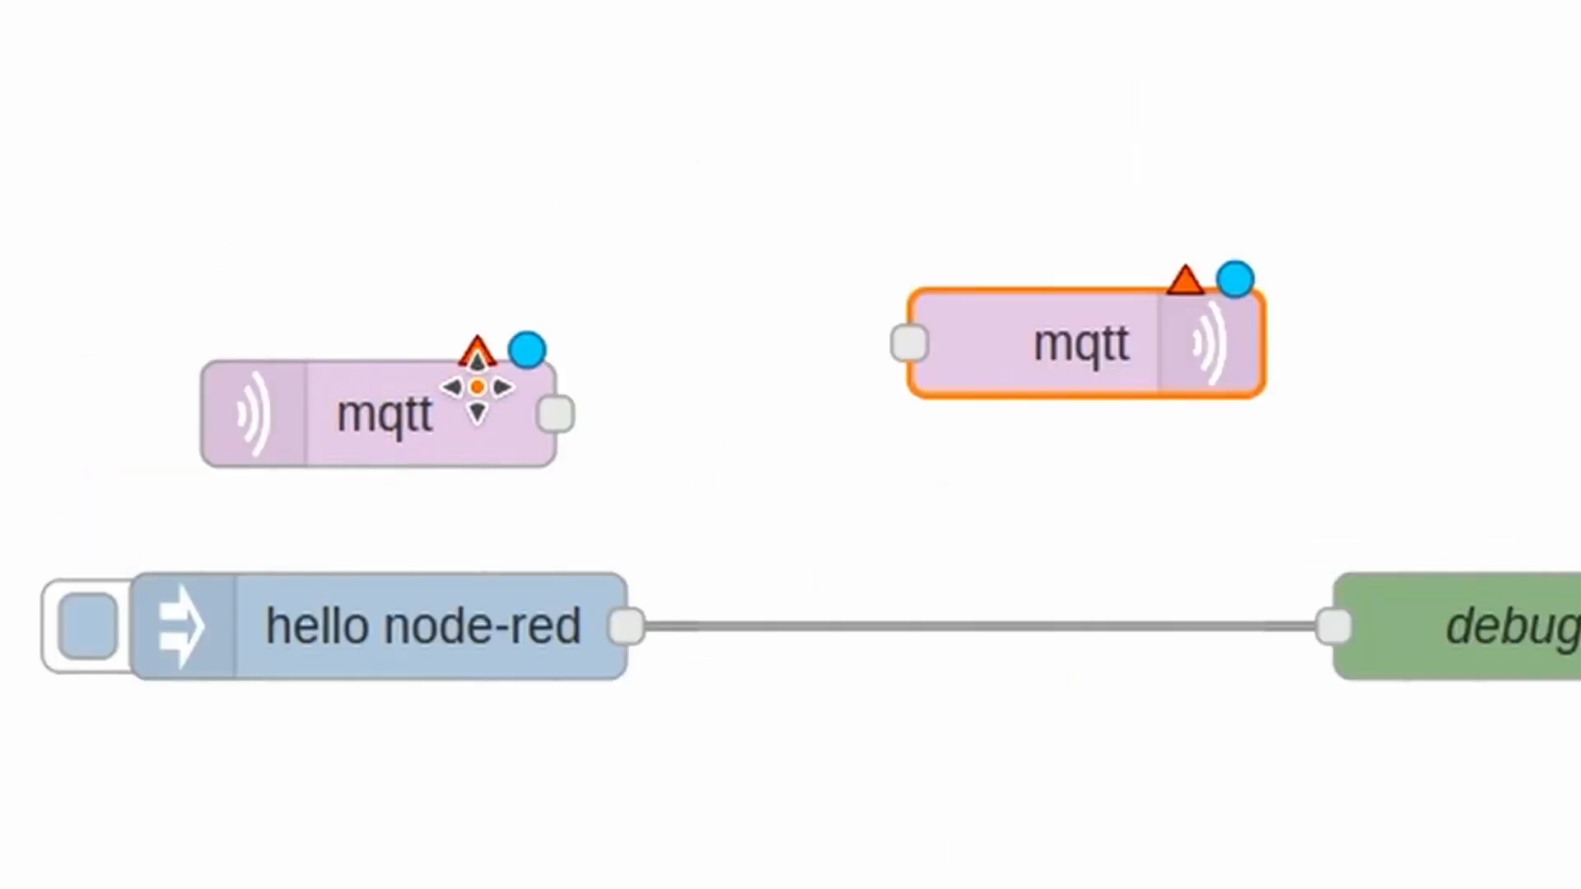
pyautogui.click(945, 516)
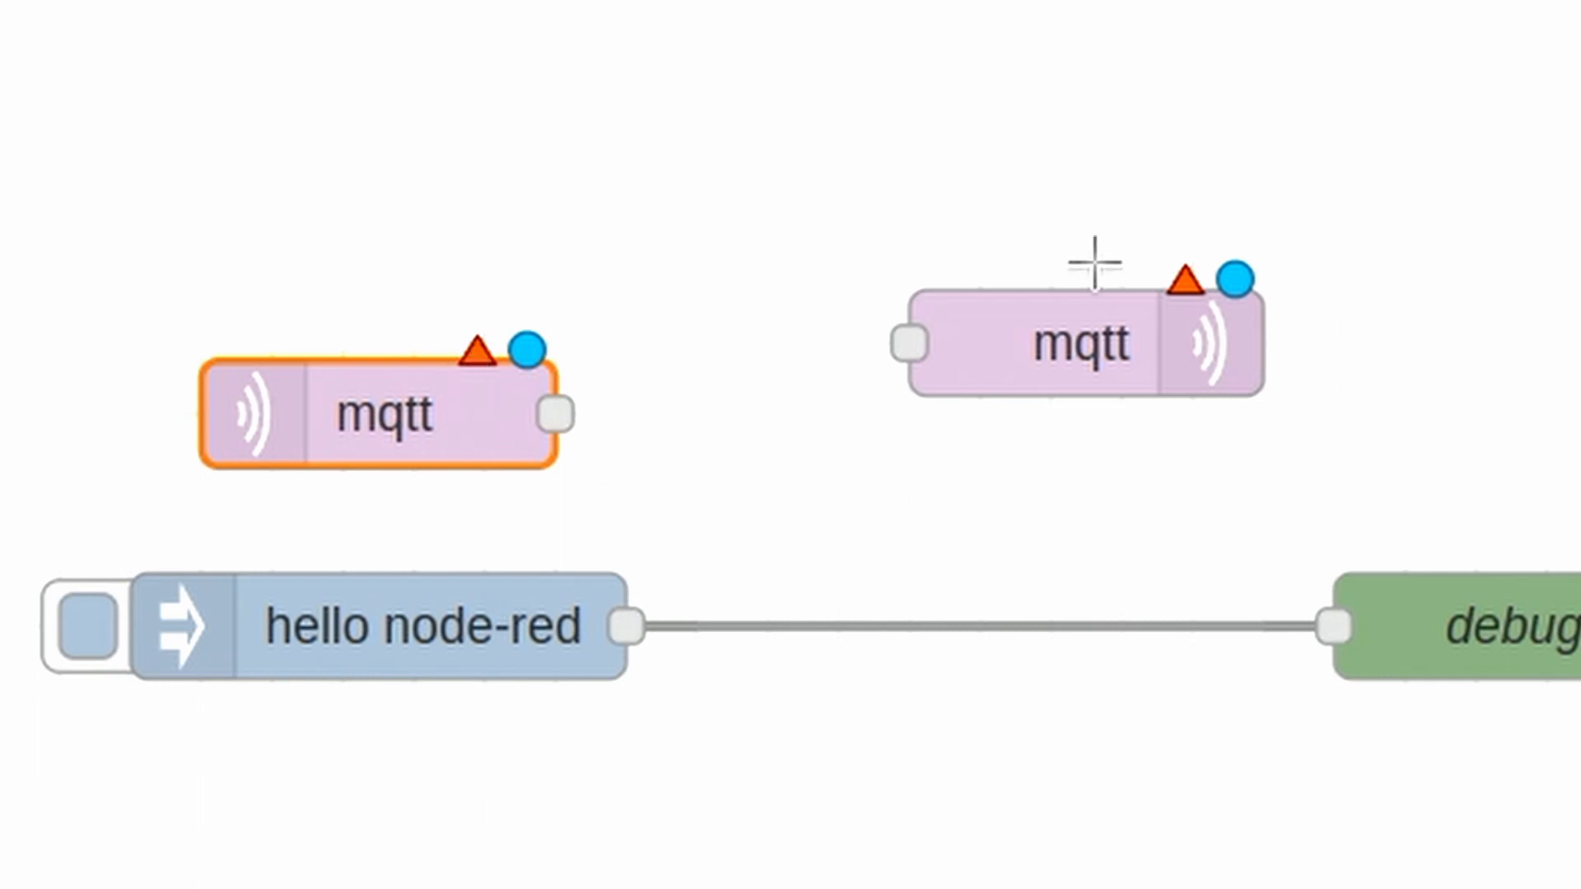
pyautogui.click(1089, 350)
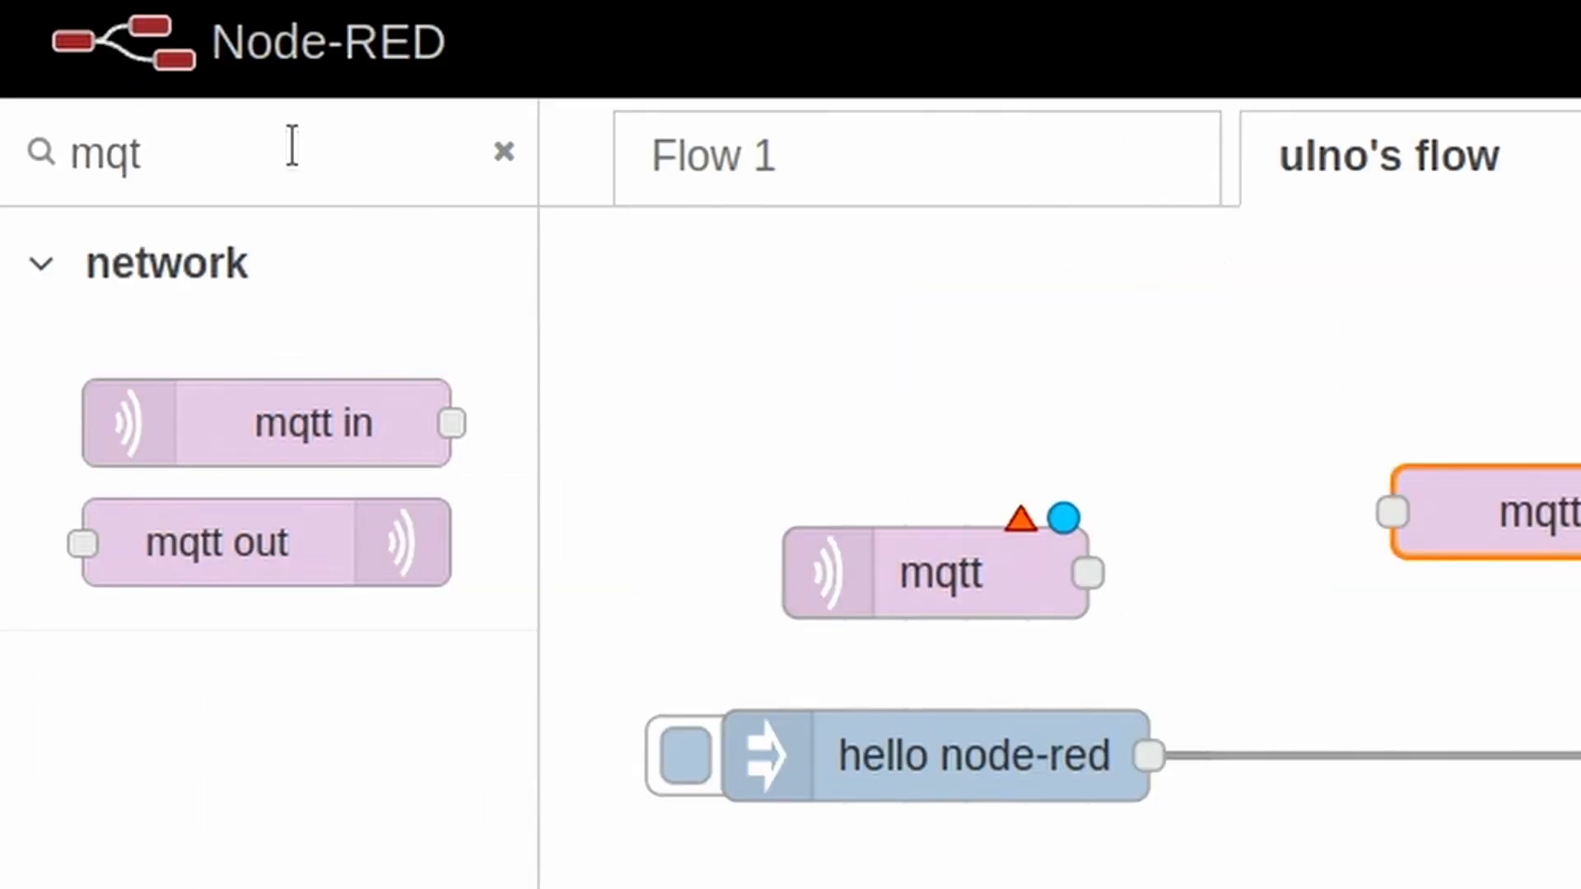
# - Filter the palette for "reques", try out an http request node below the hello node-red flow, and delete it
pyautogui.doubleClick(289, 149)
pyautogui.write('req')
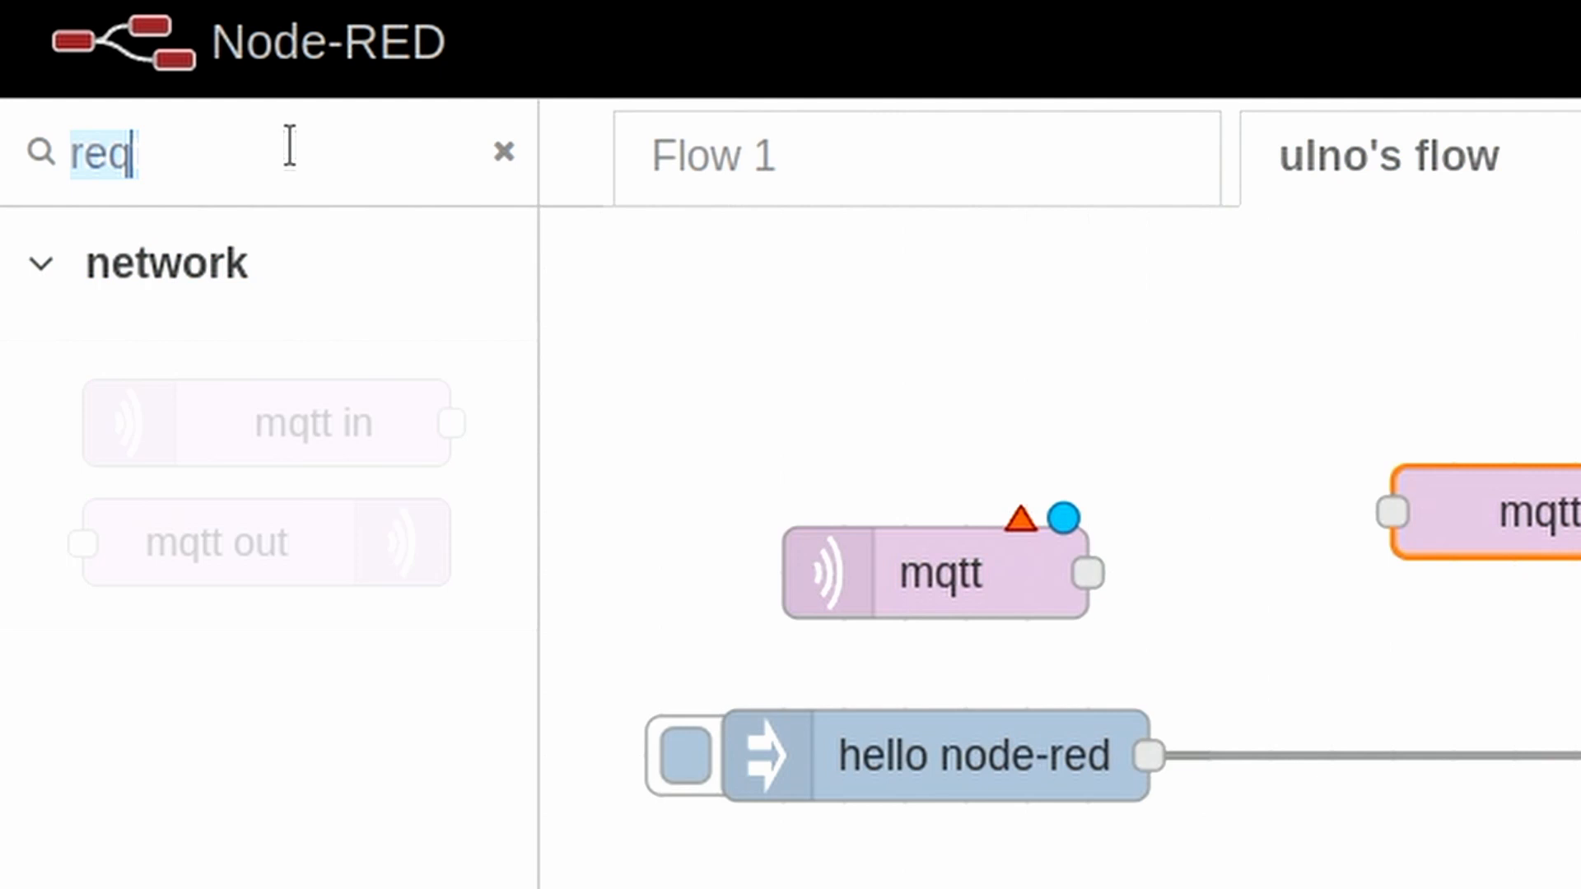
pyautogui.write('ues')
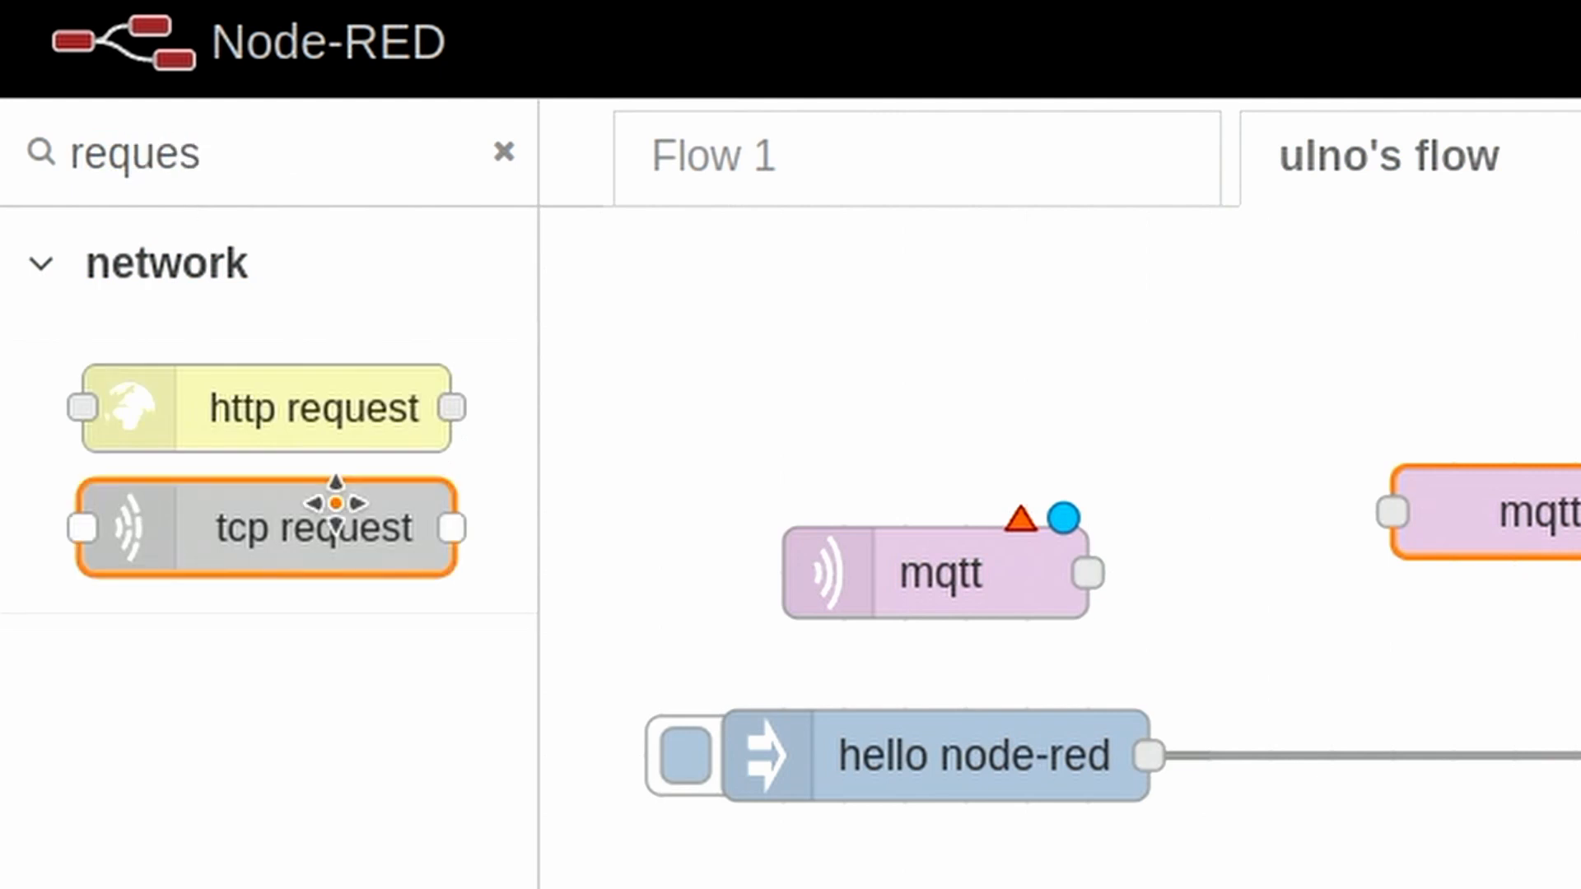
pyautogui.moveTo(346, 403); pyautogui.dragTo(899, 507)
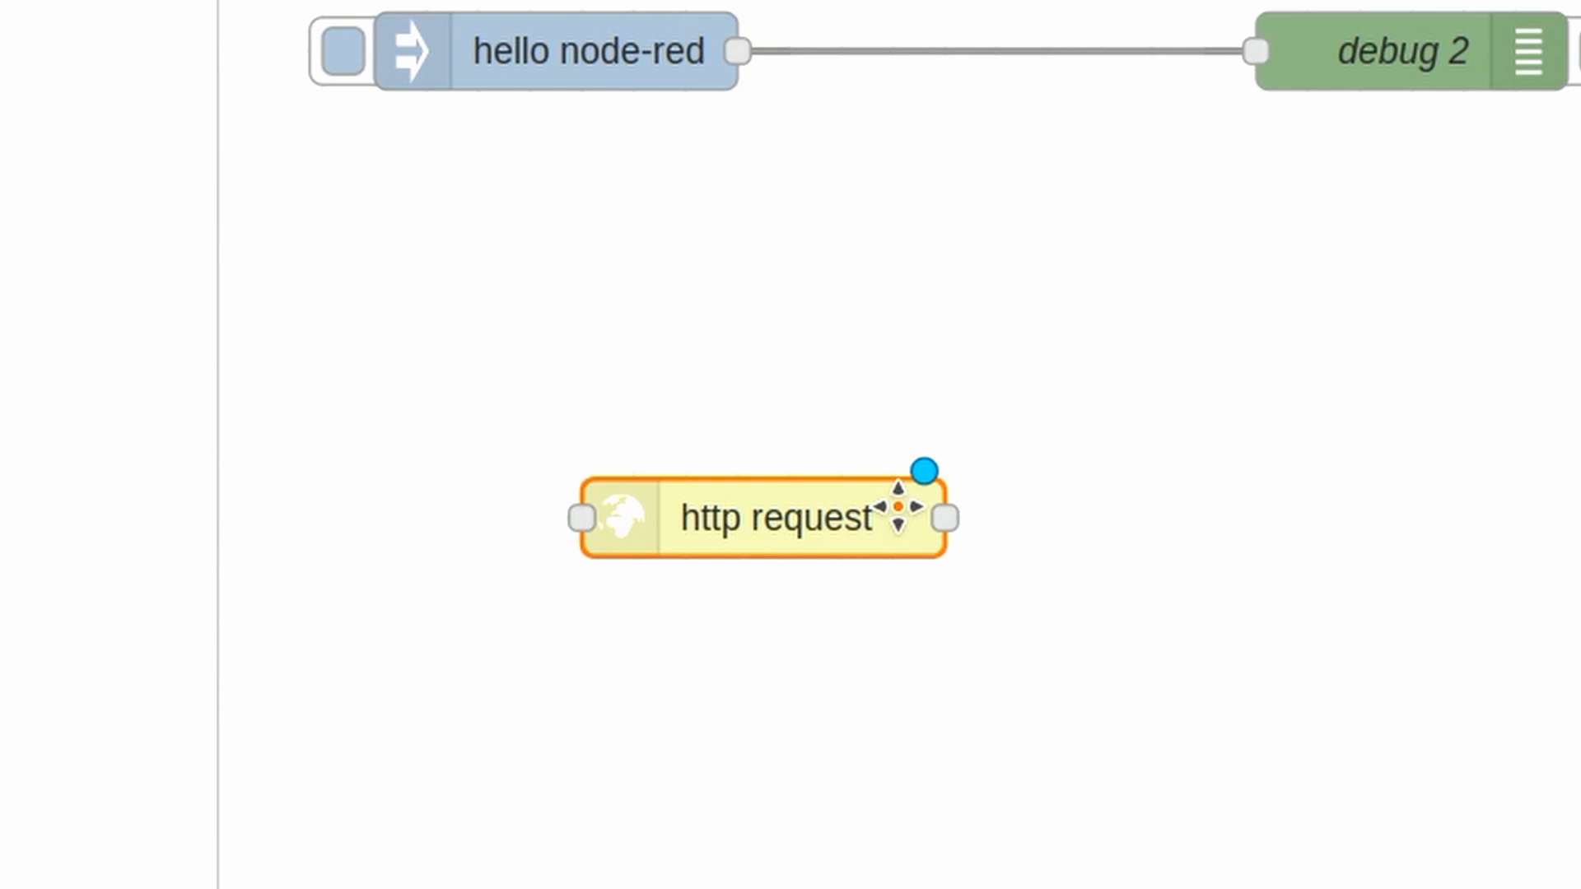
pyautogui.press('Delete')
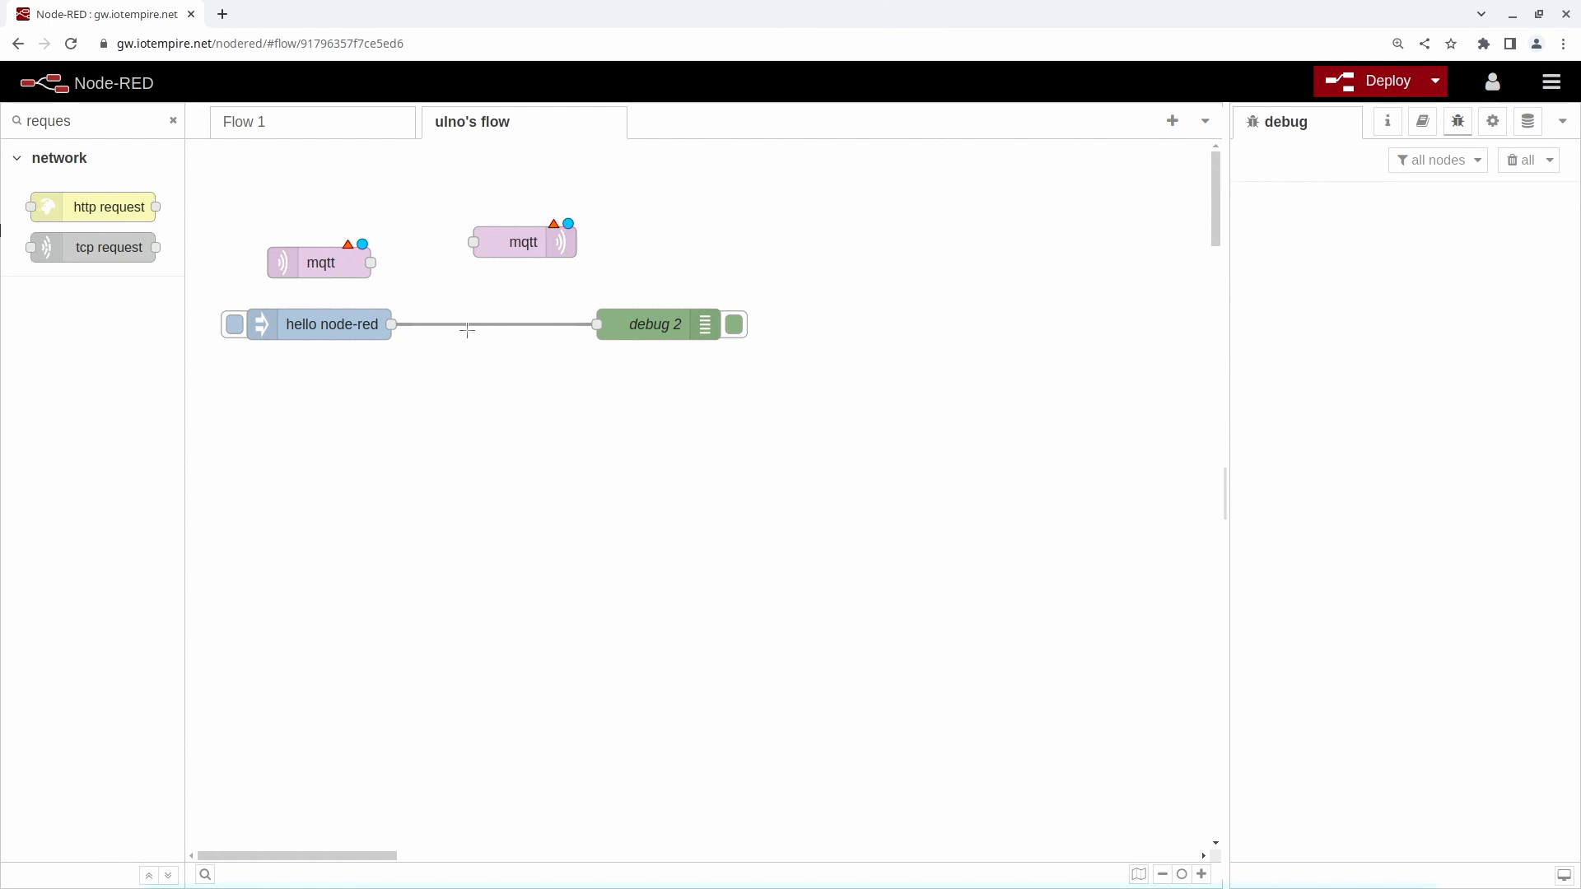
# - Switch to a new Konsole terminal and connect to the gateway with "ssh iotgateway -l iot"
pyautogui.hotkey('ctrl', 'alt', 't')
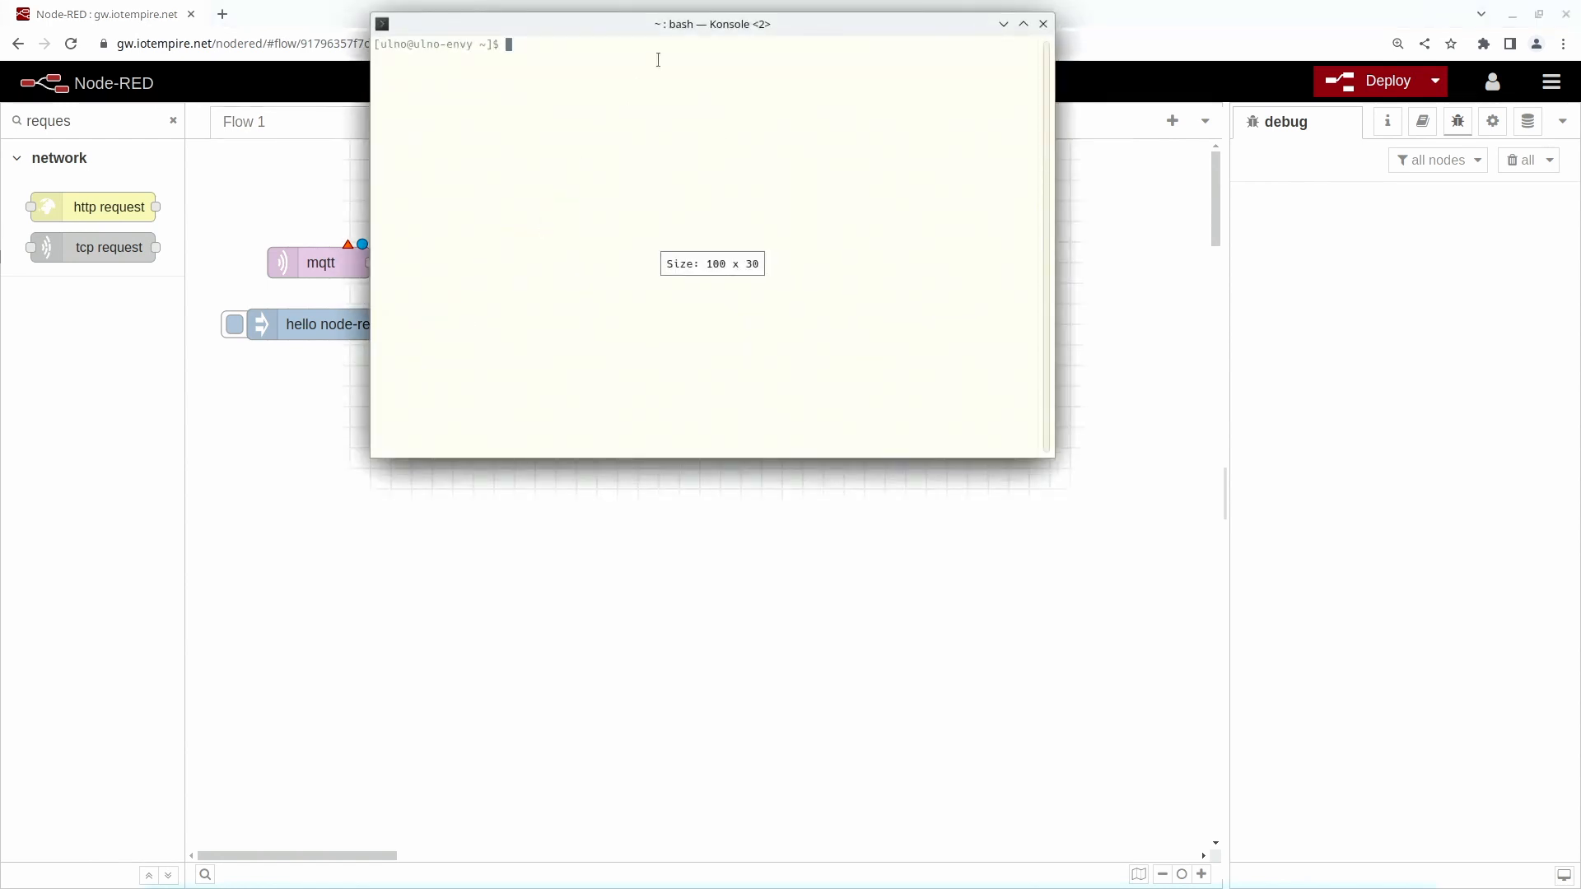
pyautogui.moveTo(675, 25); pyautogui.dragTo(709, 194)
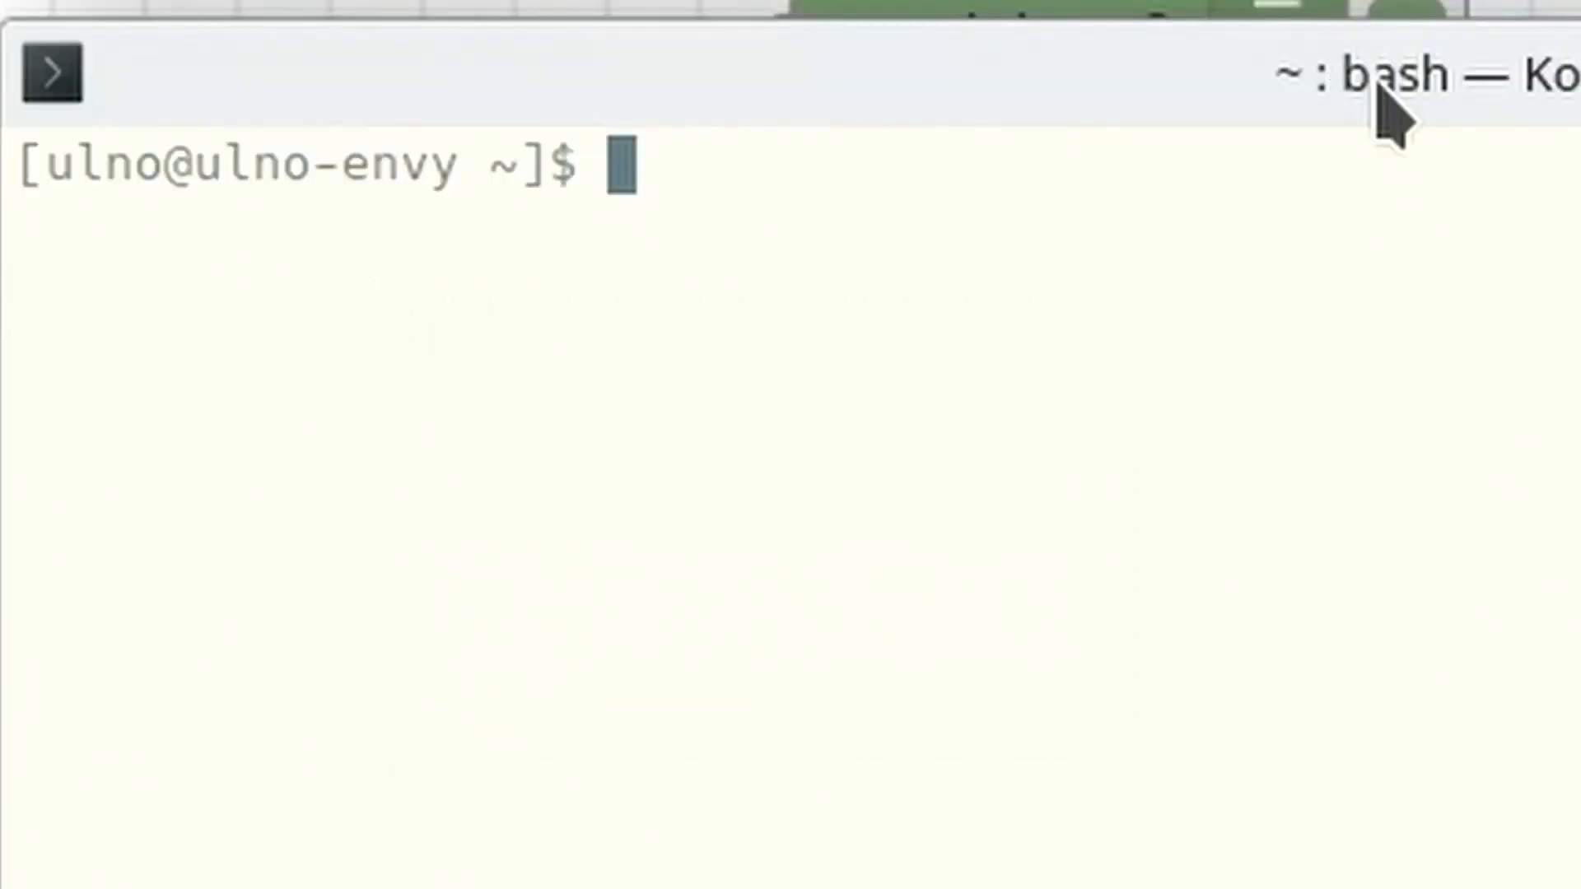
pyautogui.write('ssh iot')
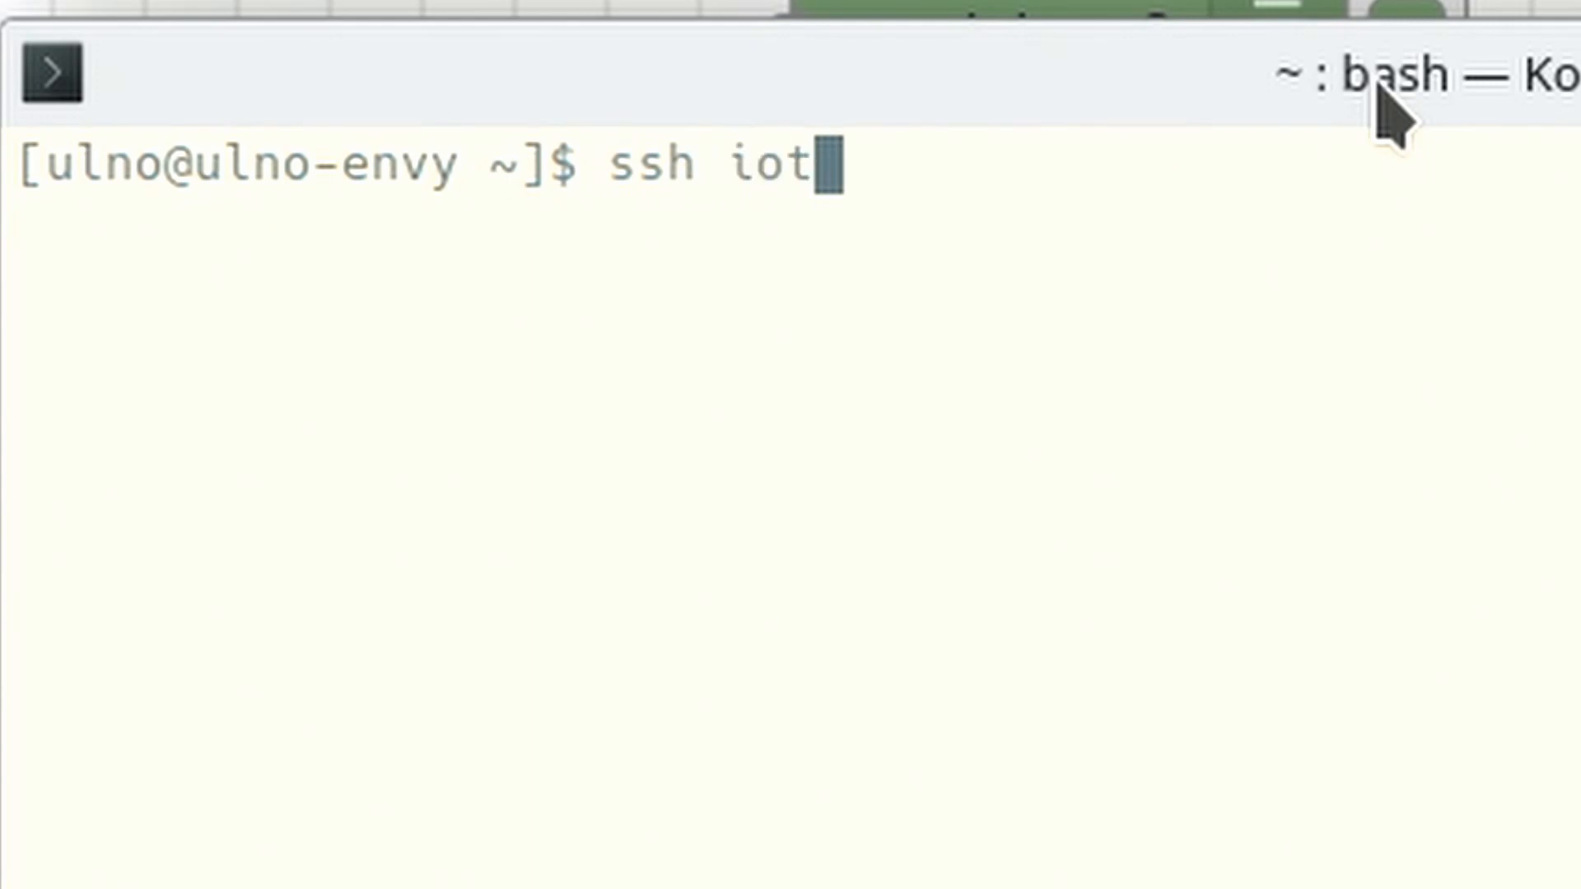
pyautogui.write('gateway -l iot')
pyautogui.press('Return')
pyautogui.press('Return')
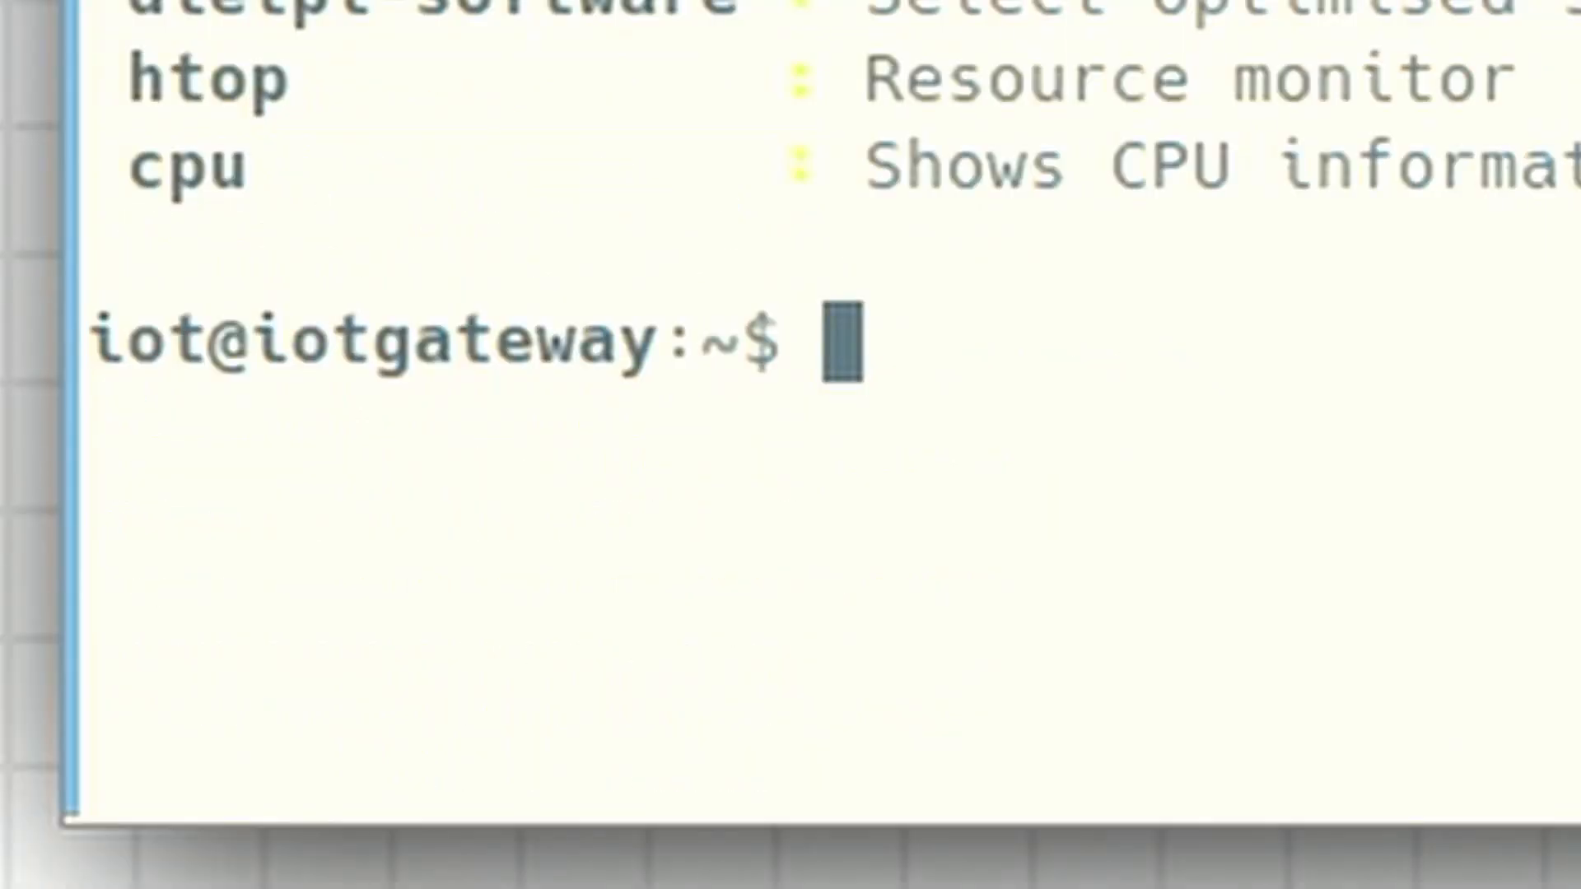
# - Enter the iot environment on the gateway and start the MQTT listener
pyautogui.write('iot')
pyautogui.press('Return')
pyautogui.write('mqtt_li')
pyautogui.press('Tab')
pyautogui.press('Return')
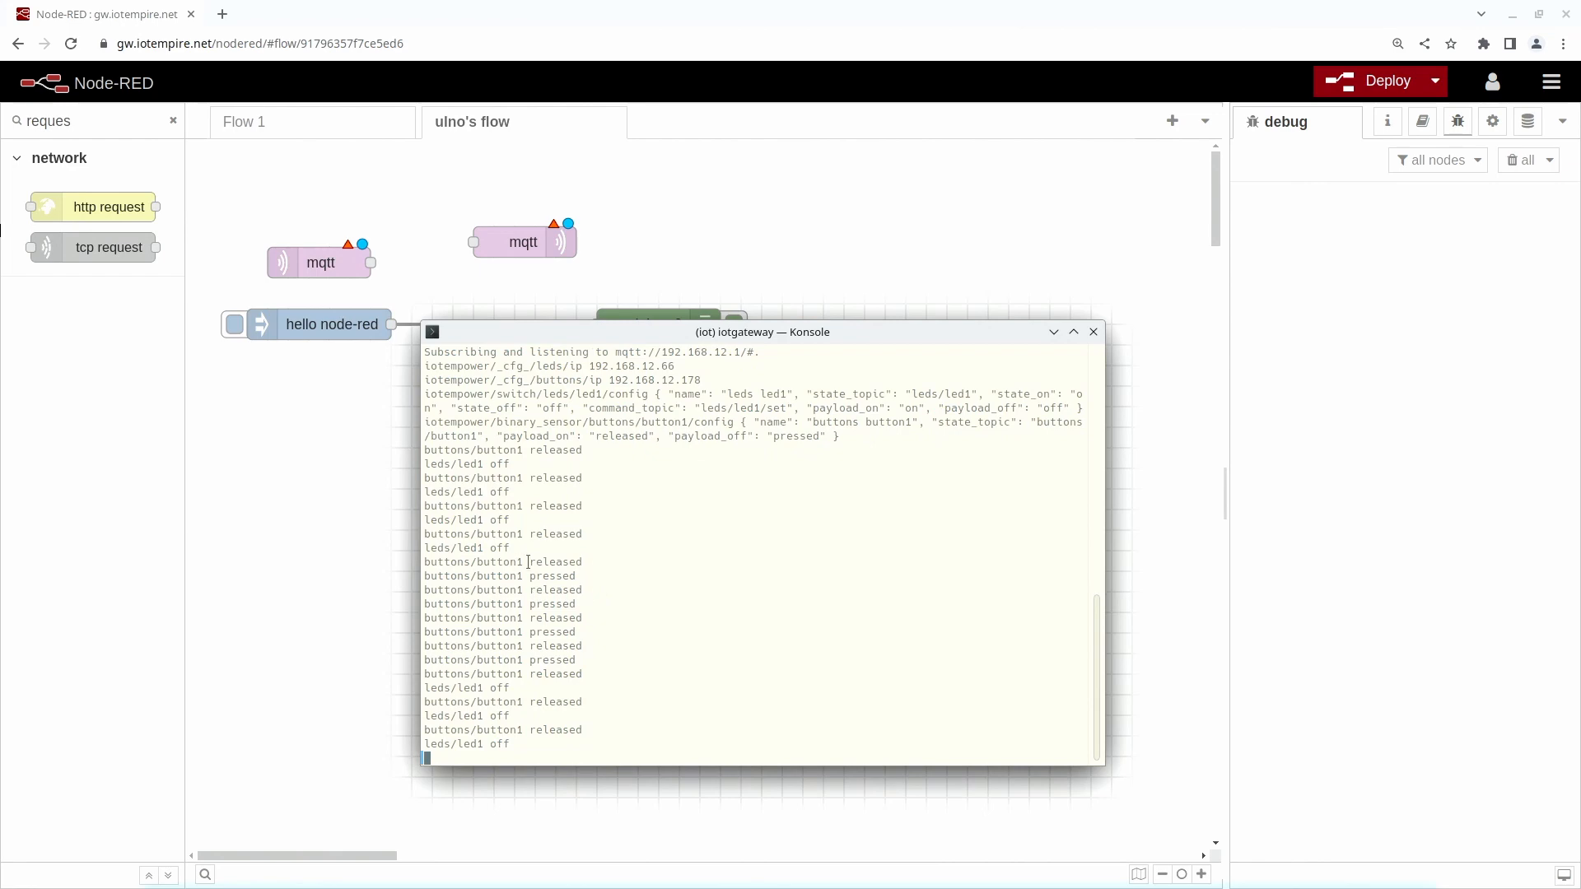
# - Copy the topic buttons/button1 from the listener output and, back in Node-RED, enter it as the mqtt in node's topic
pyautogui.moveTo(527, 561); pyautogui.dragTo(433, 559)
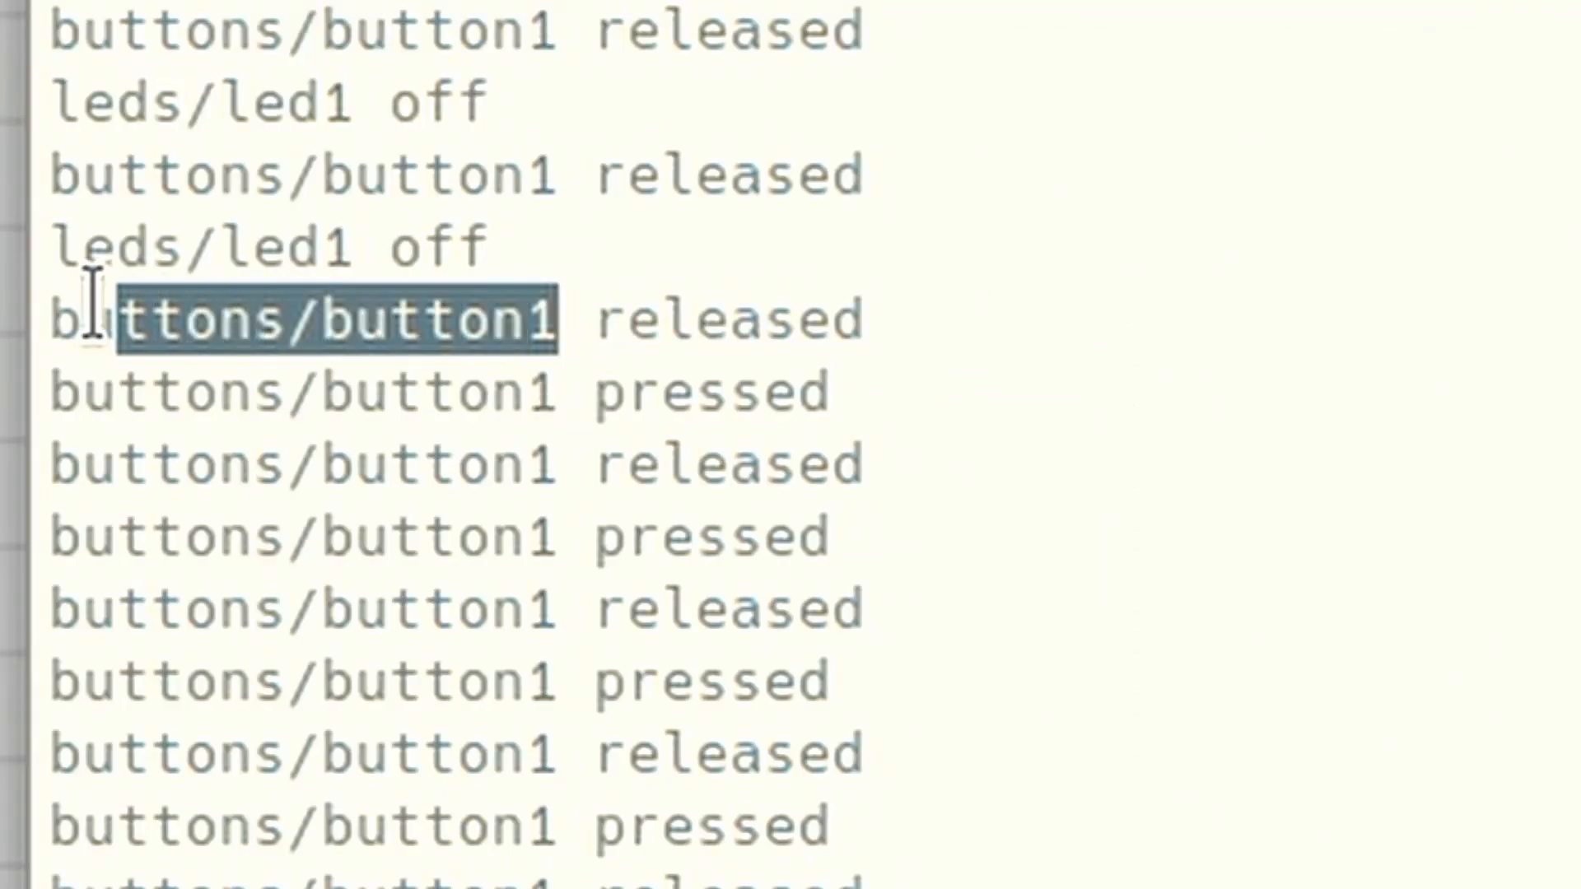
pyautogui.moveTo(92, 304); pyautogui.dragTo(28, 317)
pyautogui.hotkey('ctrl', 'c')
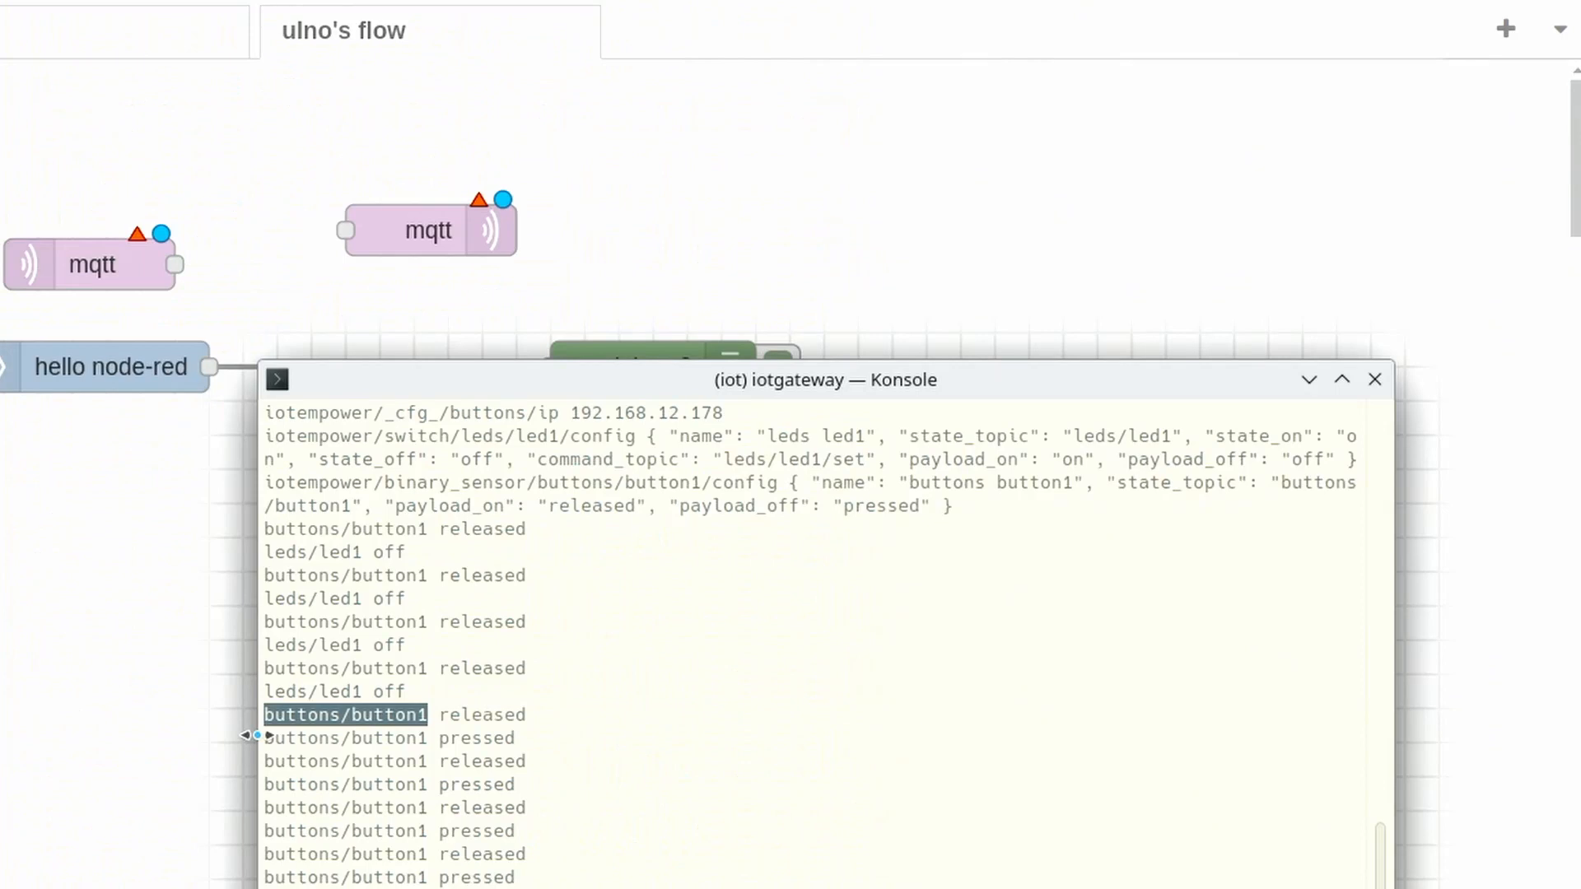
pyautogui.click(48, 623)
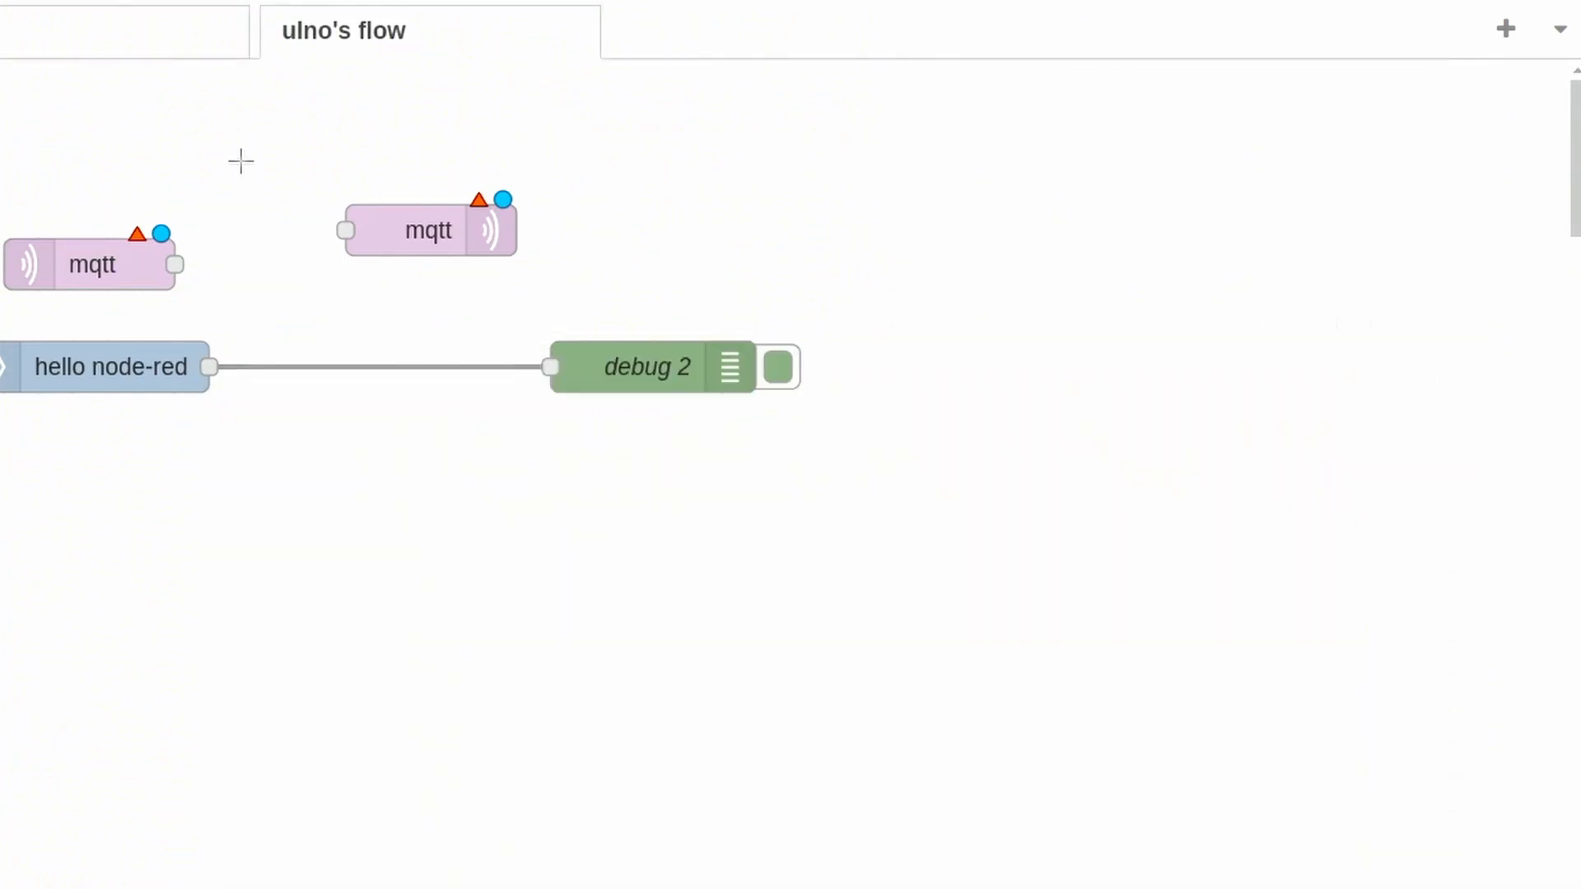
pyautogui.doubleClick(102, 259)
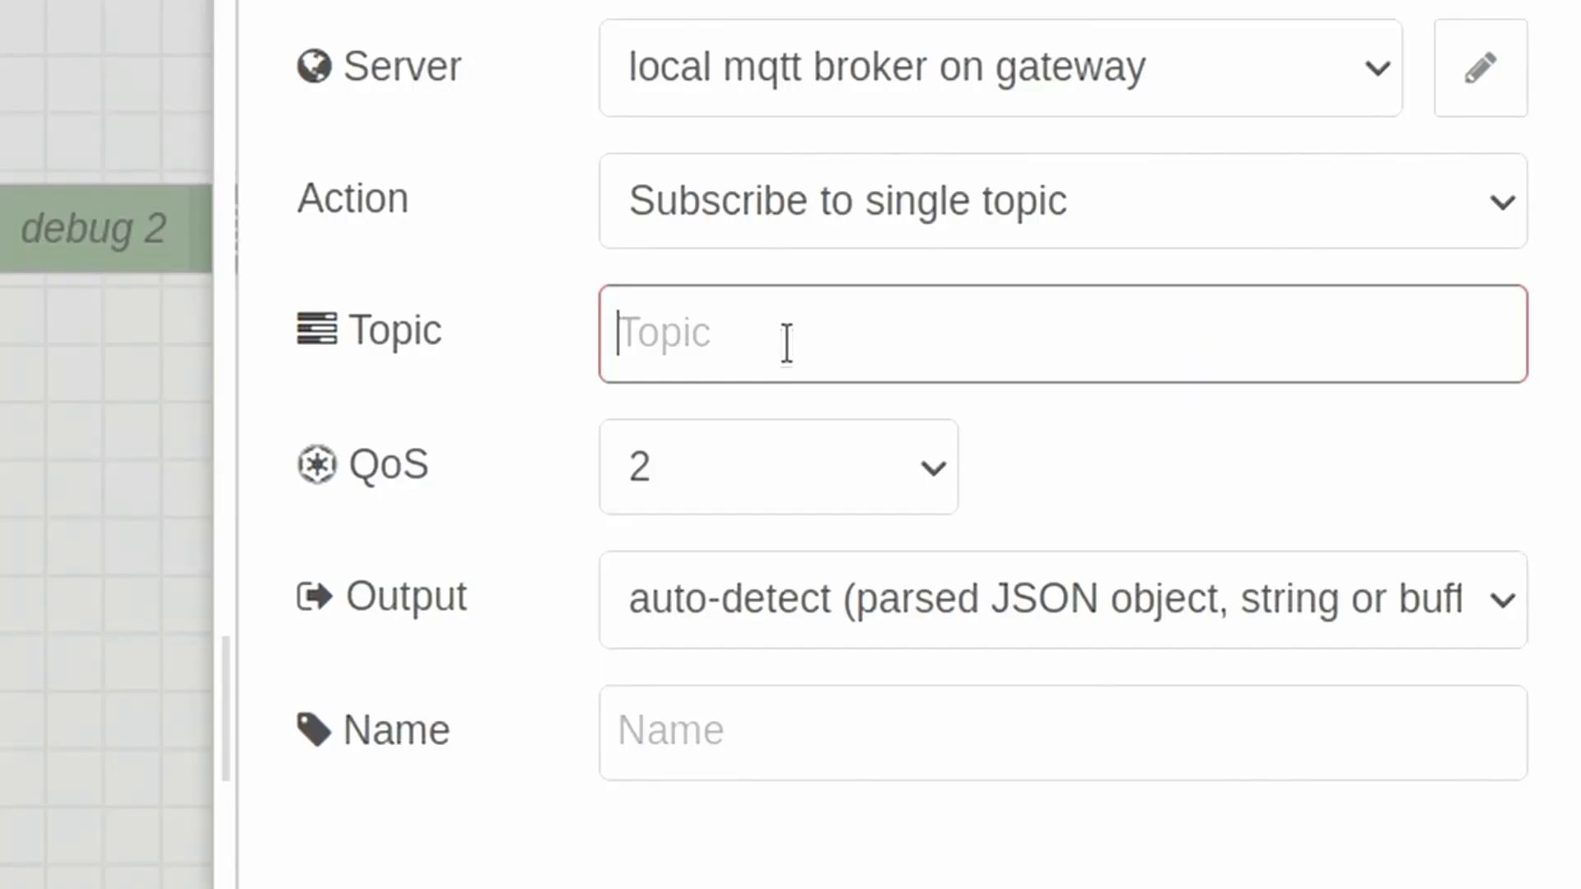
pyautogui.hotkey('ctrl', 'v')
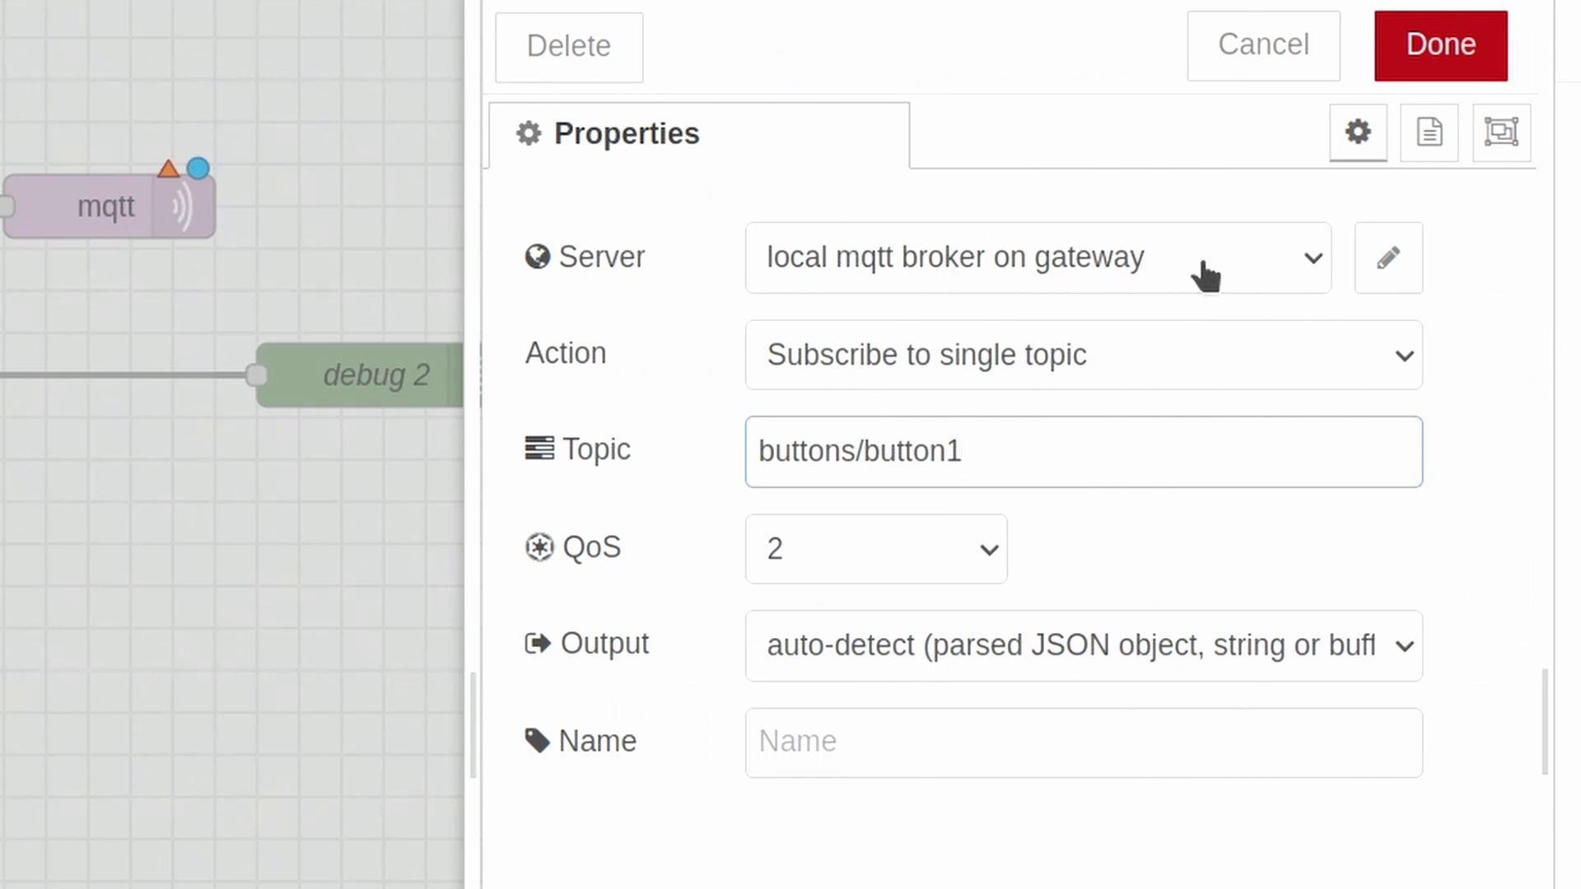
# - Check the connection settings of the local mqtt broker on gateway, keep them, and wire the configured buttons/button1 node to debug 2
pyautogui.click(1389, 258)
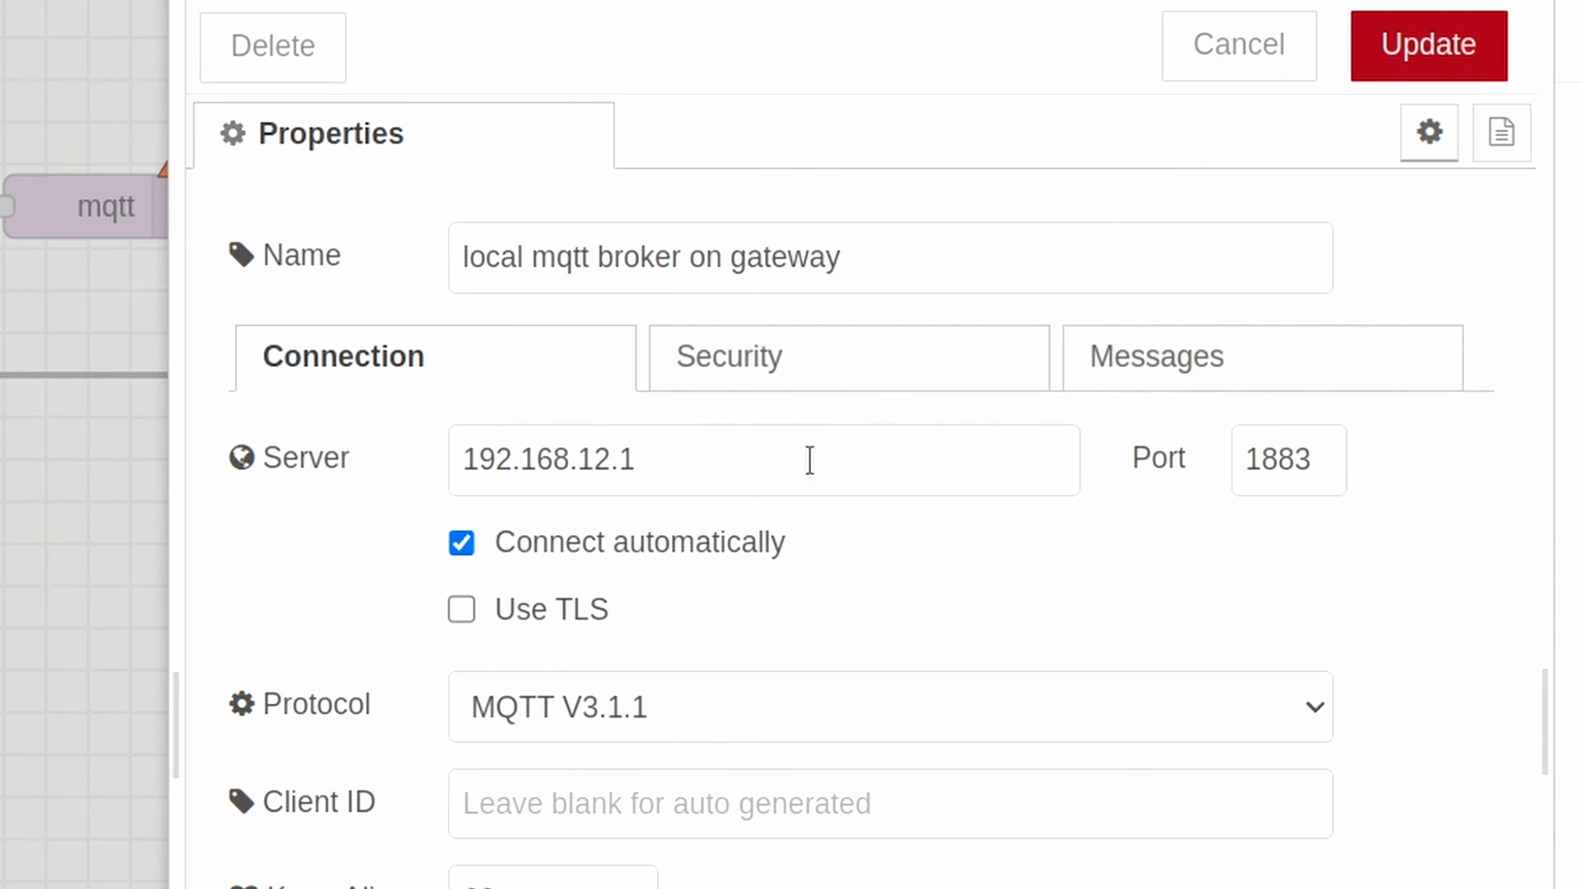
pyautogui.moveTo(754, 459); pyautogui.dragTo(457, 458)
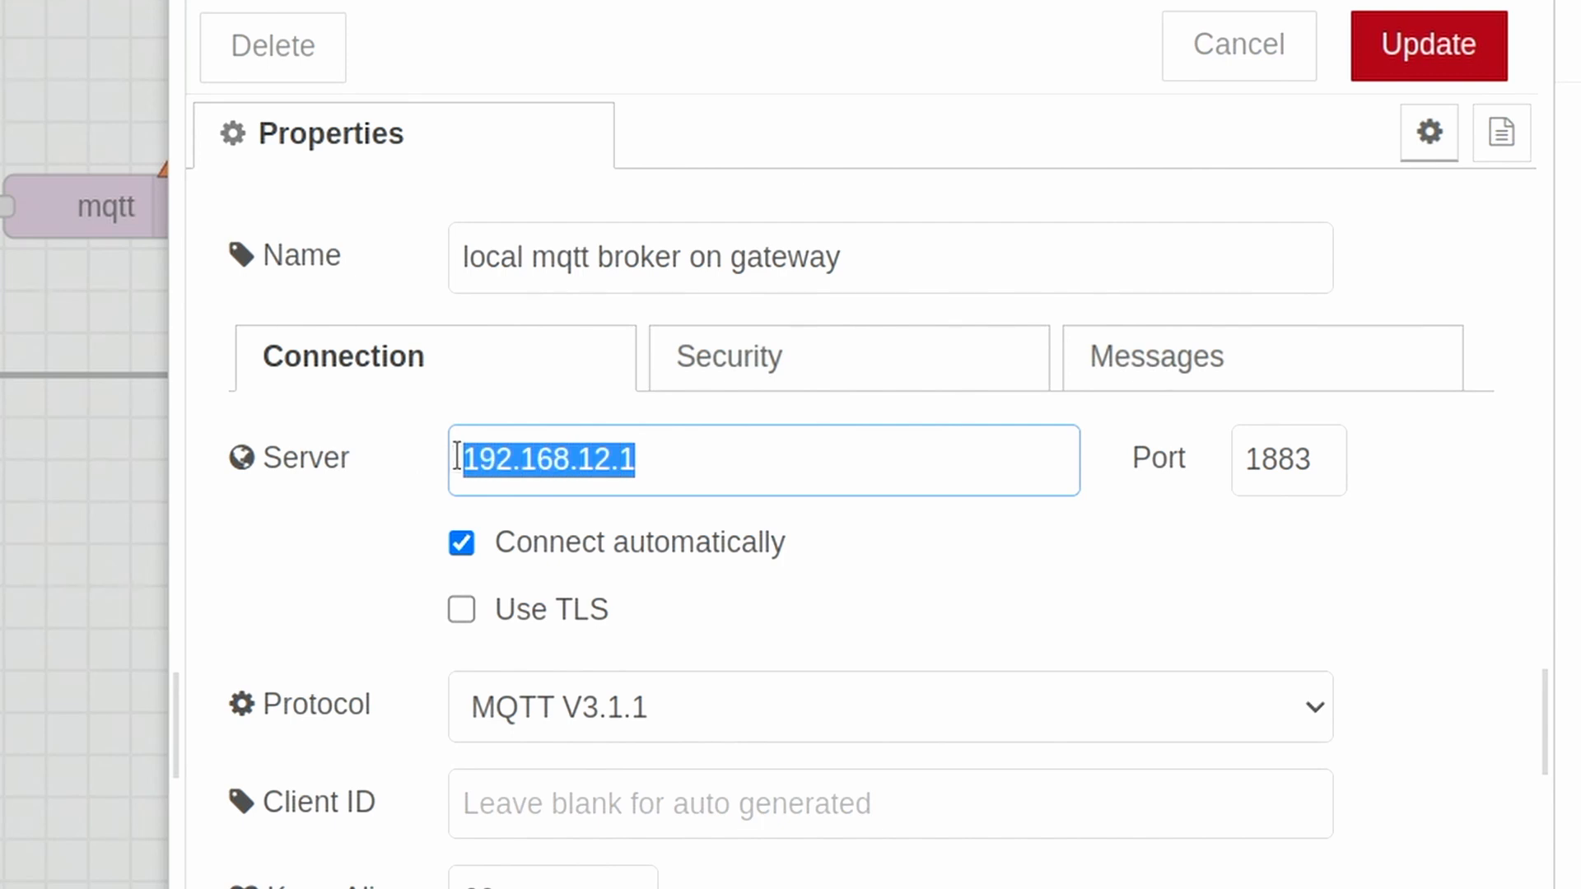
pyautogui.click(880, 469)
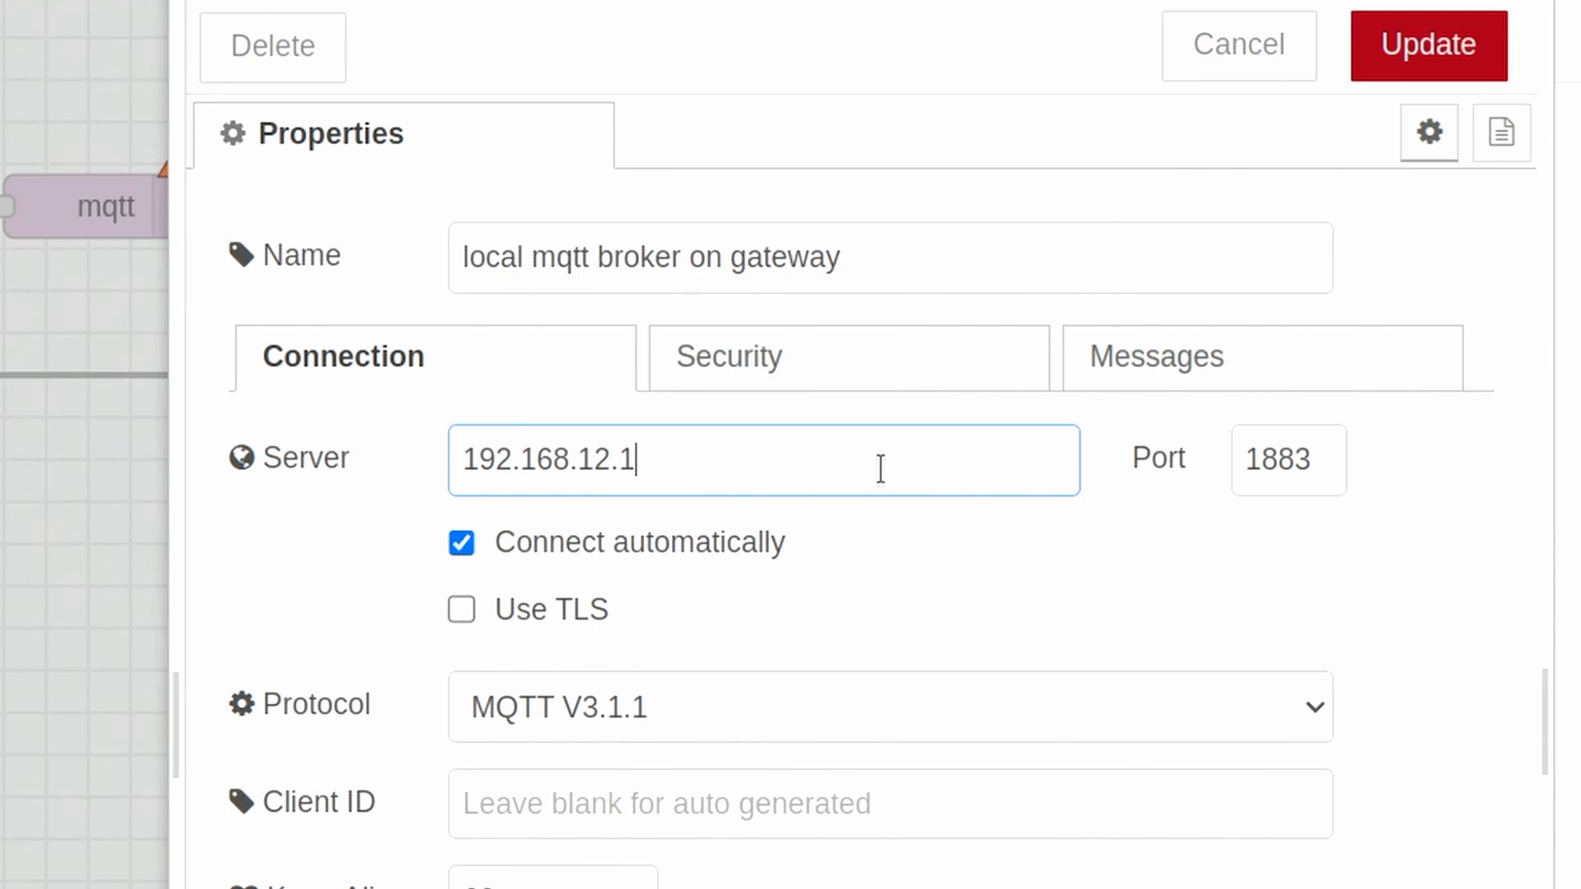
pyautogui.click(1279, 56)
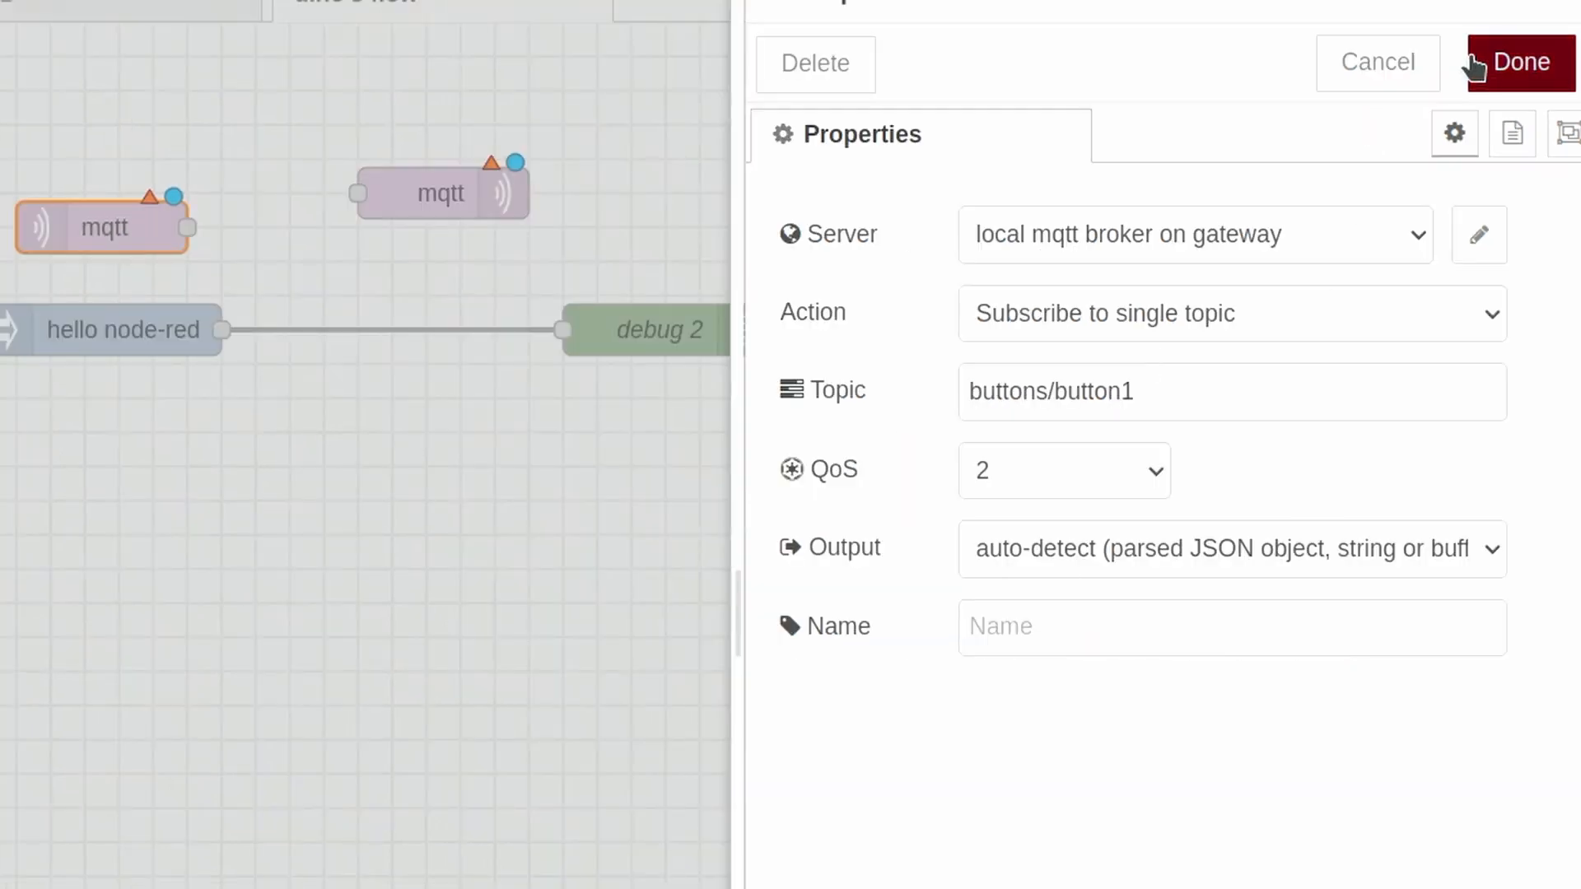
pyautogui.click(1474, 66)
pyautogui.moveTo(292, 227); pyautogui.dragTo(563, 329)
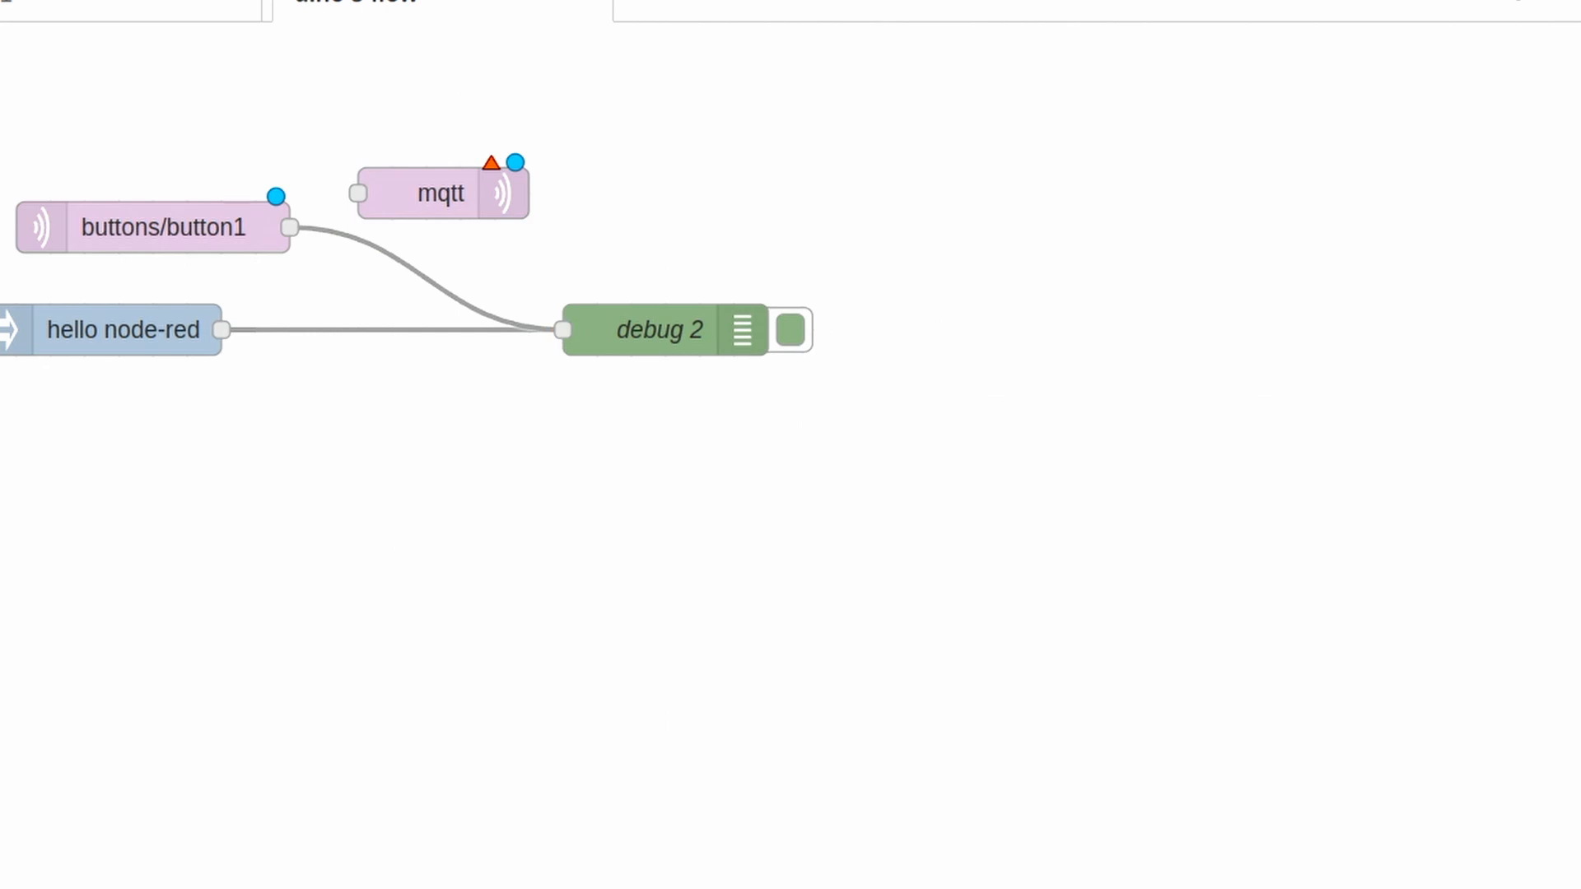
# - Delete the unconfigured mqtt out node from the flow and deploy the flow
pyautogui.click(471, 191)
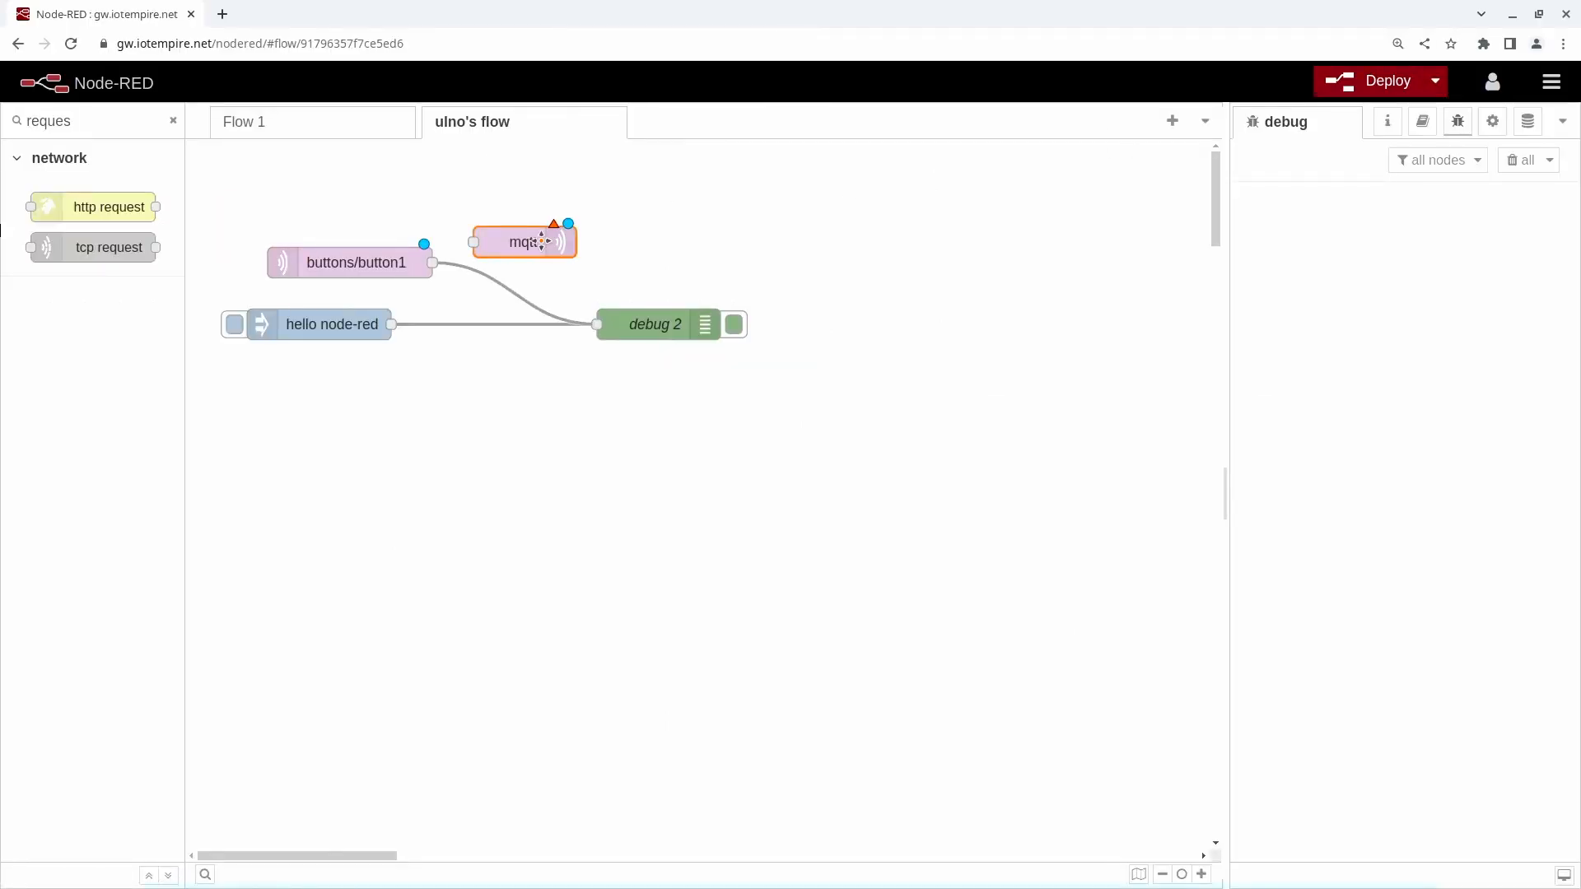
pyautogui.press('Delete')
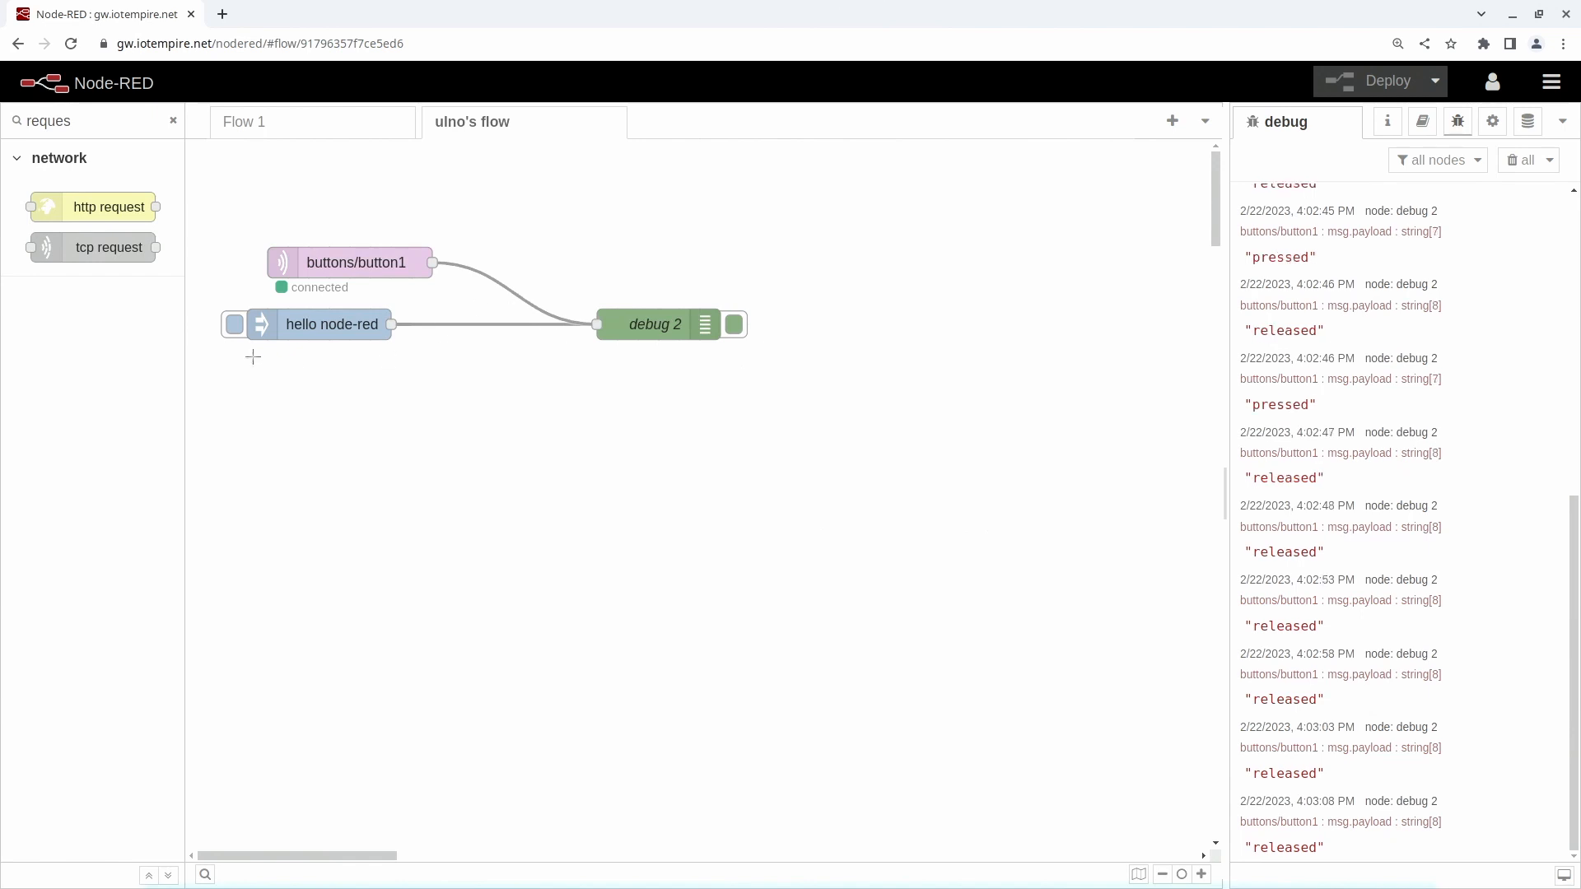
# - Find the mqtt nodes in the palette and place an mqtt out node in the flow, above and beyond buttons/button1
pyautogui.doubleClick(68, 125)
pyautogui.write('mqtt')
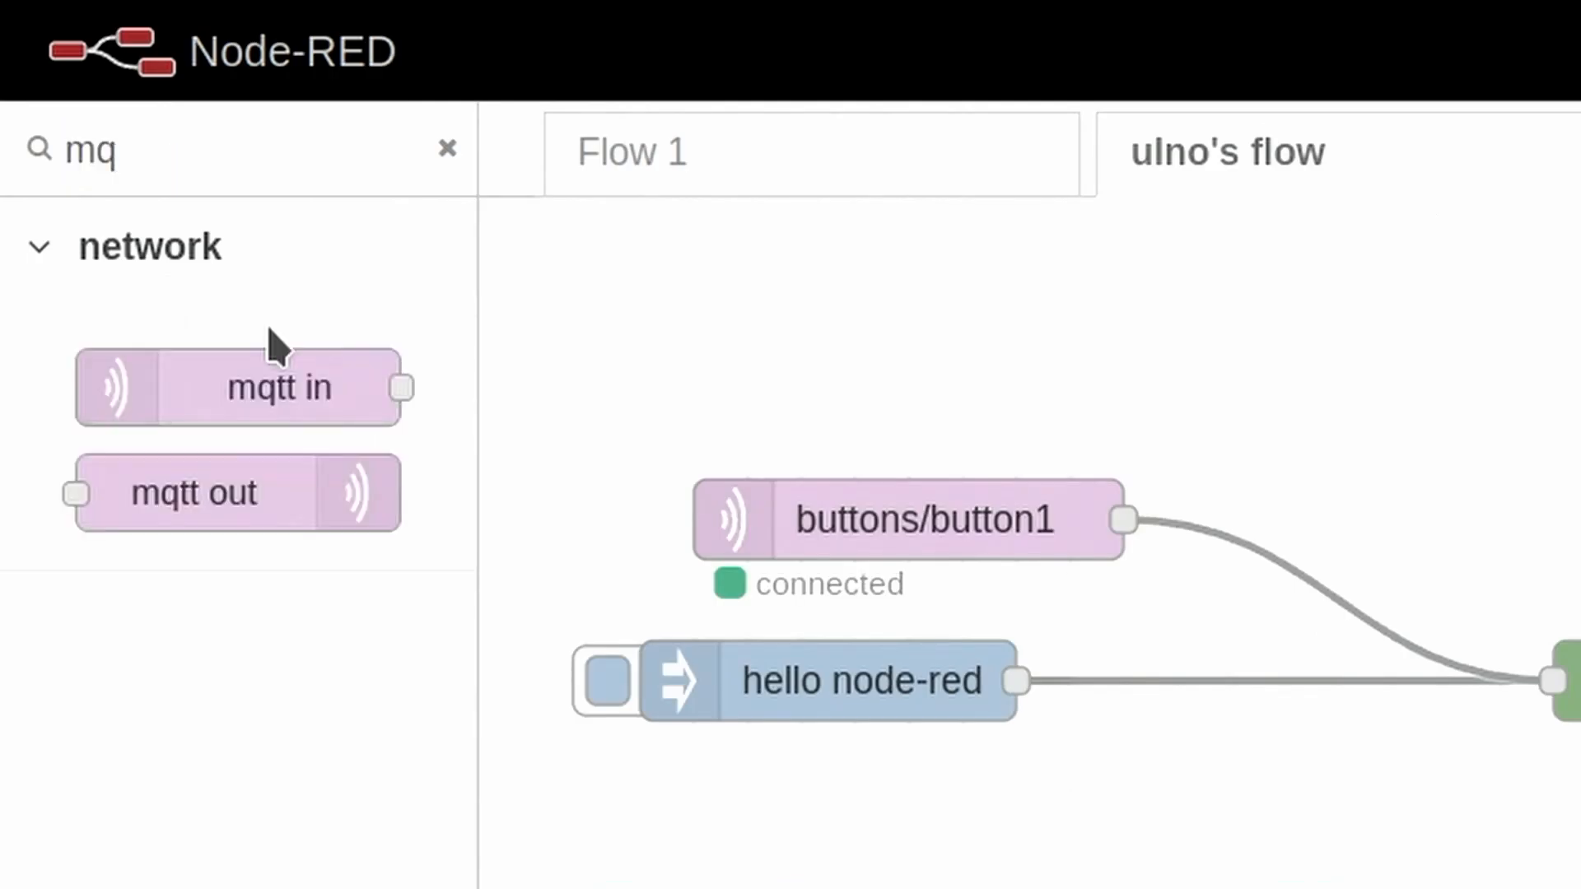
pyautogui.moveTo(163, 487); pyautogui.dragTo(1580, 632)
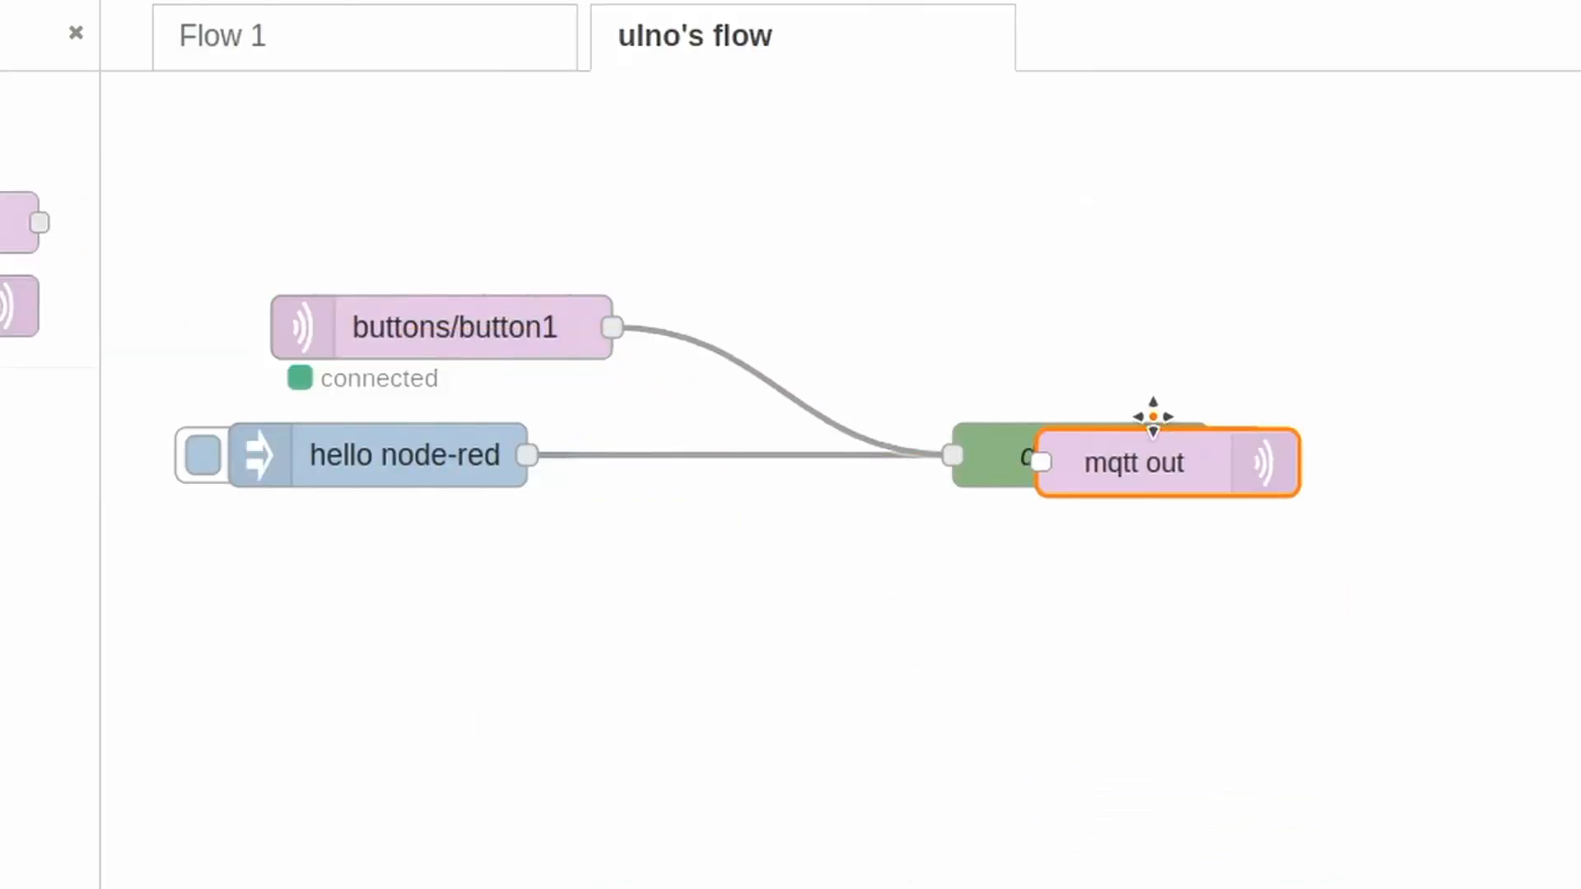
pyautogui.moveTo(1153, 416); pyautogui.dragTo(1143, 200)
# - Move debug 2 and hello node-red lower on the canvas and delete the wire between buttons/button1 and debug 2
pyautogui.moveTo(1087, 457); pyautogui.dragTo(1217, 798)
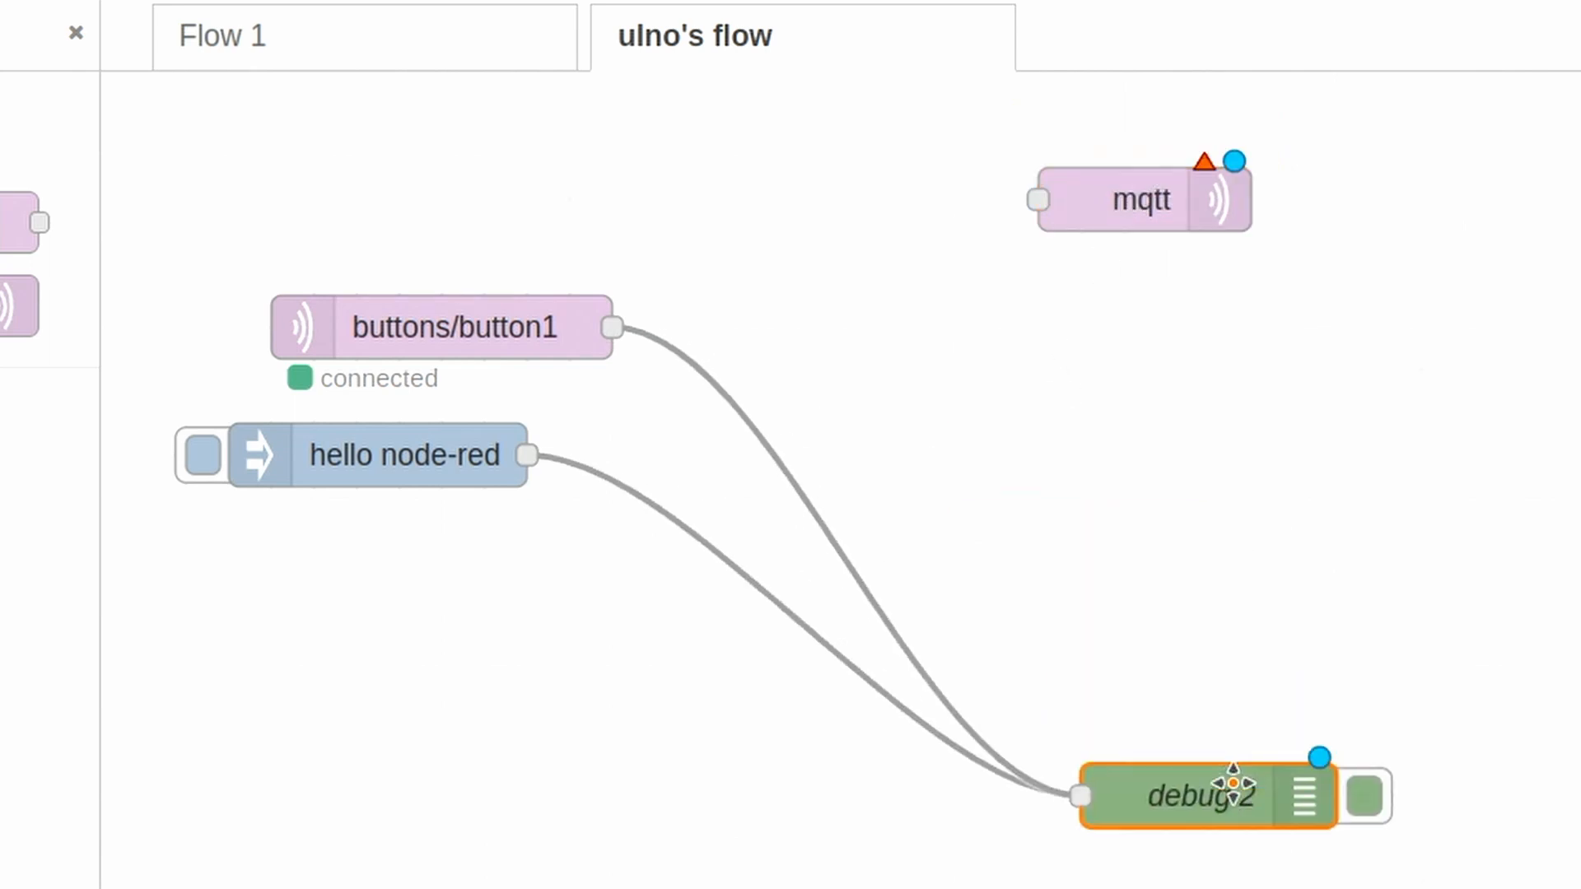
pyautogui.moveTo(474, 469); pyautogui.dragTo(601, 767)
pyautogui.click(861, 570)
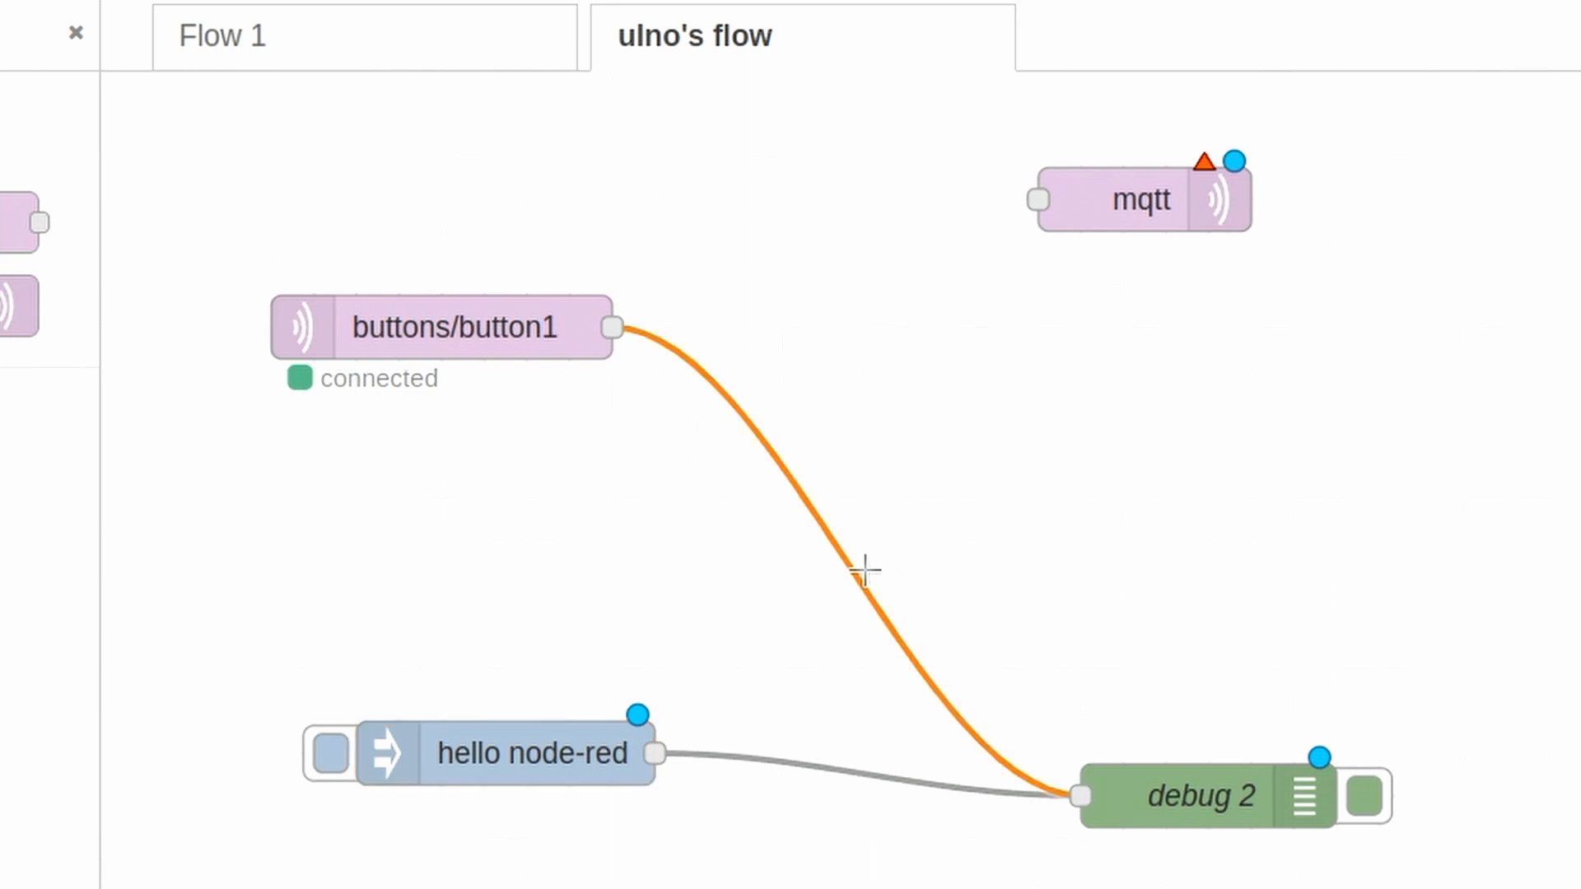
pyautogui.press('Delete')
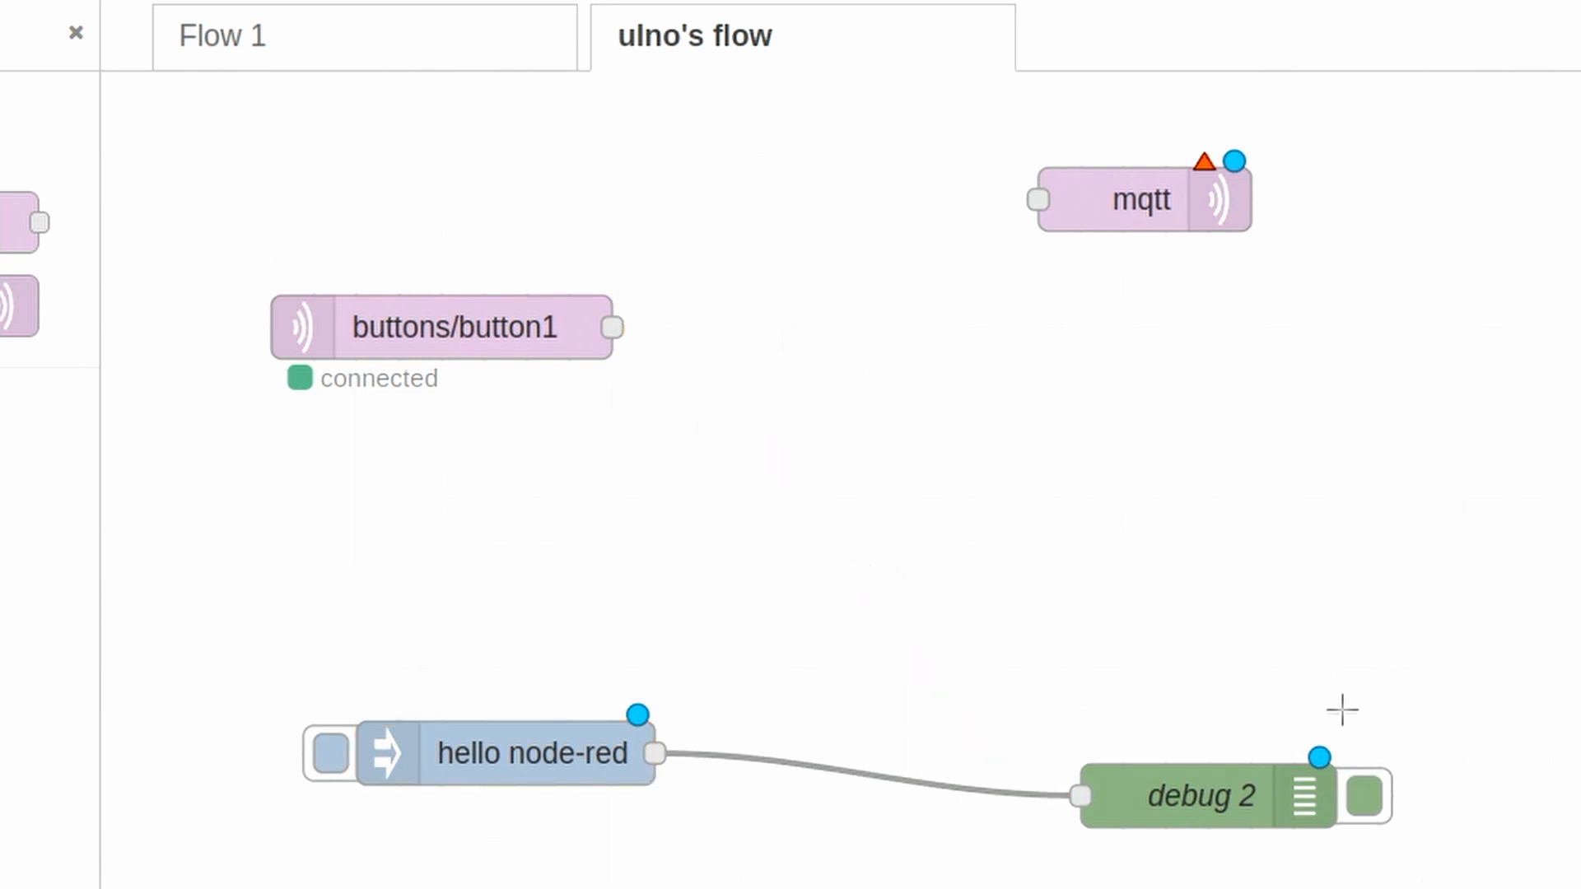
pyautogui.click(1363, 797)
pyautogui.click(1364, 797)
# - Align the mqtt out node with buttons/button1, then switch to the terminal and copy the topic leds/led1 from the listener output
pyautogui.moveTo(1141, 201); pyautogui.dragTo(1324, 338)
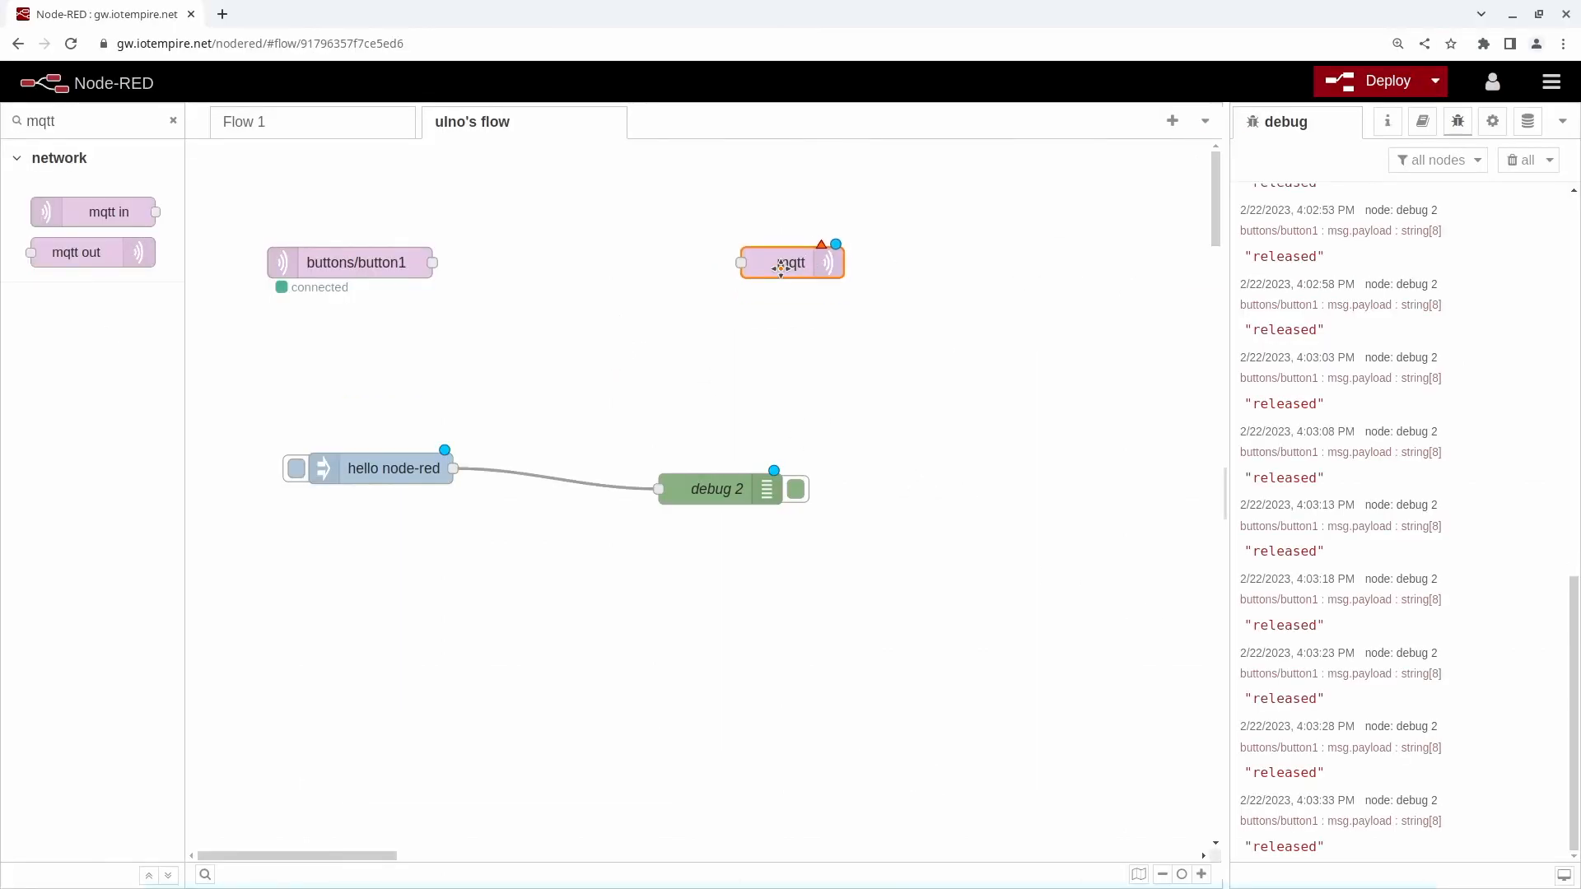
pyautogui.doubleClick(781, 265)
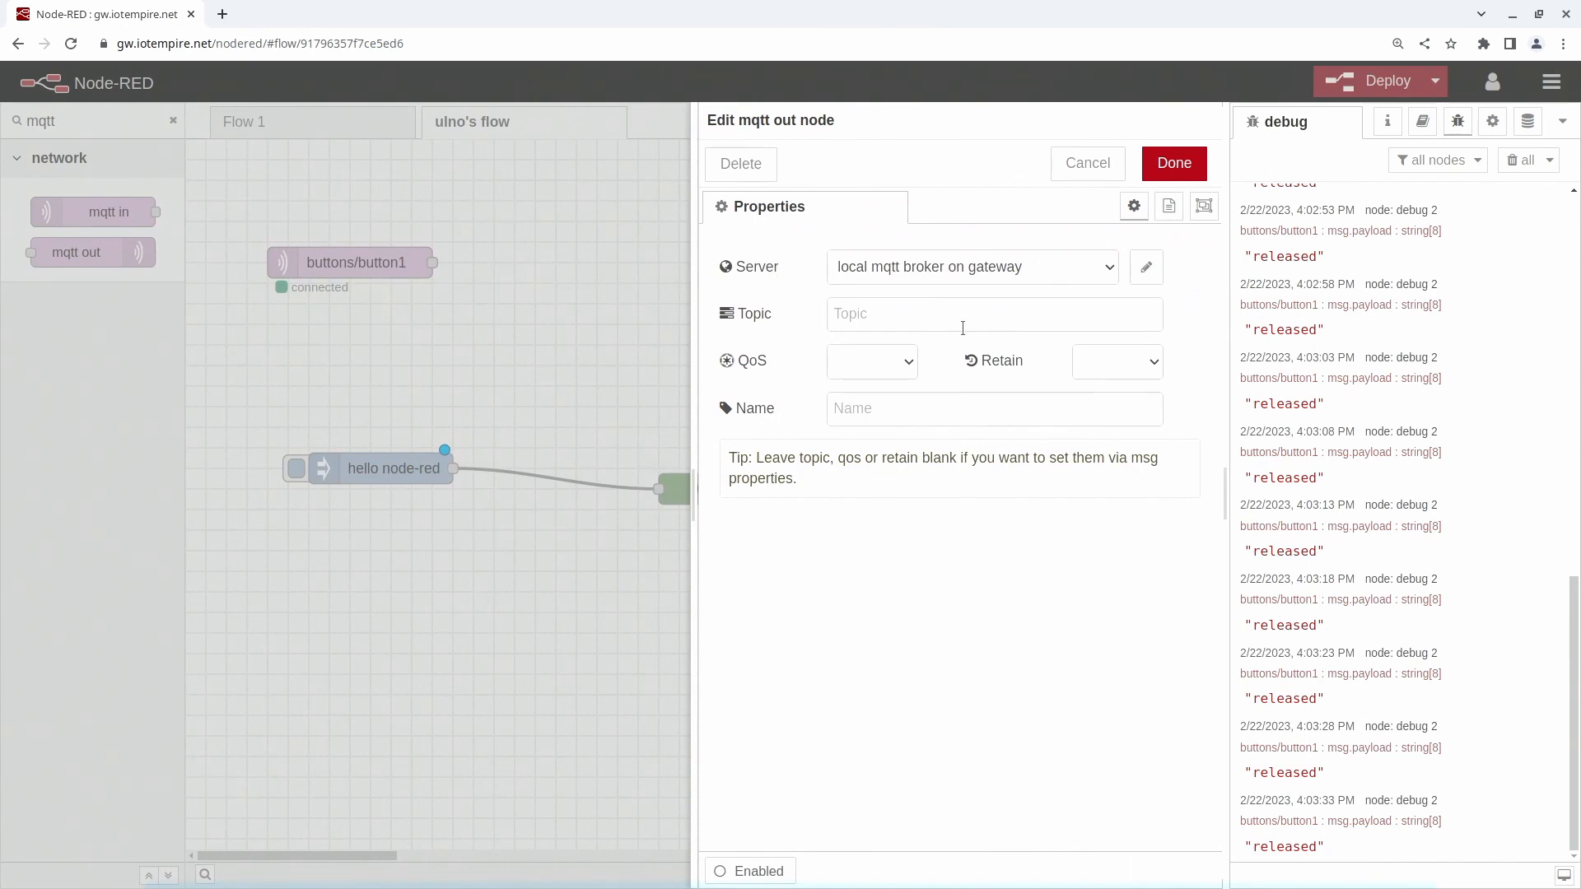
pyautogui.hotkey('alt', 'Tab')
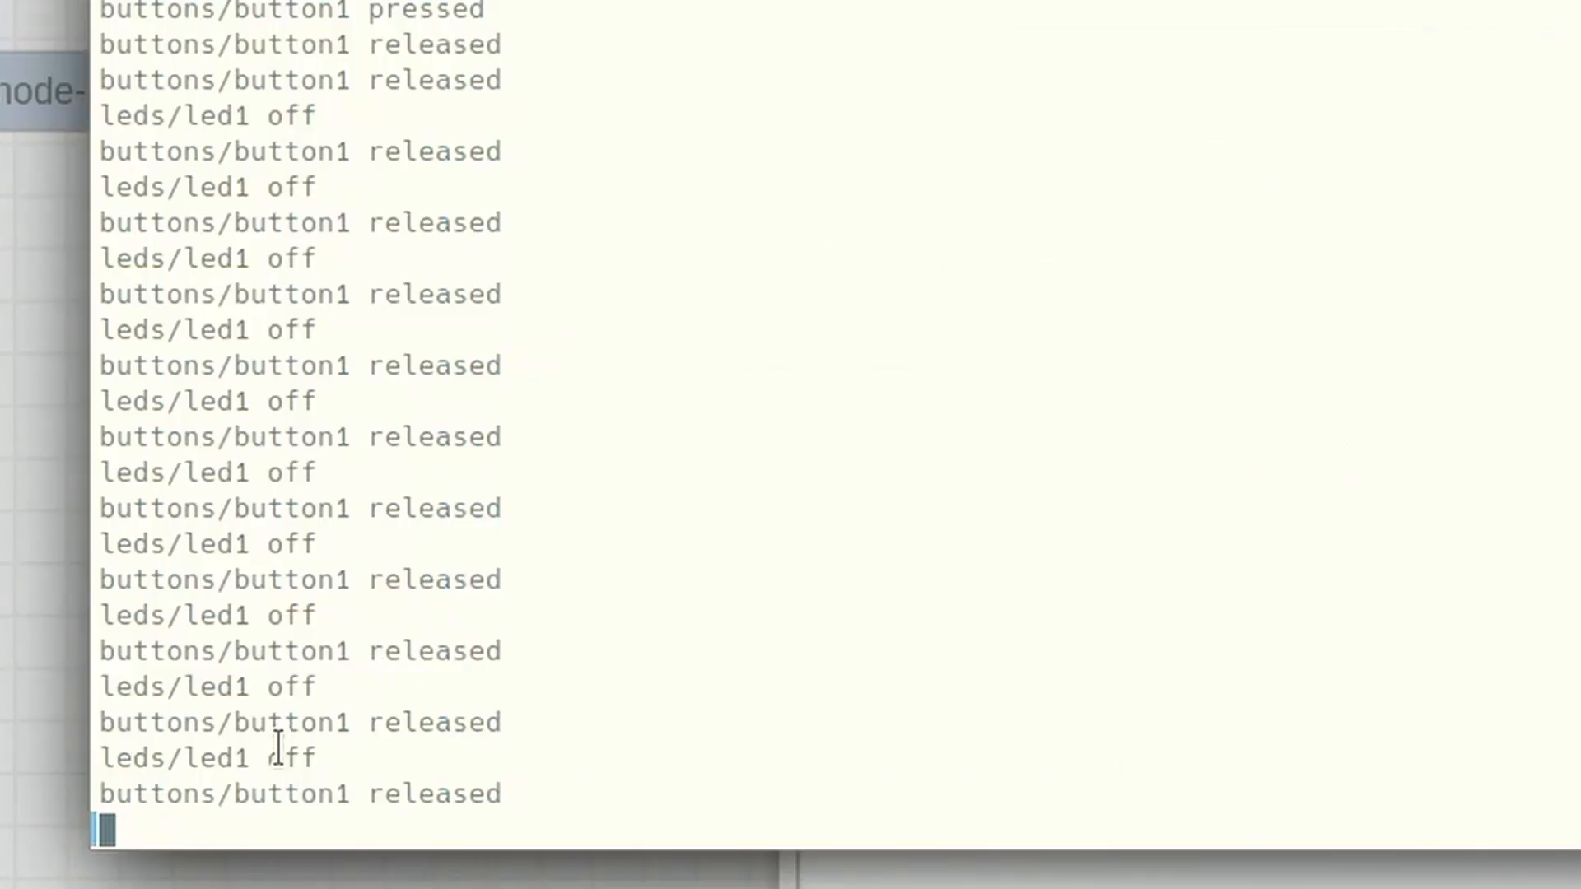
pyautogui.moveTo(249, 758); pyautogui.dragTo(88, 722)
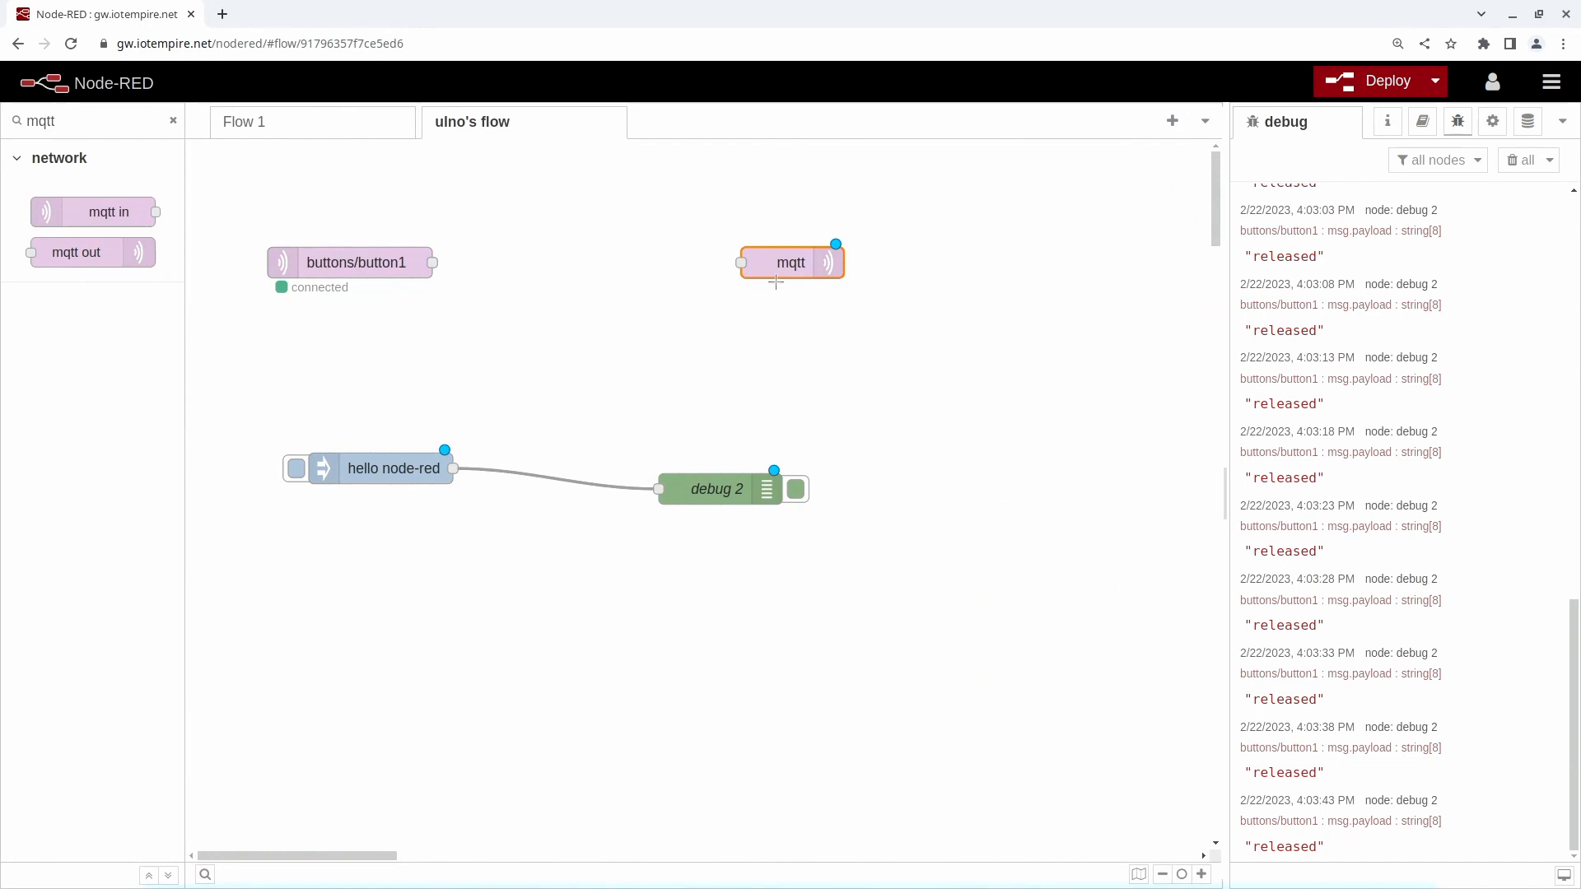
# - Back in Node-RED, set the mqtt out node's topic to leds/led1/set
pyautogui.doubleClick(798, 263)
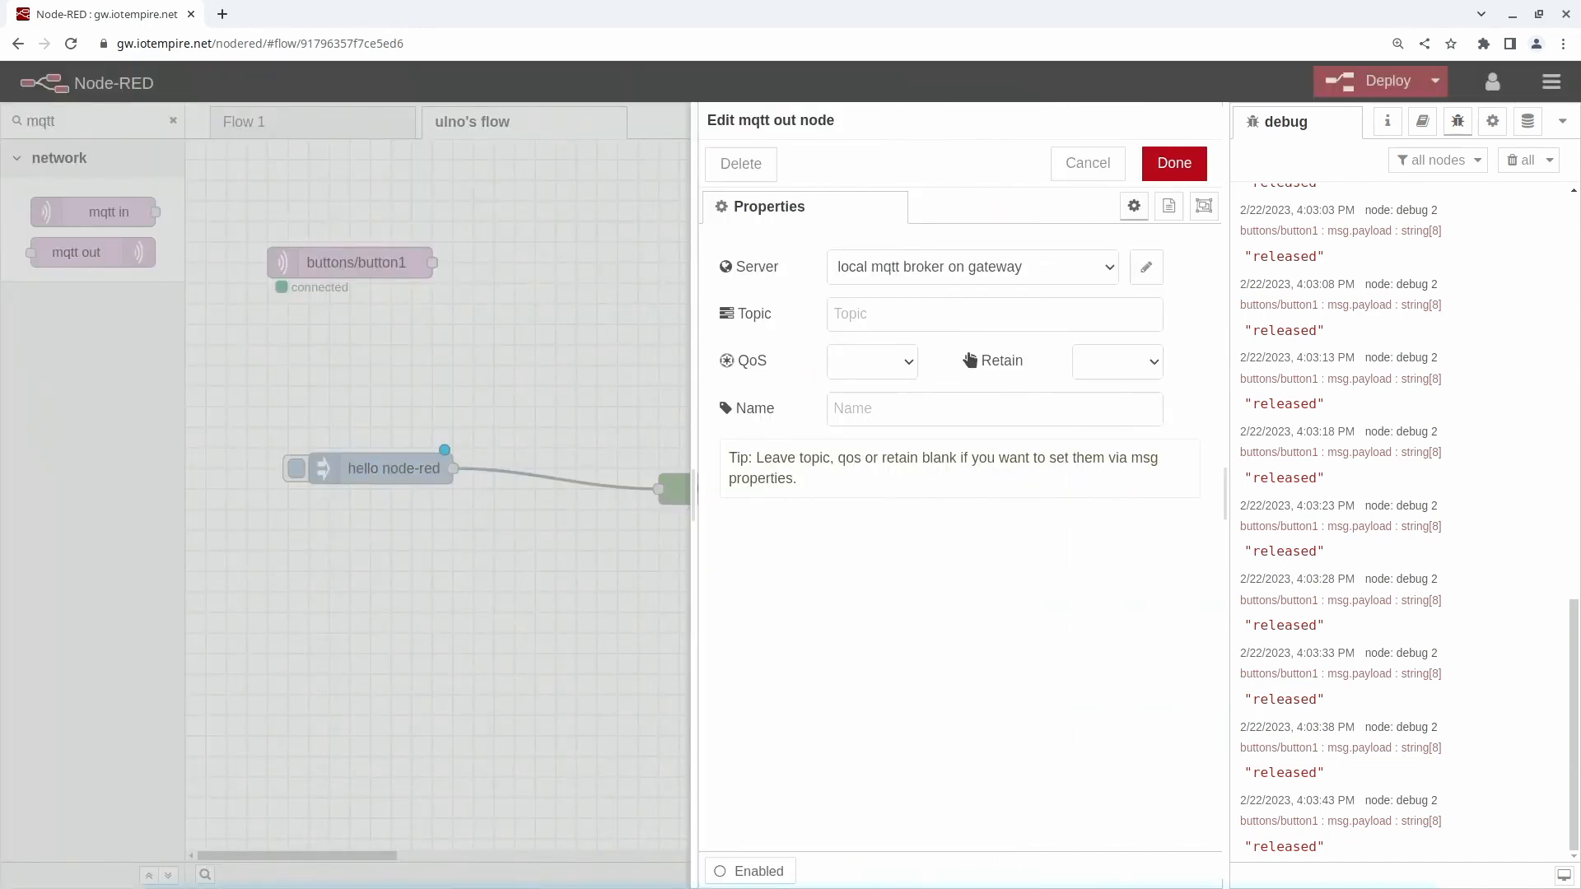
pyautogui.click(912, 309)
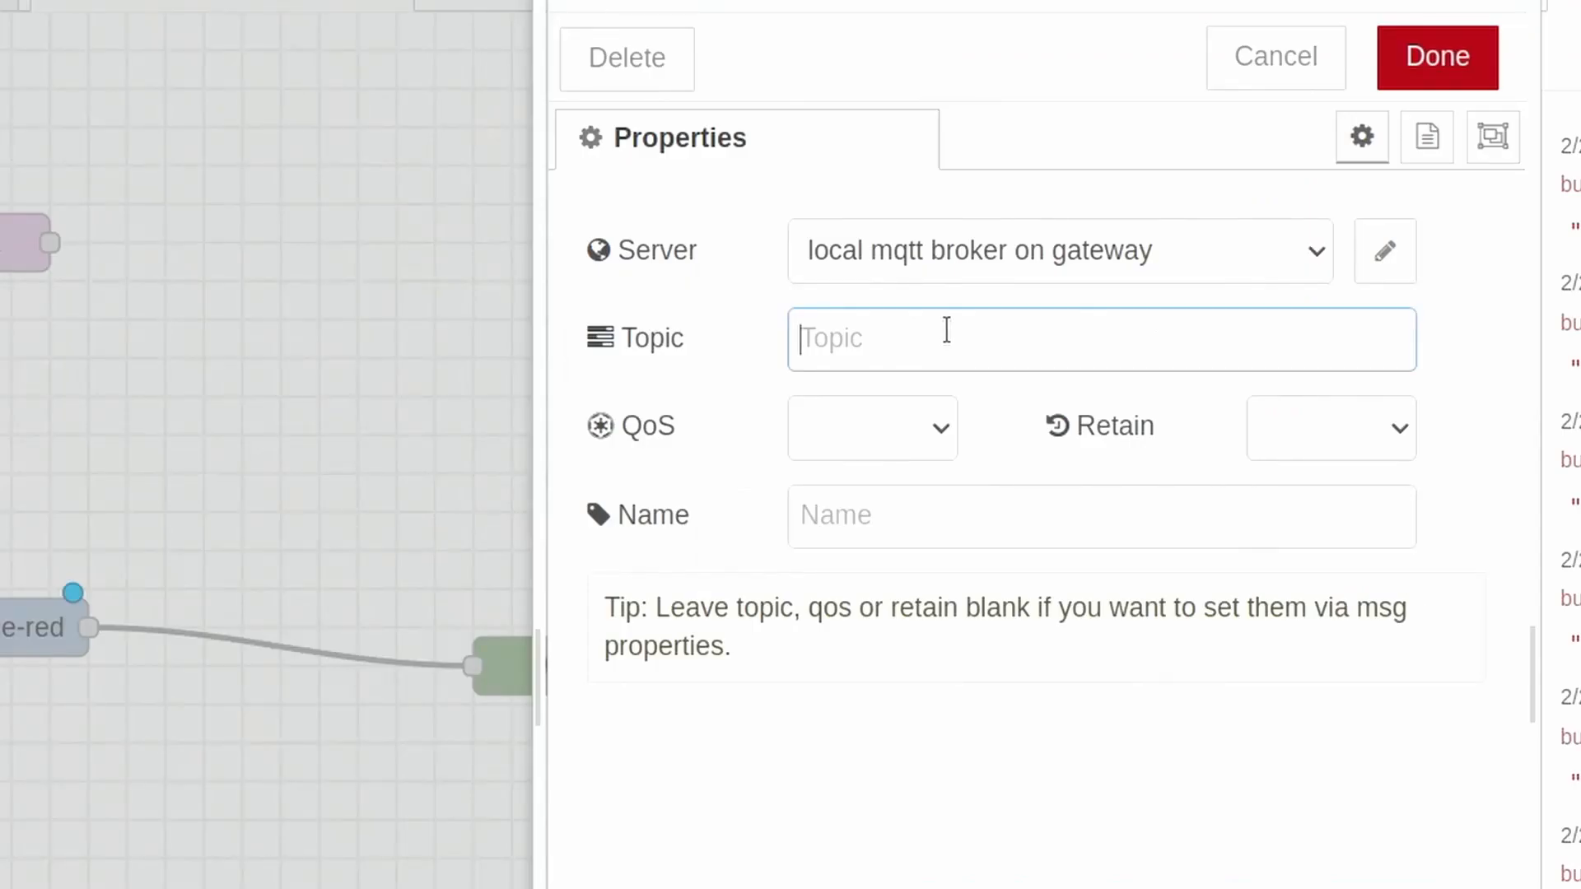
pyautogui.write('leds/led1/set')
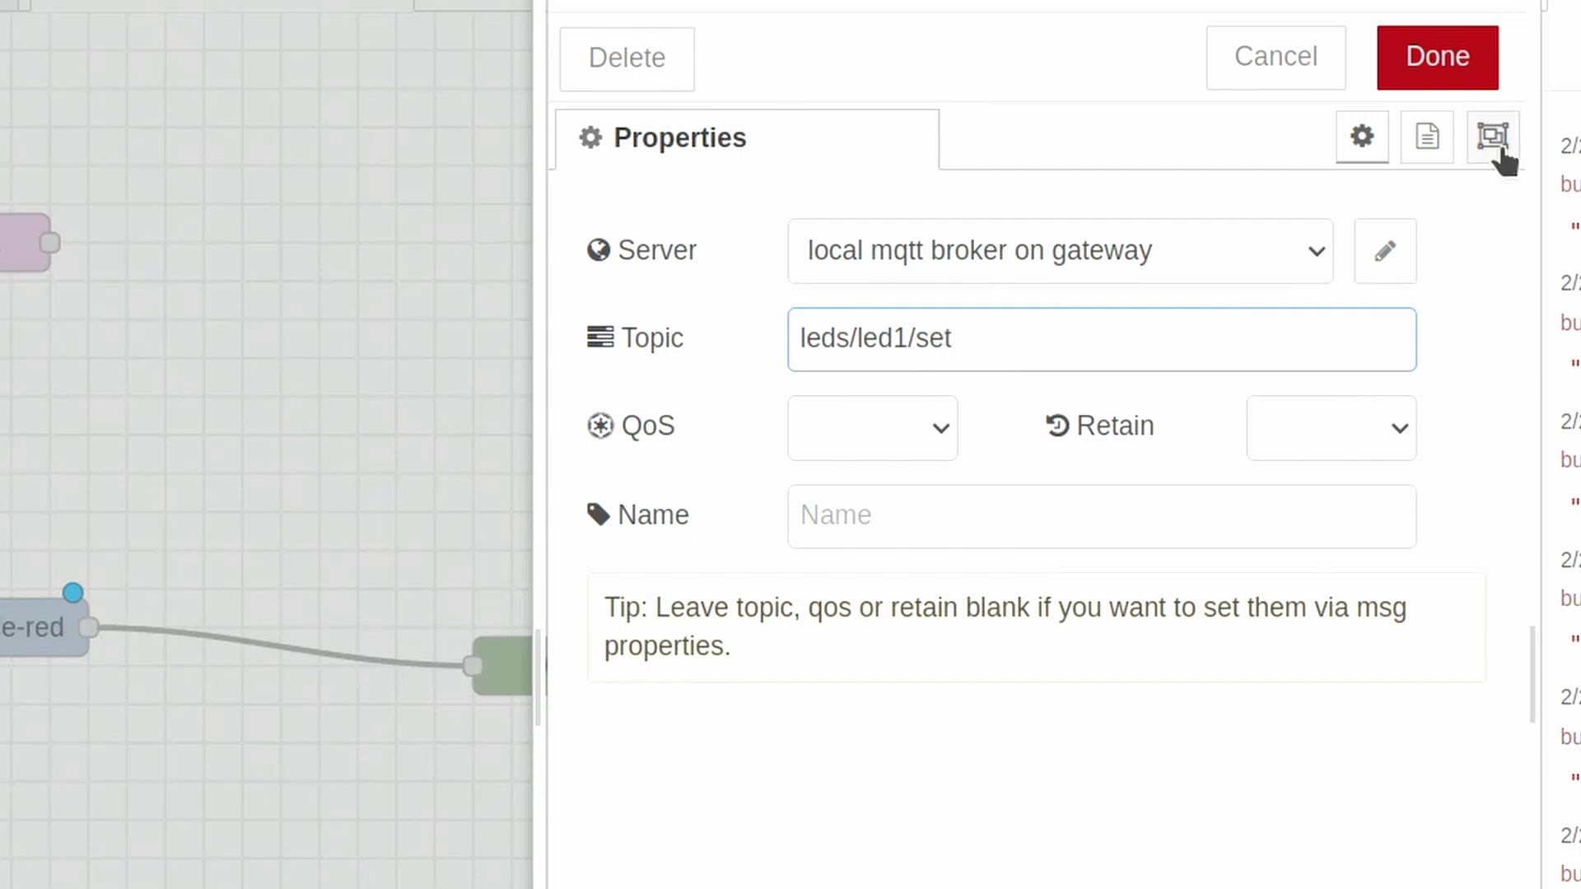
pyautogui.click(1482, 82)
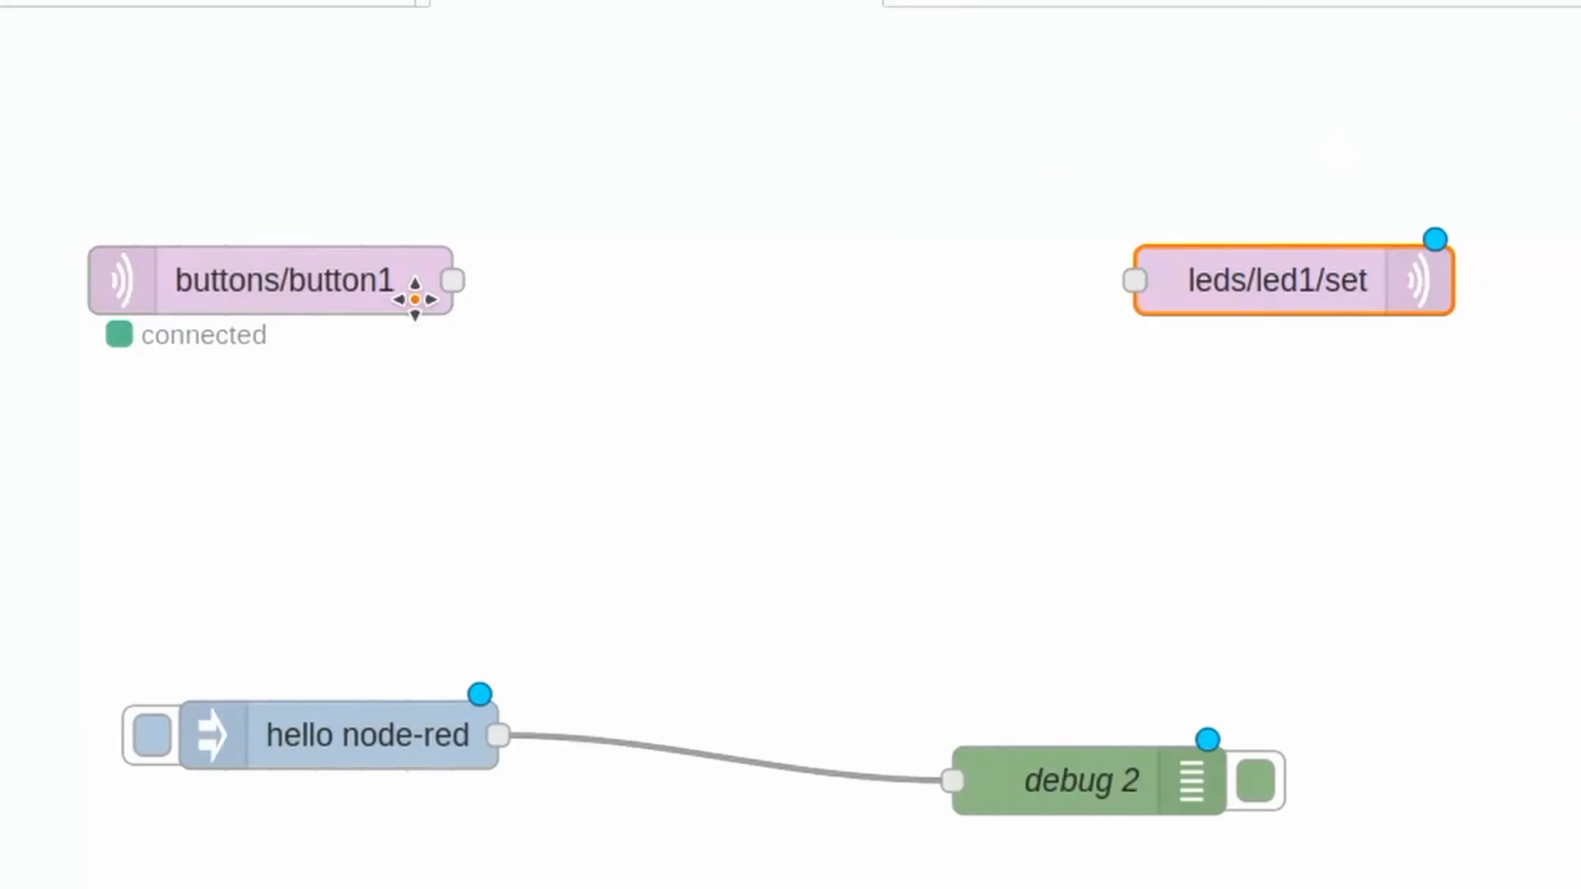
# - Add a function switch node between buttons/button1 and leds/led1/set, and move leds/led1/set farther away to make room
pyautogui.click(337, 299)
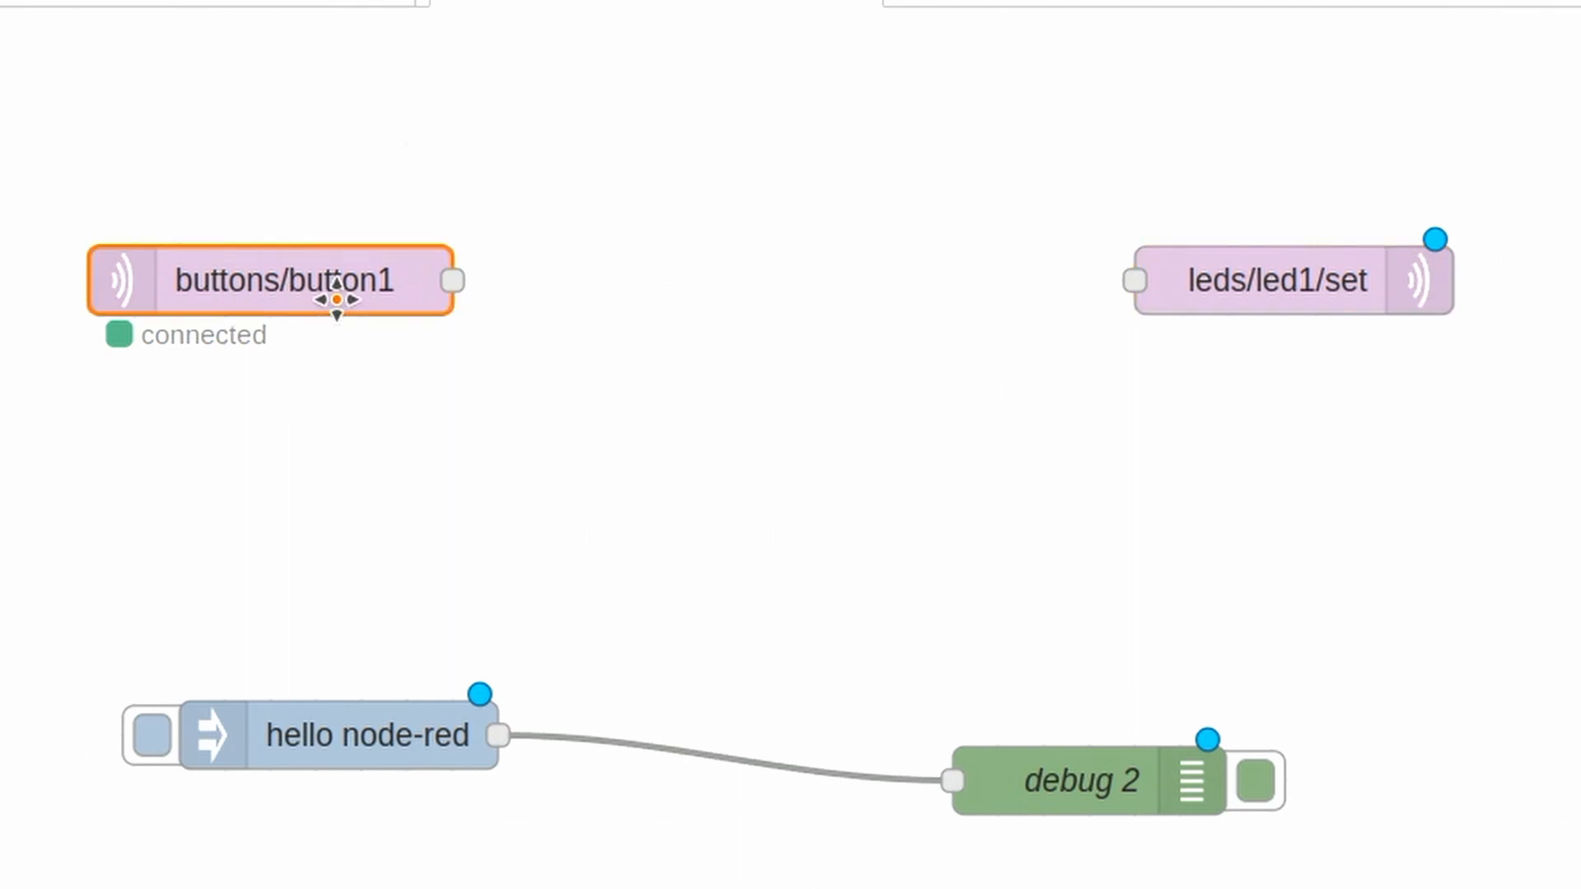
pyautogui.click(1254, 285)
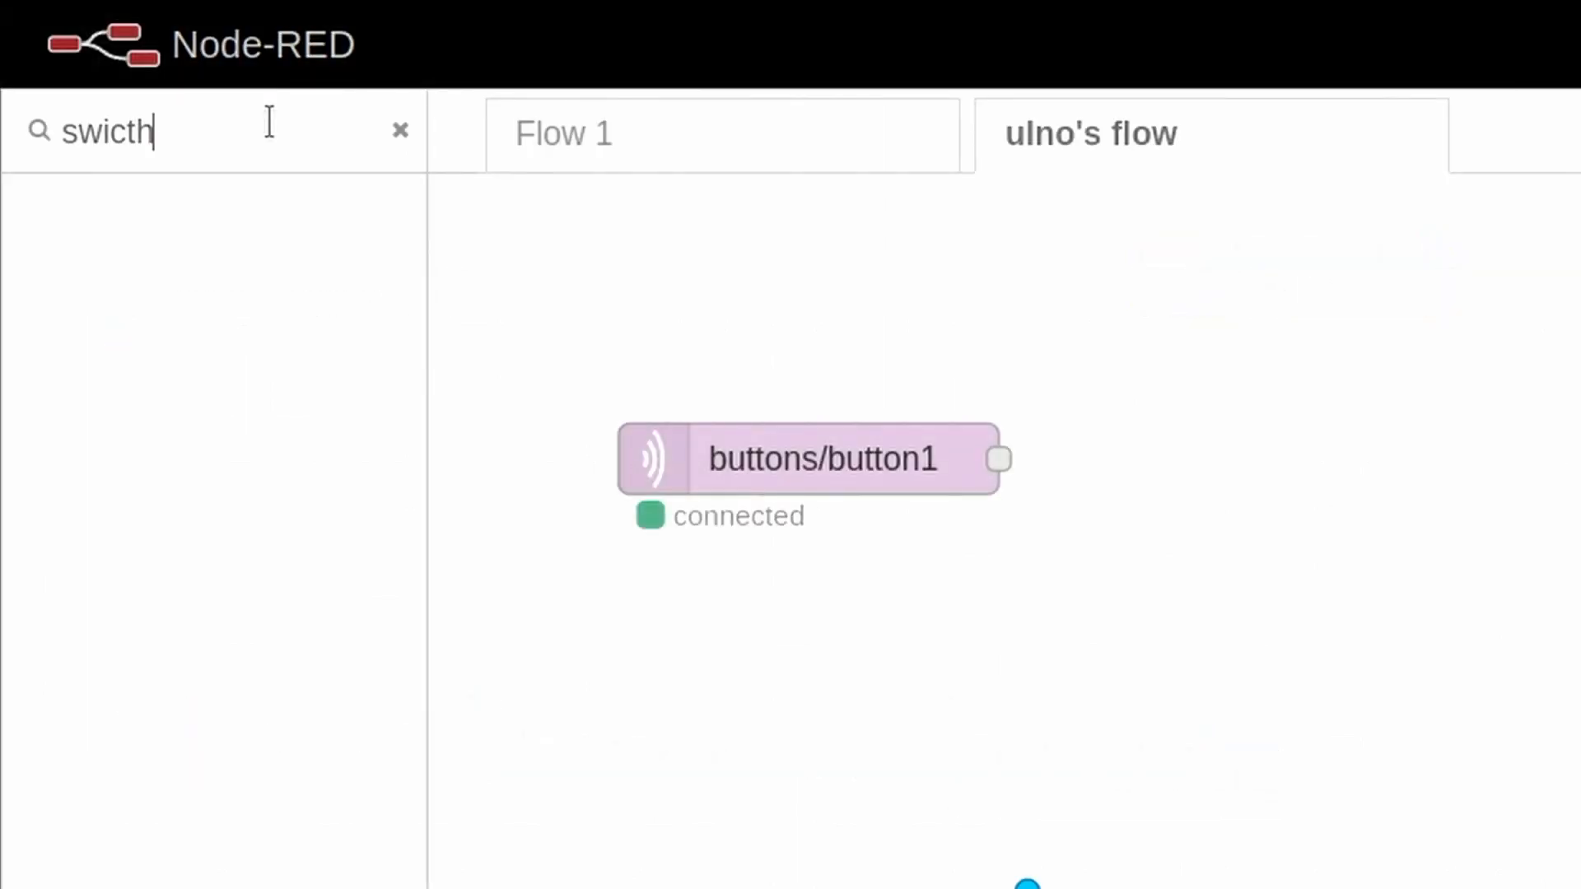
pyautogui.press('BackSpace')
pyautogui.press('BackSpace')
pyautogui.press('BackSpace')
pyautogui.write('tch')
pyautogui.moveTo(251, 324); pyautogui.dragTo(1378, 445)
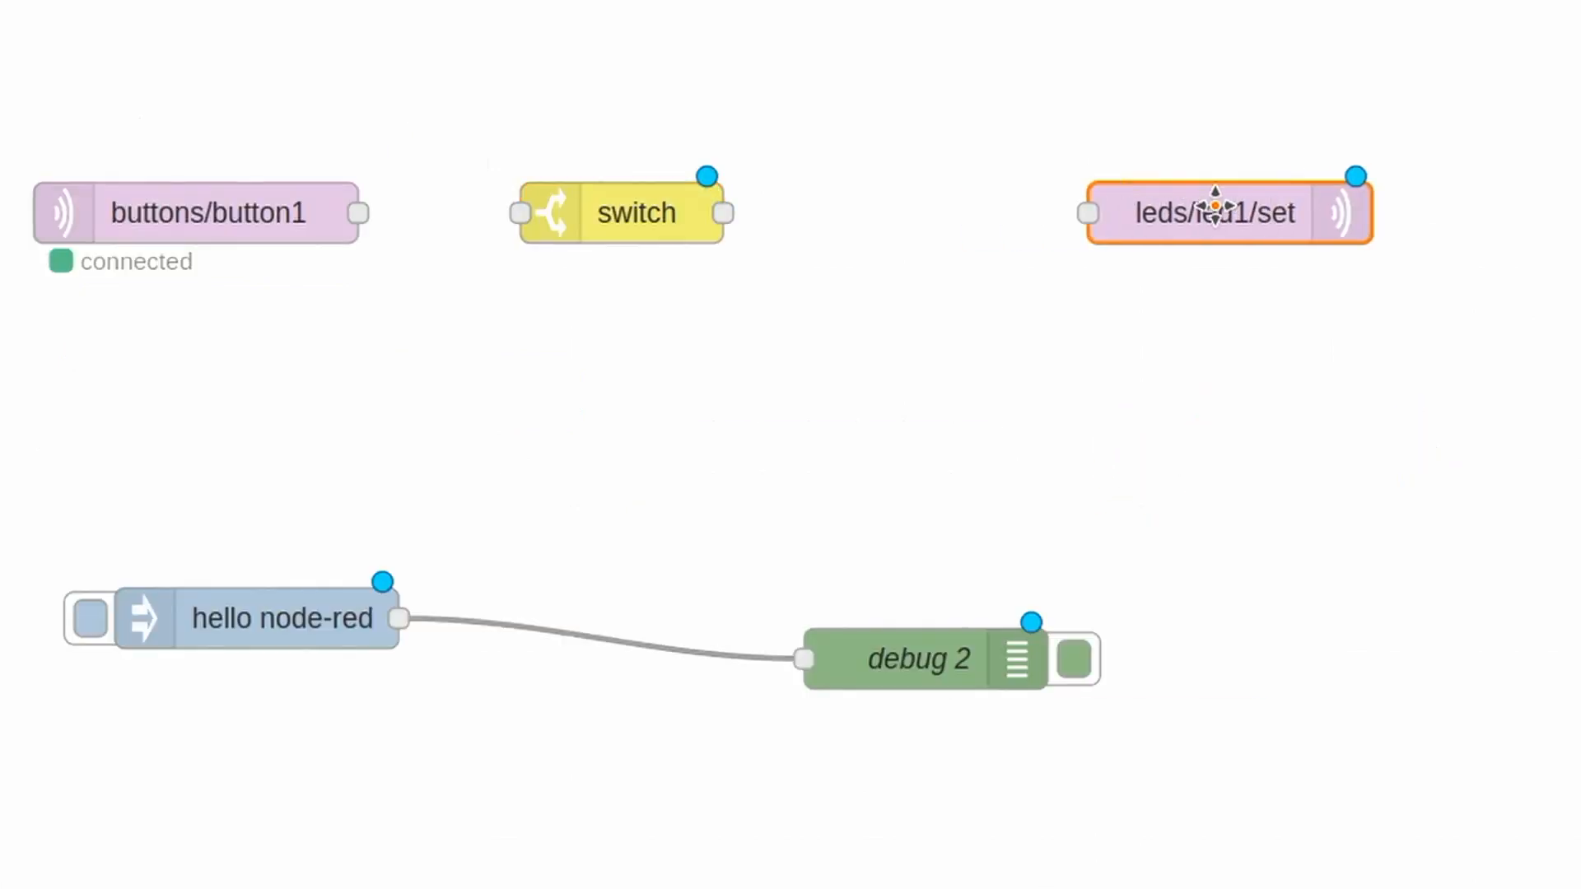
pyautogui.moveTo(1211, 205); pyautogui.dragTo(1384, 184)
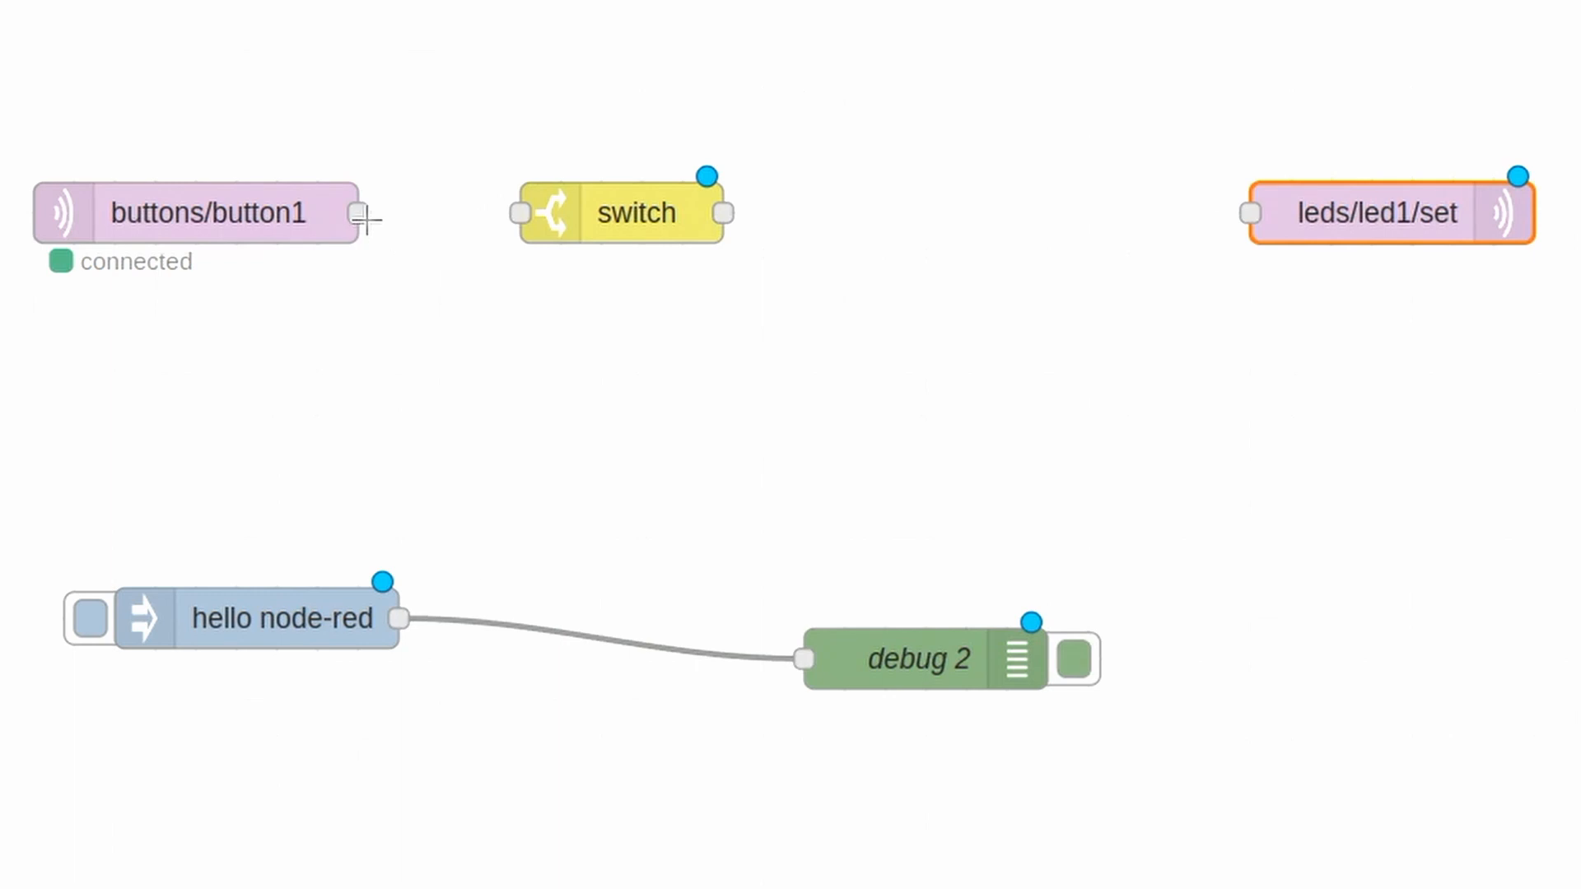
# - Wire buttons/button1 to the switch node and give the switch two rules on msg.payload, == pressed and == released
pyautogui.moveTo(363, 216); pyautogui.dragTo(520, 214)
pyautogui.doubleClick(660, 186)
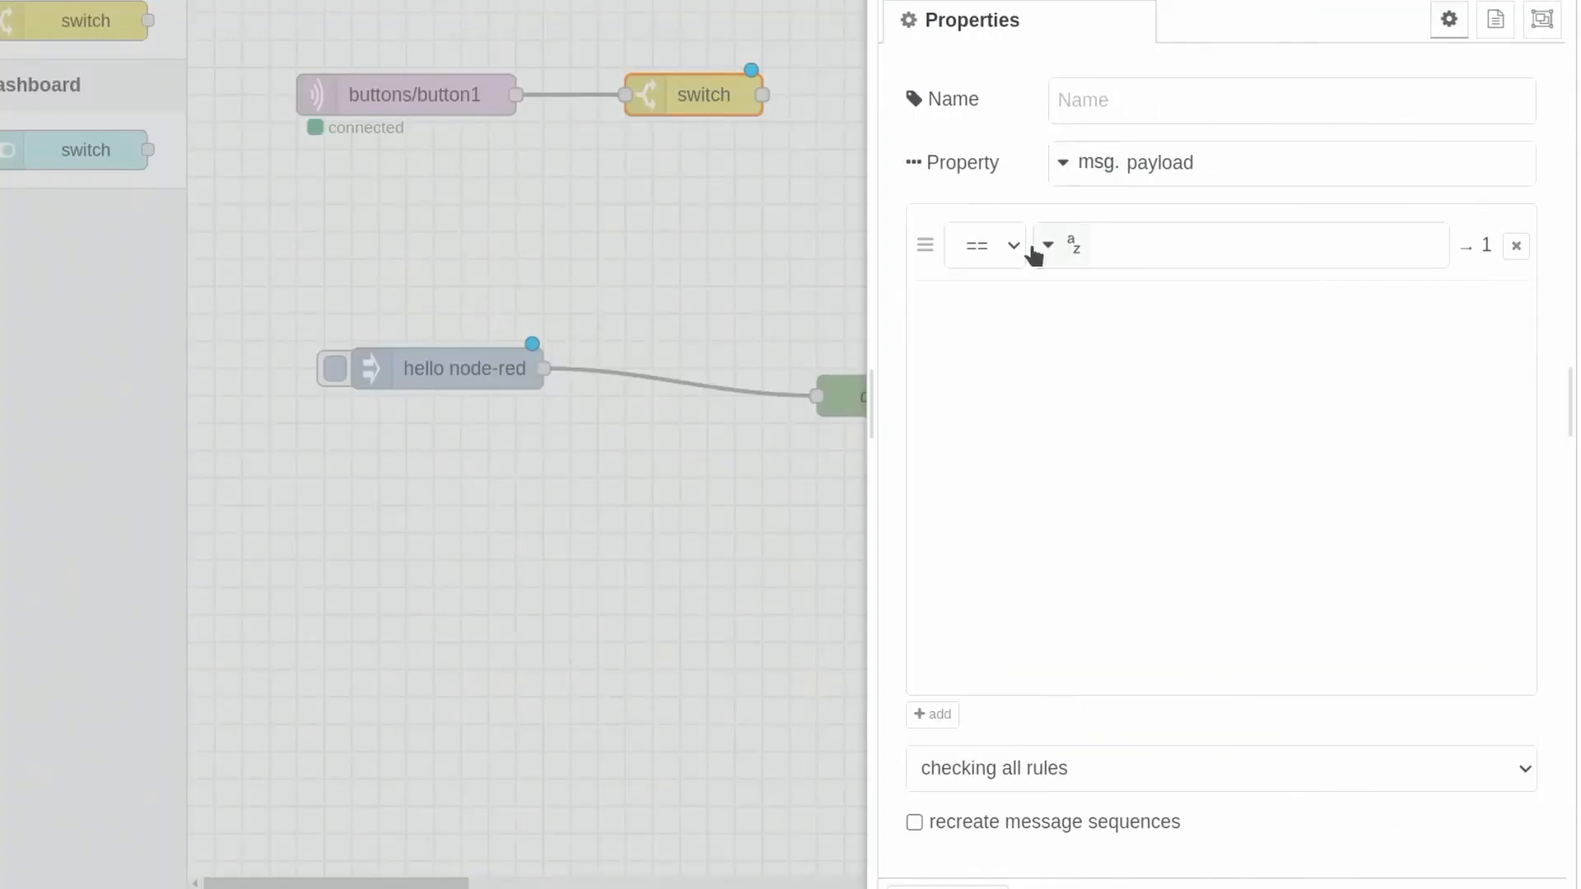
pyautogui.click(1129, 236)
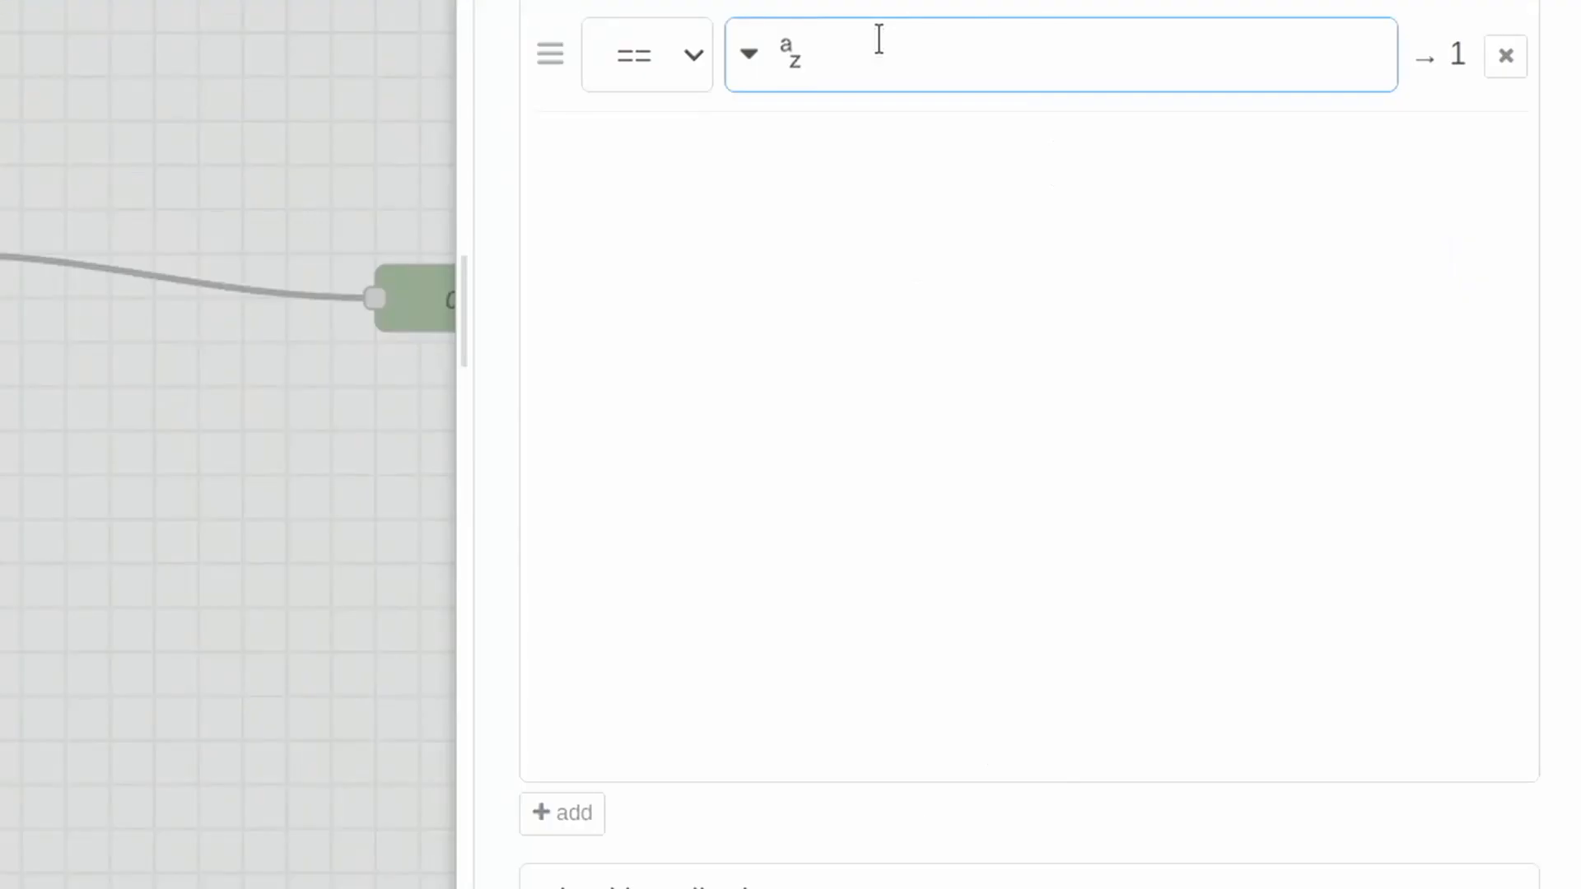
pyautogui.write('pressed')
pyautogui.click(564, 813)
pyautogui.write('released')
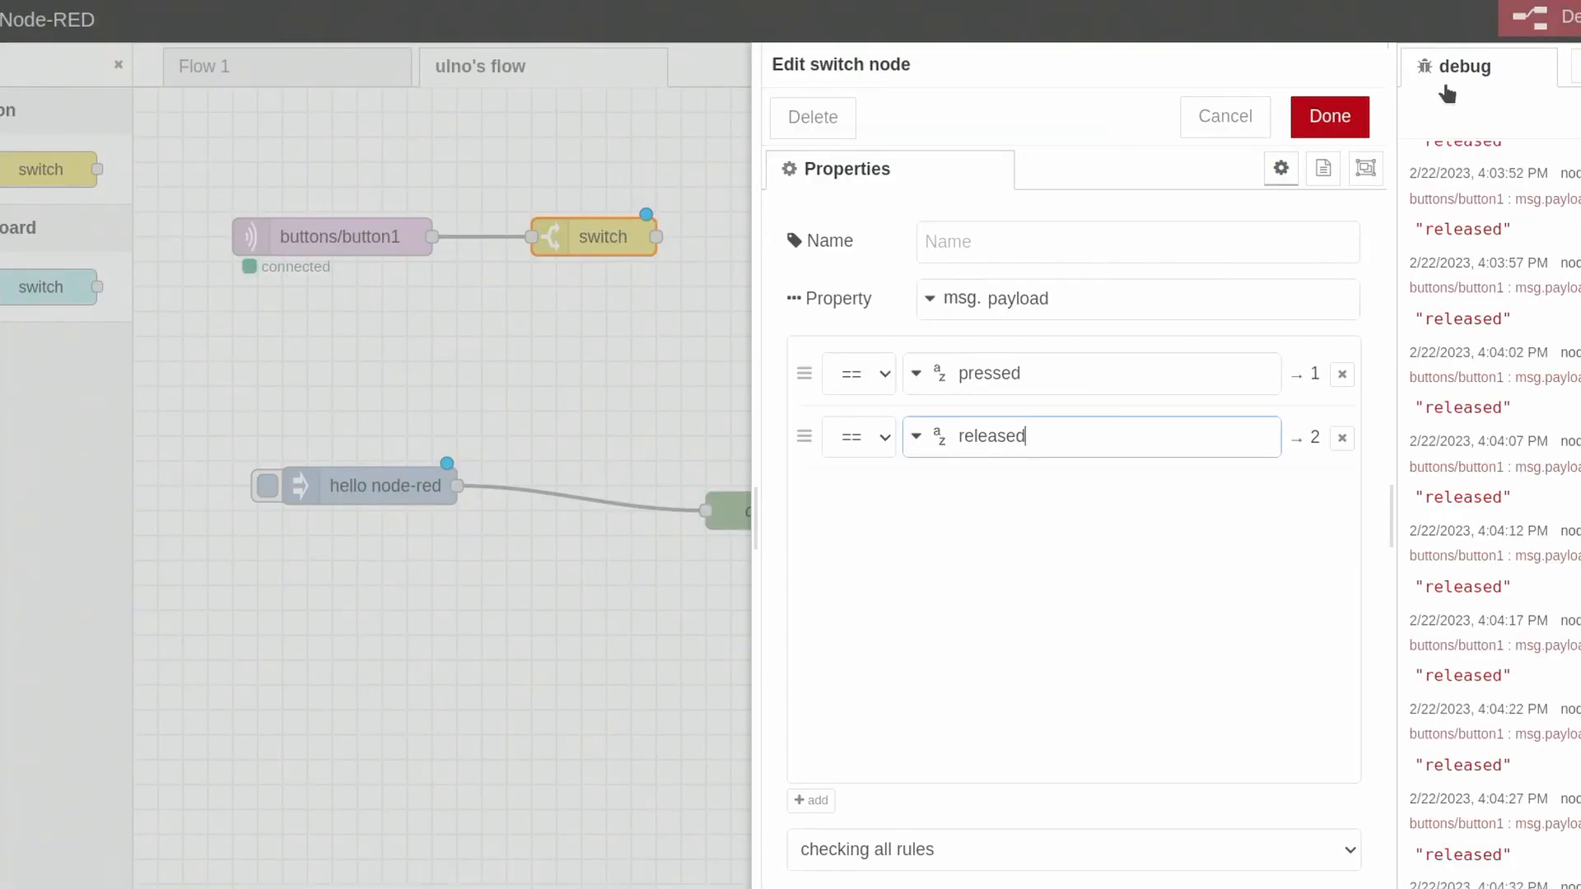
pyautogui.click(1330, 116)
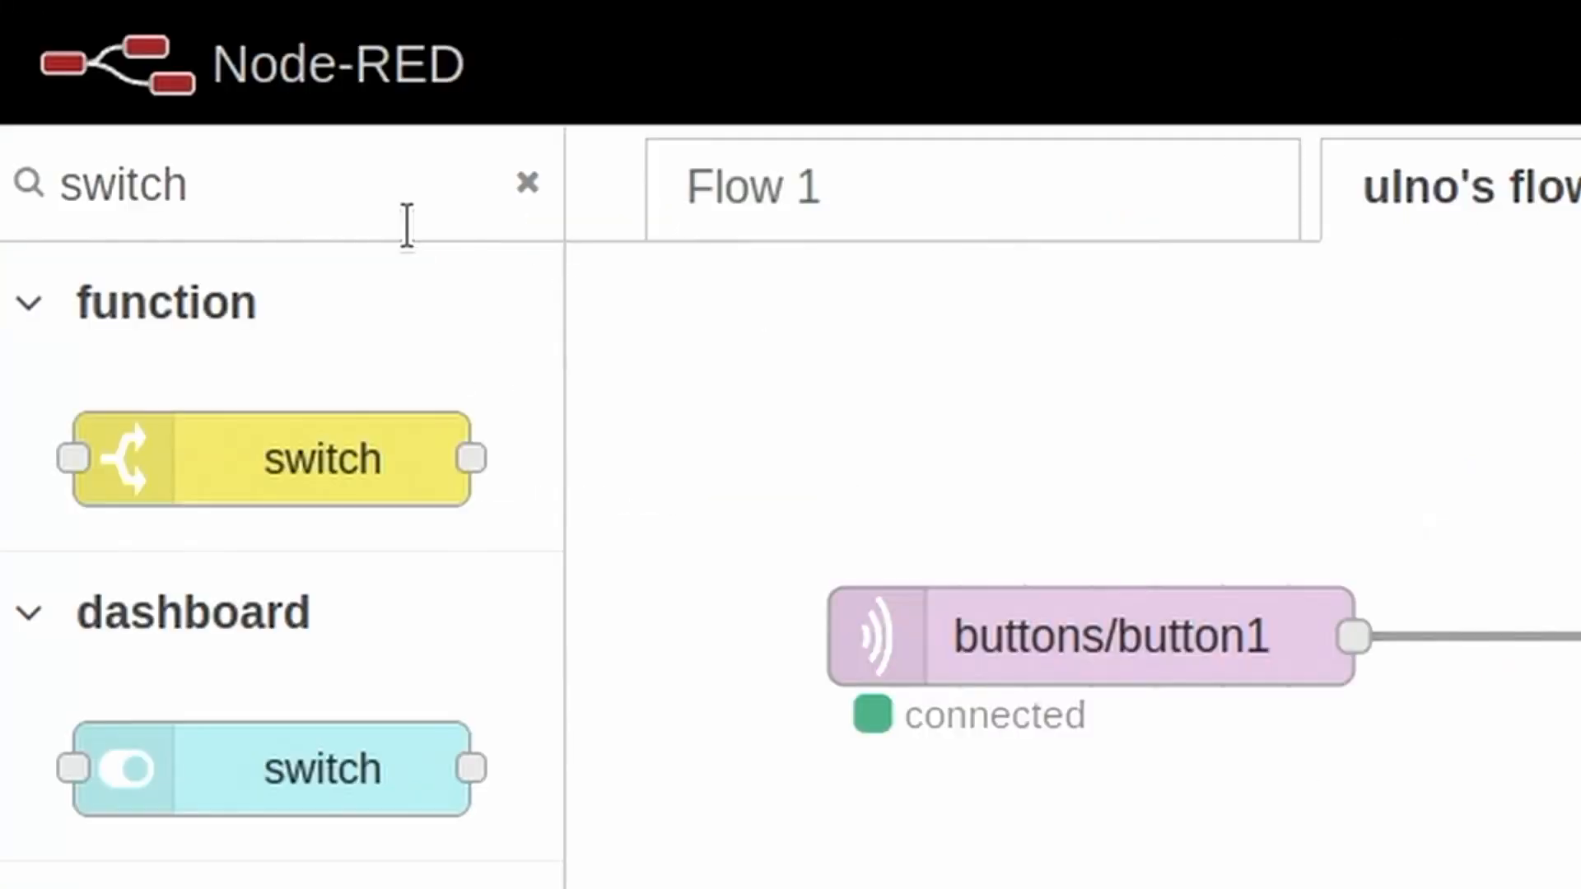
# - Add a change node between the switch and leds/led1/set, named "set off", that sets msg.payload to off
pyautogui.doubleClick(71, 80)
pyautogui.write('change')
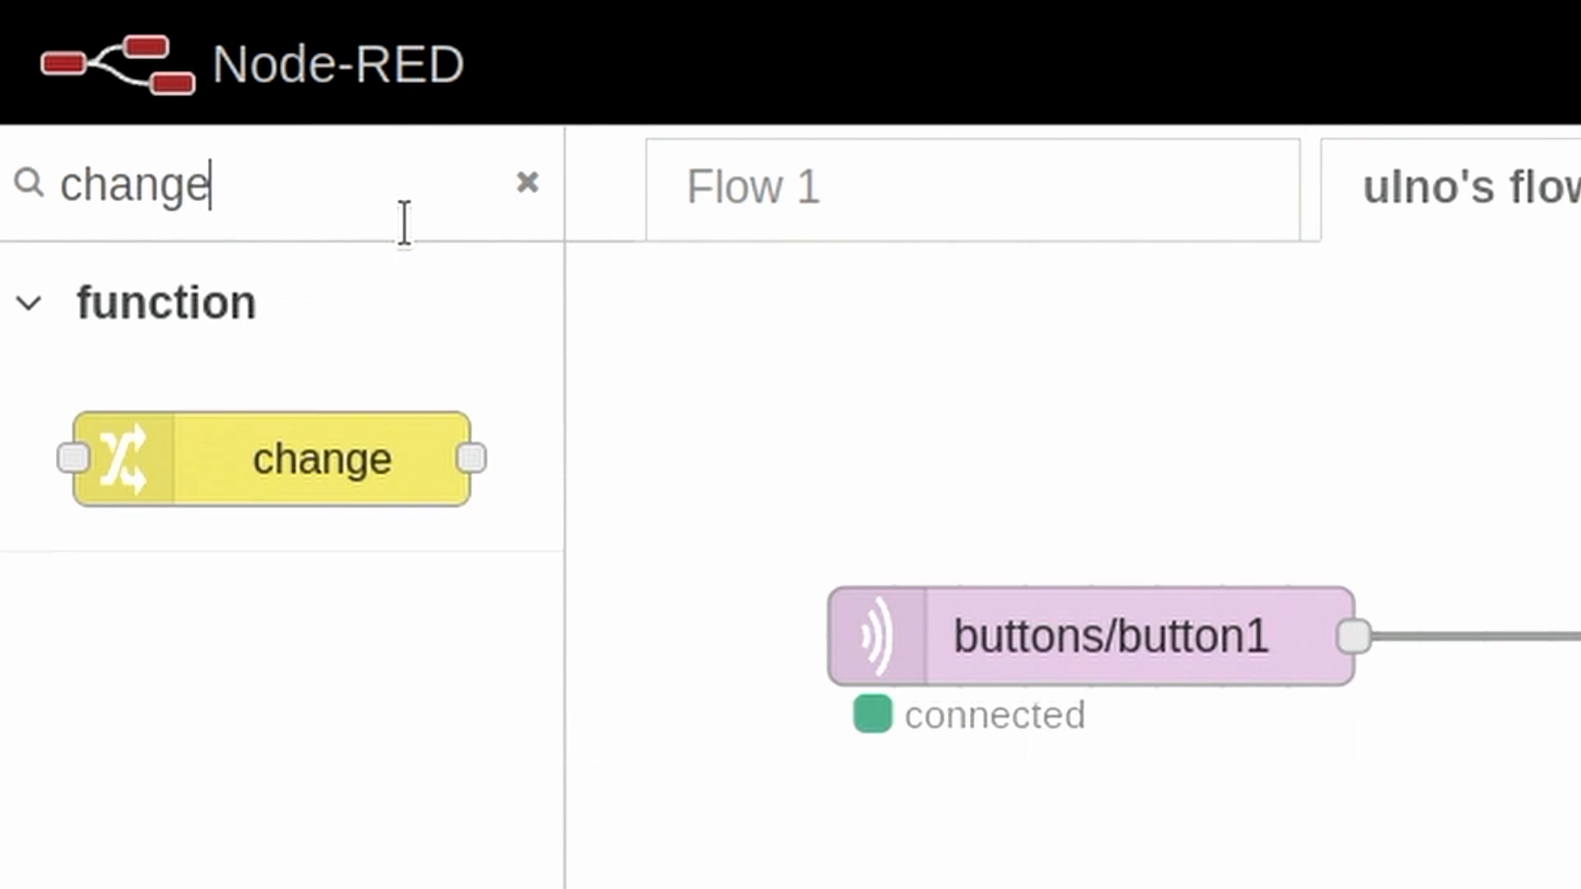
pyautogui.moveTo(262, 417); pyautogui.dragTo(757, 214)
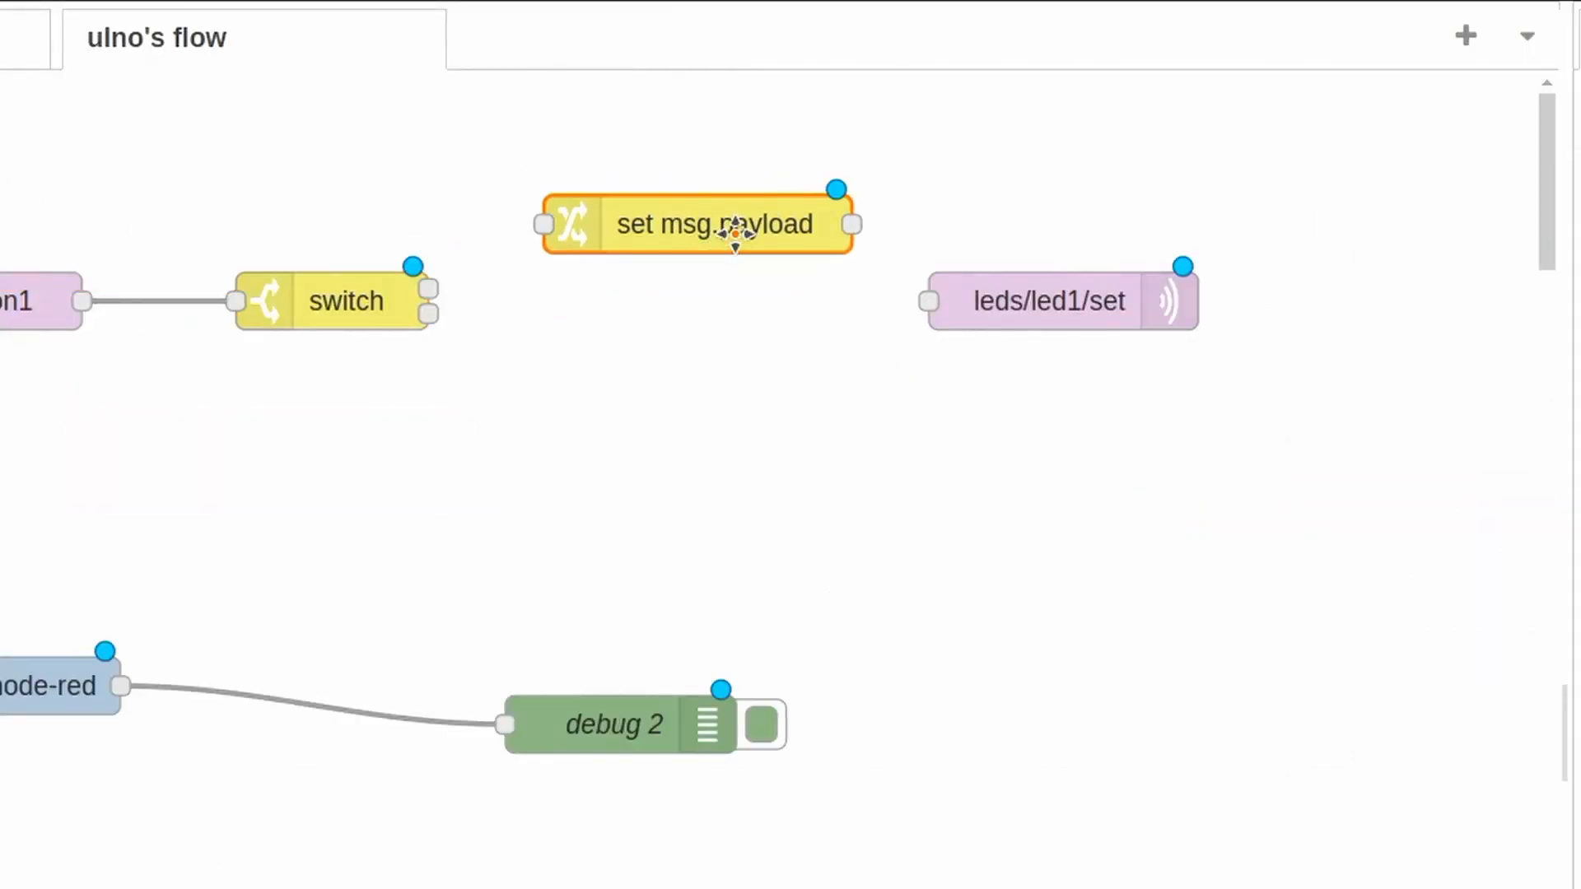
pyautogui.doubleClick(731, 240)
pyautogui.click(940, 309)
pyautogui.write('set off')
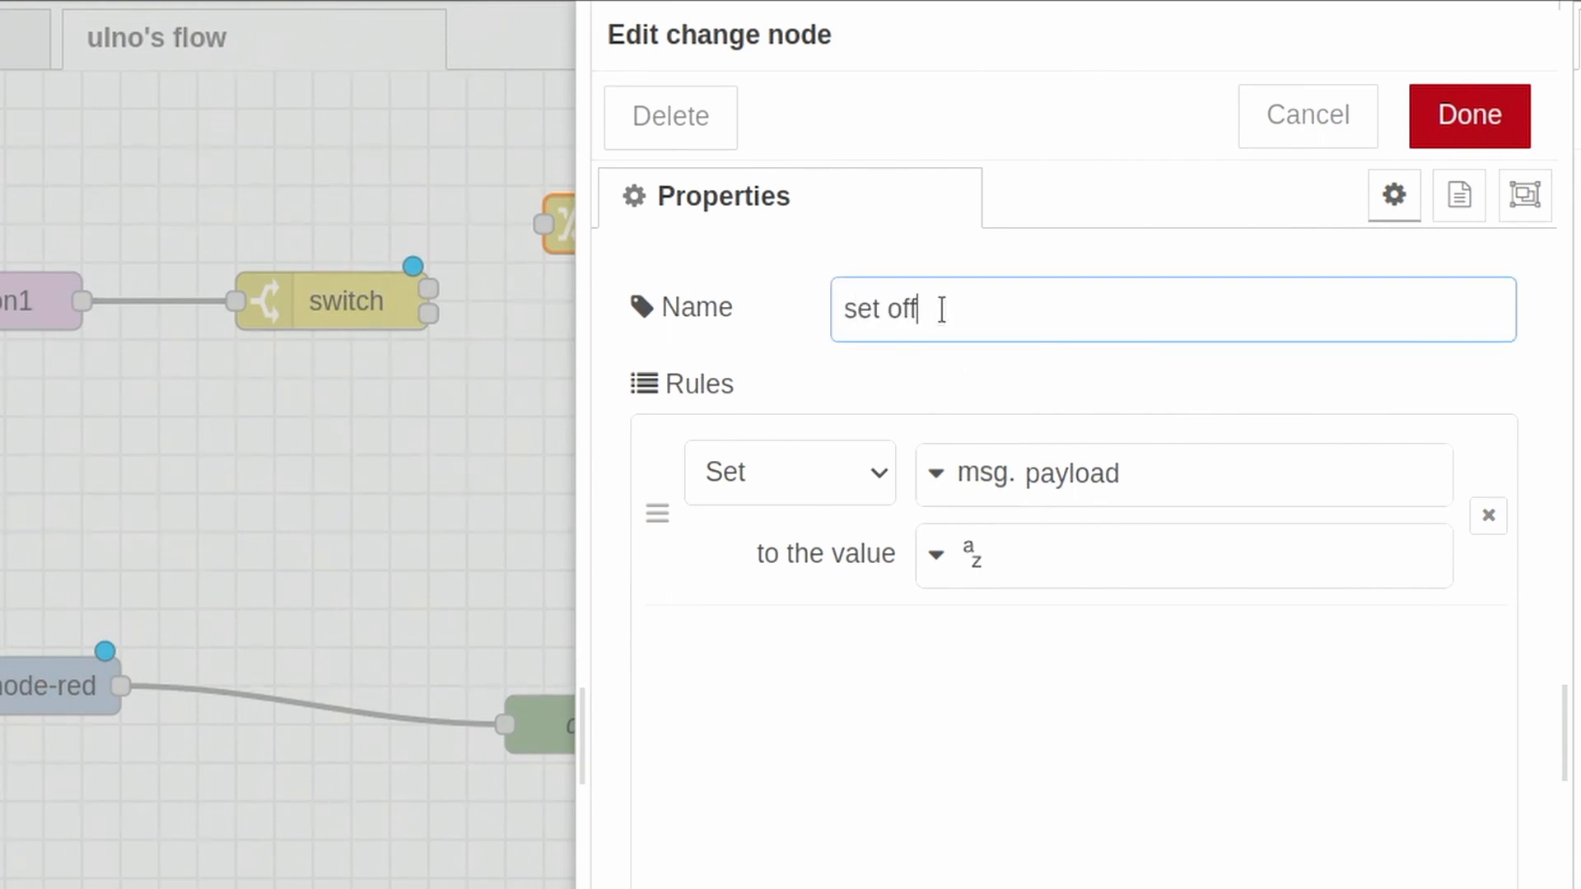
pyautogui.click(1051, 556)
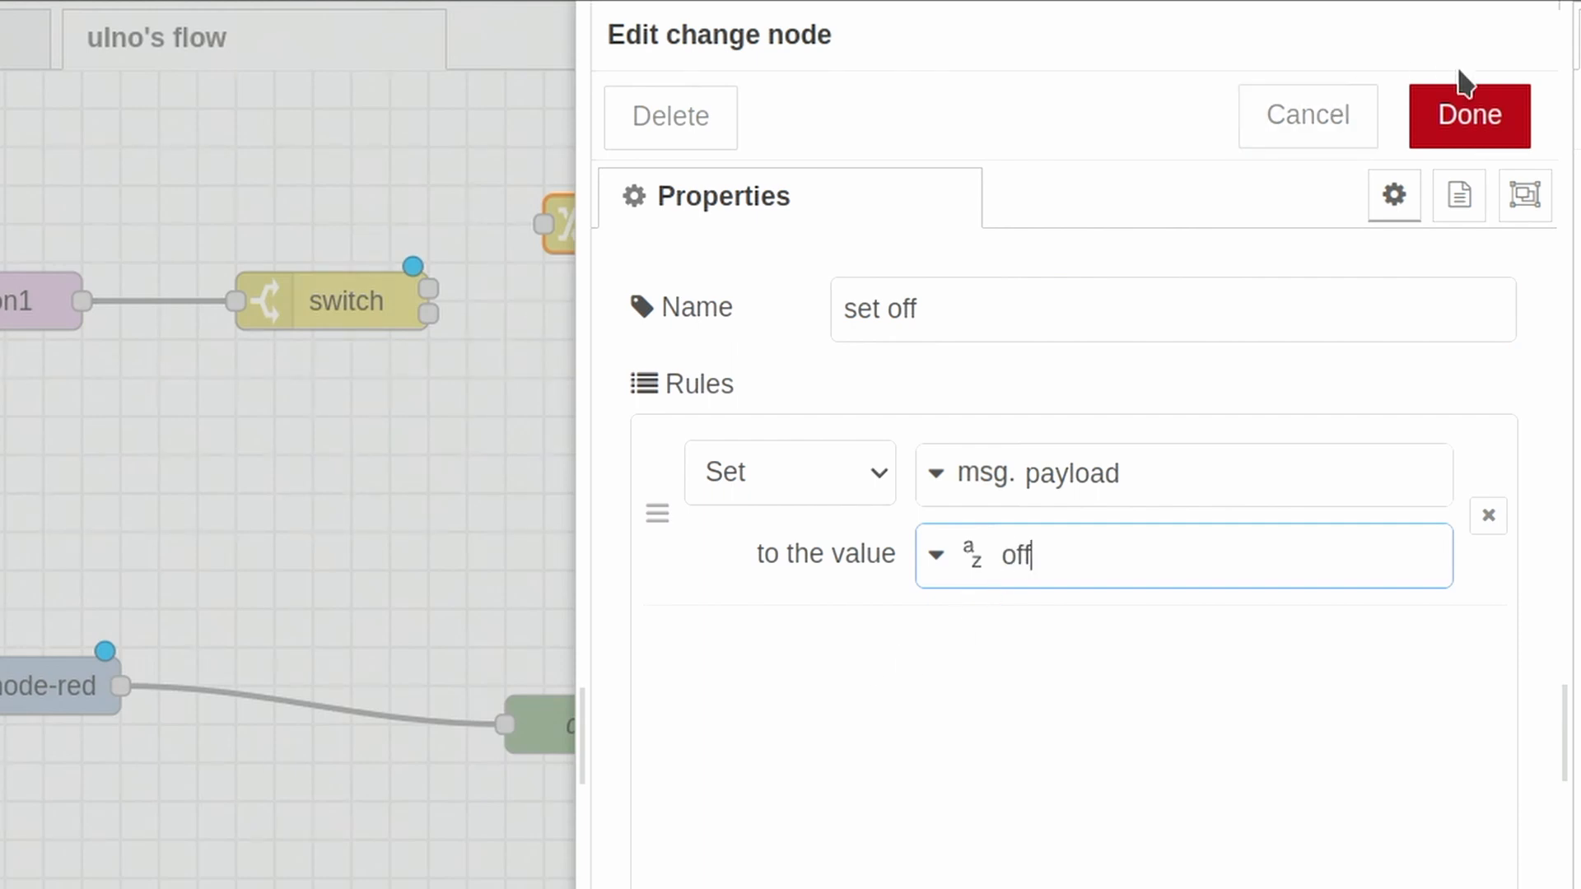
pyautogui.click(1497, 124)
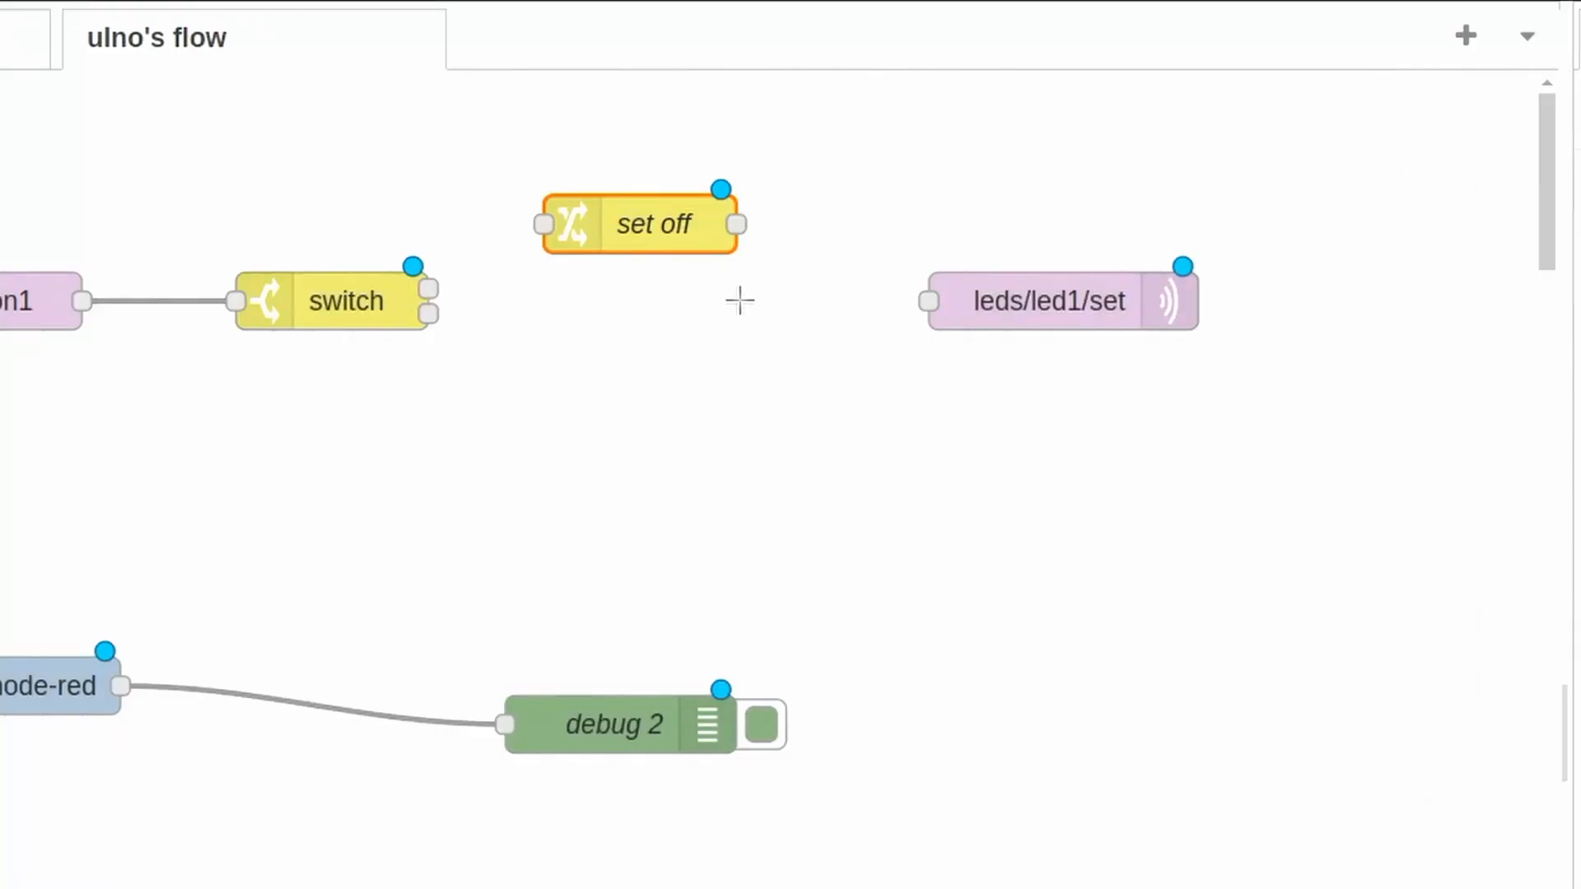
# - Duplicate the set off node directly below it, and make the copy set msg.payload to on under the name "set on"
pyautogui.hotkey('ctrl', 'c')
pyautogui.hotkey('ctrl', 'v')
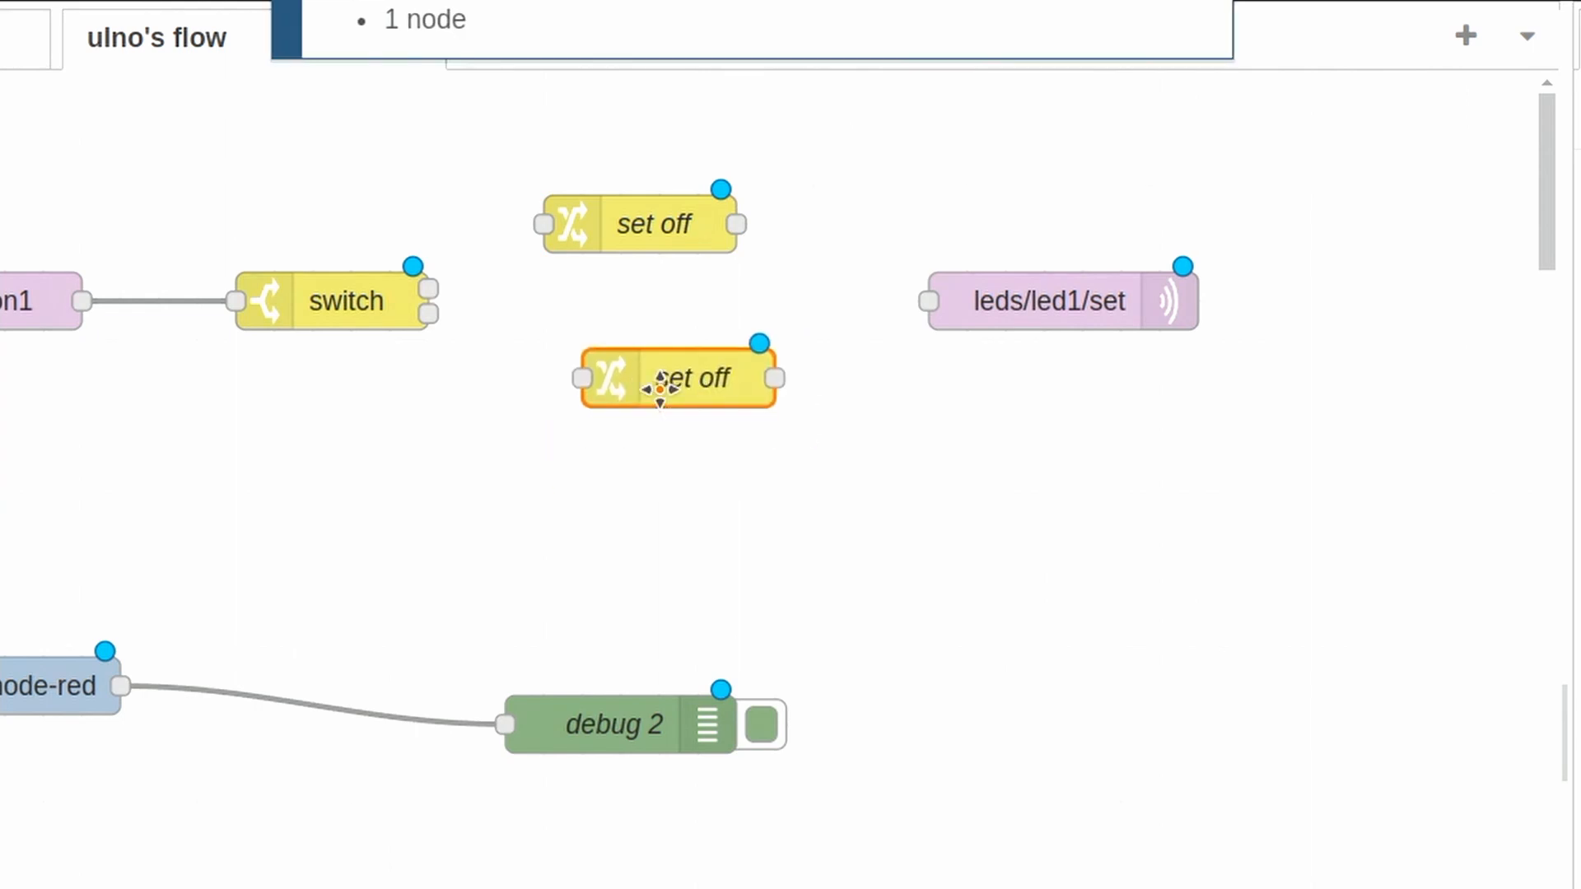
pyautogui.doubleClick(655, 346)
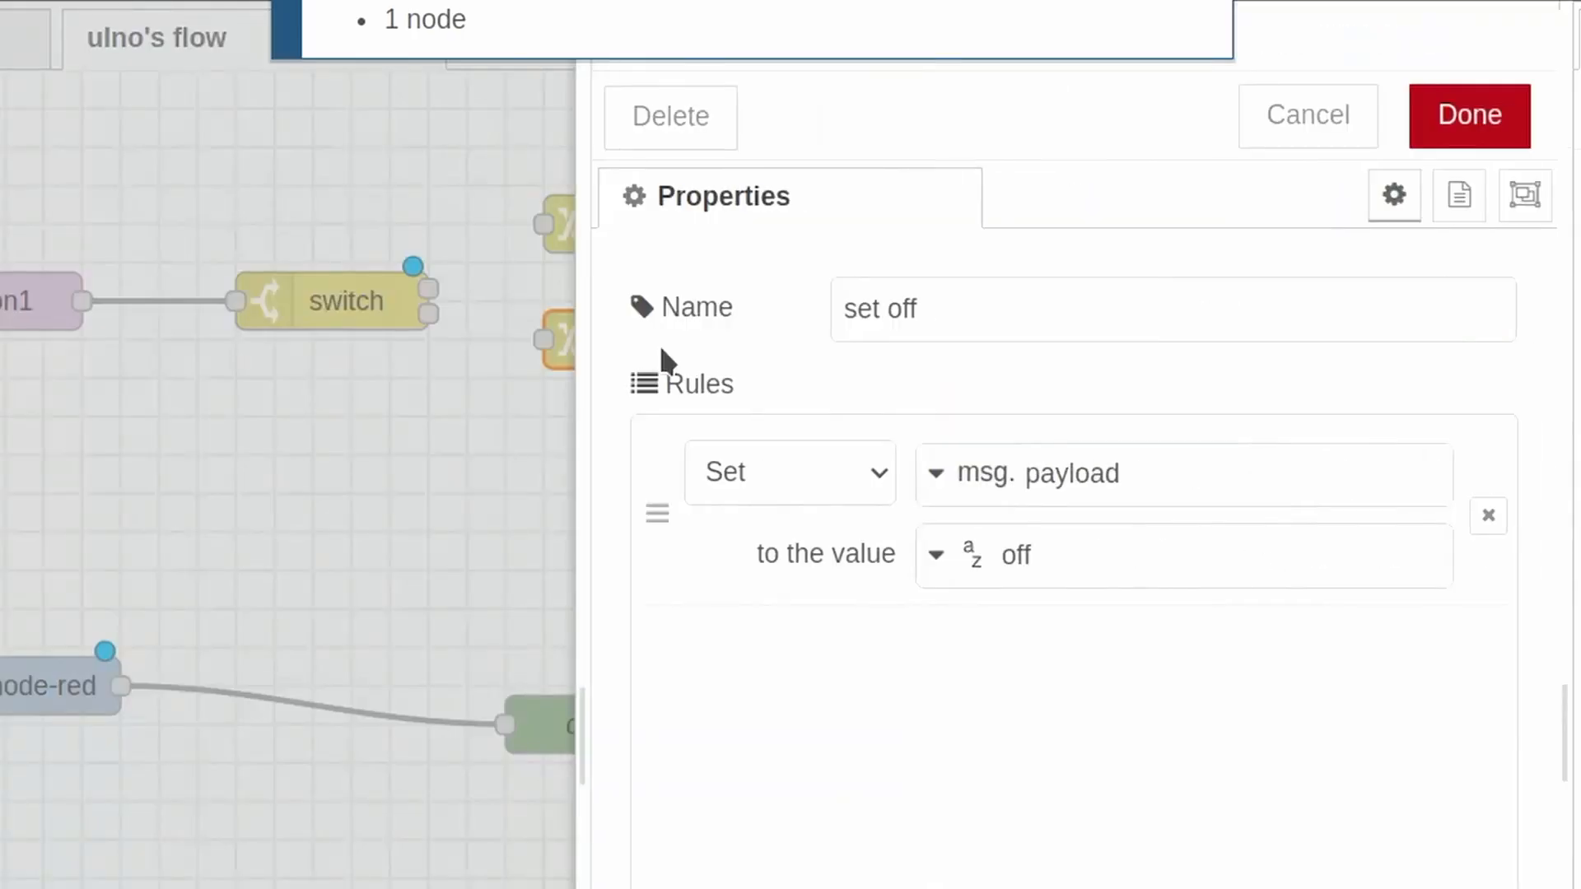
pyautogui.click(1078, 560)
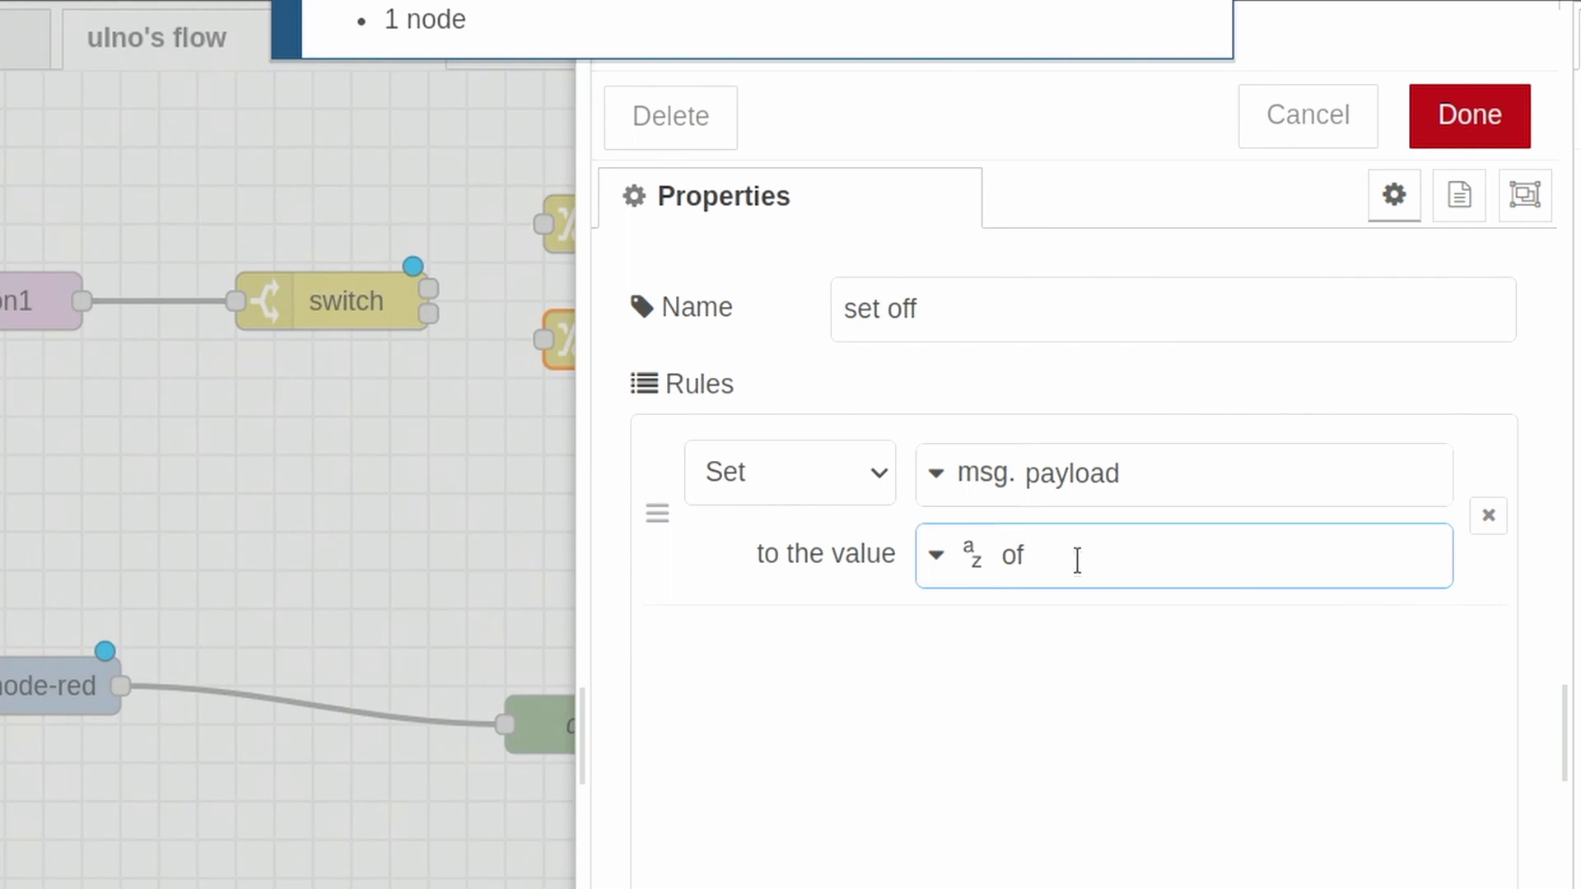
pyautogui.press('BackSpace')
pyautogui.write('n')
pyautogui.click(1015, 307)
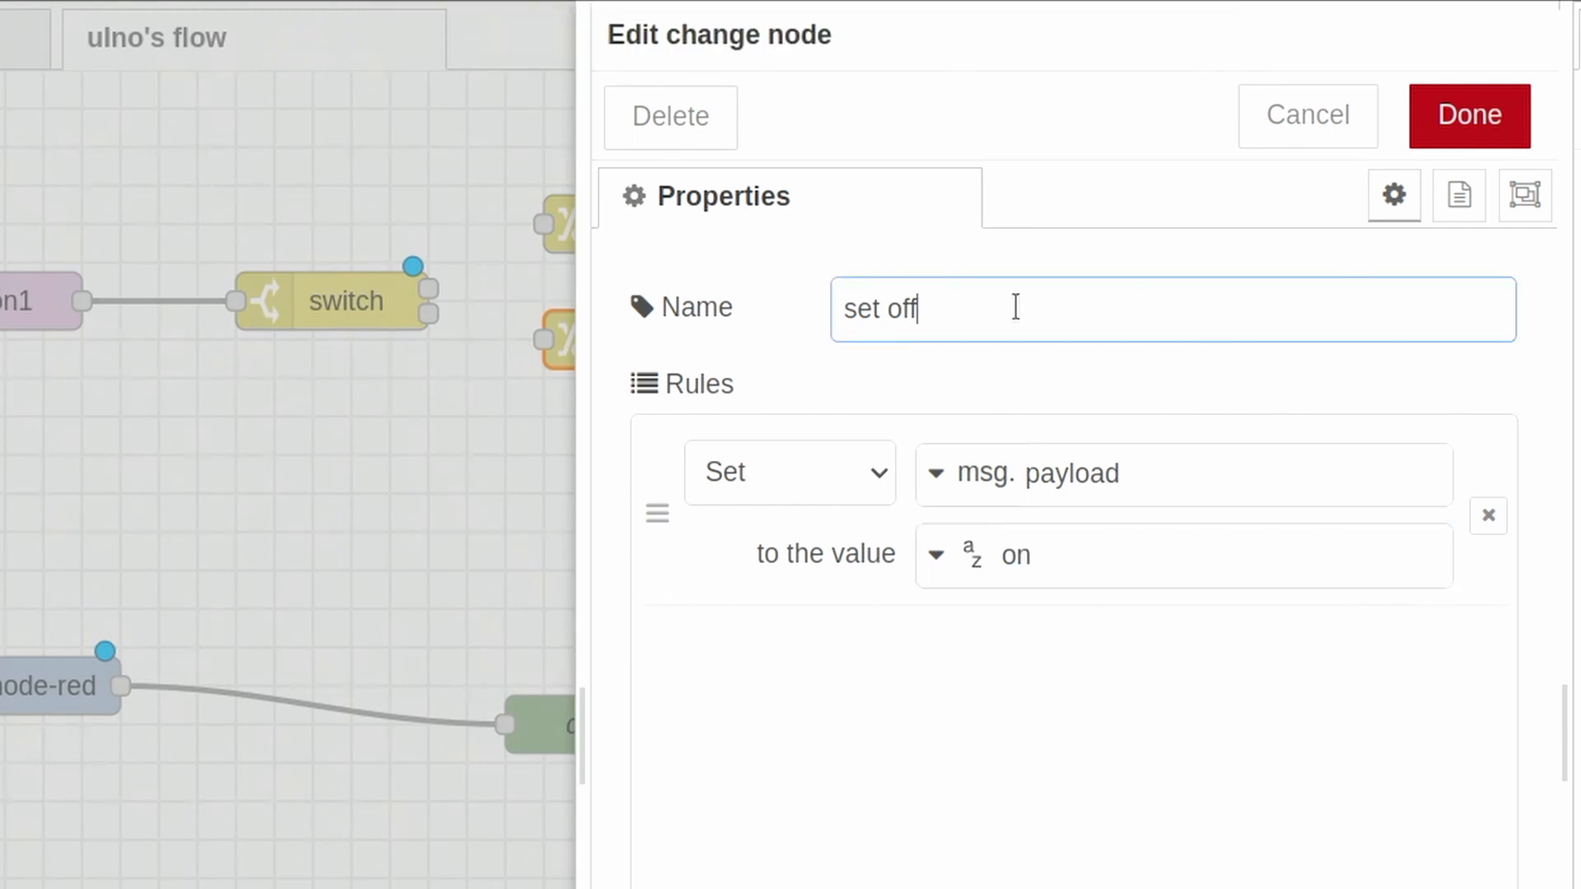
pyautogui.click(1466, 124)
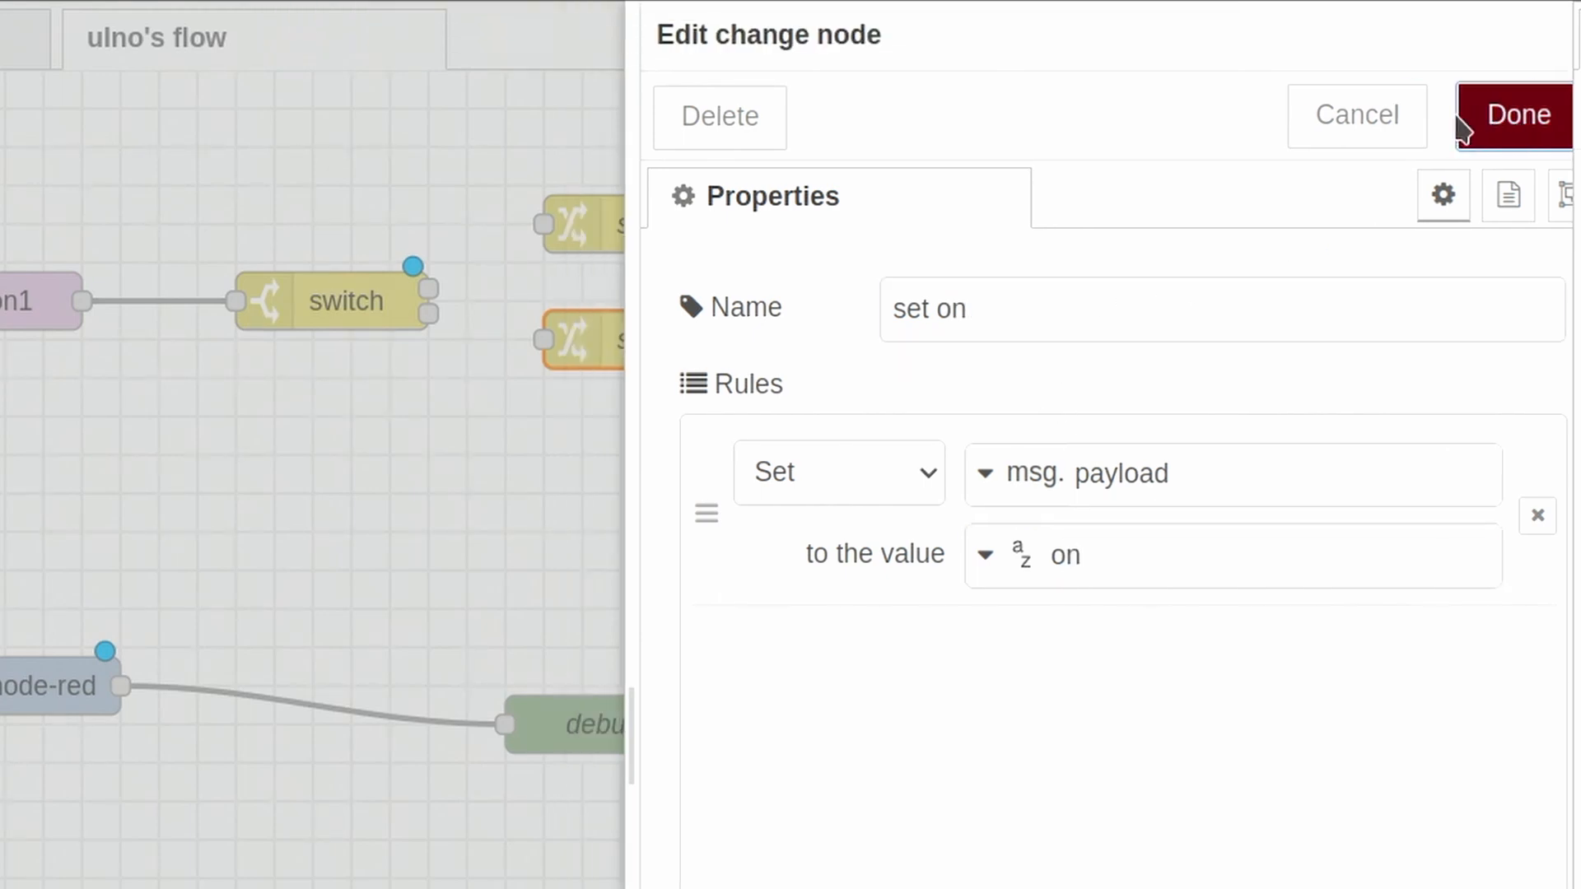
# - Wire the switch's first output to set off and its second to set on, and connect both change nodes to leds/led1/set
pyautogui.moveTo(428, 289); pyautogui.dragTo(544, 224)
pyautogui.moveTo(428, 313); pyautogui.dragTo(544, 339)
pyautogui.moveTo(736, 223); pyautogui.dragTo(929, 301)
pyautogui.moveTo(736, 338); pyautogui.dragTo(929, 302)
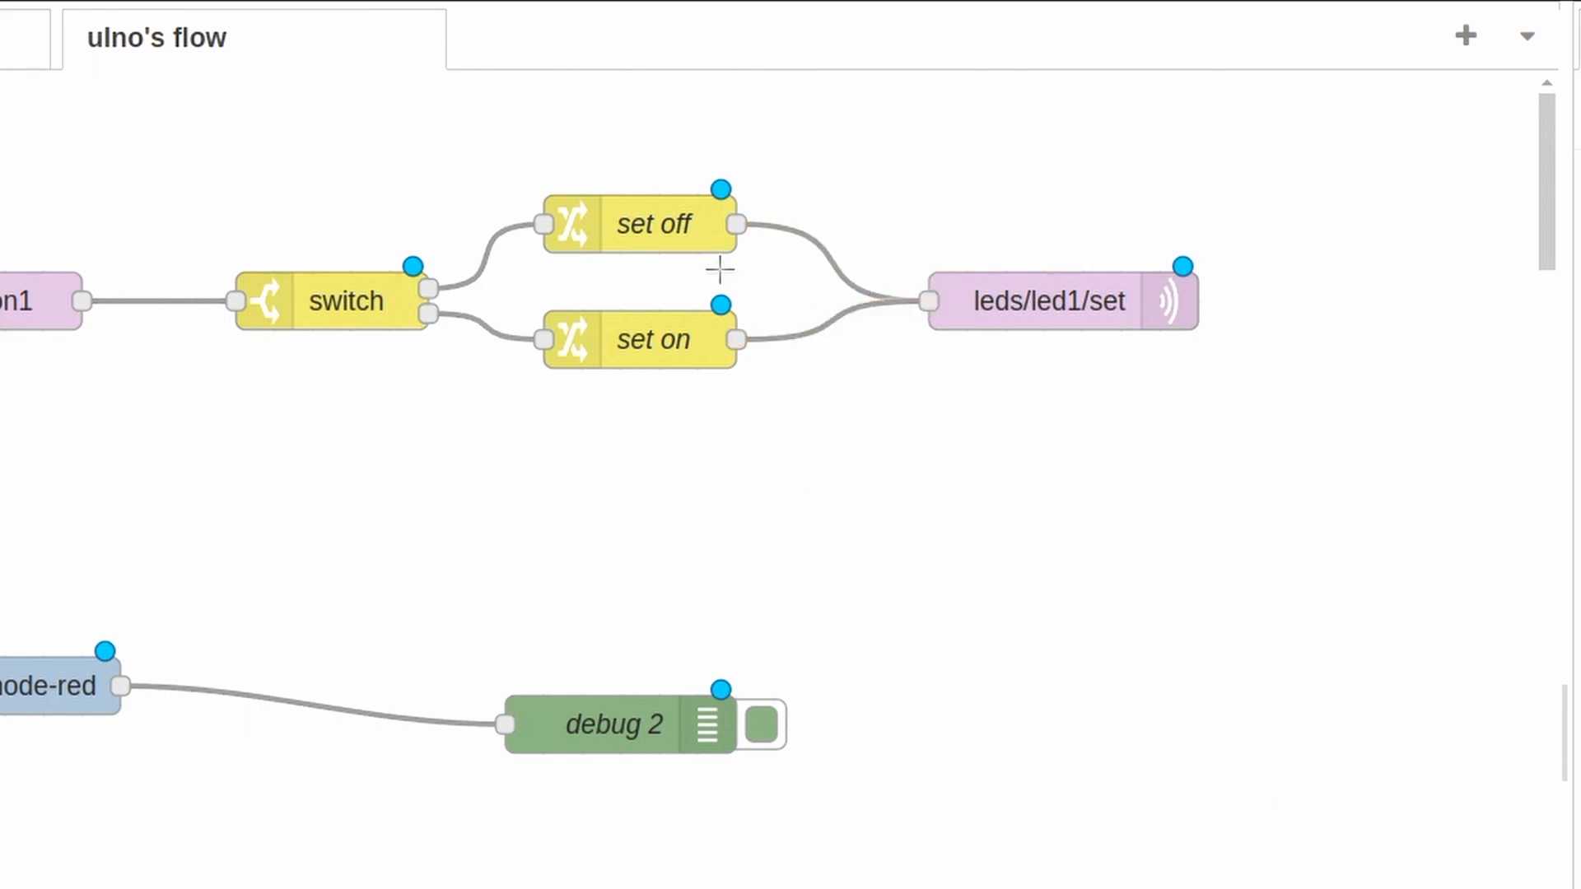
# - Check the switch node's pressed and released rules, keep them, and deploy the flow
pyautogui.click(340, 294)
pyautogui.doubleClick(340, 294)
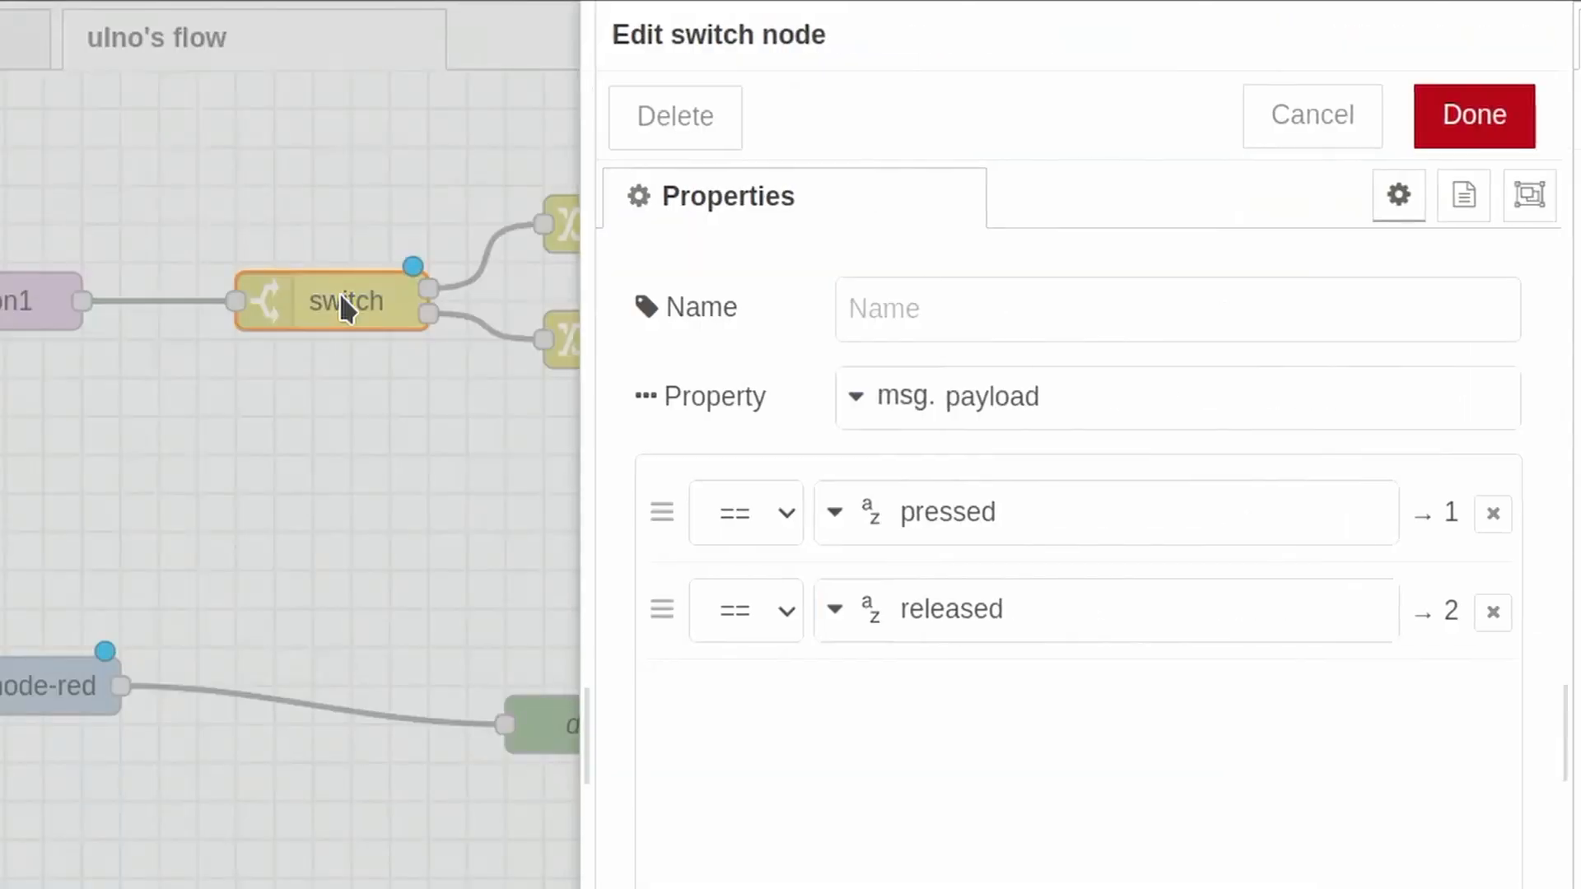
pyautogui.click(1454, 123)
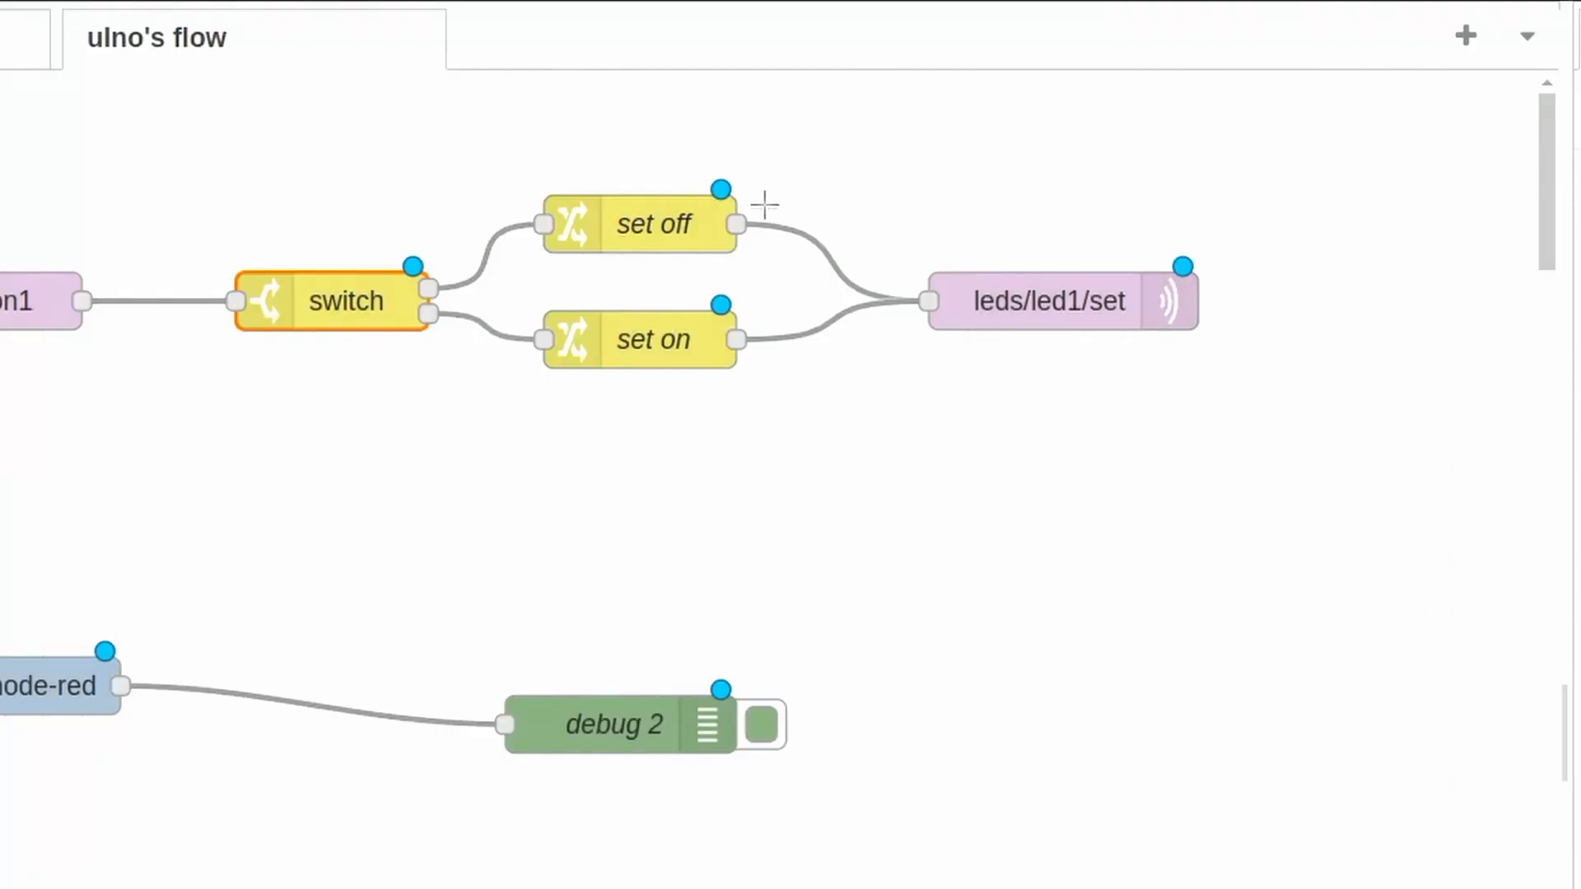
pyautogui.click(1384, 81)
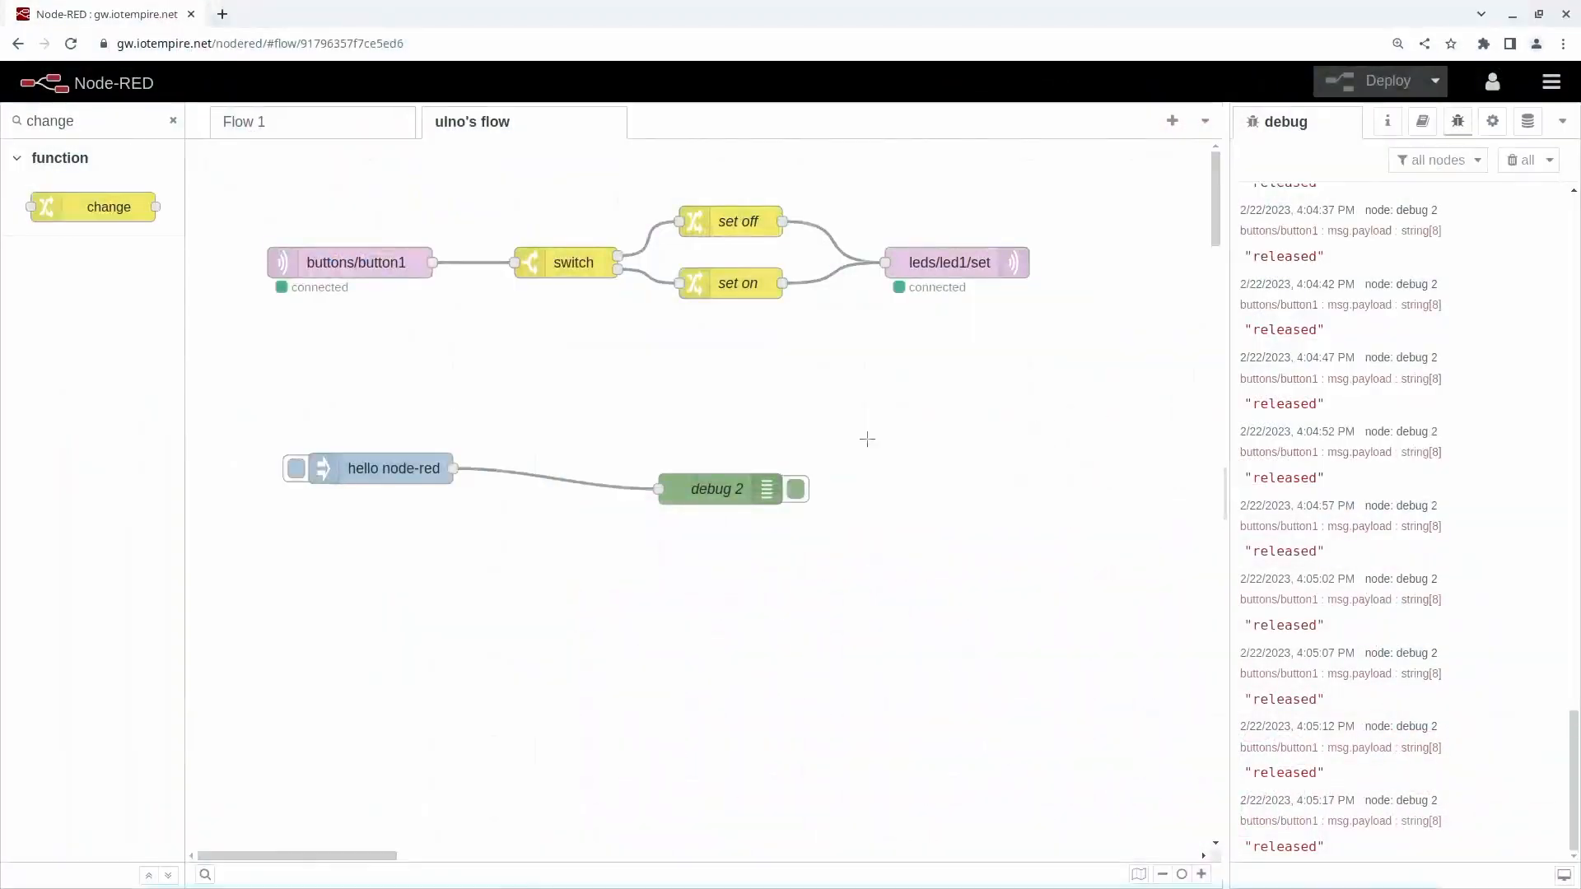
pyautogui.click(173, 120)
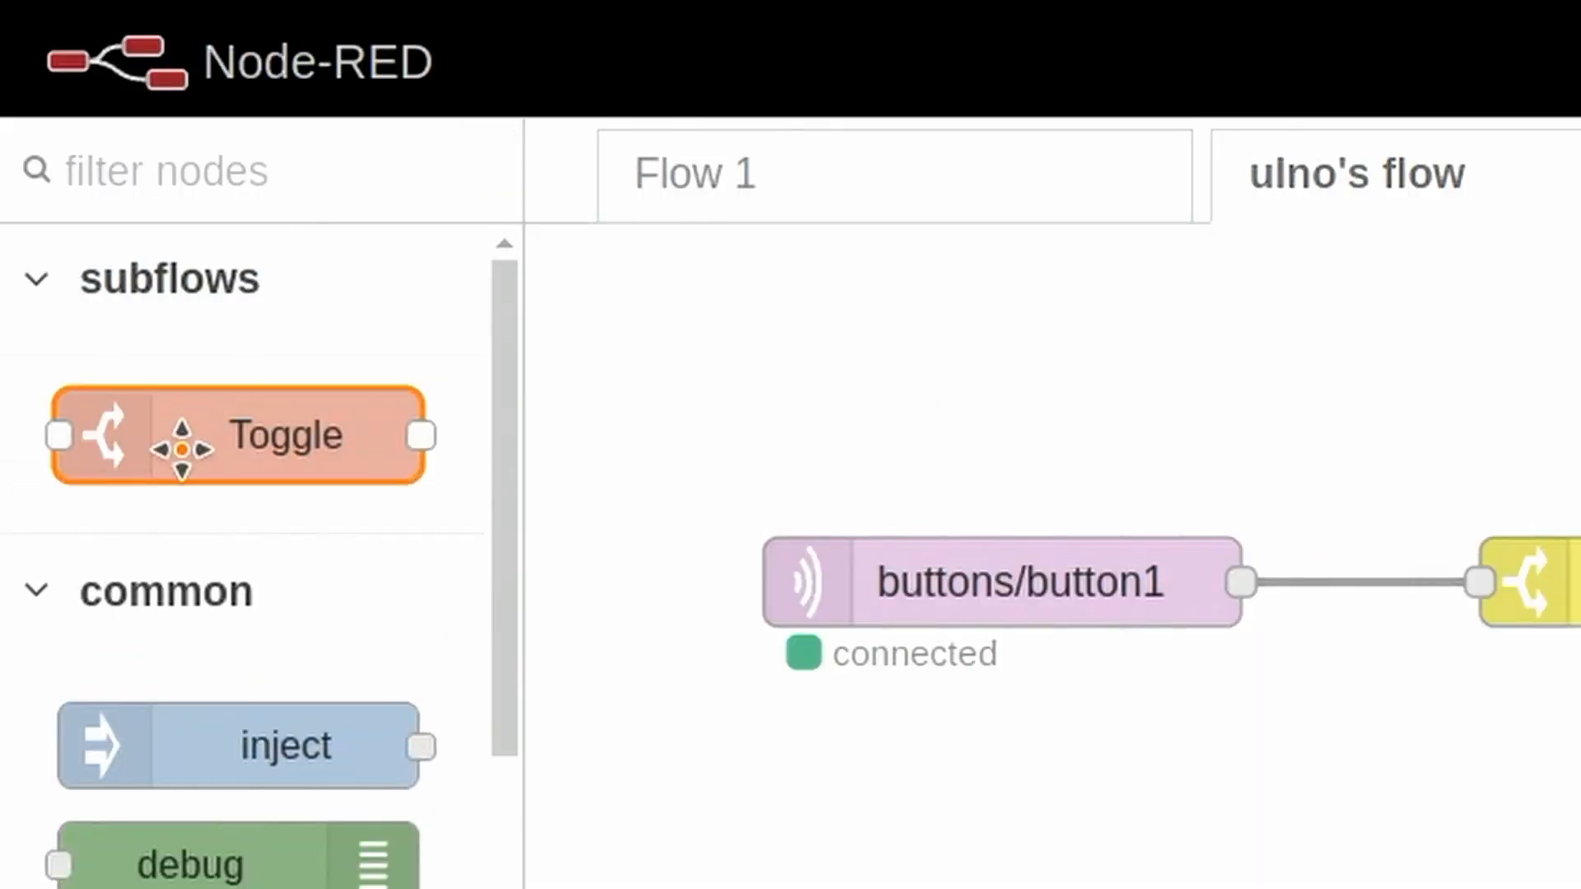
pyautogui.write('function')
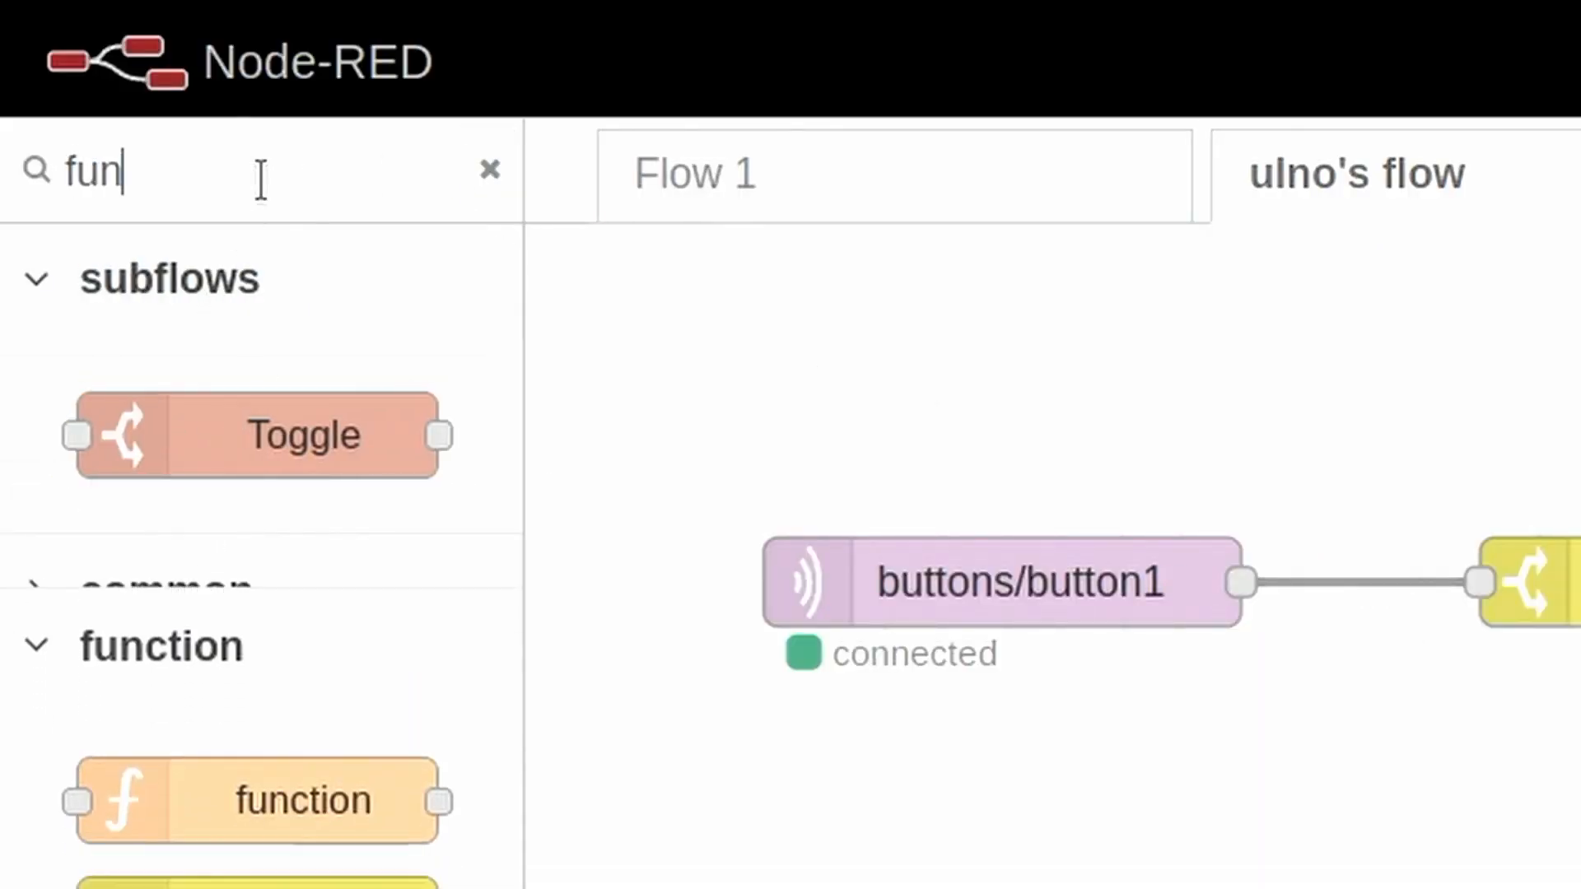
pyautogui.moveTo(309, 431); pyautogui.dragTo(1173, 888)
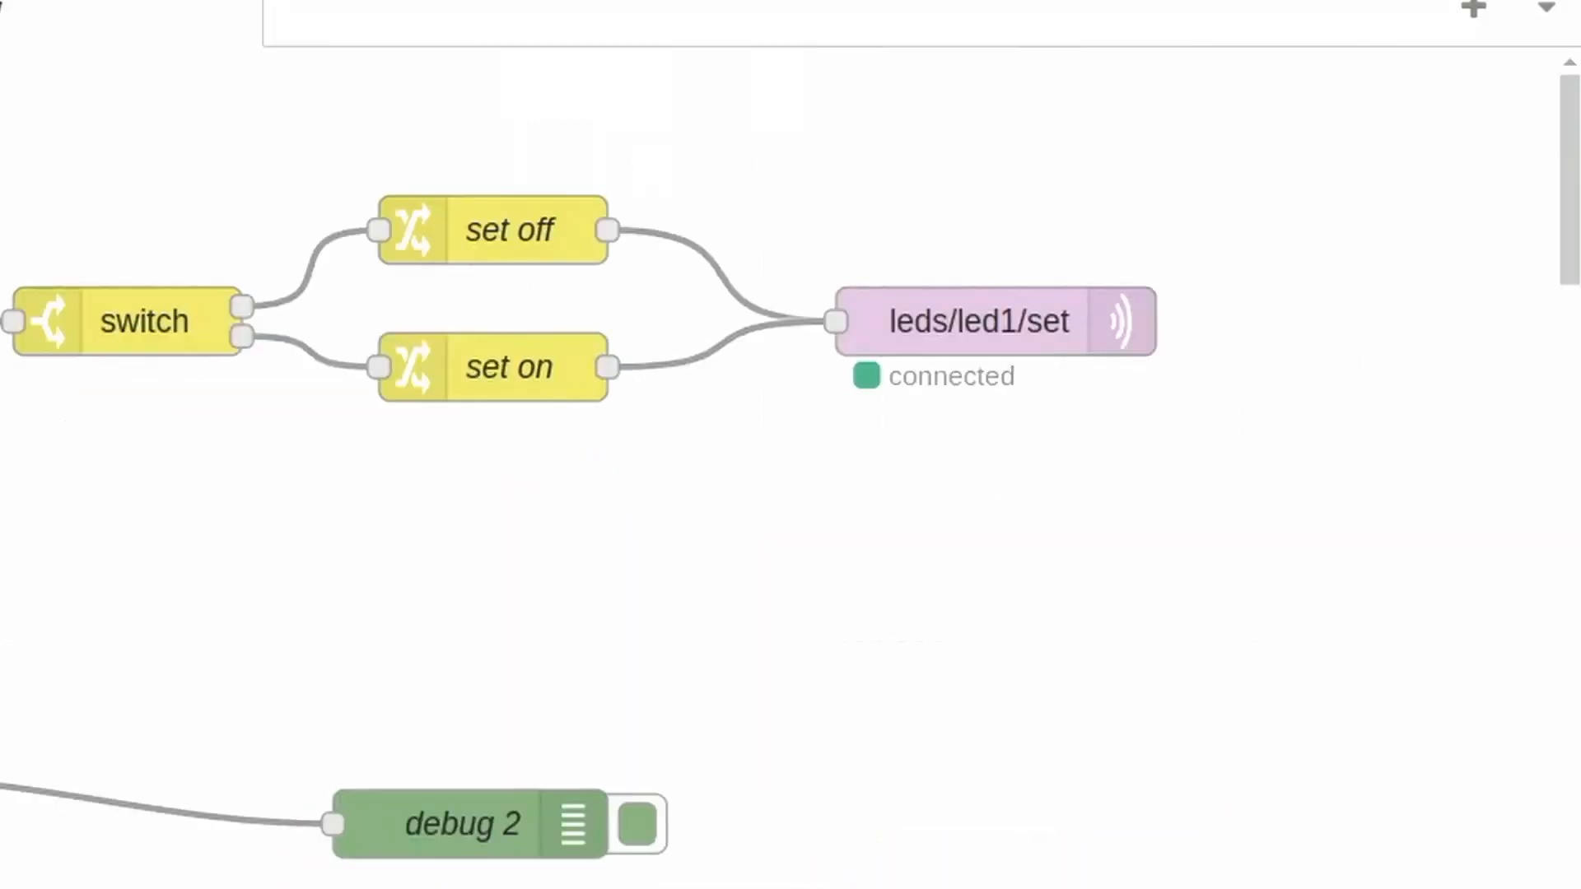
pyautogui.doubleClick(1172, 877)
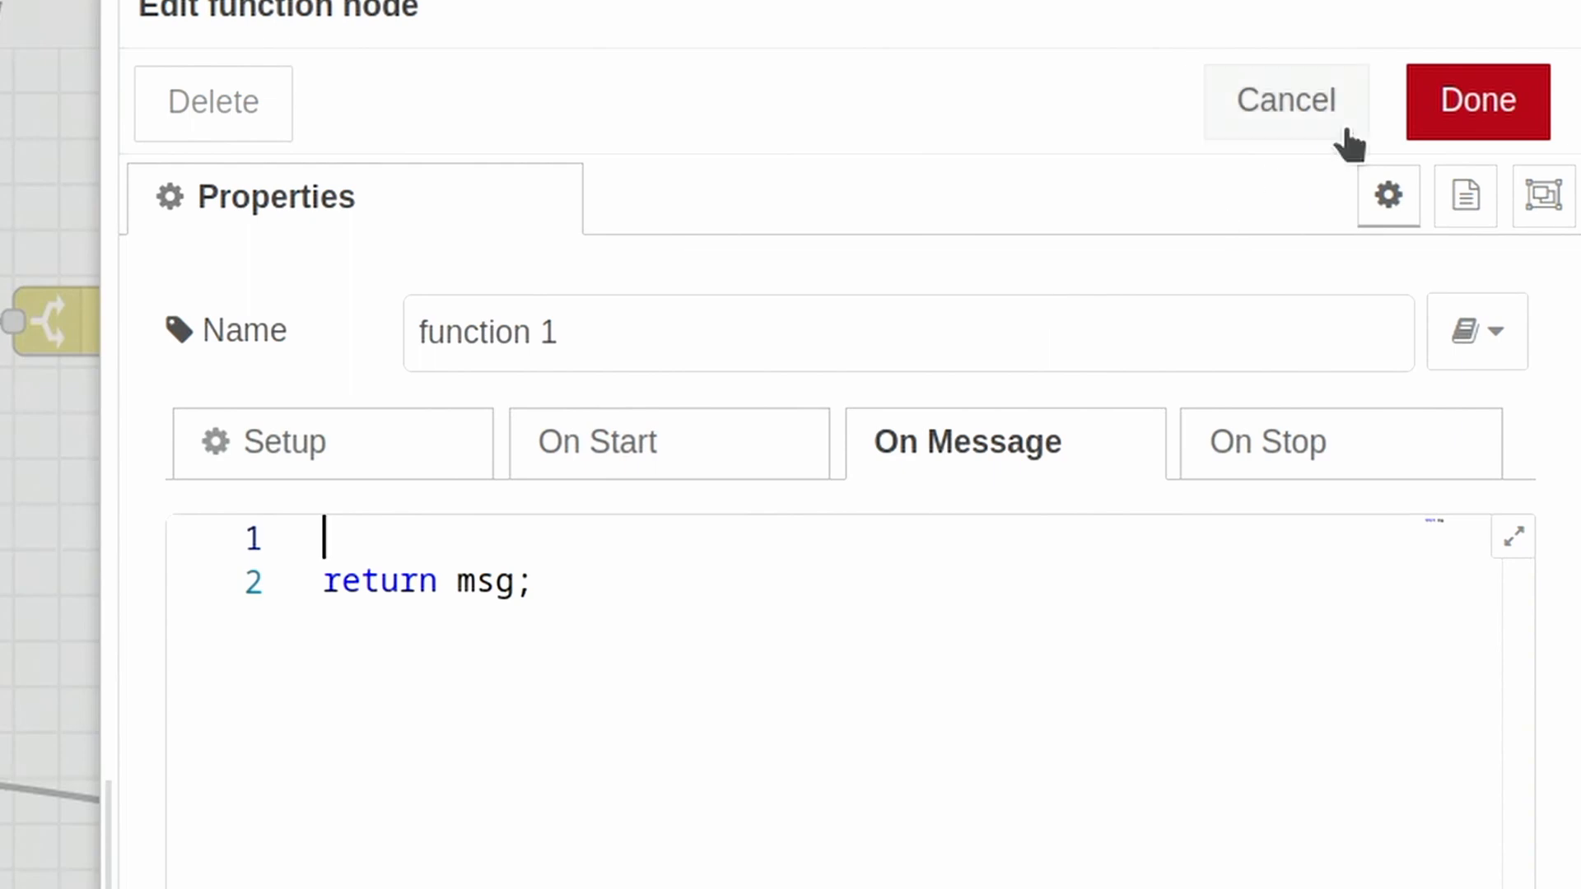
pyautogui.click(1349, 144)
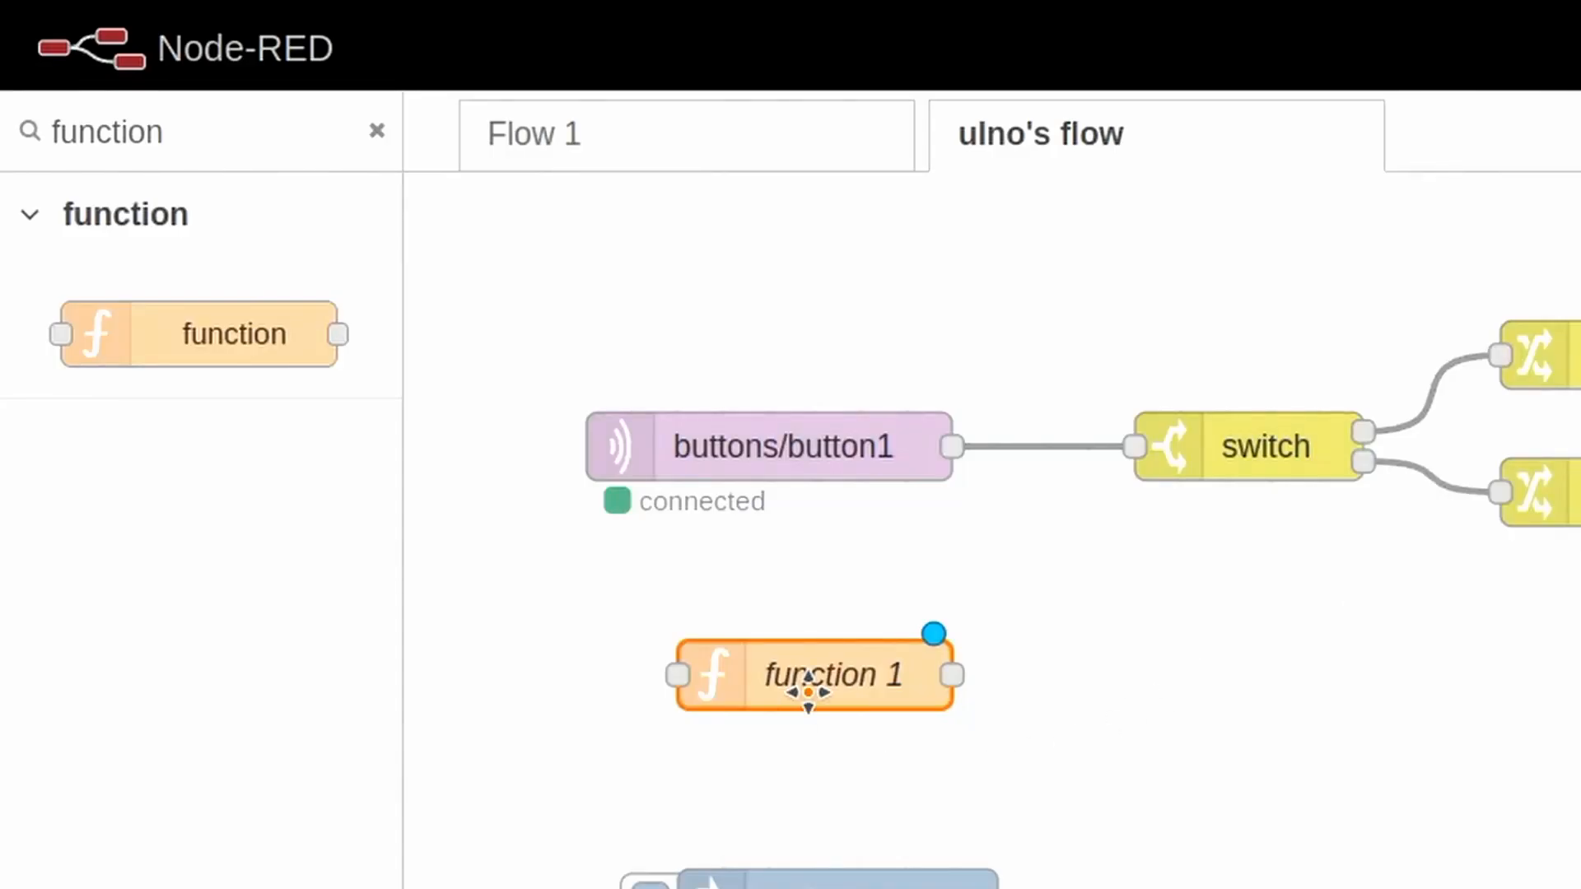
pyautogui.press('Delete')
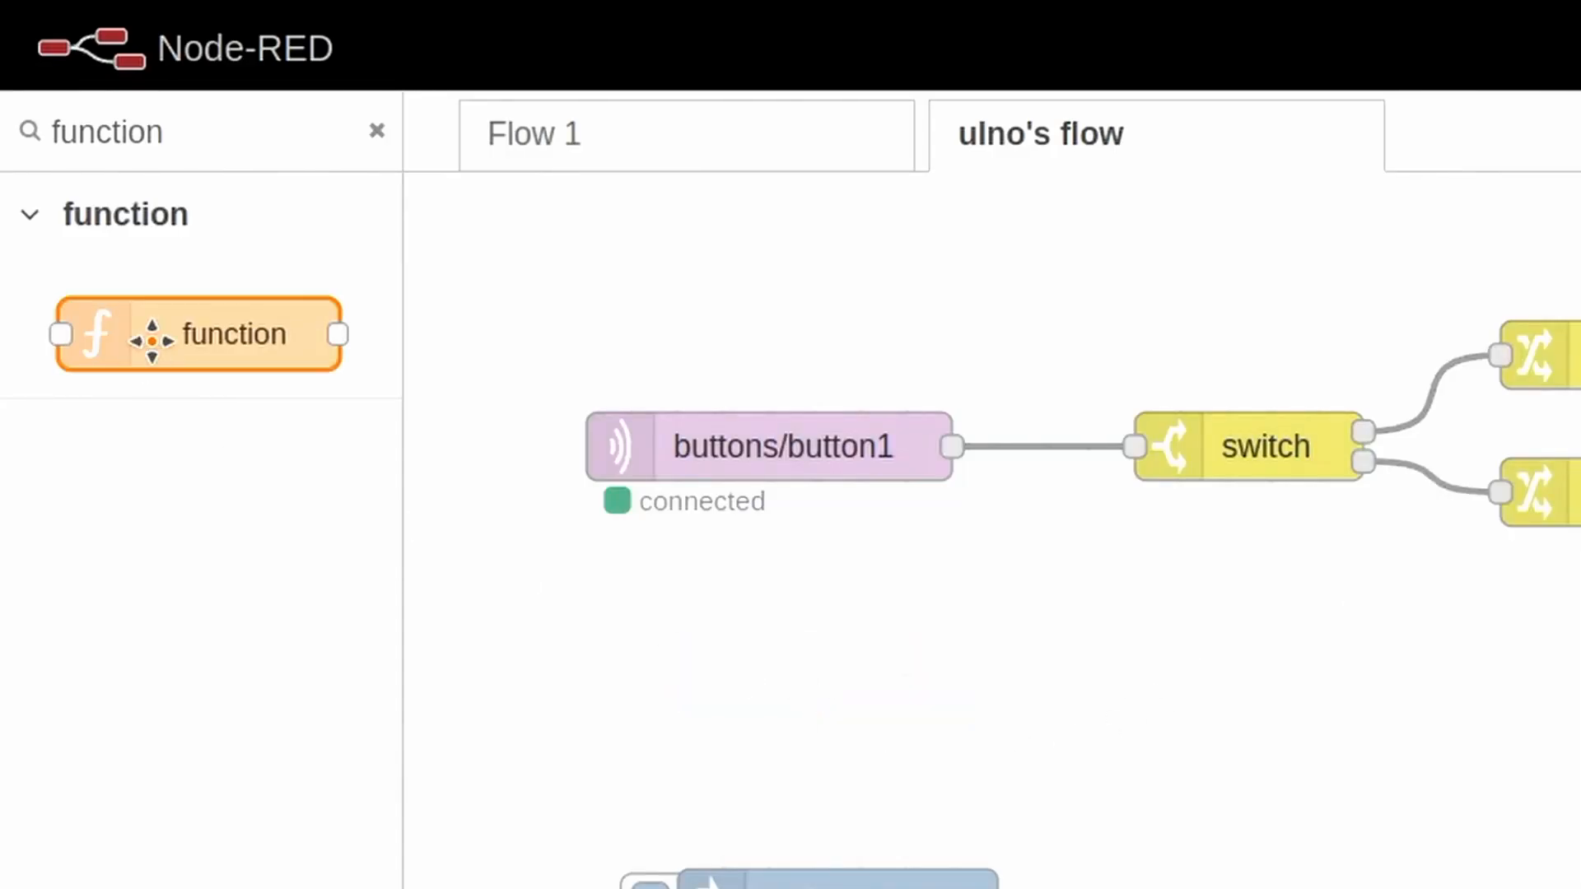
# - Find the Toggle subflow in the palette and place it in the gap between buttons/button1 and hello node-red
pyautogui.click(244, 121)
pyautogui.hotkey('ctrl', 'a')
pyautogui.write('toggle')
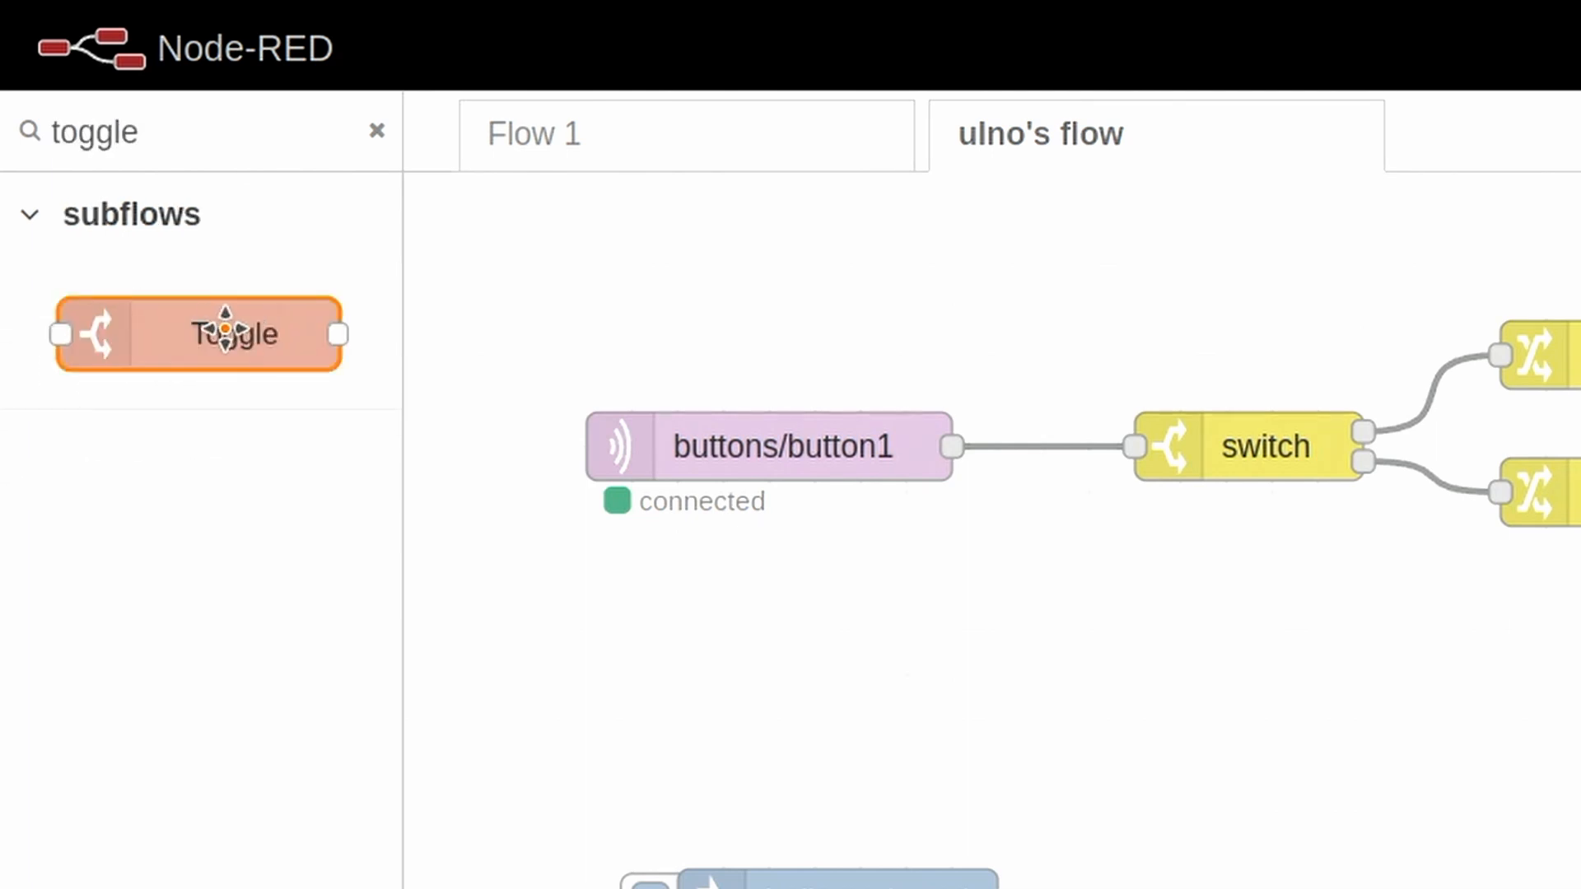
pyautogui.moveTo(226, 328); pyautogui.dragTo(1022, 731)
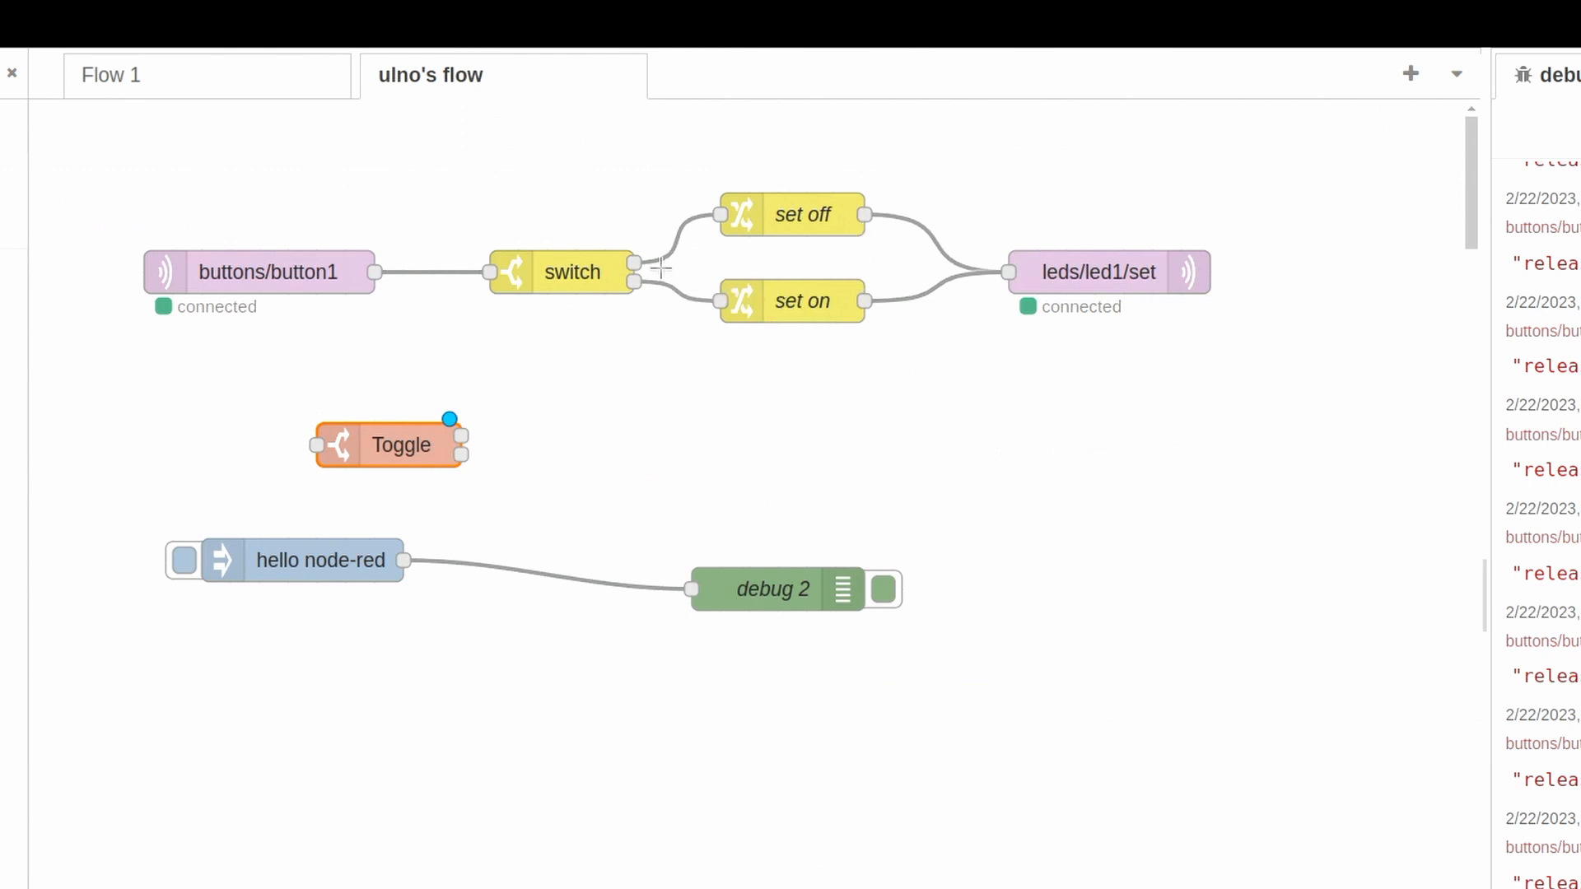
# - Delete the set off and set on change nodes, and move leds/led1/set farther right in its row
pyautogui.doubleClick(565, 279)
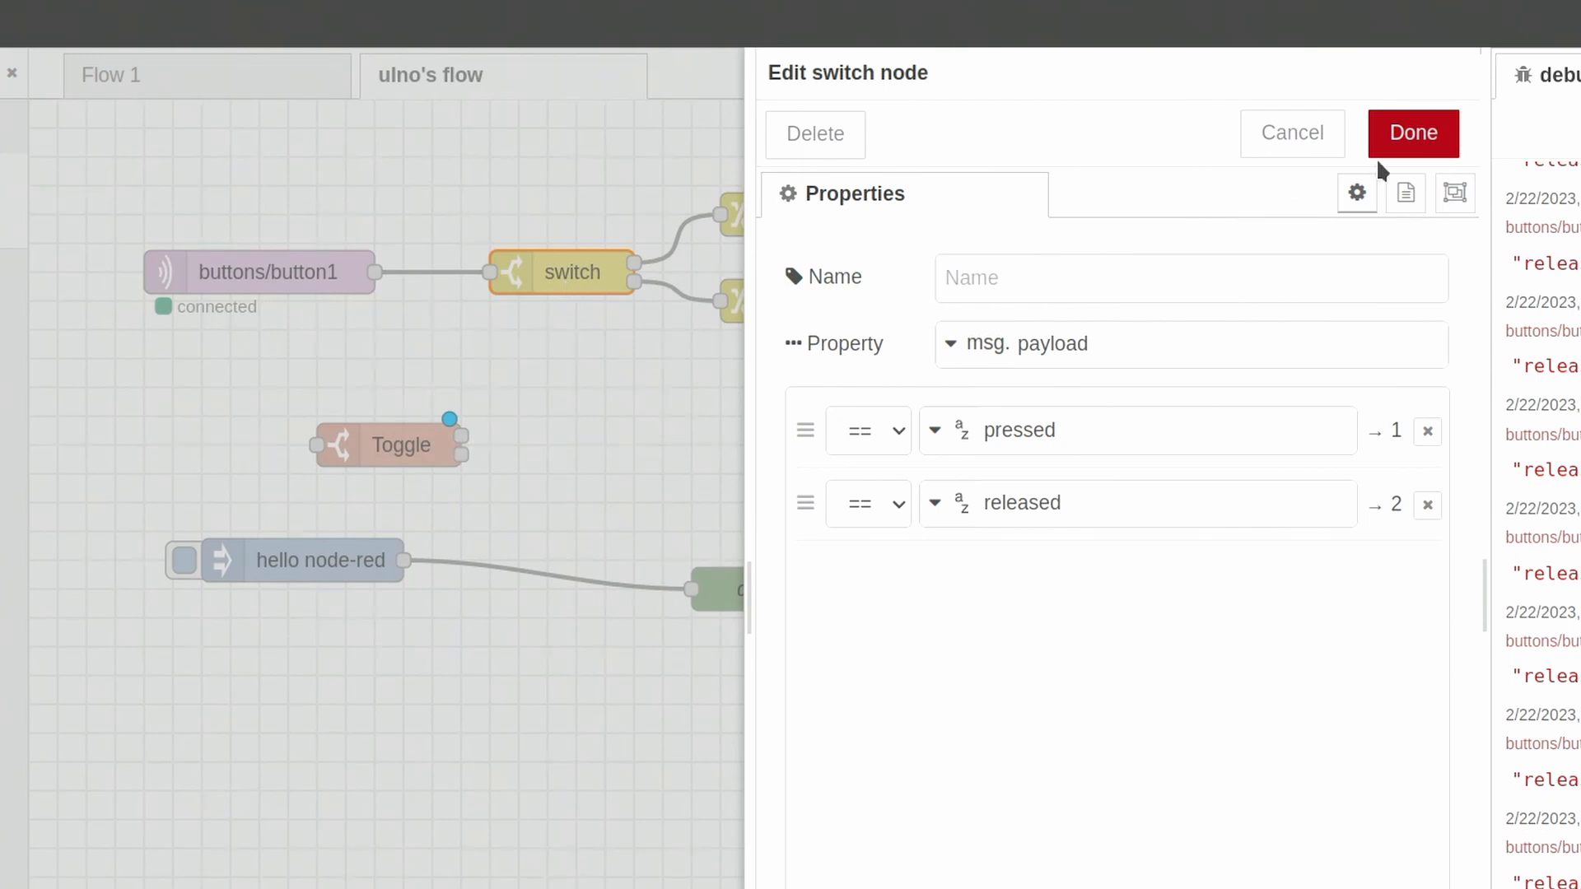
pyautogui.click(1280, 146)
pyautogui.click(798, 197)
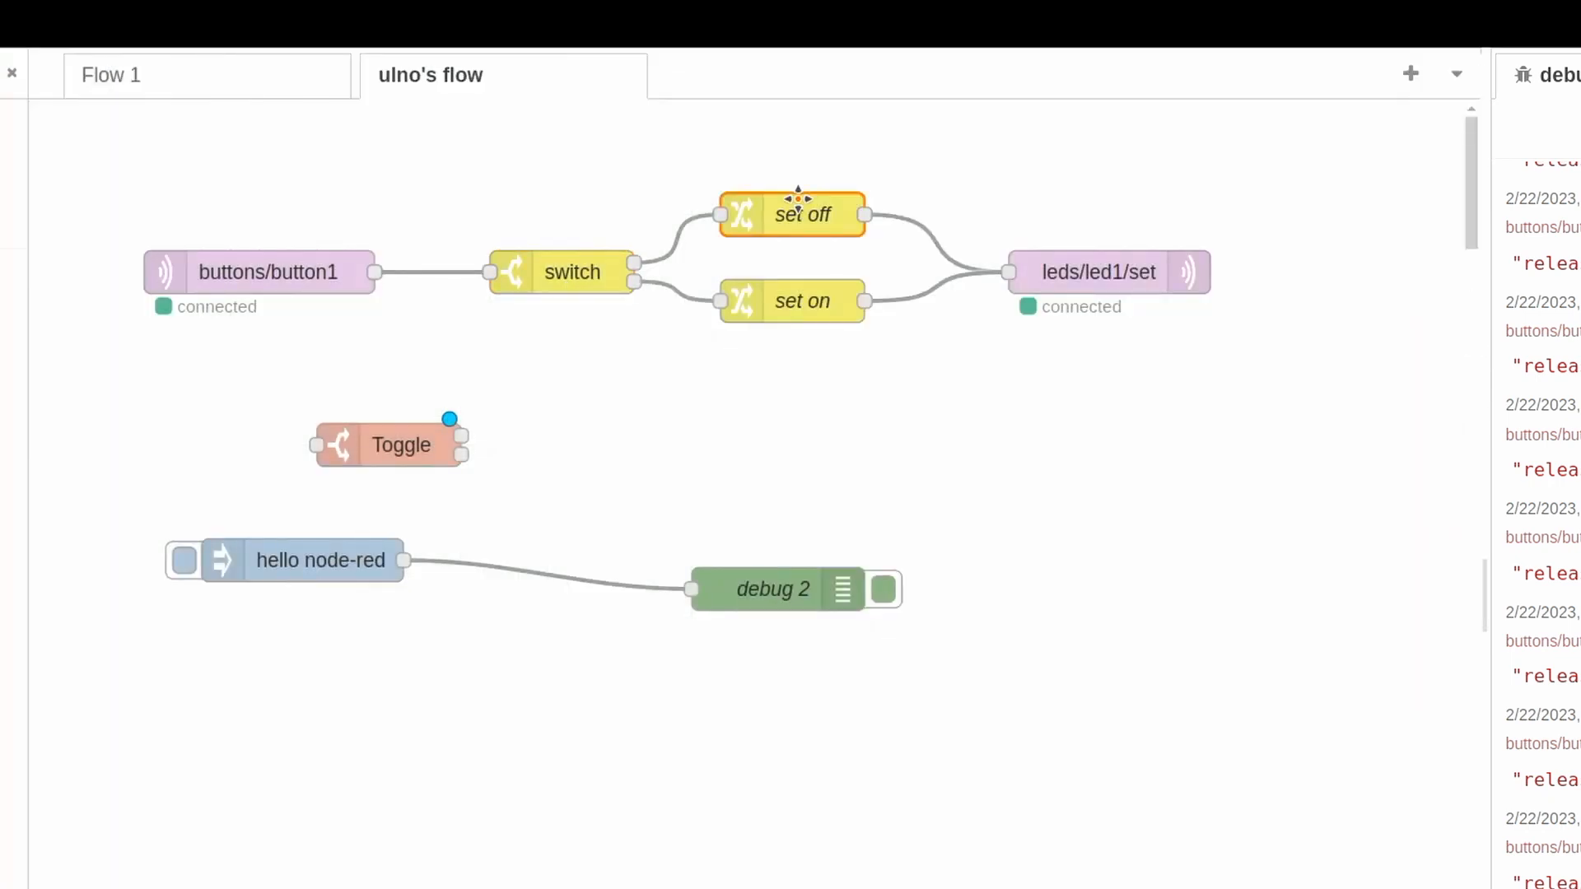
pyautogui.press('Delete')
pyautogui.click(789, 302)
pyautogui.press('Delete')
pyautogui.moveTo(1151, 270); pyautogui.dragTo(1324, 272)
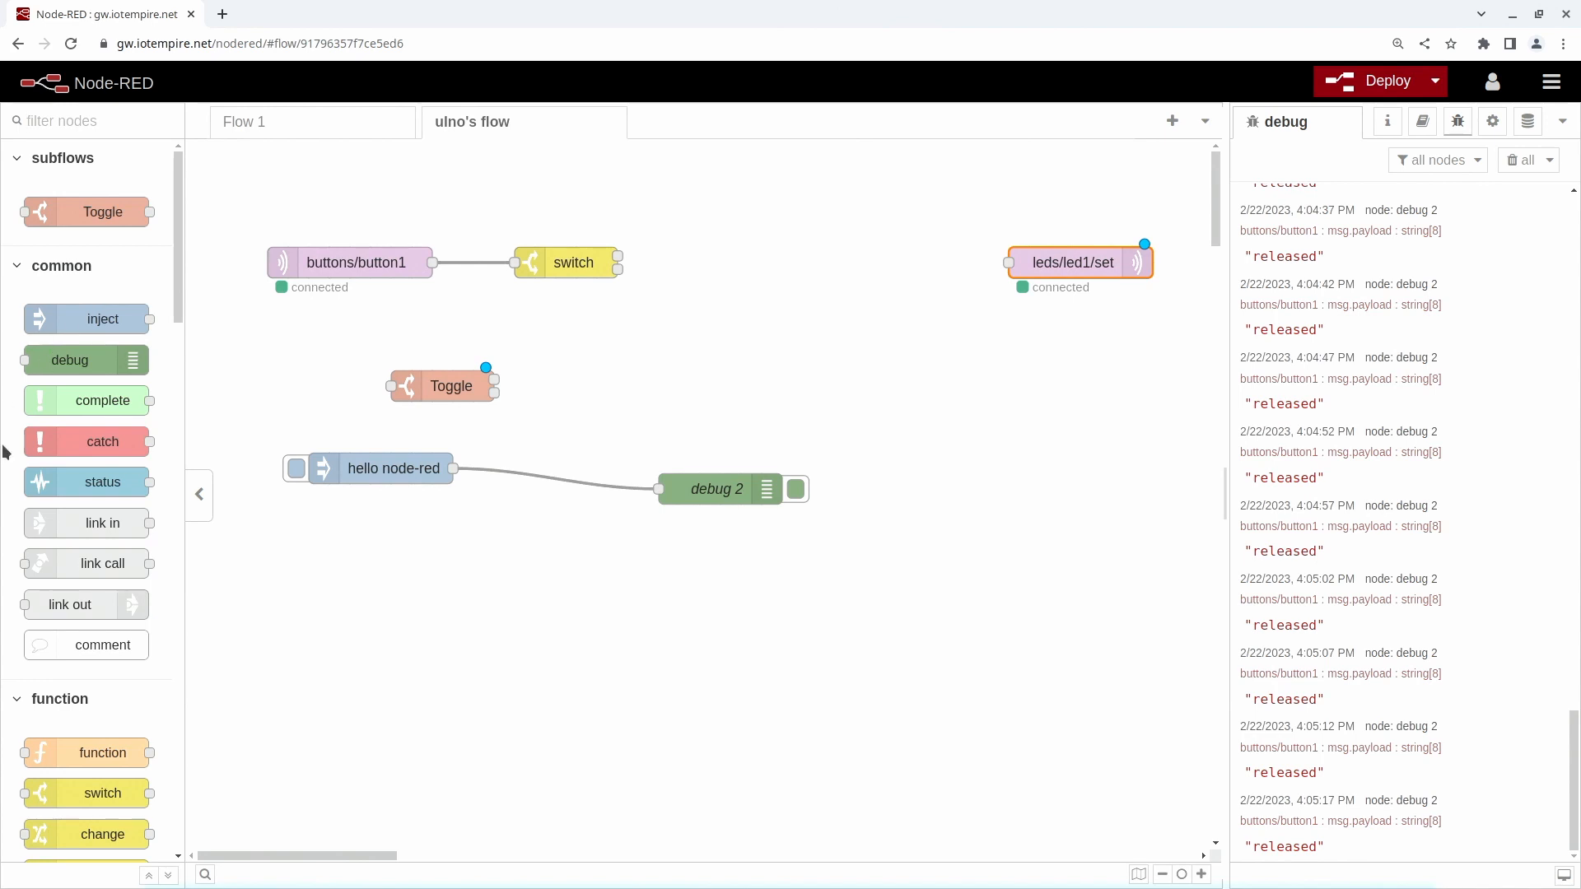
# - Add a filter node to the right of the switch and wire the switch's first output to it
pyautogui.scroll(-5, 91, 528)
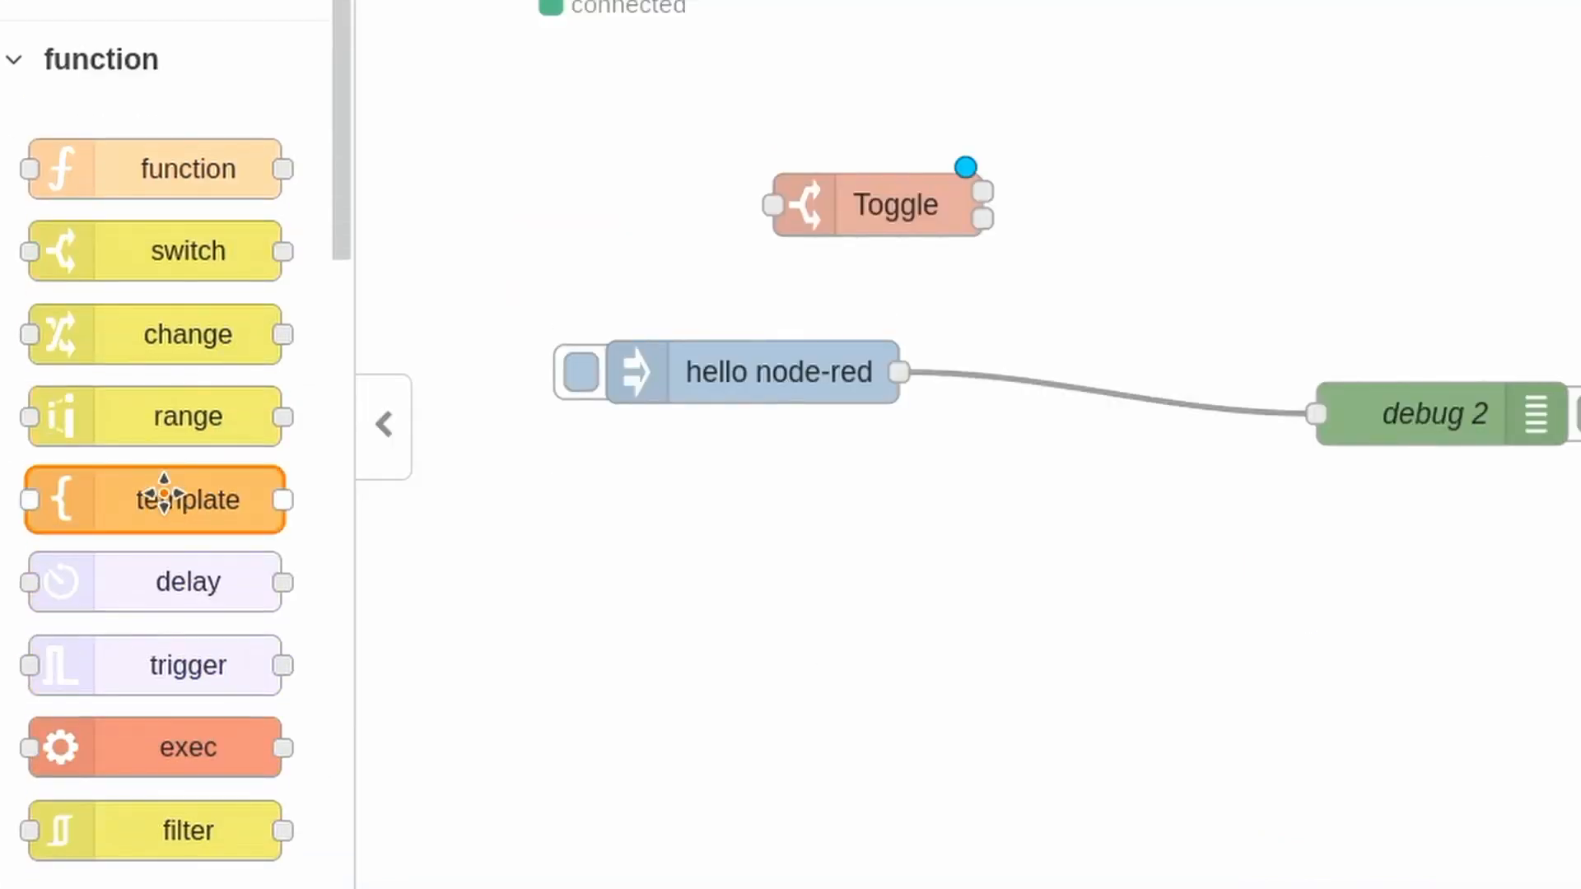
pyautogui.moveTo(134, 819); pyautogui.dragTo(1494, 0)
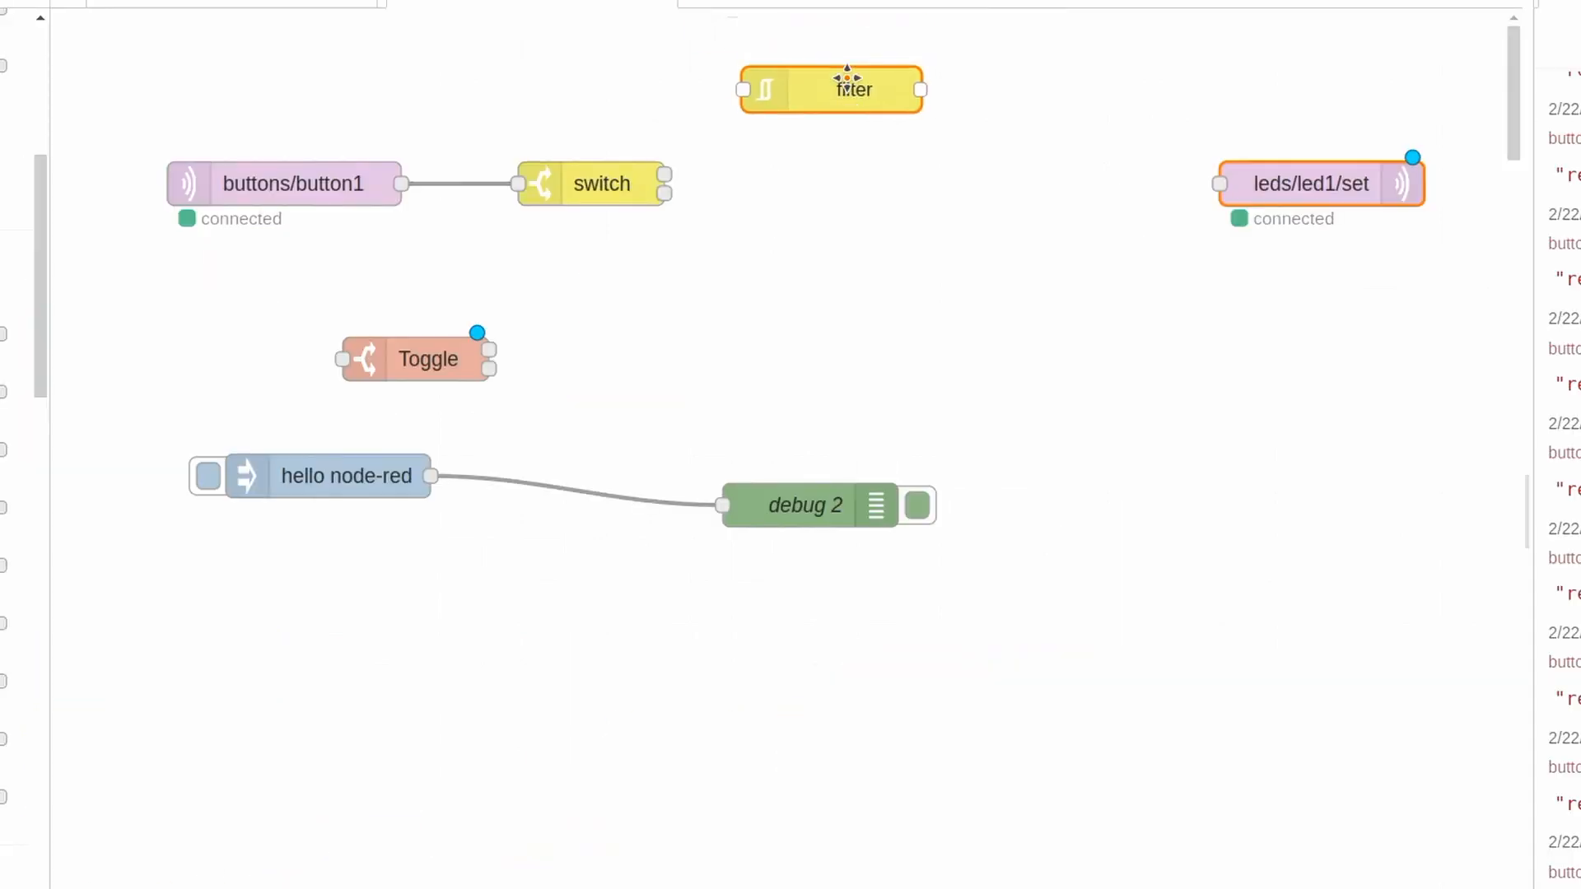
pyautogui.moveTo(848, 79); pyautogui.dragTo(913, 113)
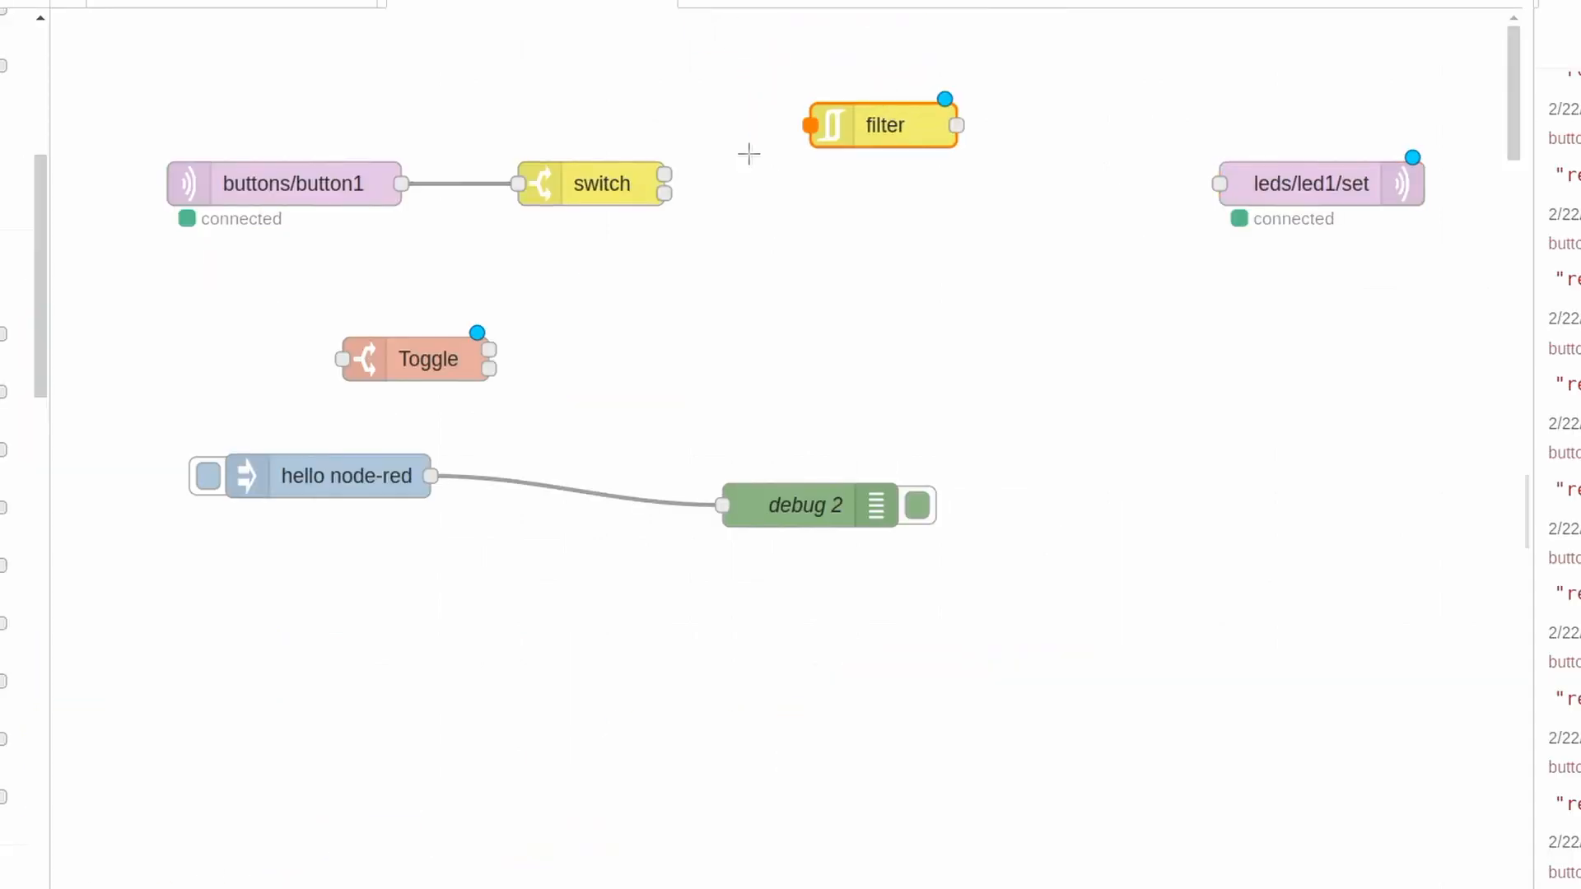
pyautogui.moveTo(662, 174); pyautogui.dragTo(890, 176)
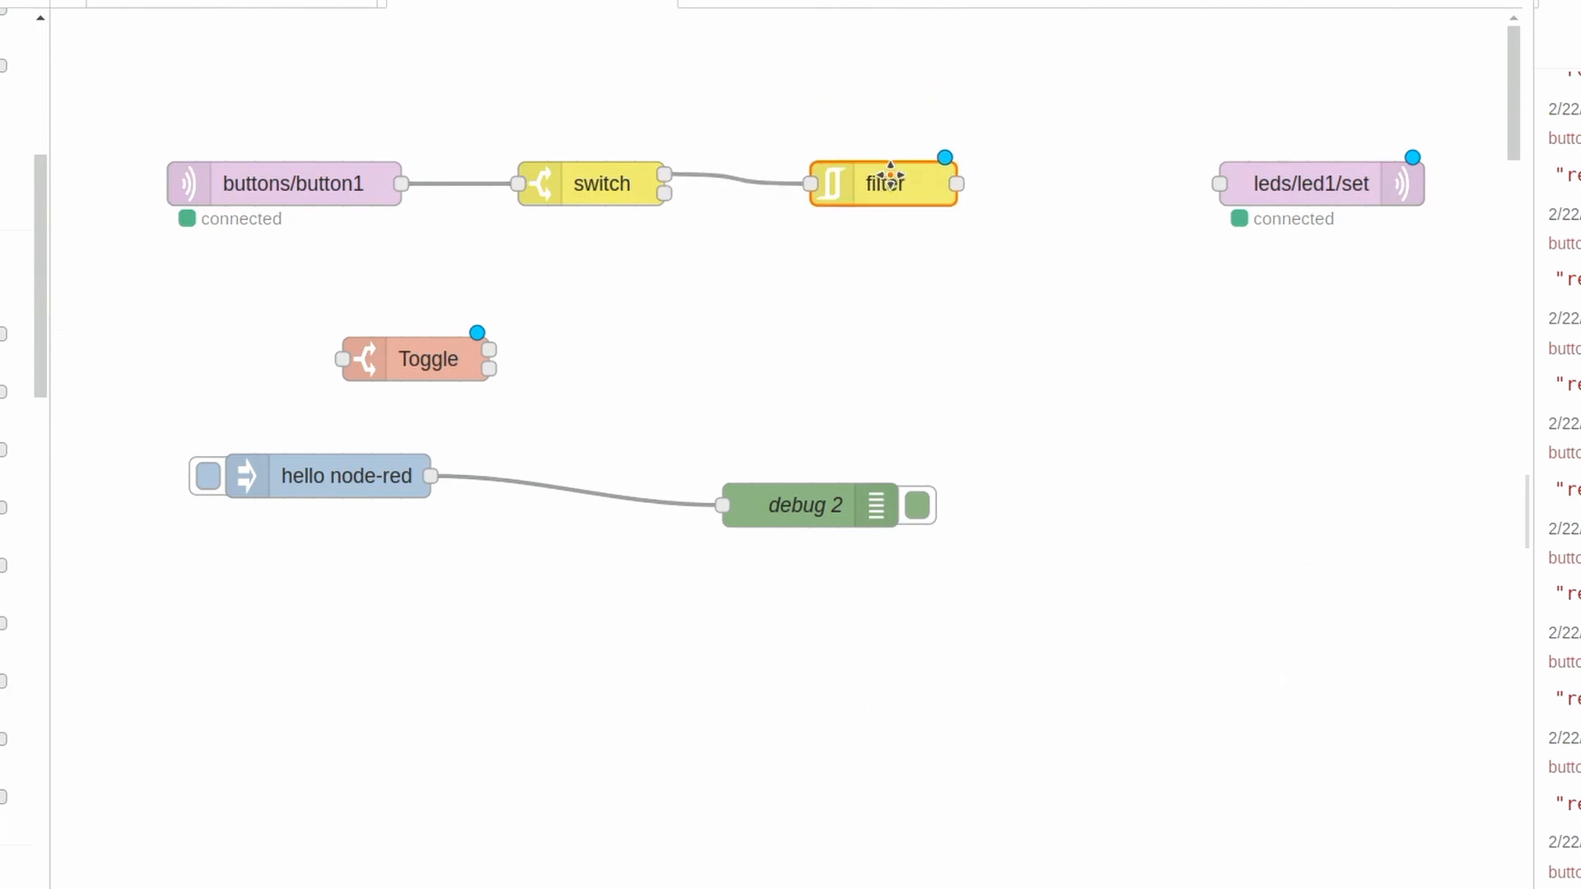
# - Remove the switch-to-filter wire and rearrange the row so buttons/button1 feeds the filter and the filter feeds the switch
pyautogui.click(755, 176)
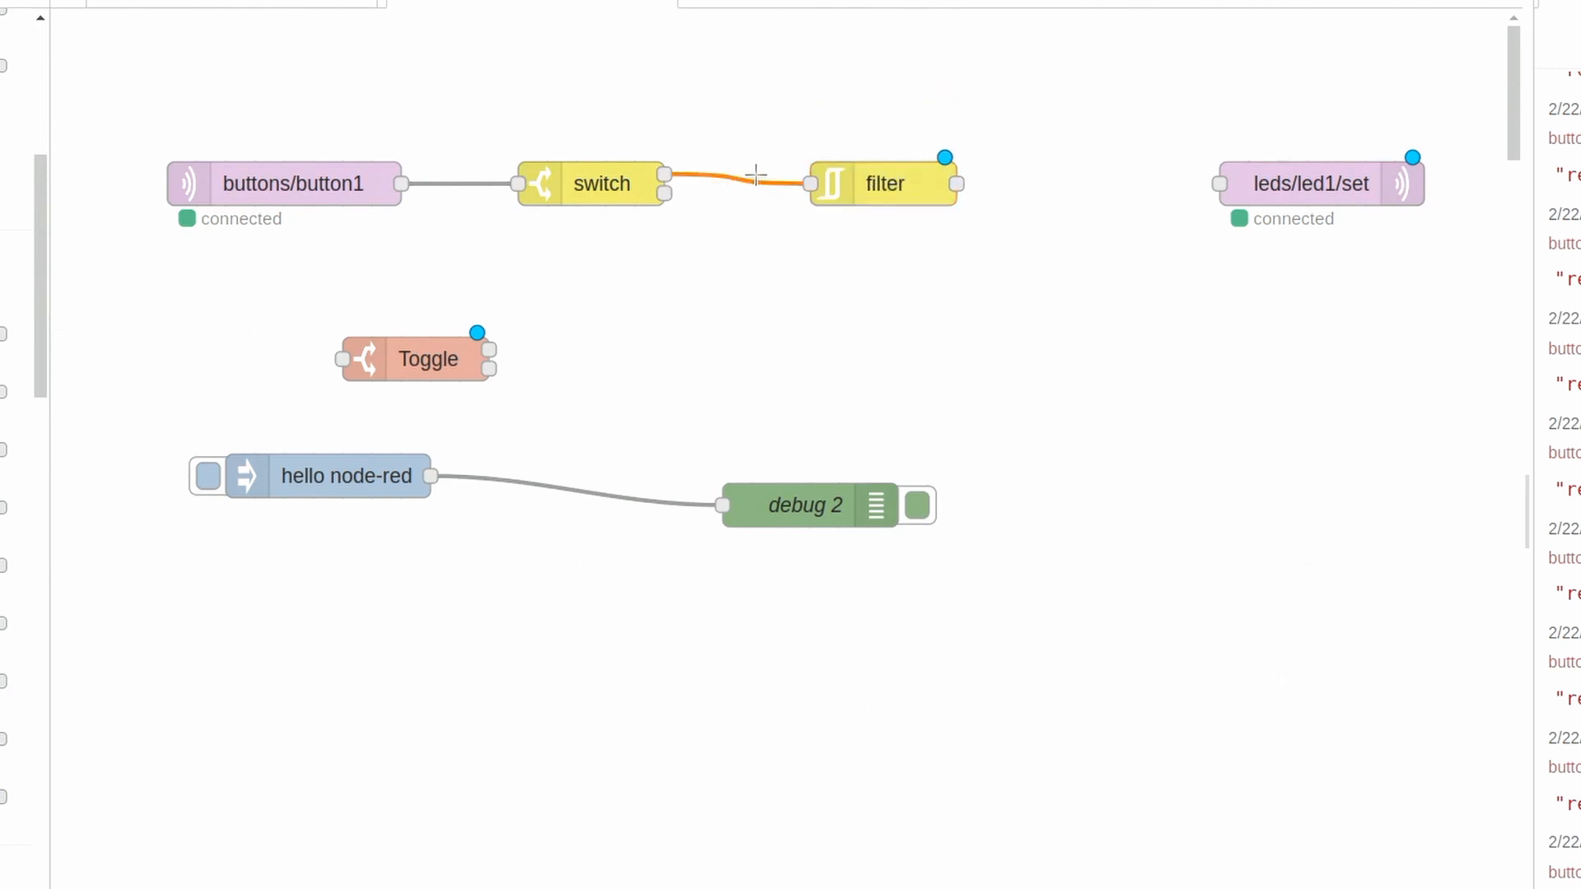
pyautogui.press('Delete')
pyautogui.moveTo(568, 177); pyautogui.dragTo(797, 265)
pyautogui.click(861, 185)
pyautogui.moveTo(861, 185); pyautogui.dragTo(530, 233)
pyautogui.moveTo(794, 276); pyautogui.dragTo(824, 216)
pyautogui.moveTo(590, 247); pyautogui.dragTo(609, 194)
pyautogui.moveTo(819, 211); pyautogui.dragTo(830, 182)
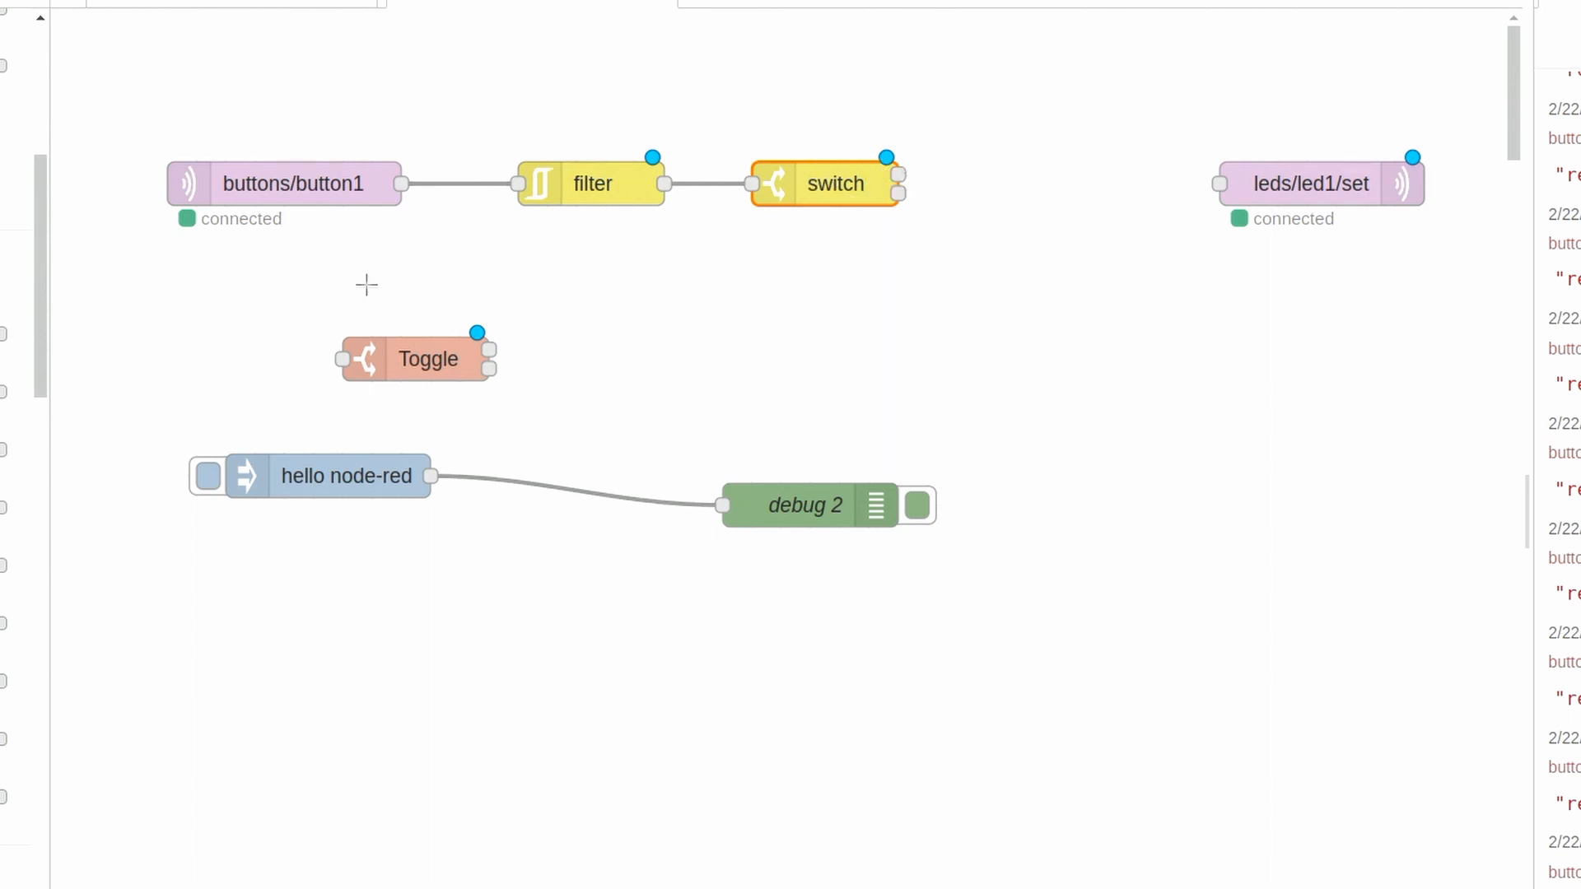
# - Move Toggle between the switch and leds/led1/set, and wire the switch's first output to its input
pyautogui.moveTo(407, 344); pyautogui.dragTo(1050, 169)
pyautogui.moveTo(900, 173); pyautogui.dragTo(996, 181)
pyautogui.click(1074, 188)
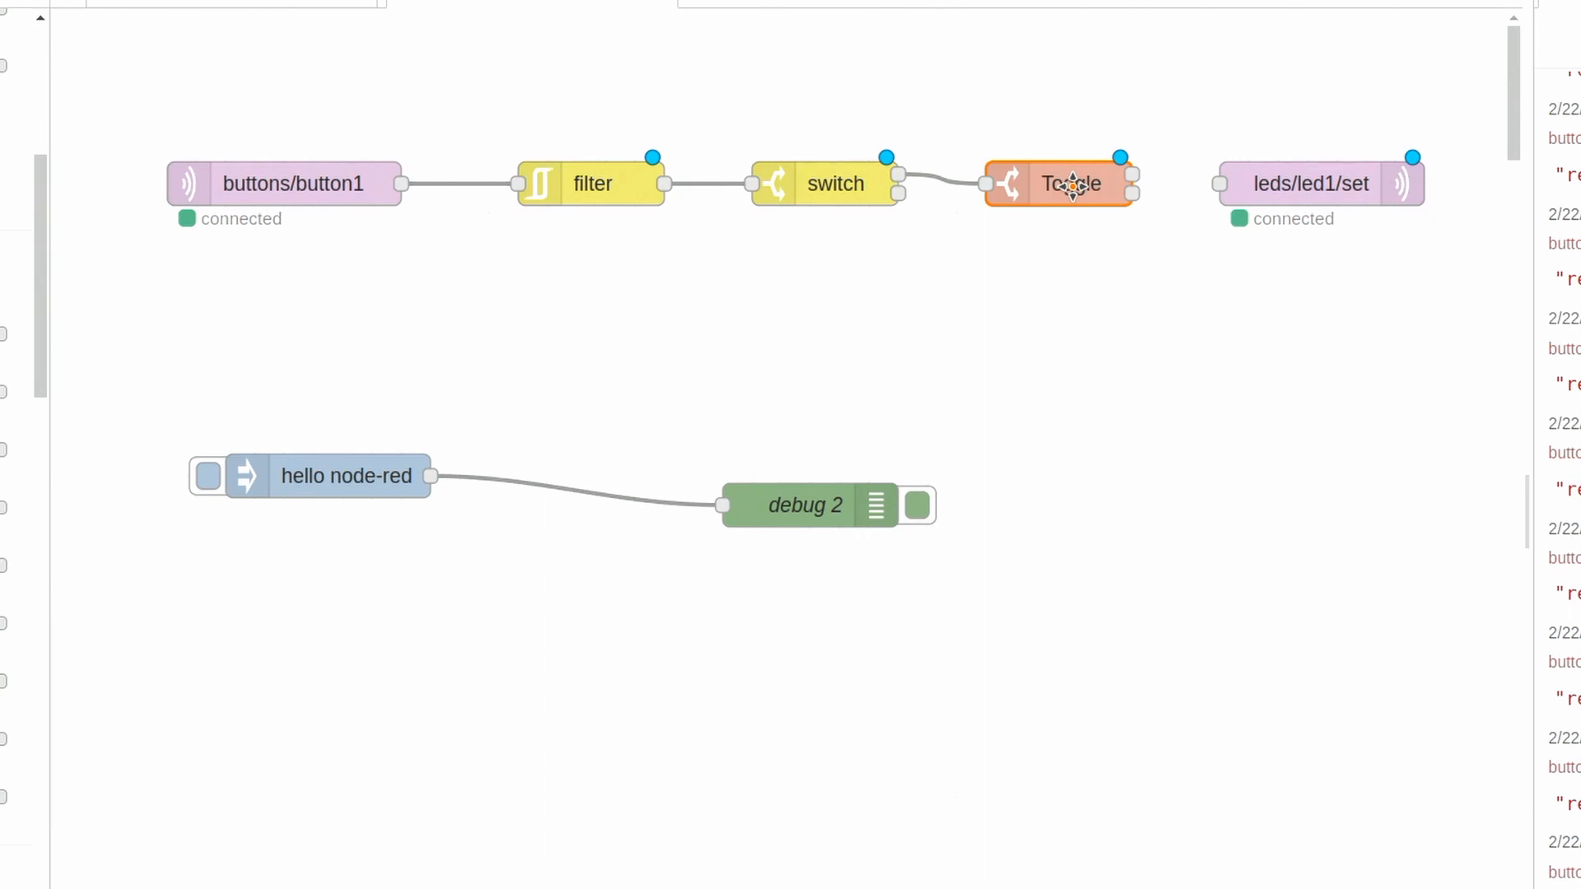
# - Check the Toggle node's option1 and option2 properties and keep them
pyautogui.doubleClick(1073, 186)
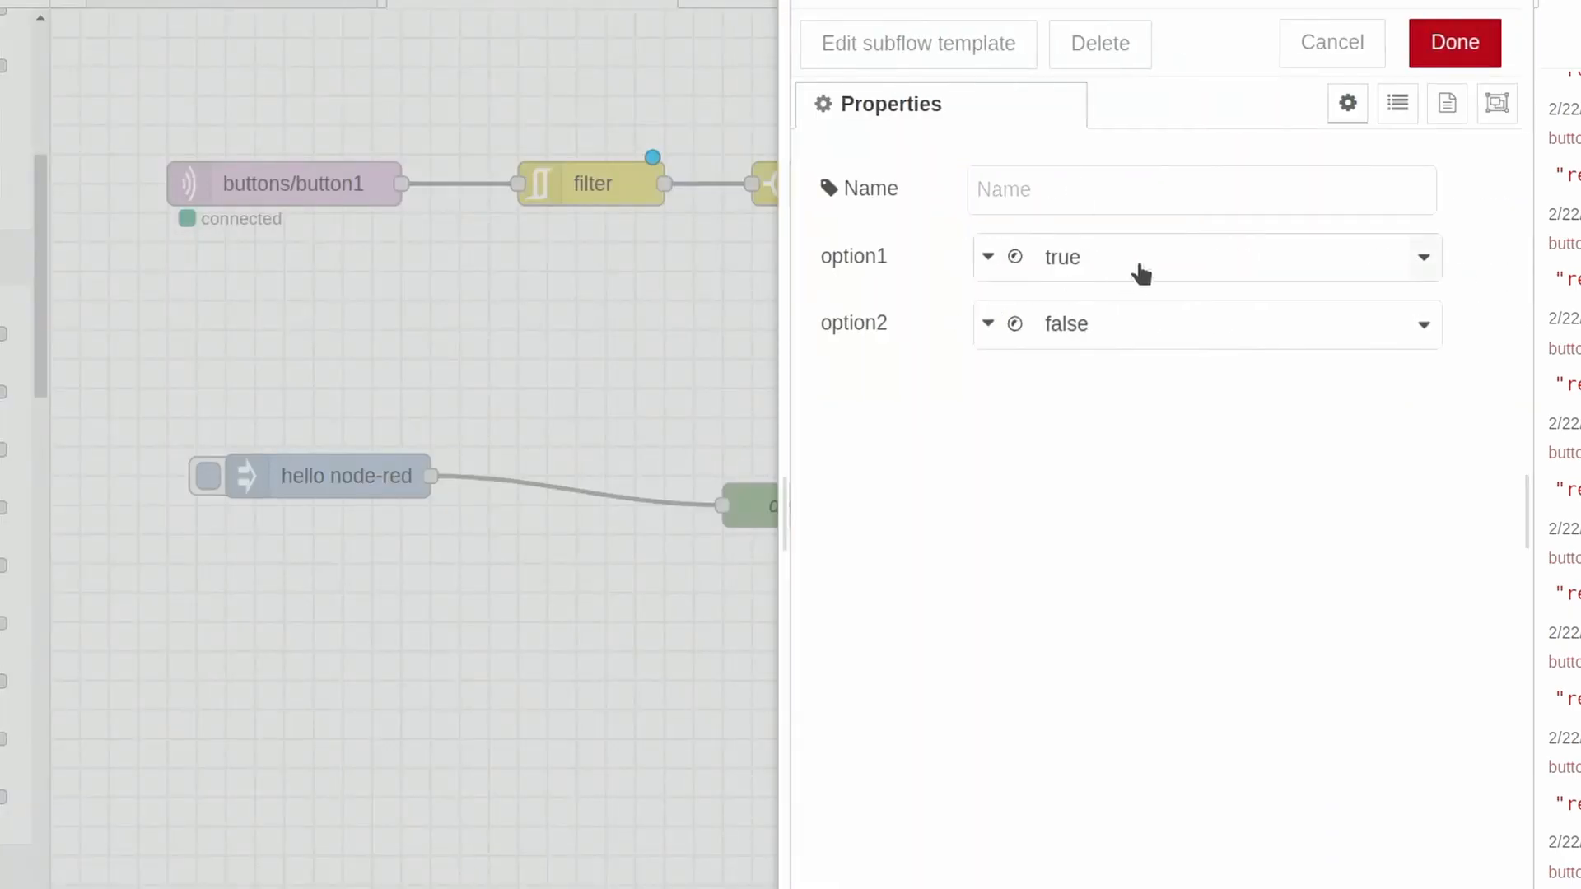
pyautogui.click(1141, 274)
pyautogui.click(1219, 176)
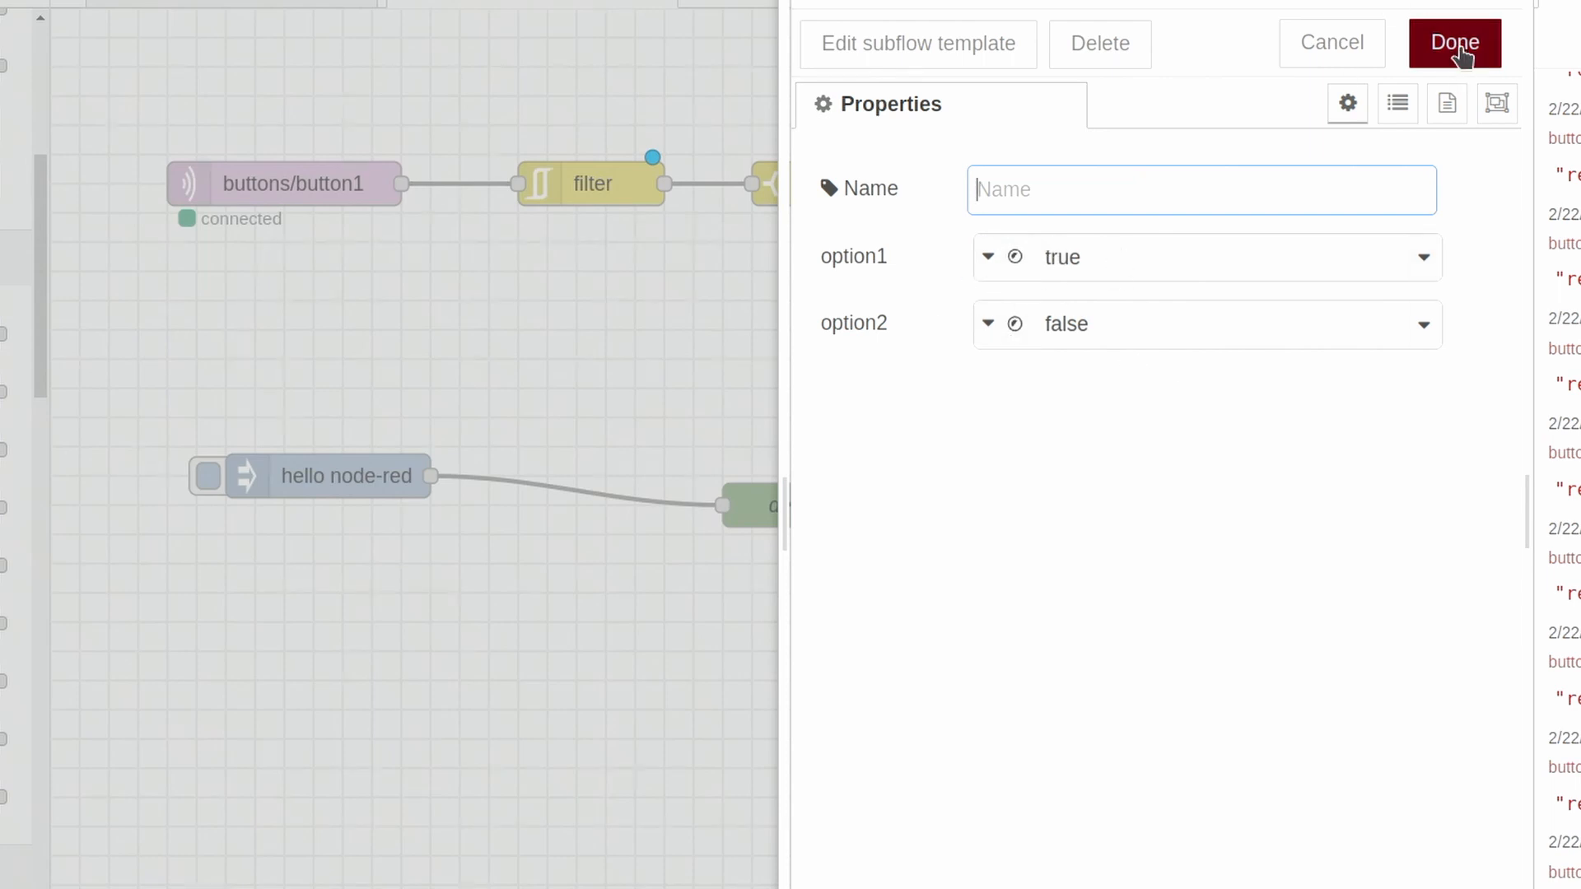
pyautogui.click(1434, 43)
# - Move leds/led1/set farther right, connect both Toggle outputs to it, and deploy the flow
pyautogui.moveTo(1355, 191); pyautogui.dragTo(1398, 191)
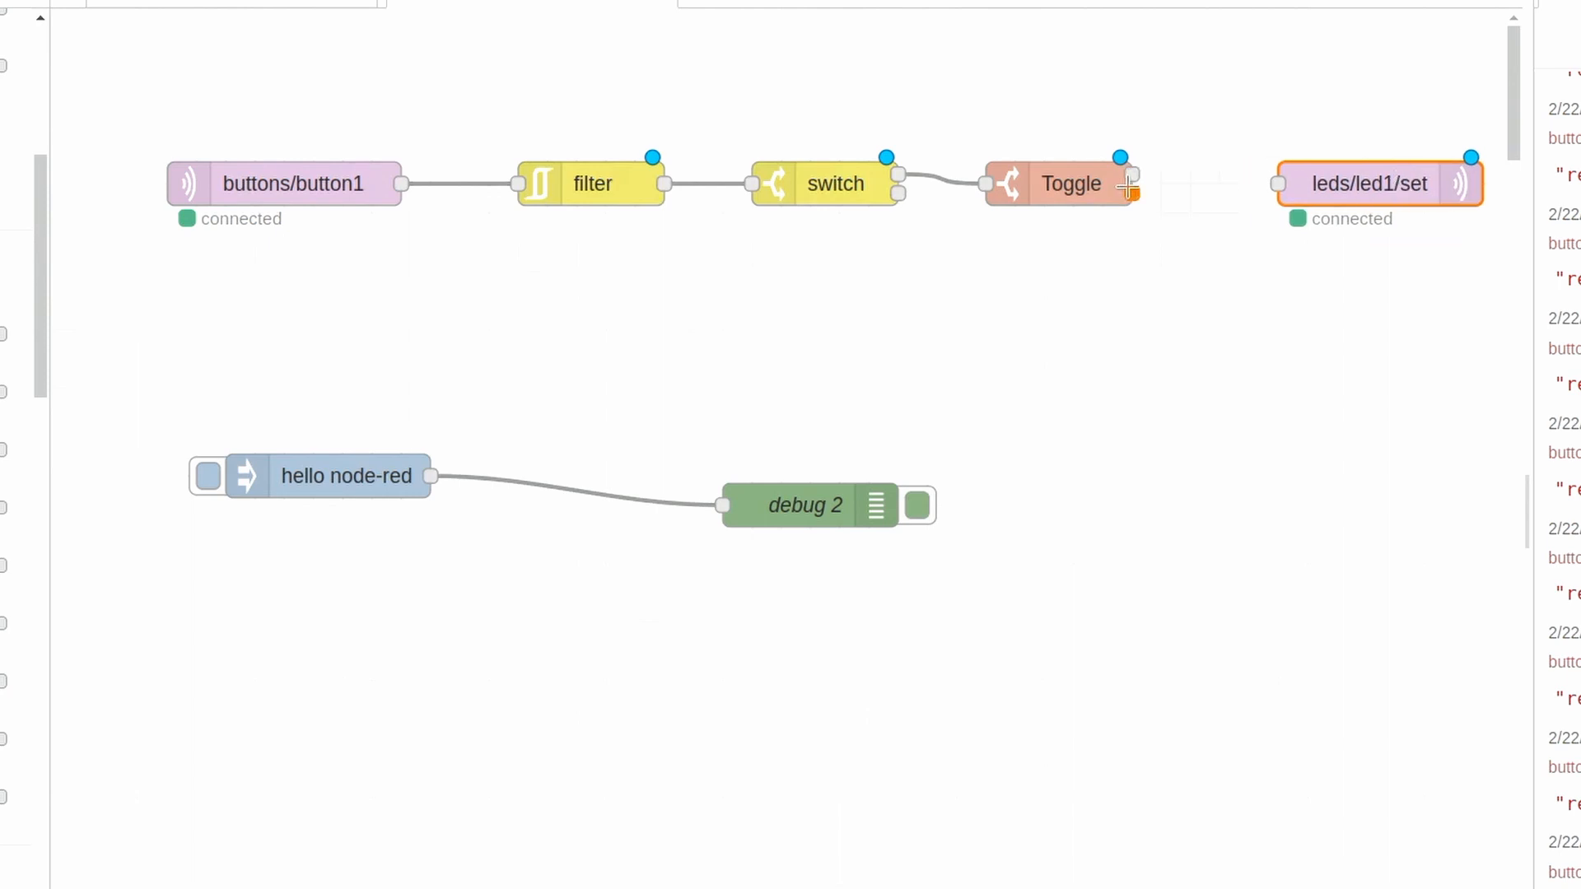
pyautogui.moveTo(1133, 175); pyautogui.dragTo(1278, 183)
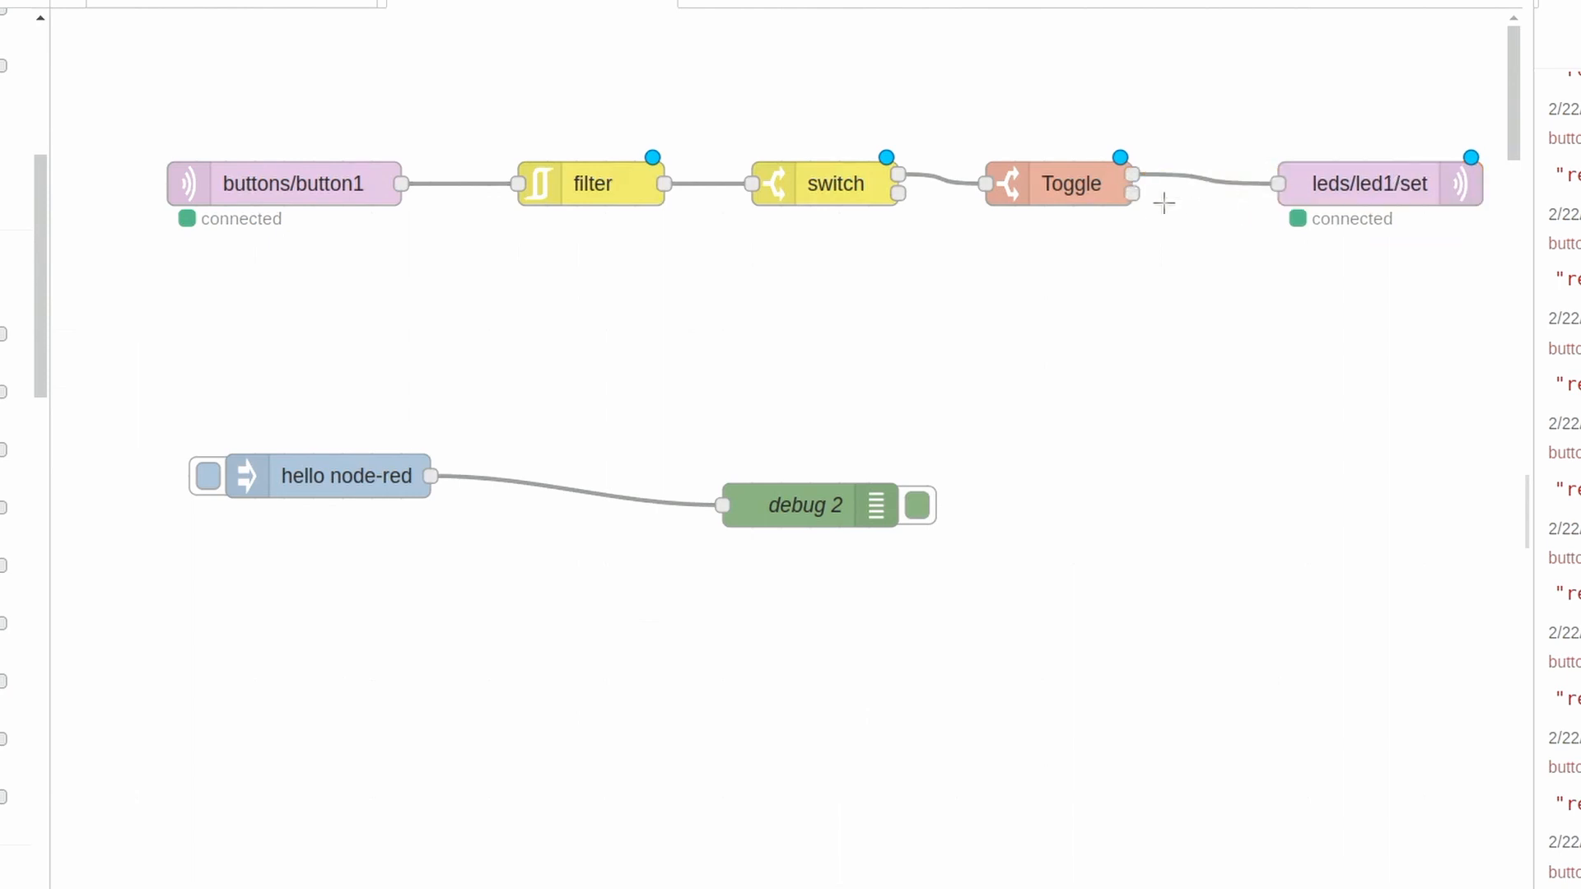
pyautogui.moveTo(1133, 193); pyautogui.dragTo(1278, 184)
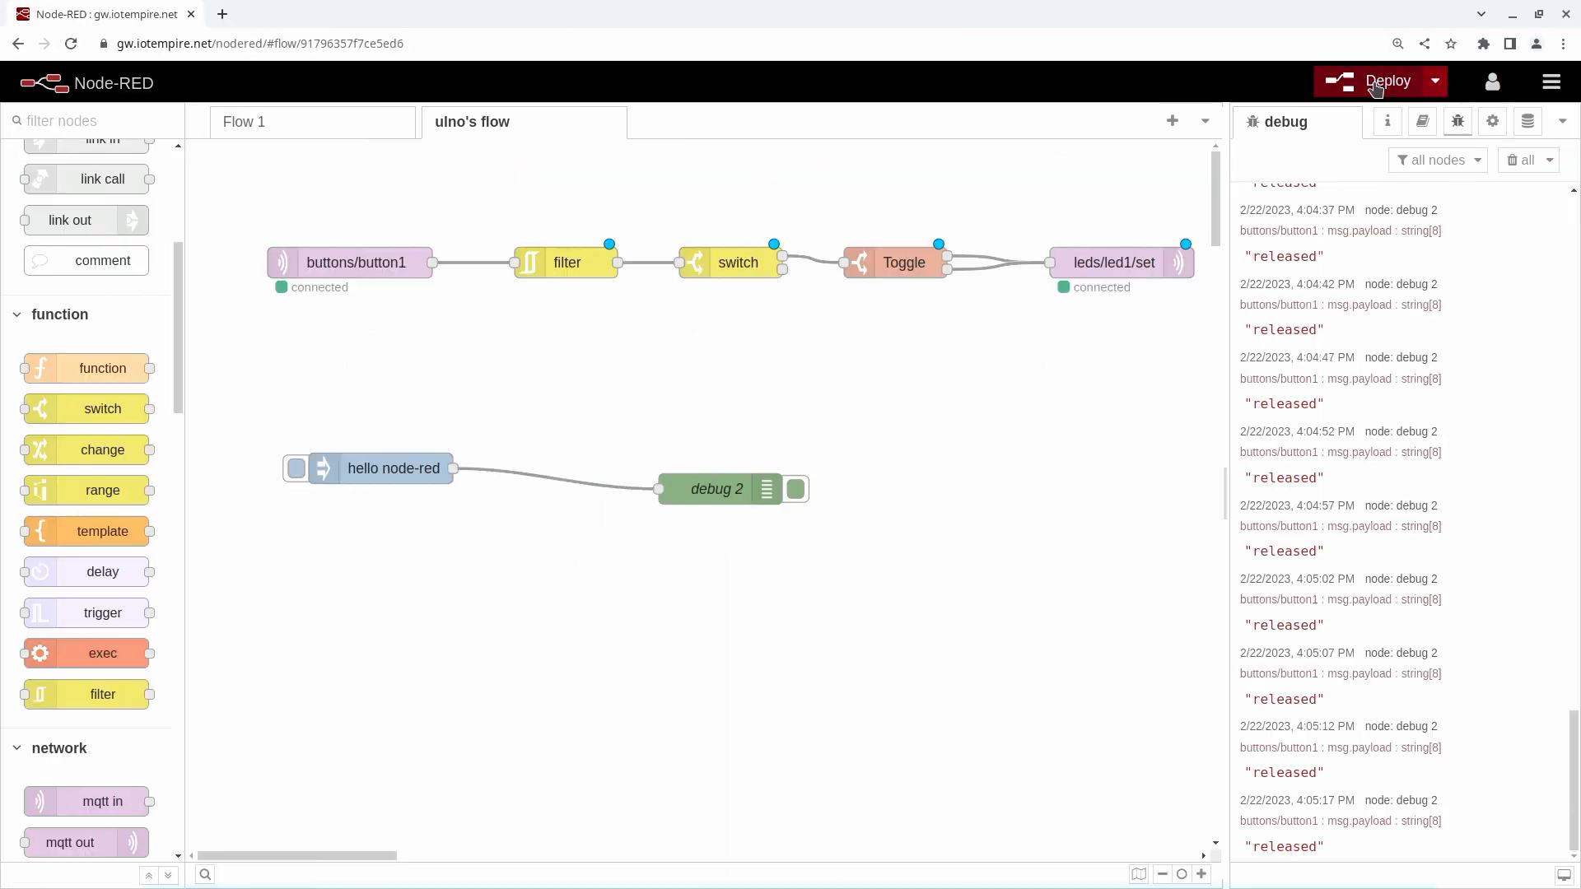
pyautogui.click(1378, 84)
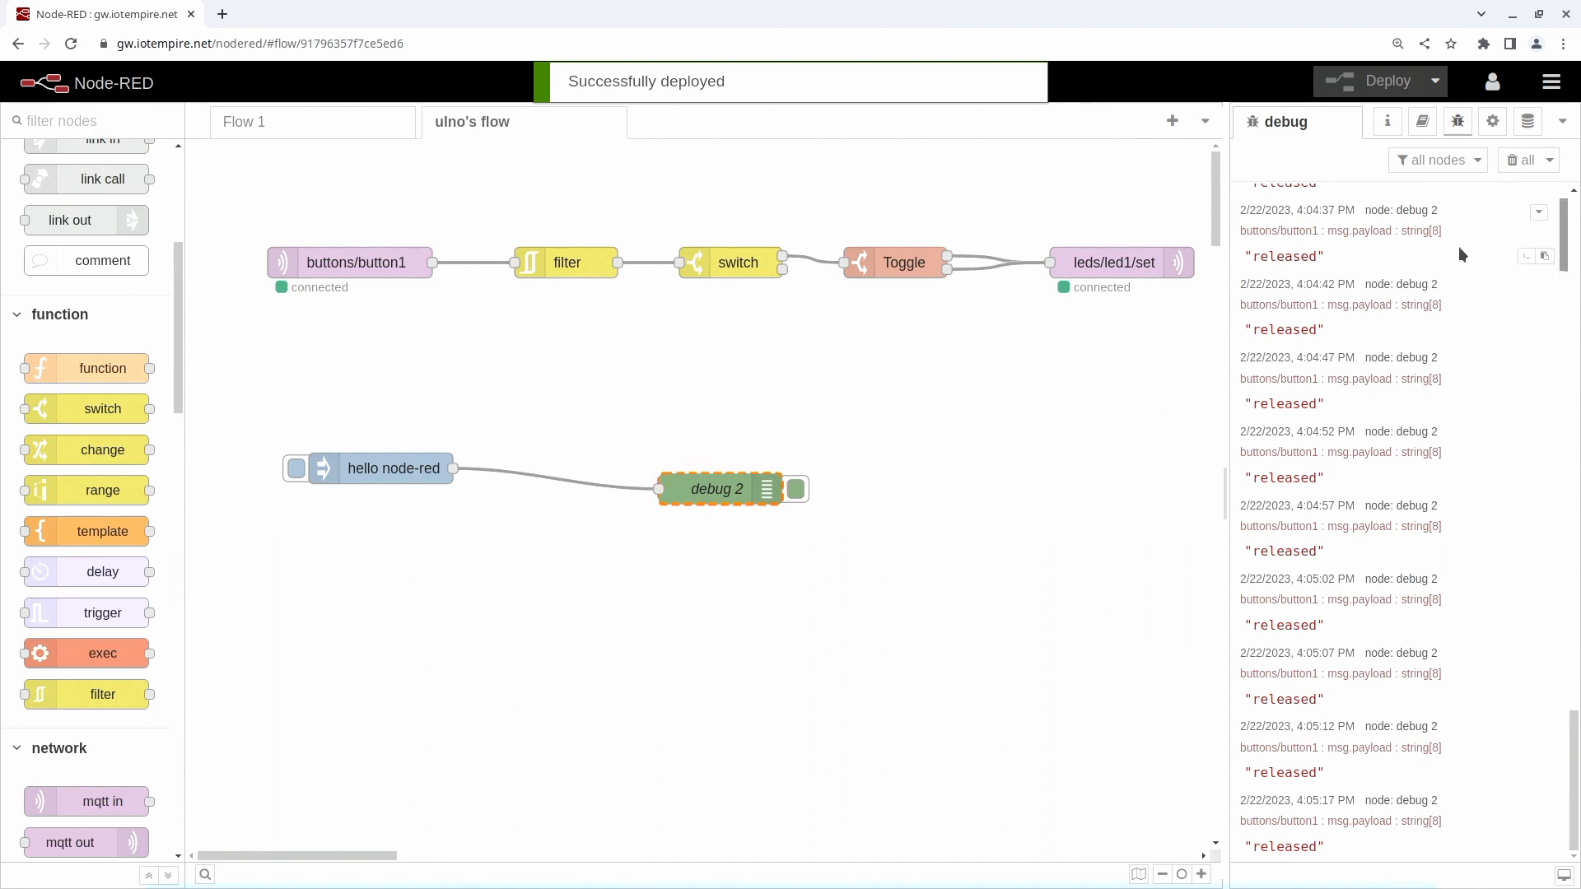
# - Move leds/led1/set down out of the row and delete both wires coming from Toggle
pyautogui.click(478, 473)
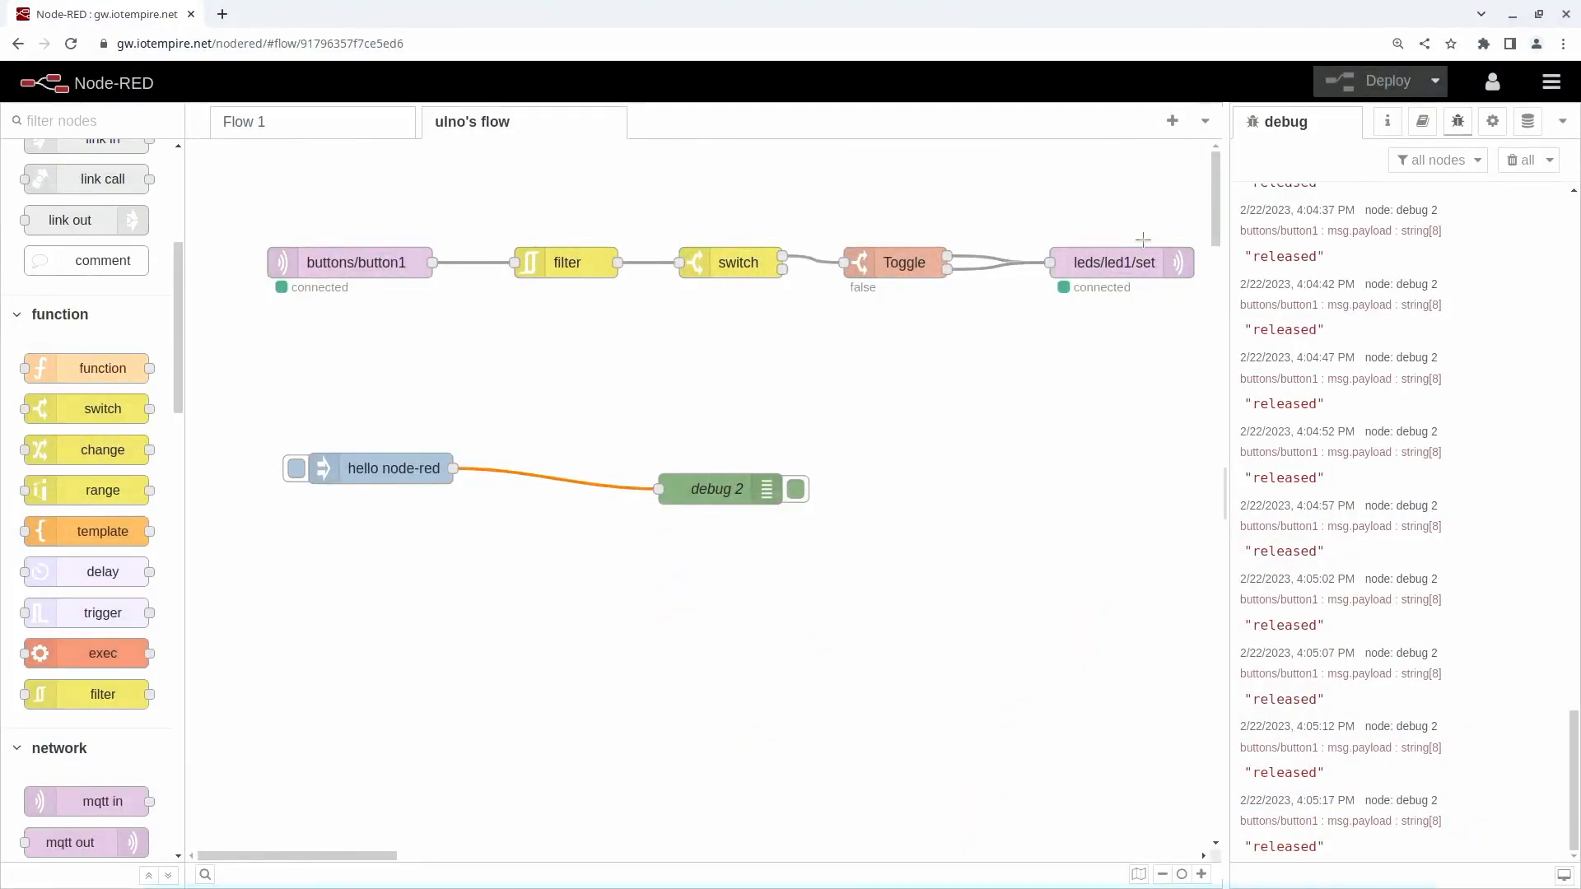
pyautogui.moveTo(1111, 263); pyautogui.dragTo(1117, 390)
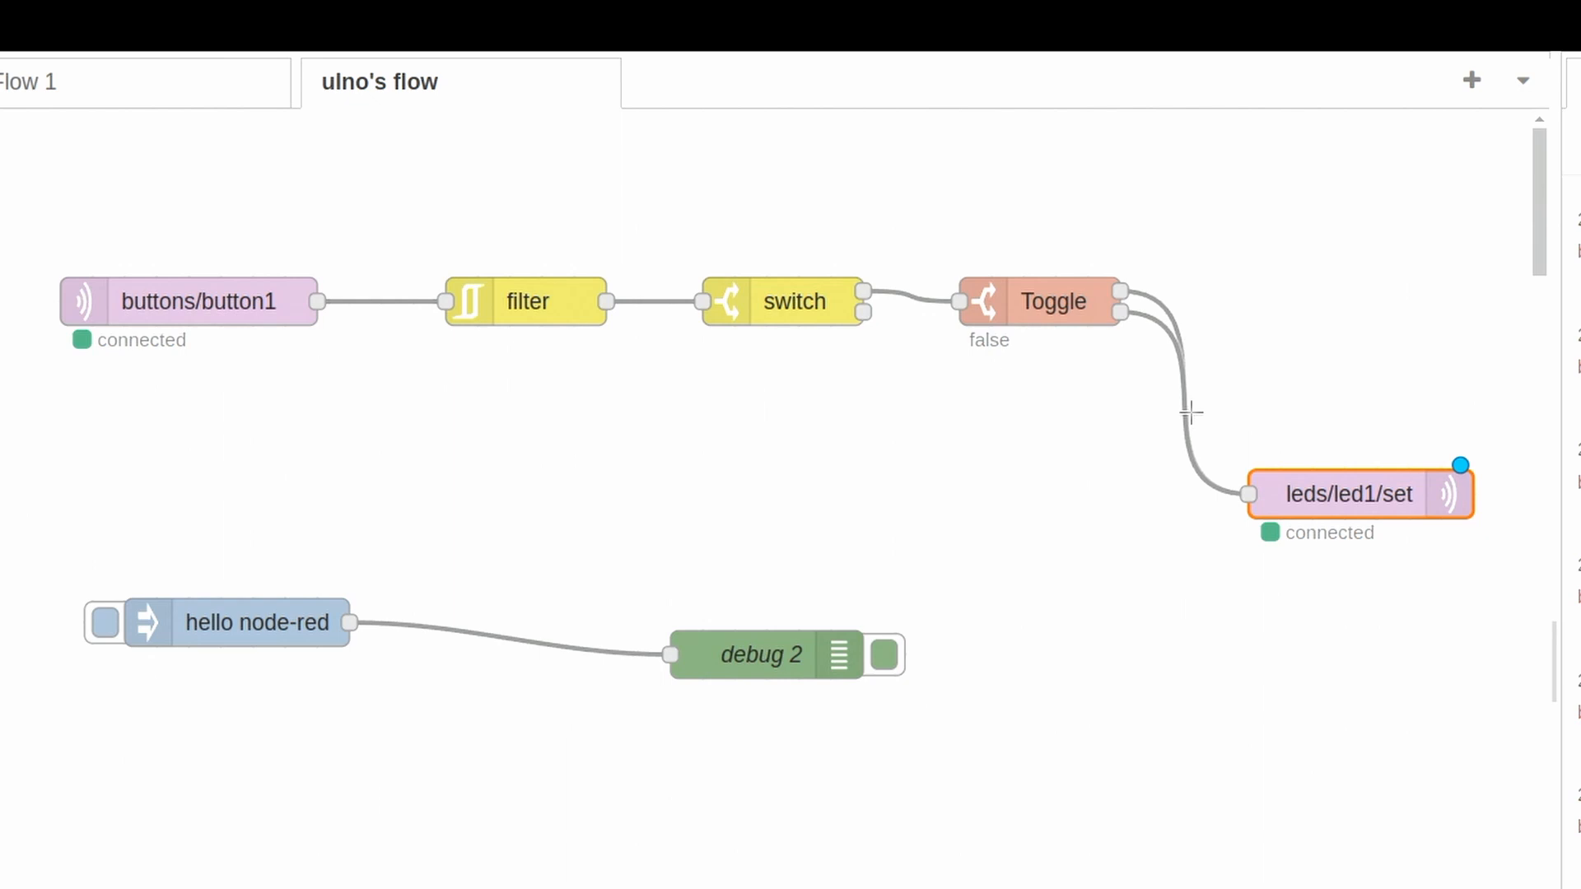
pyautogui.click(1190, 412)
pyautogui.press('Delete')
pyautogui.click(1190, 412)
pyautogui.press('Delete')
# - Check which values the Toggle node's option1 offers, and close its properties without changes
pyautogui.click(1069, 314)
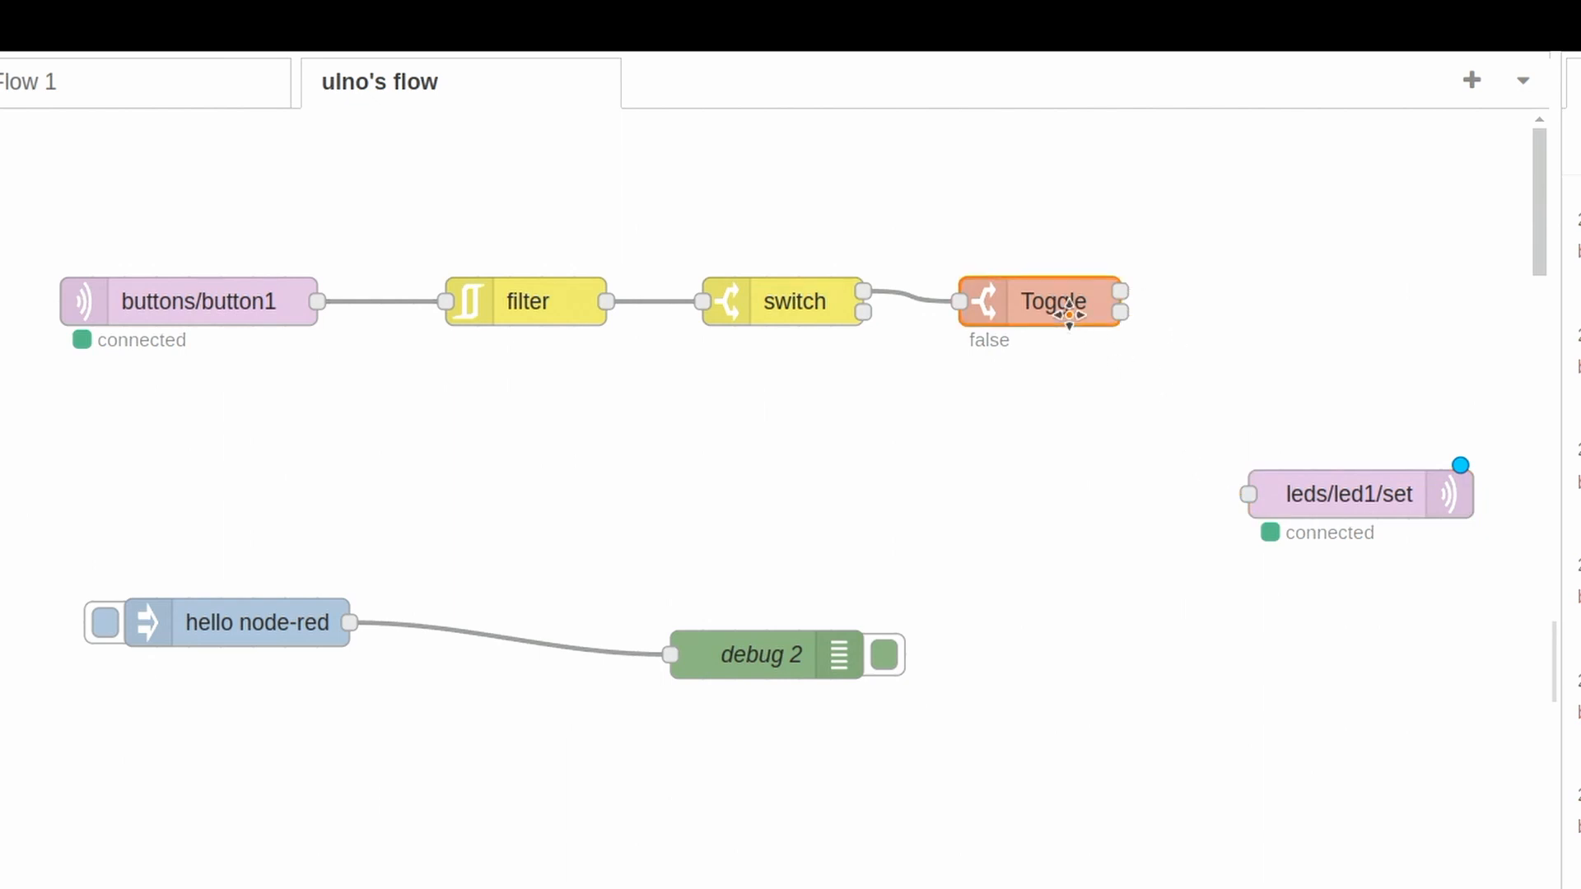
pyautogui.doubleClick(1070, 314)
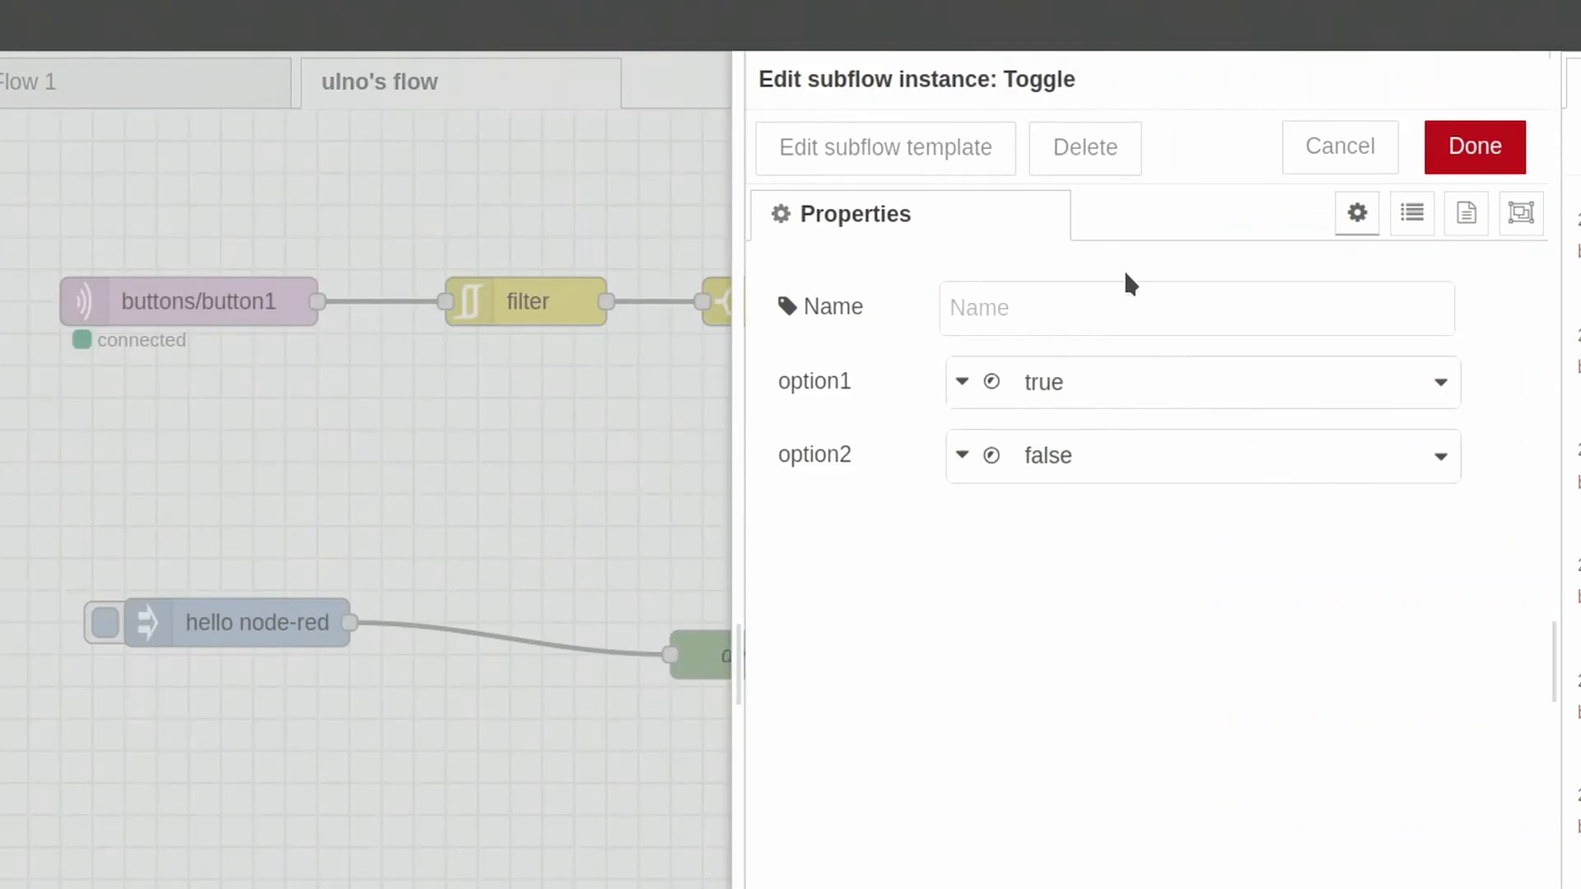
pyautogui.click(1435, 388)
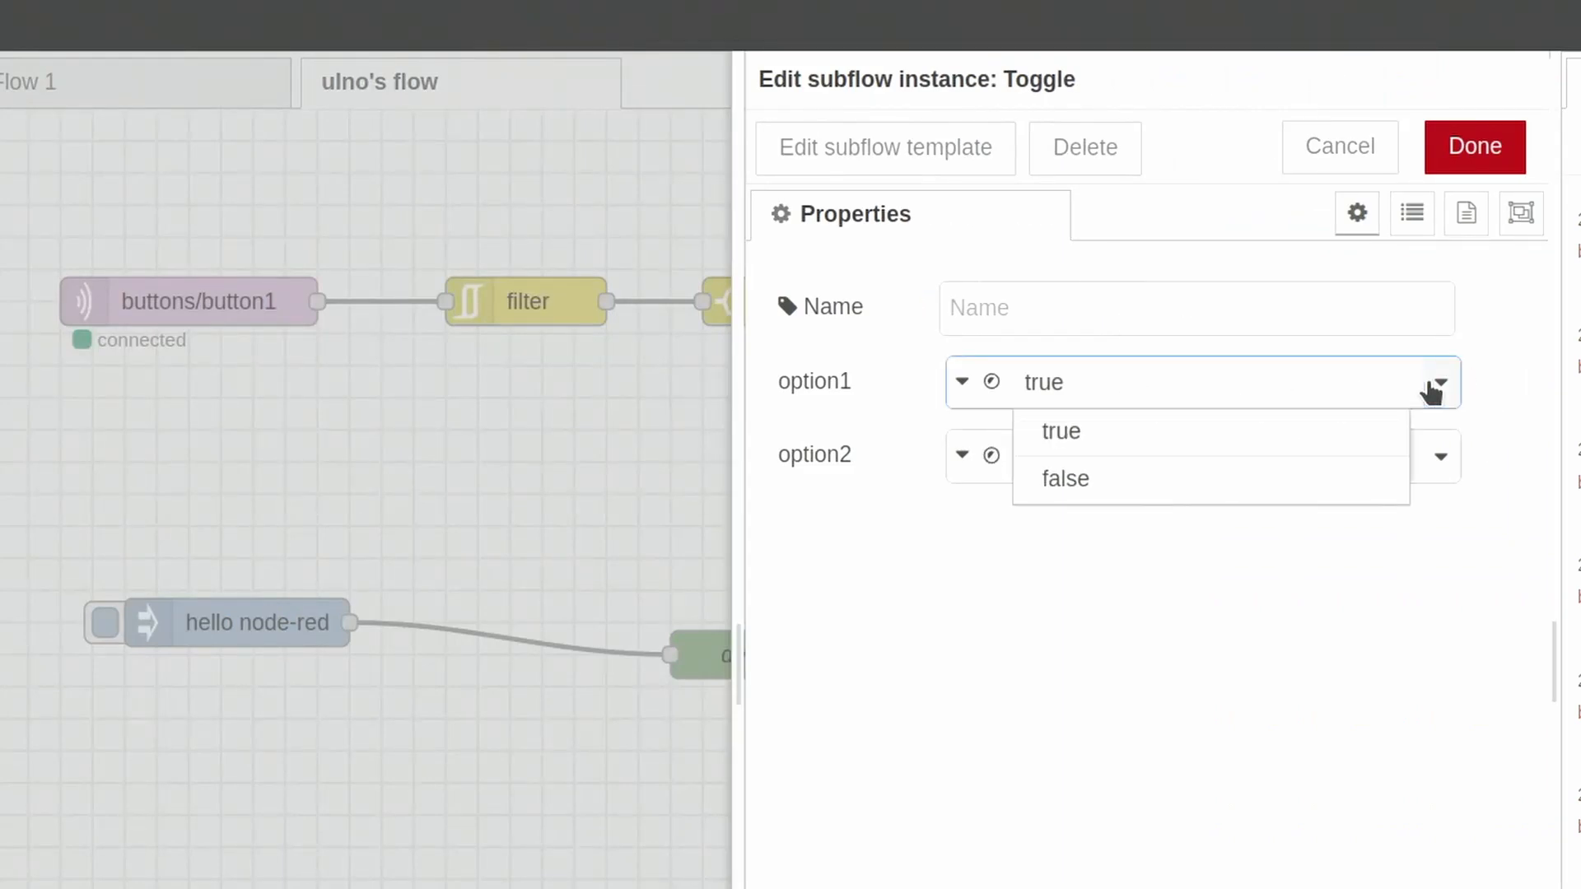
pyautogui.click(1529, 298)
pyautogui.click(1341, 148)
# - Move Toggle down below the filter, and add a change node between it and leds/led1/set
pyautogui.moveTo(1059, 304); pyautogui.dragTo(587, 494)
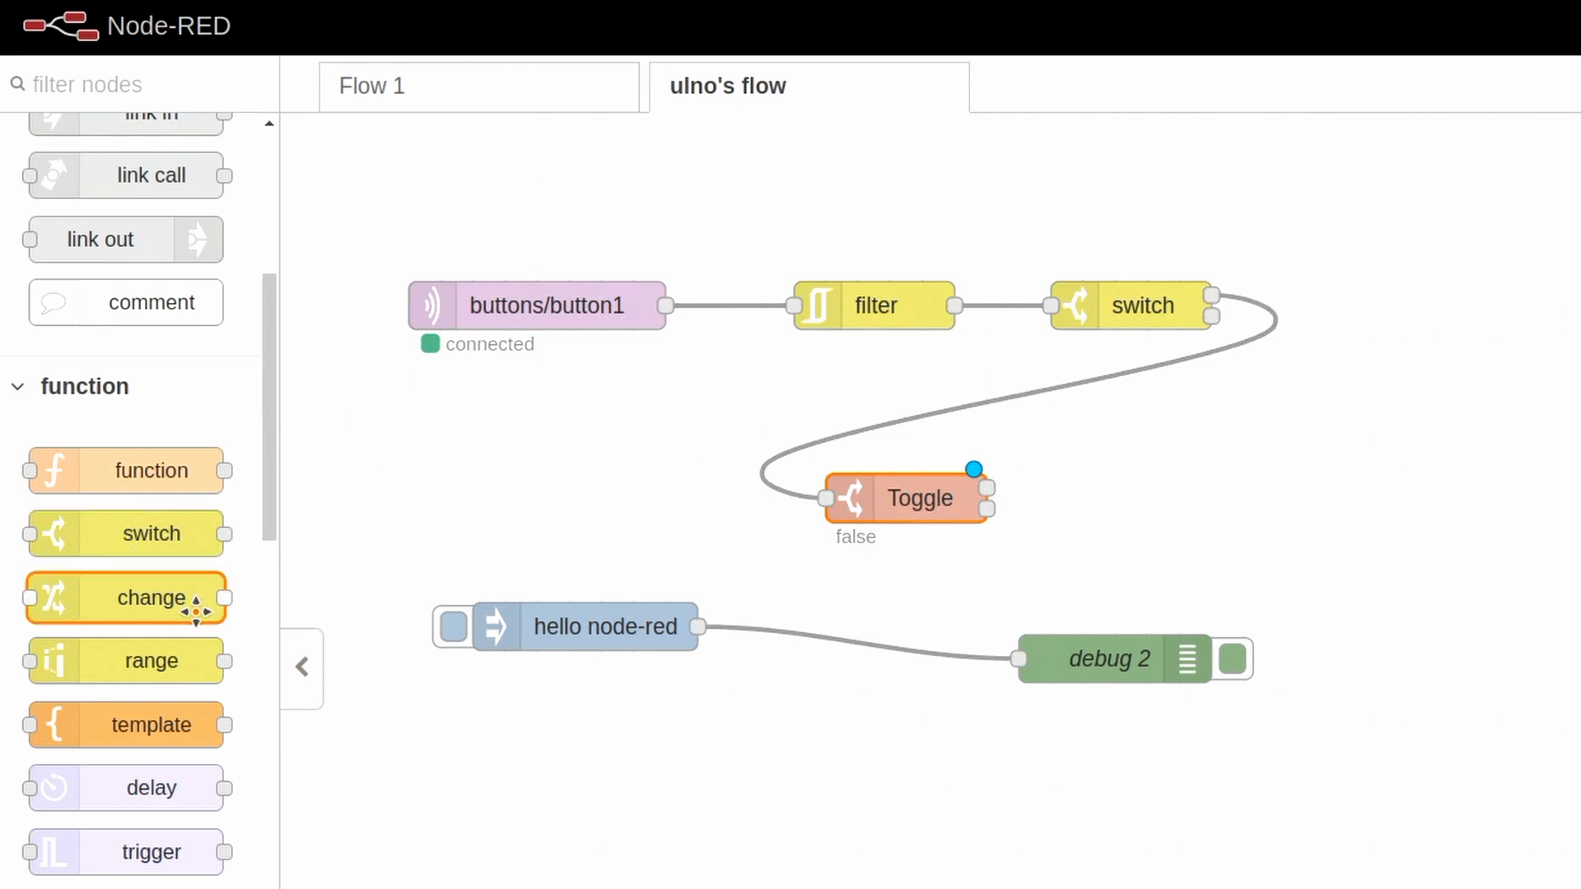
pyautogui.moveTo(144, 601)
pyautogui.mouseDown()
pyautogui.moveTo(1209, 553)
pyautogui.moveTo(1314, 466)
pyautogui.mouseUp()
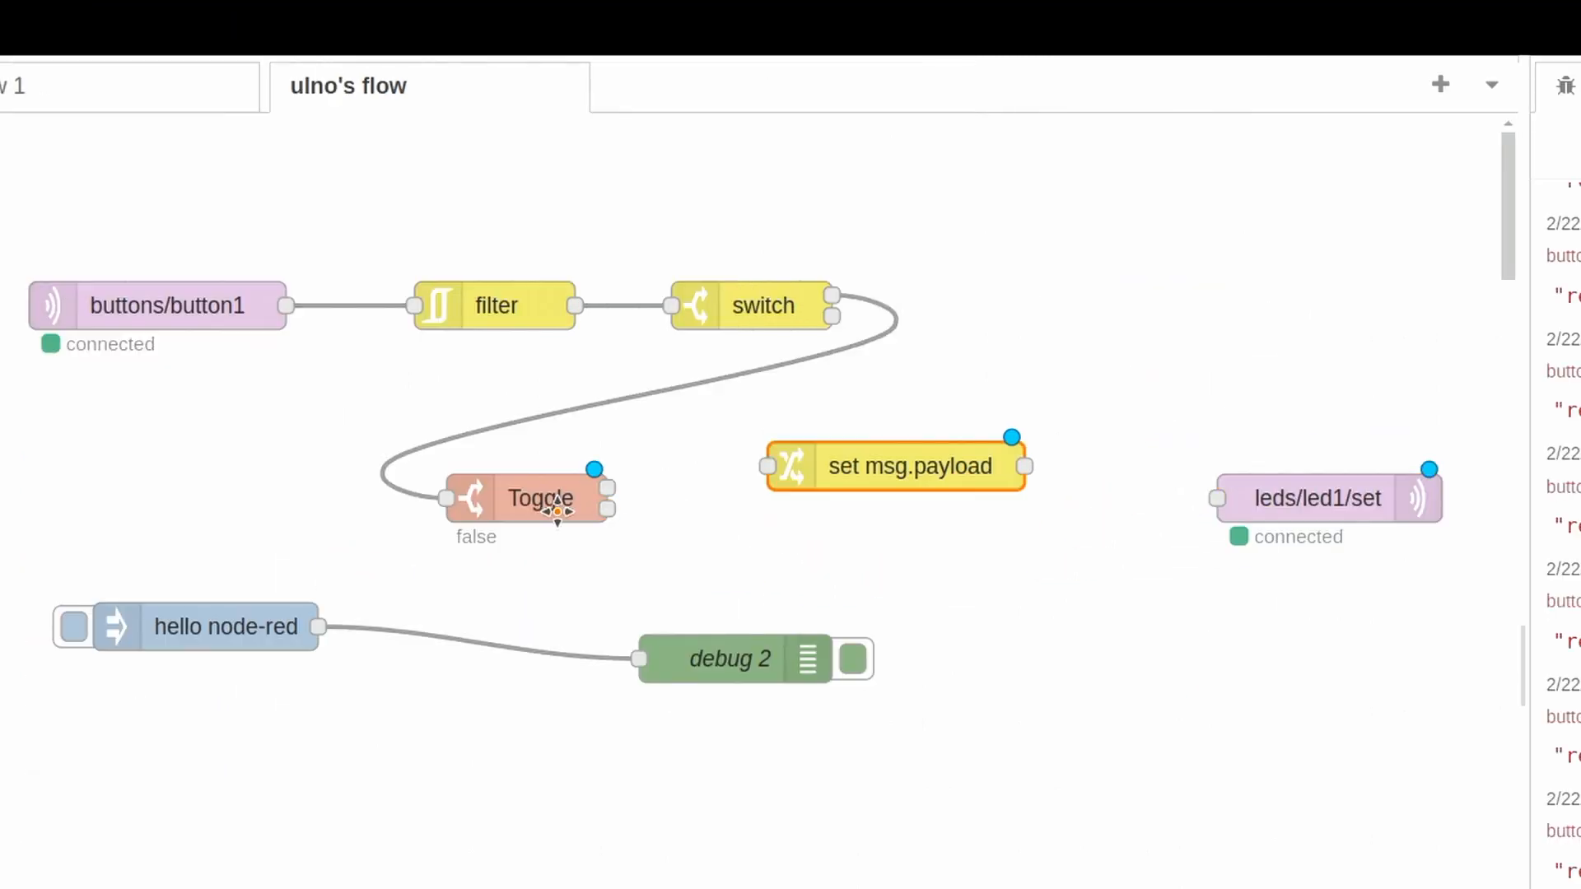
pyautogui.doubleClick(933, 511)
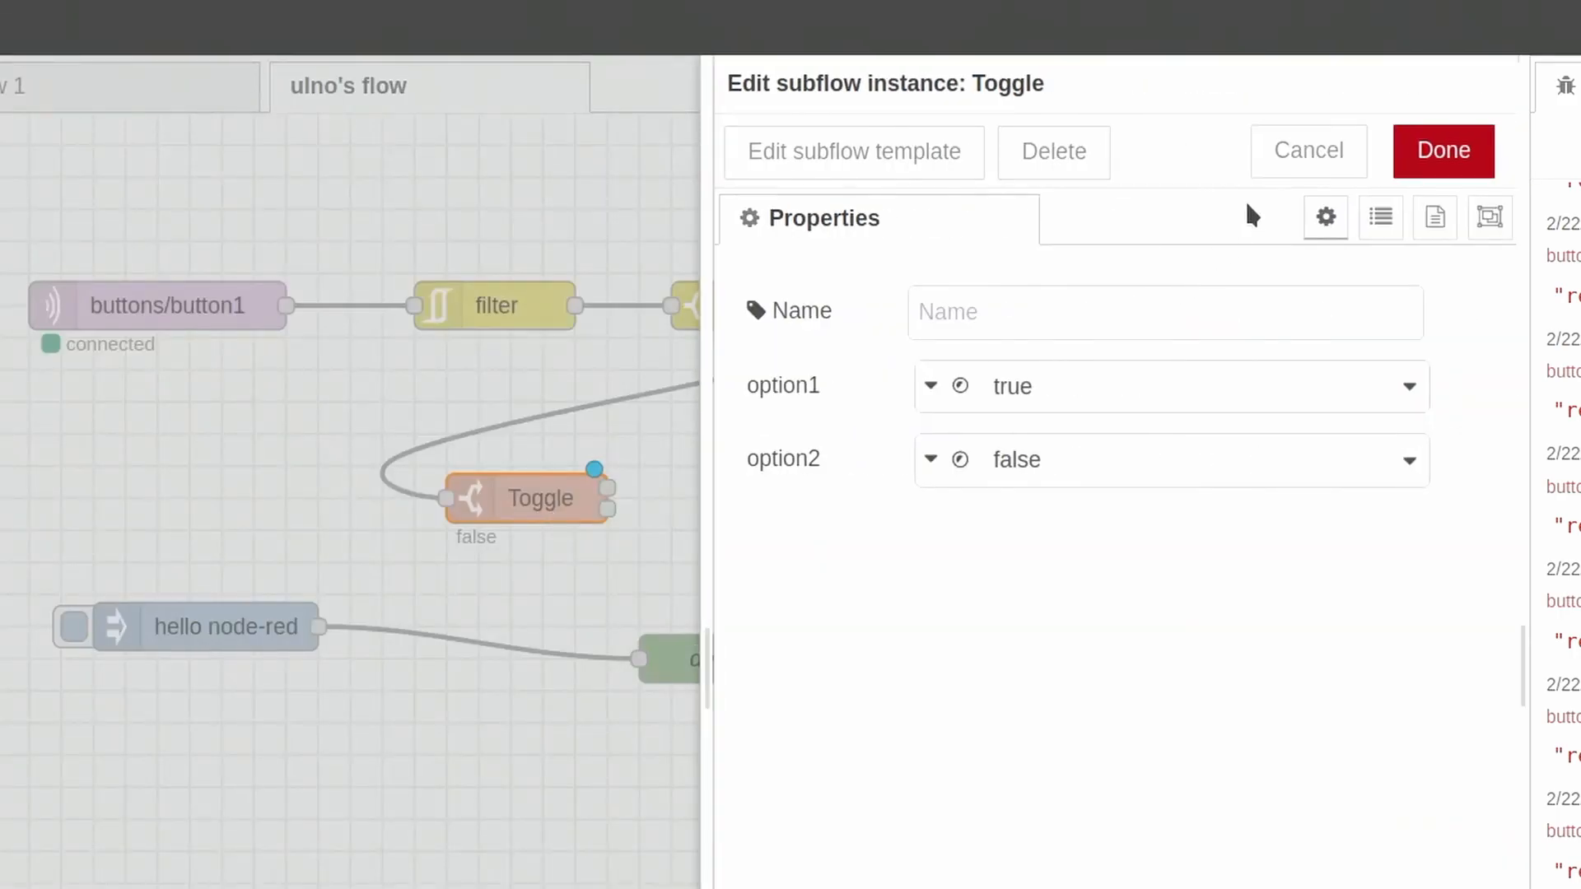
pyautogui.click(1311, 155)
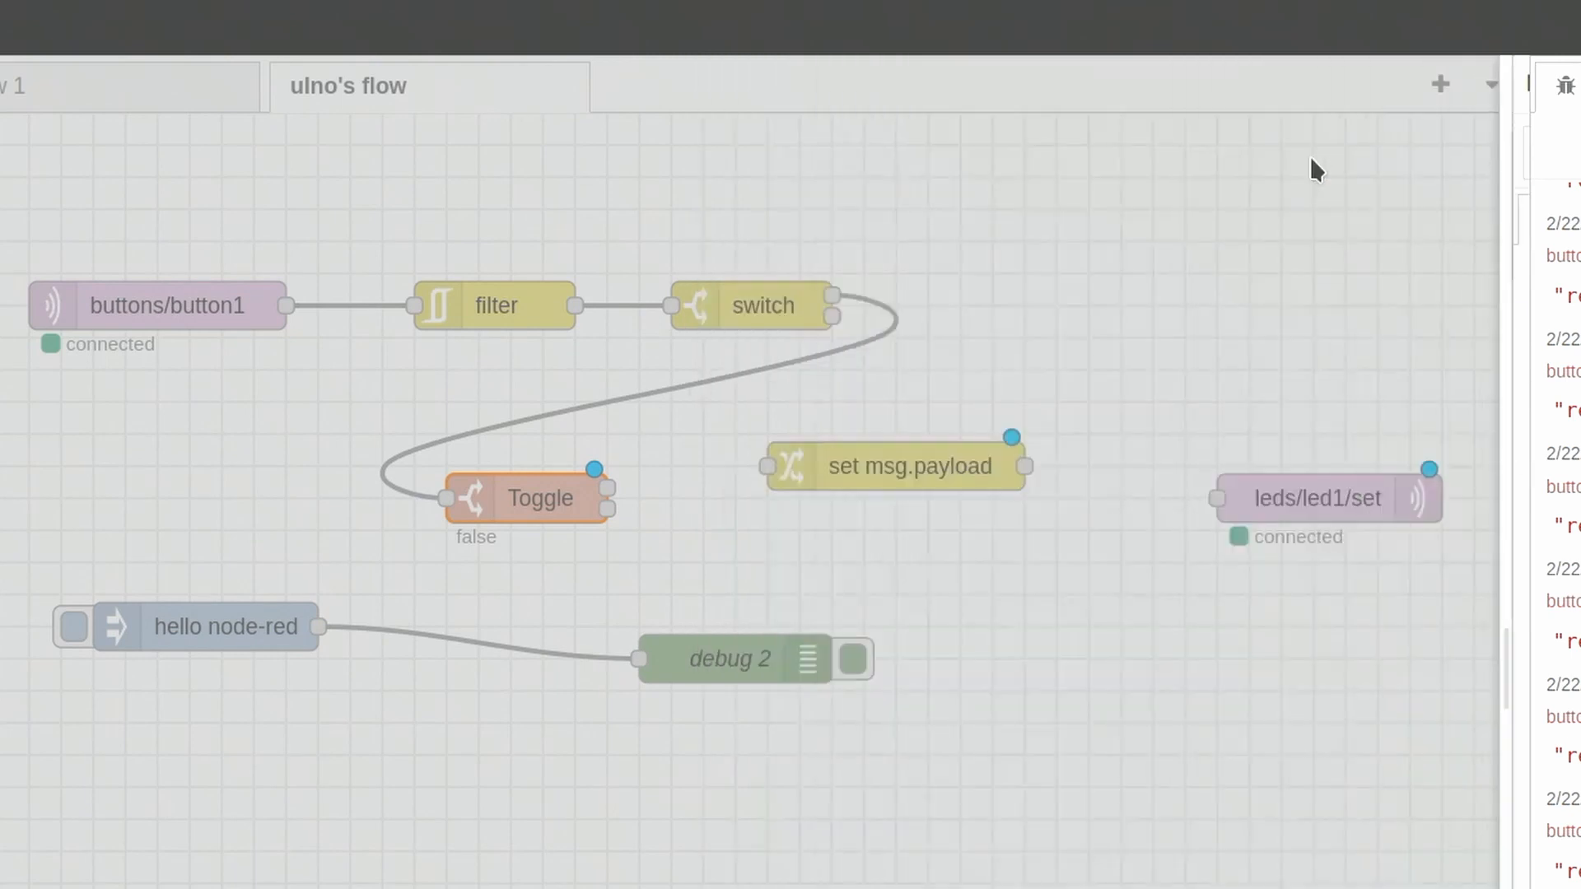
# - Disconnect hello node-red from debug 2, wire Toggle's first output to debug 2, and place debug 2 below the change node
pyautogui.click(455, 644)
pyautogui.press('Delete')
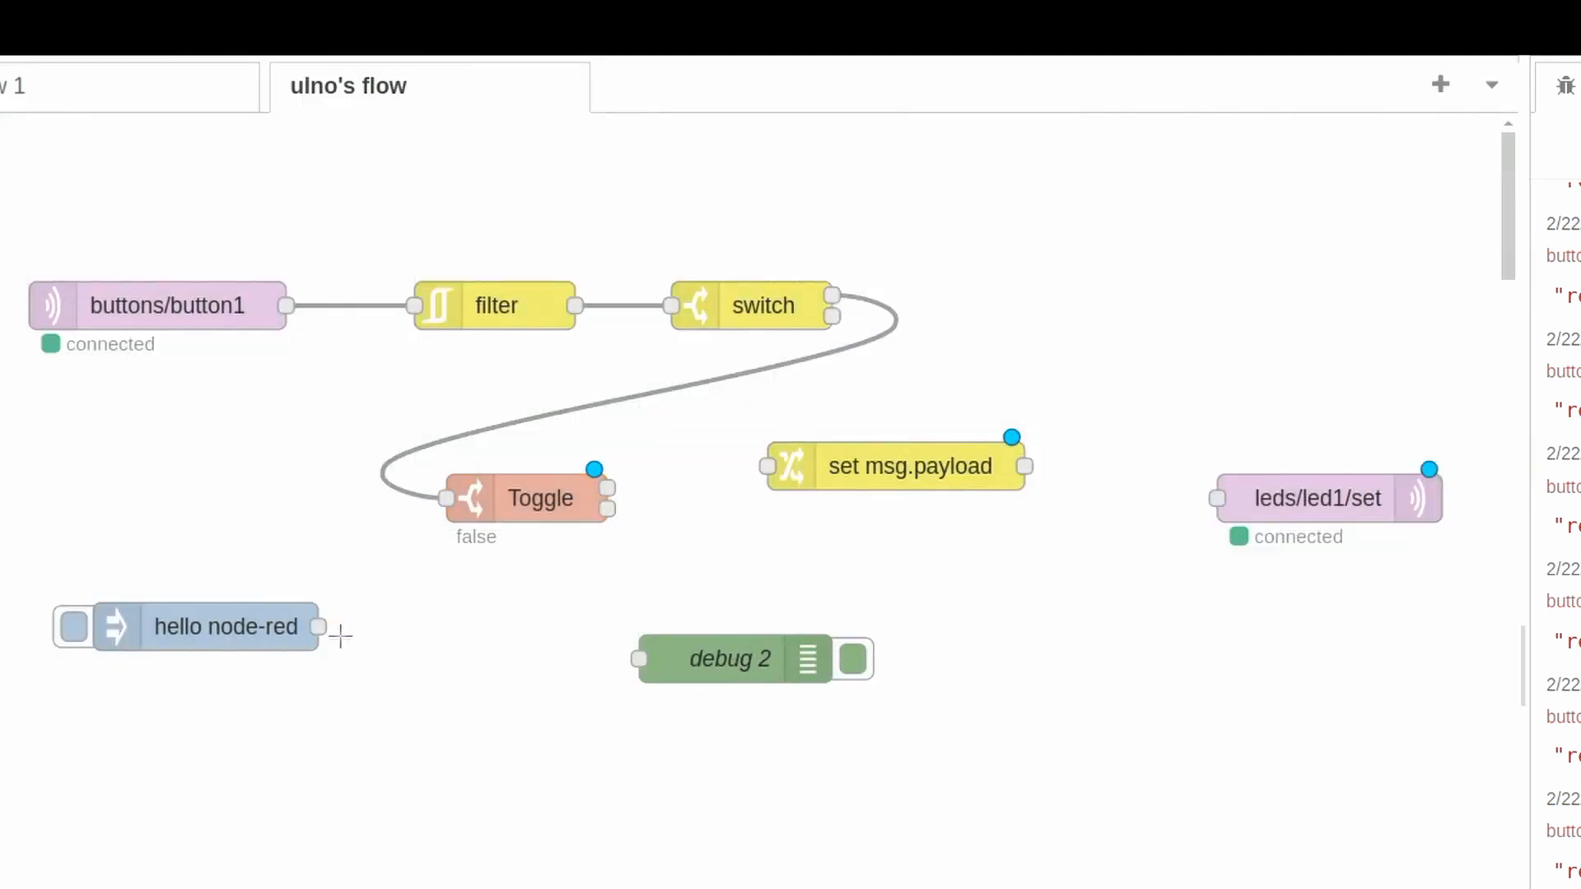
pyautogui.moveTo(608, 488); pyautogui.dragTo(926, 595)
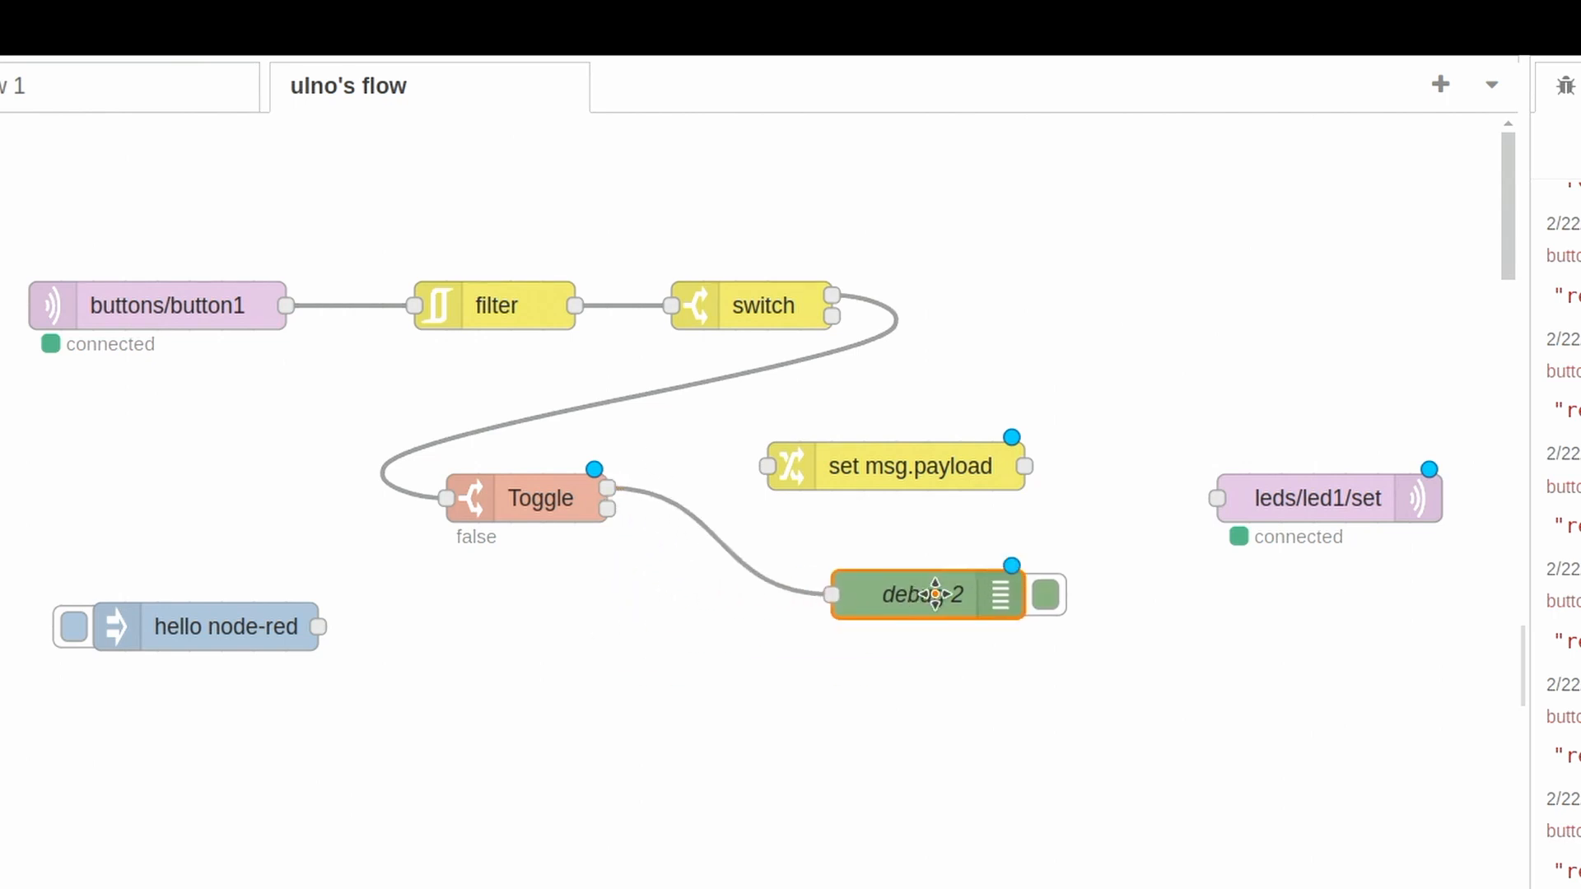
# - Deploy the flow, clear all messages from the debug log, and nudge debug 2 slightly up and to the right
pyautogui.click(1388, 81)
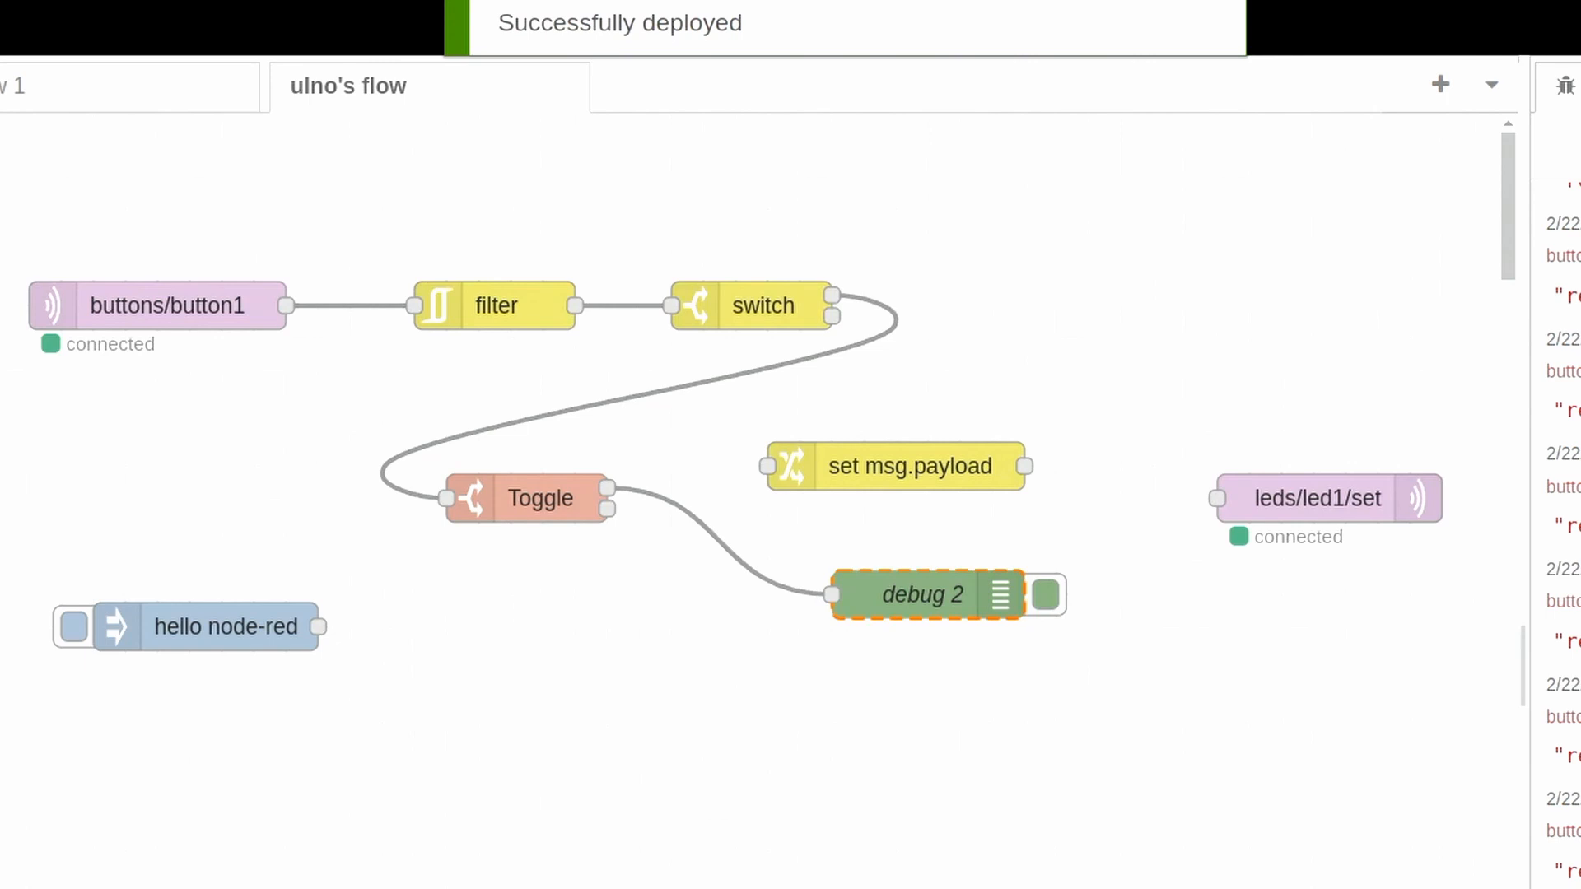
pyautogui.click(1524, 163)
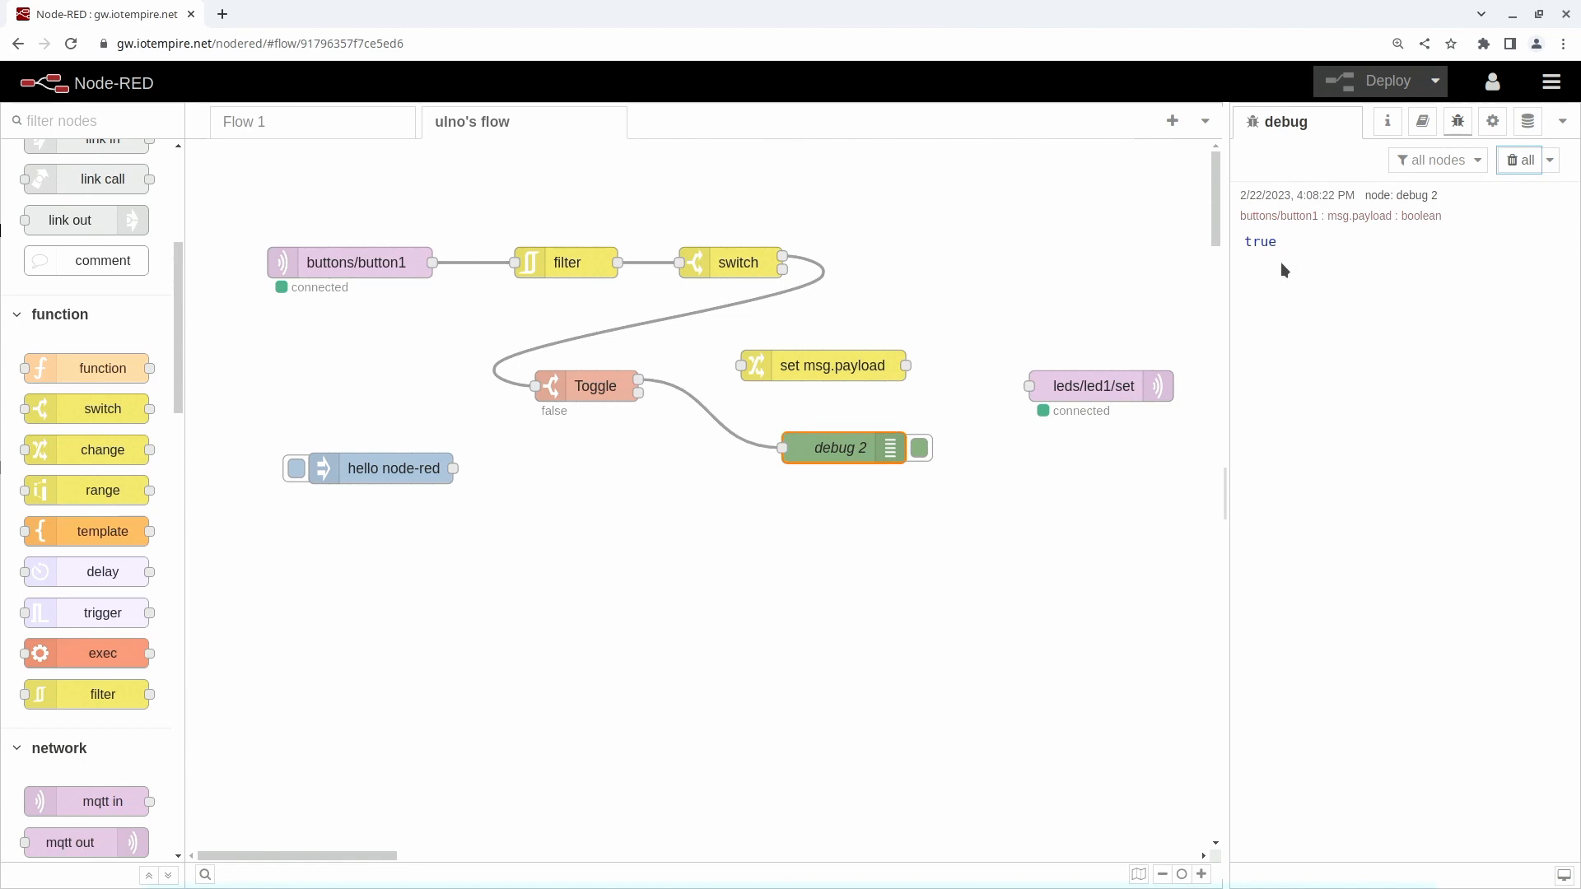
pyautogui.moveTo(862, 444); pyautogui.dragTo(881, 424)
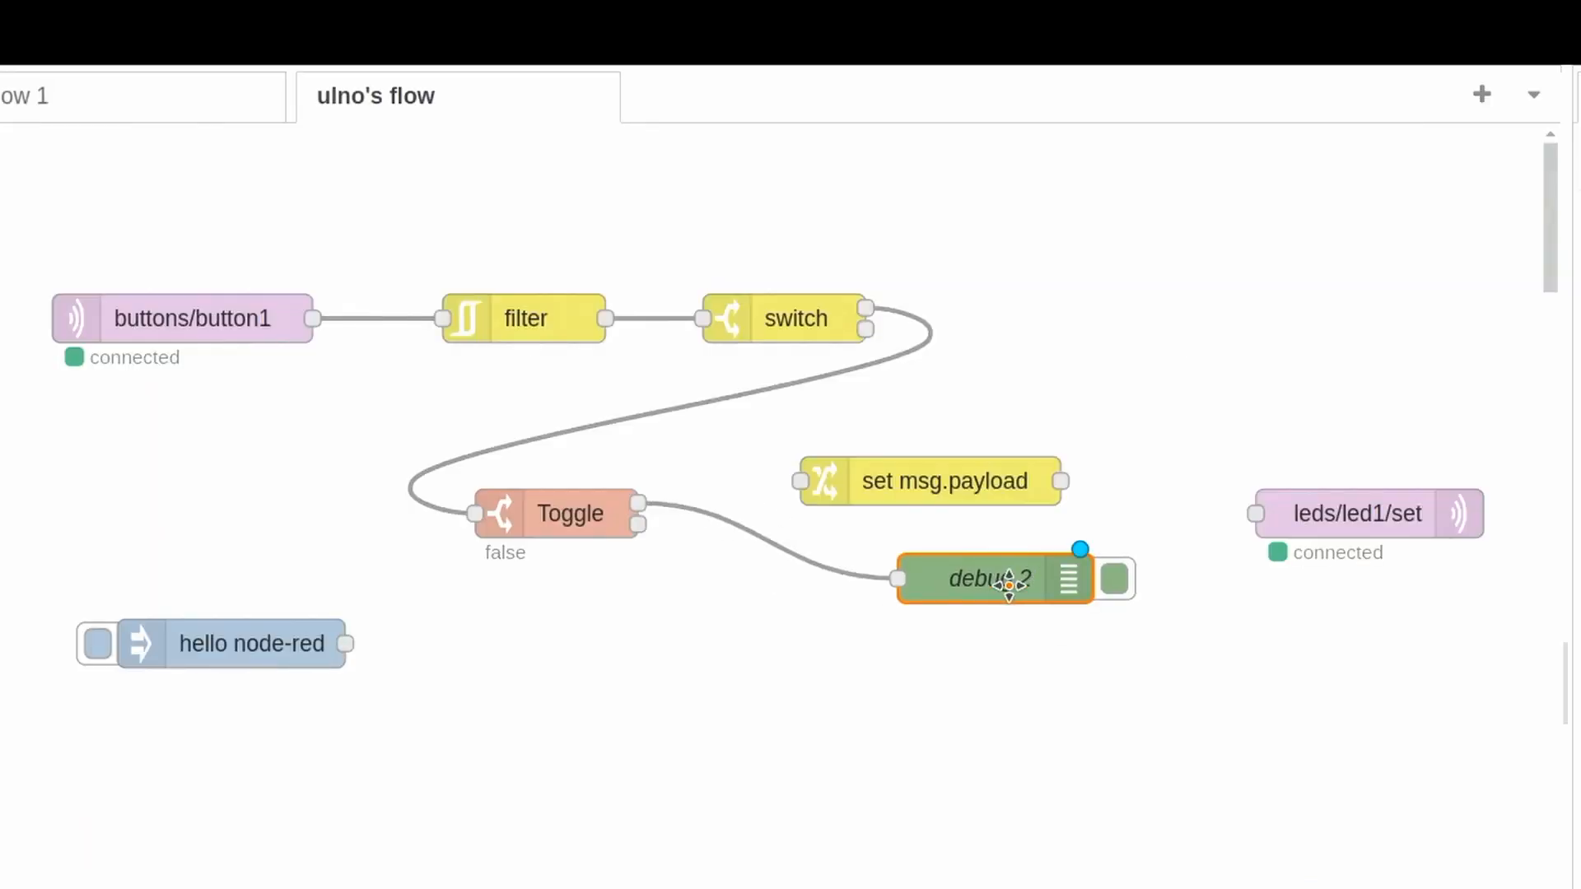
# - Delete the wire from Toggle to debug 2, and name the change node off with msg.payload set to the string off
pyautogui.click(741, 415)
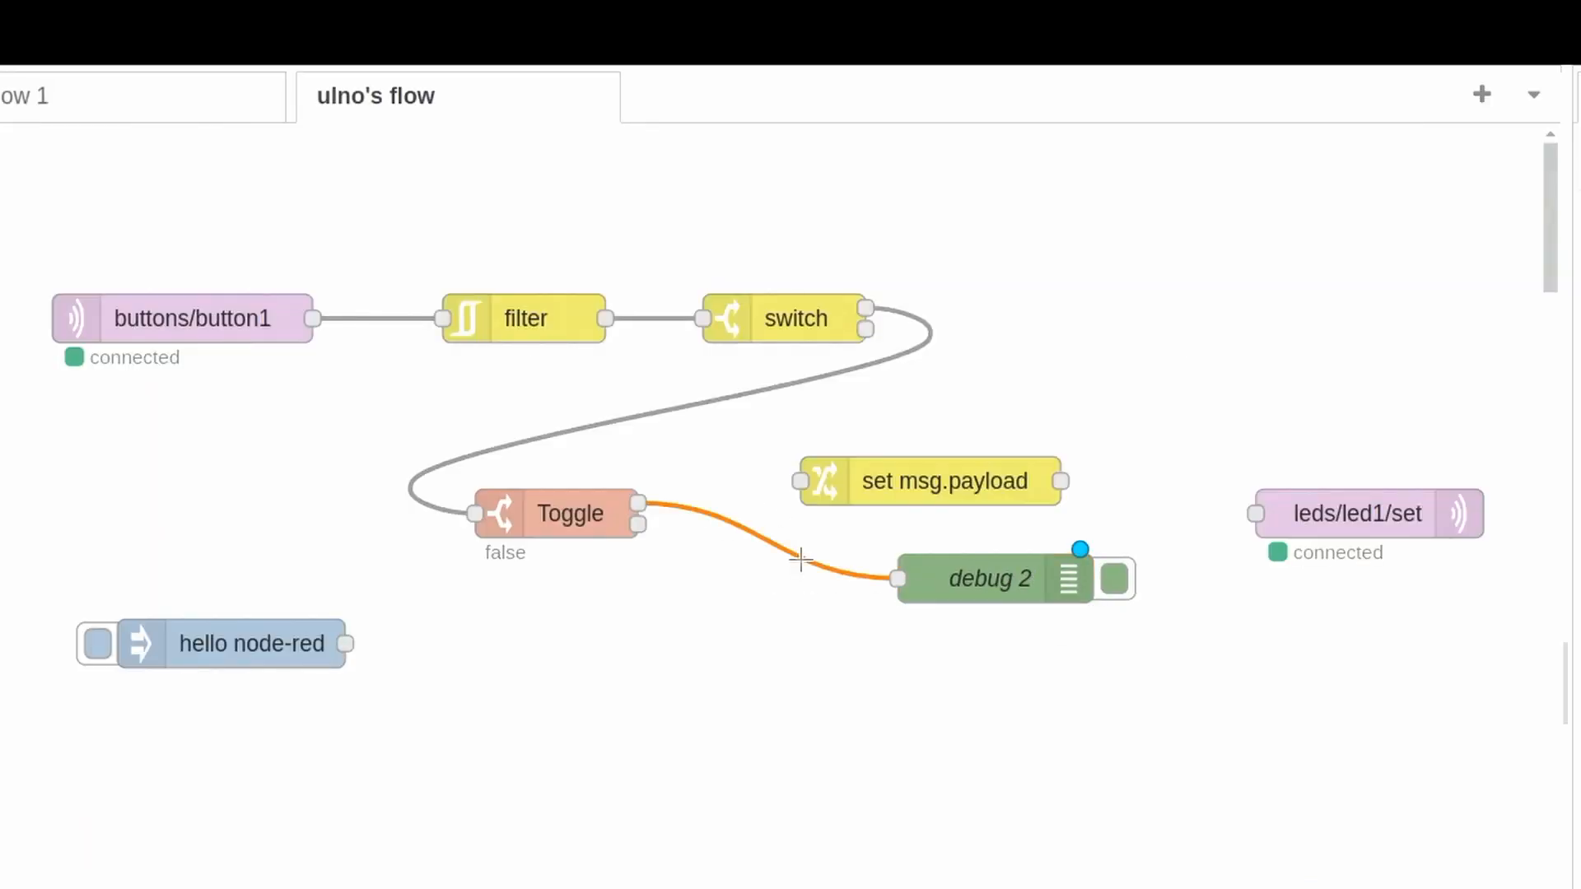
pyautogui.press('Delete')
pyautogui.doubleClick(969, 481)
pyautogui.click(1050, 325)
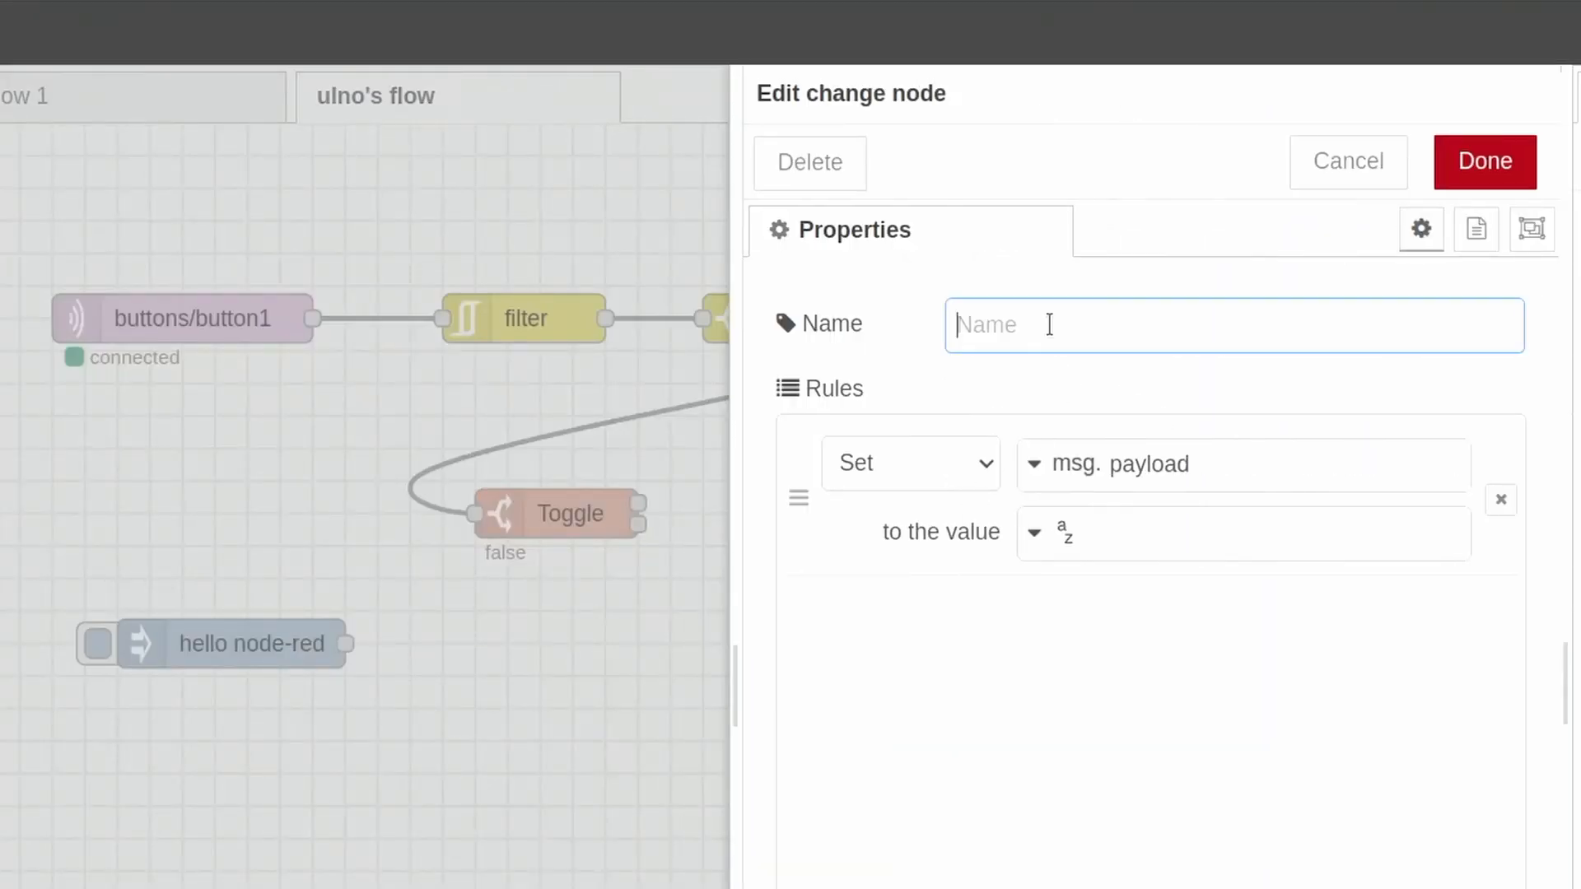
pyautogui.write('off')
pyautogui.click(1171, 536)
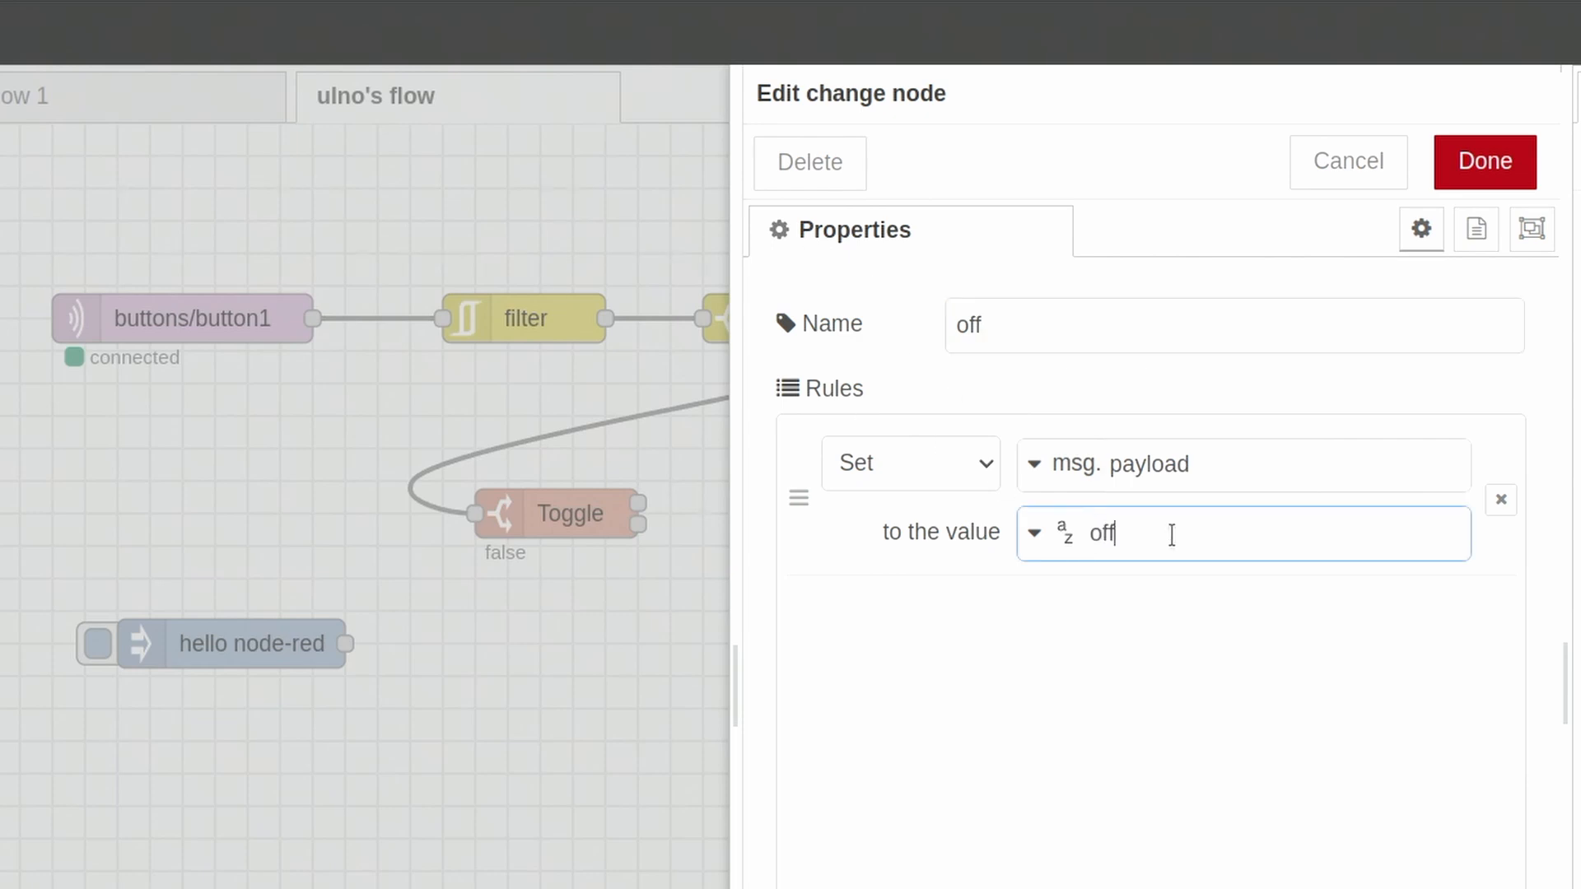
pyautogui.click(1507, 169)
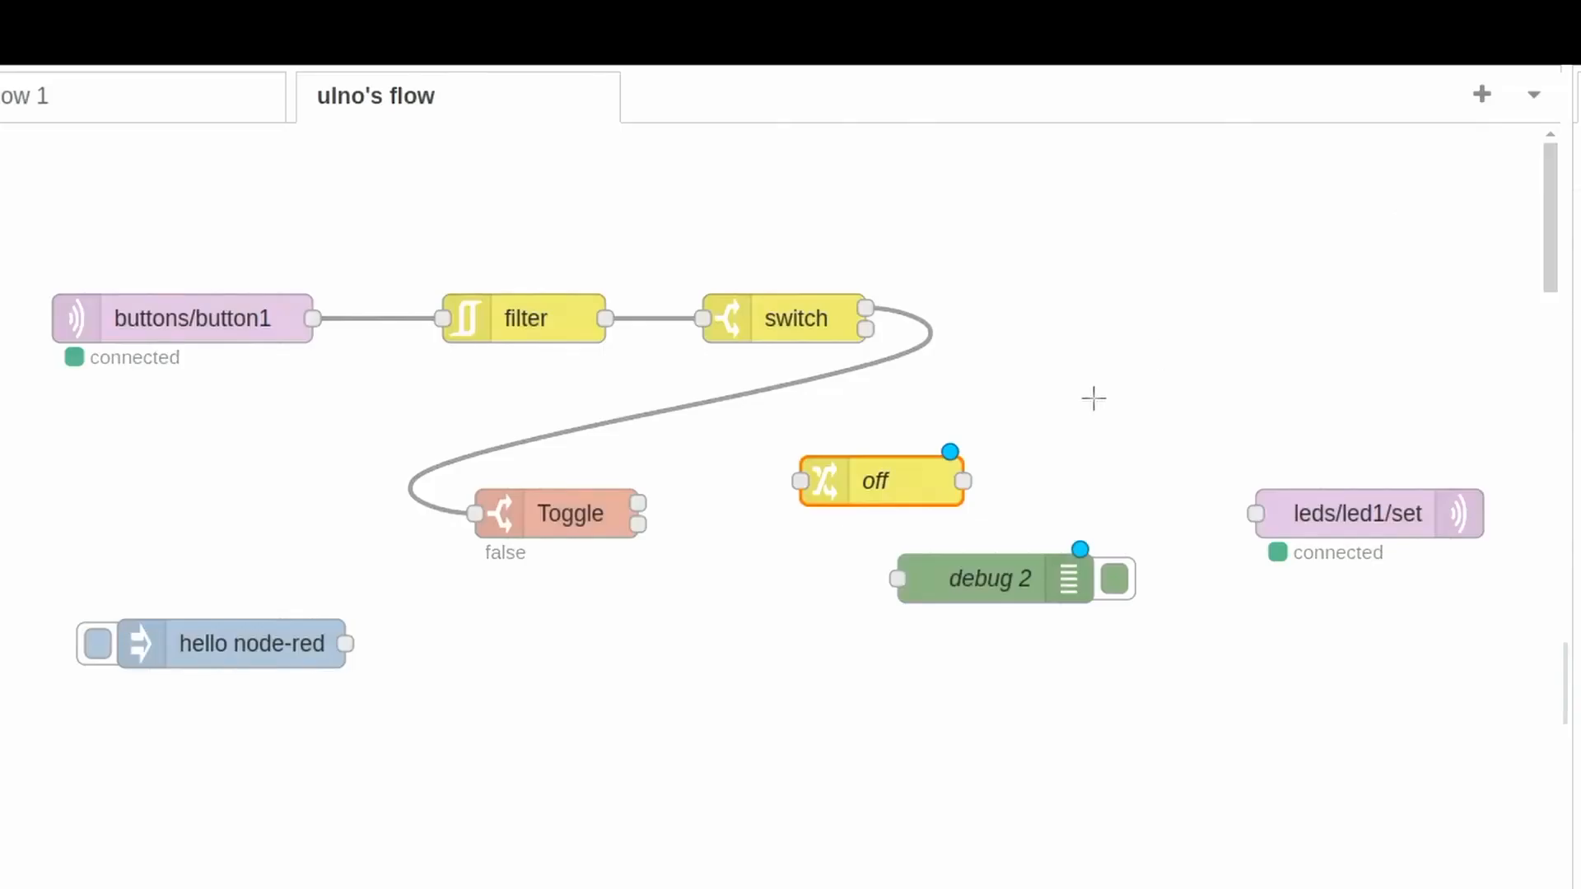
# - Duplicate the off change node and place the copy below the original, just beside debug 2
pyautogui.hotkey('ctrl', 'c')
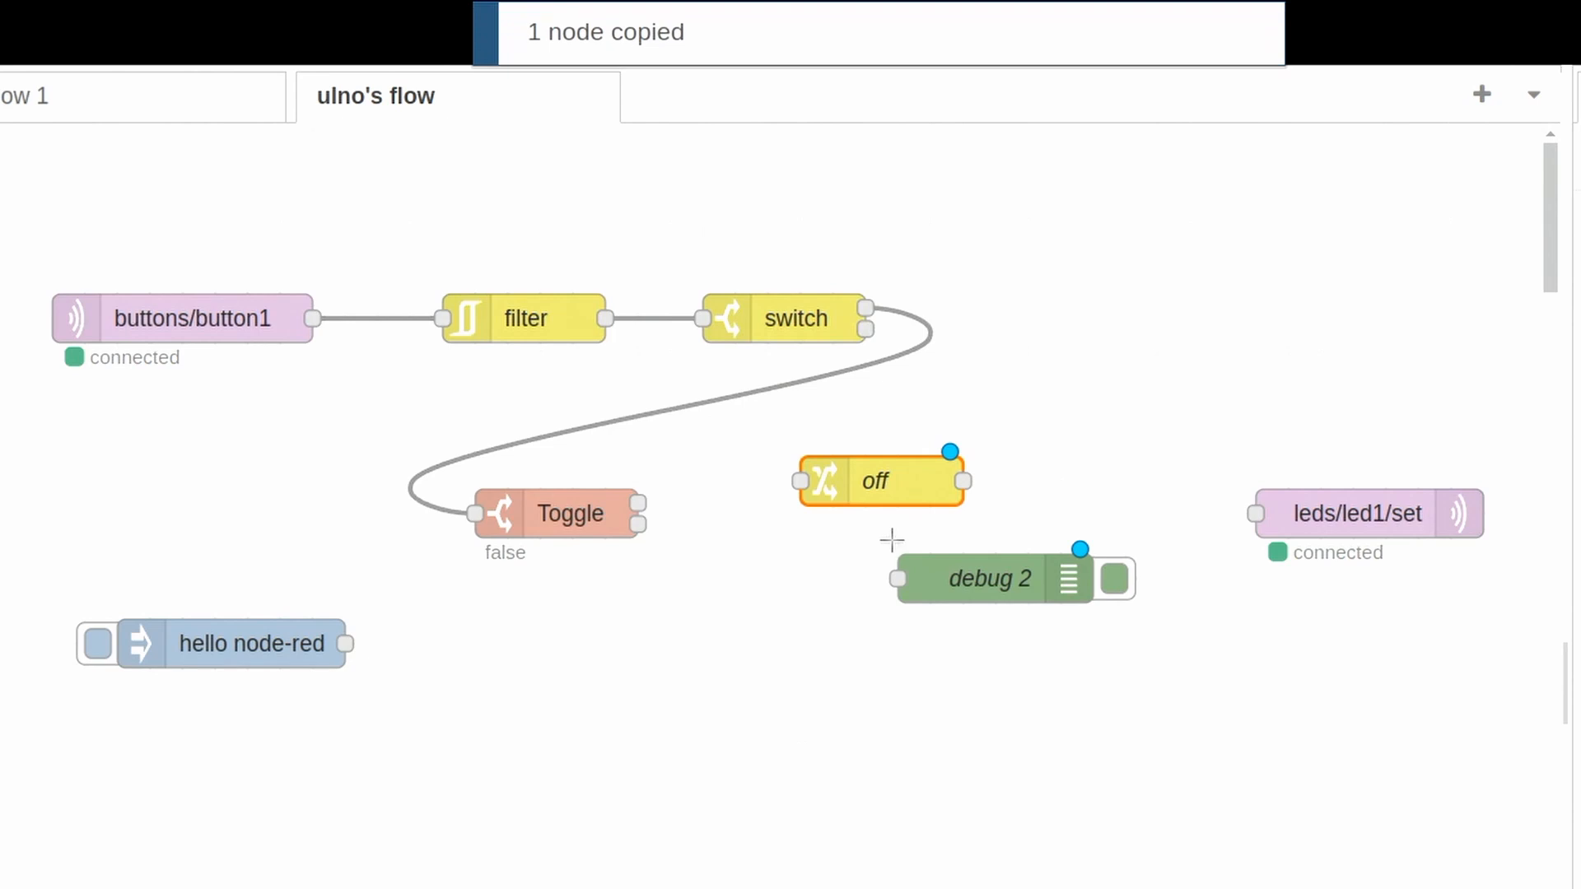
pyautogui.hotkey('ctrl', 'v')
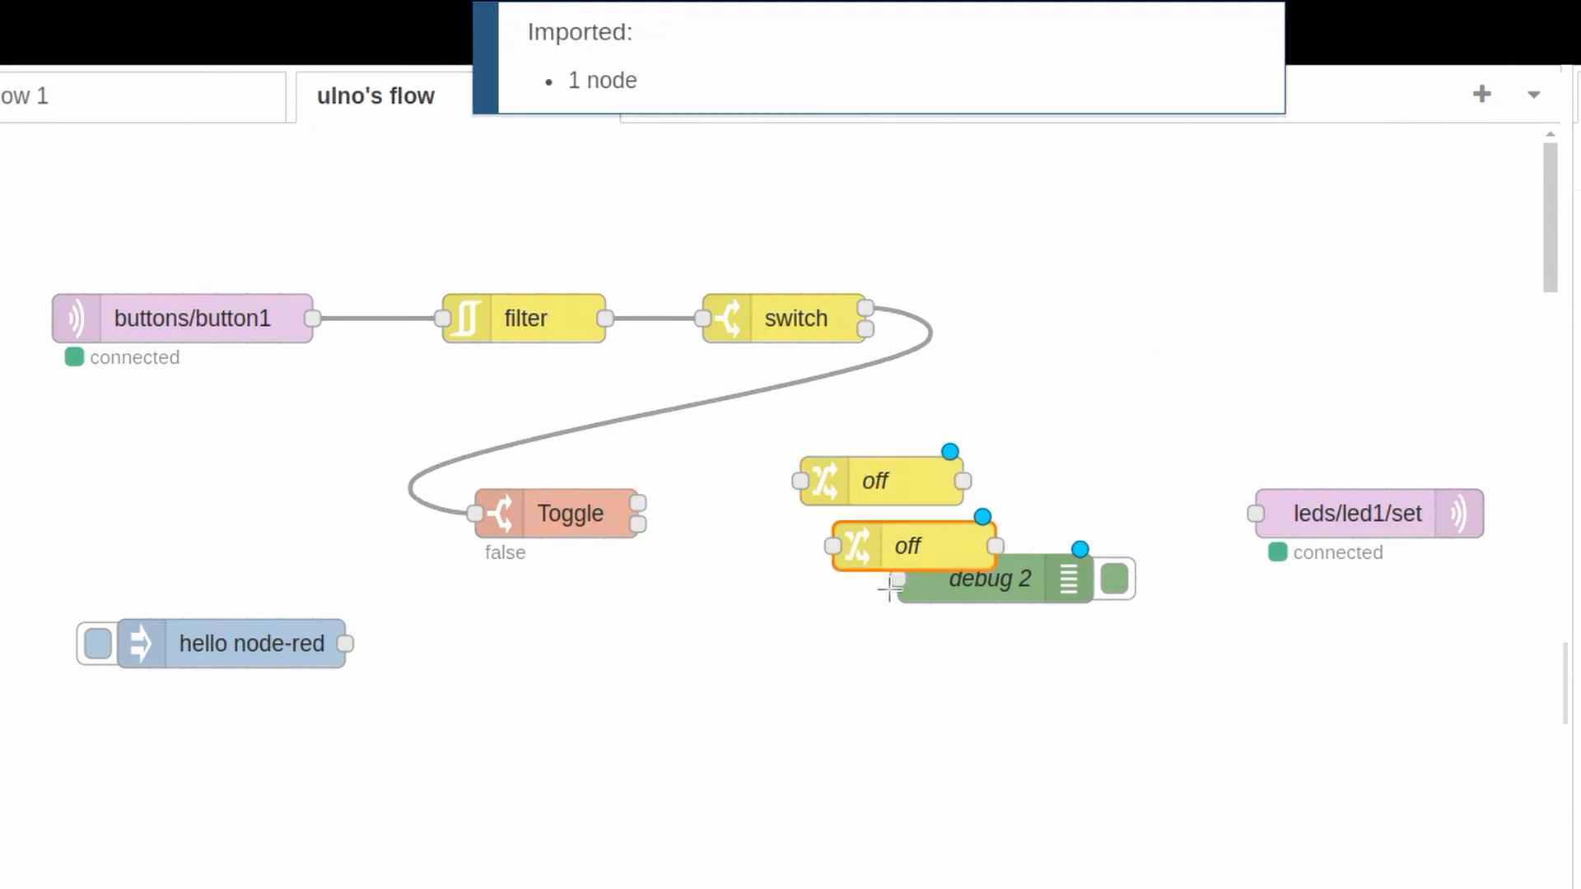
pyautogui.click(811, 611)
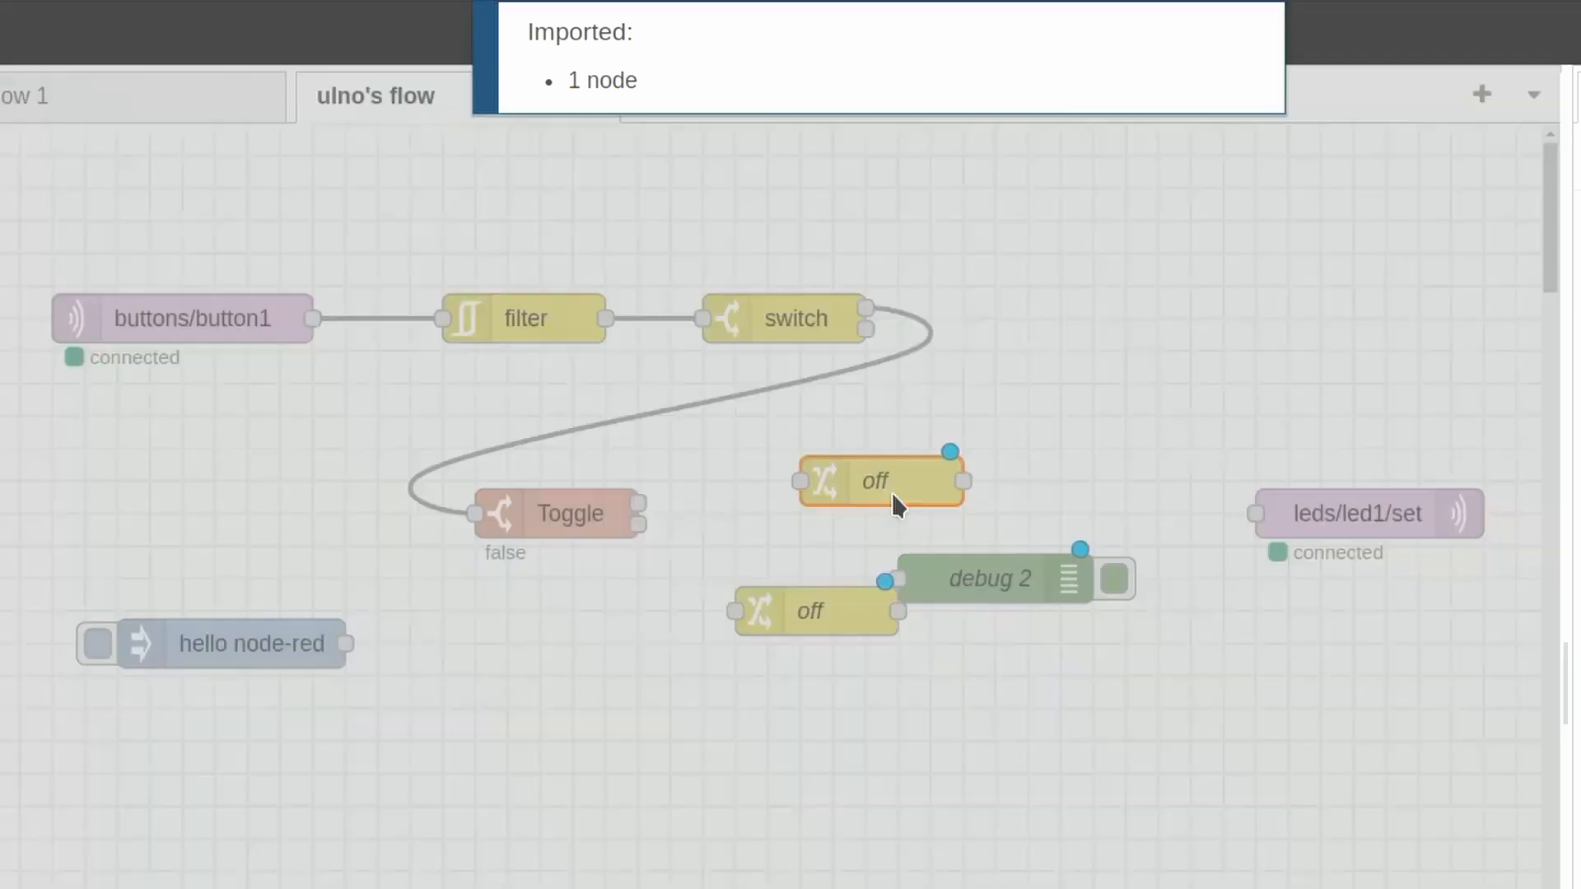
# - Rename the upper off change node to on and set its msg.payload value to on
pyautogui.doubleClick(891, 491)
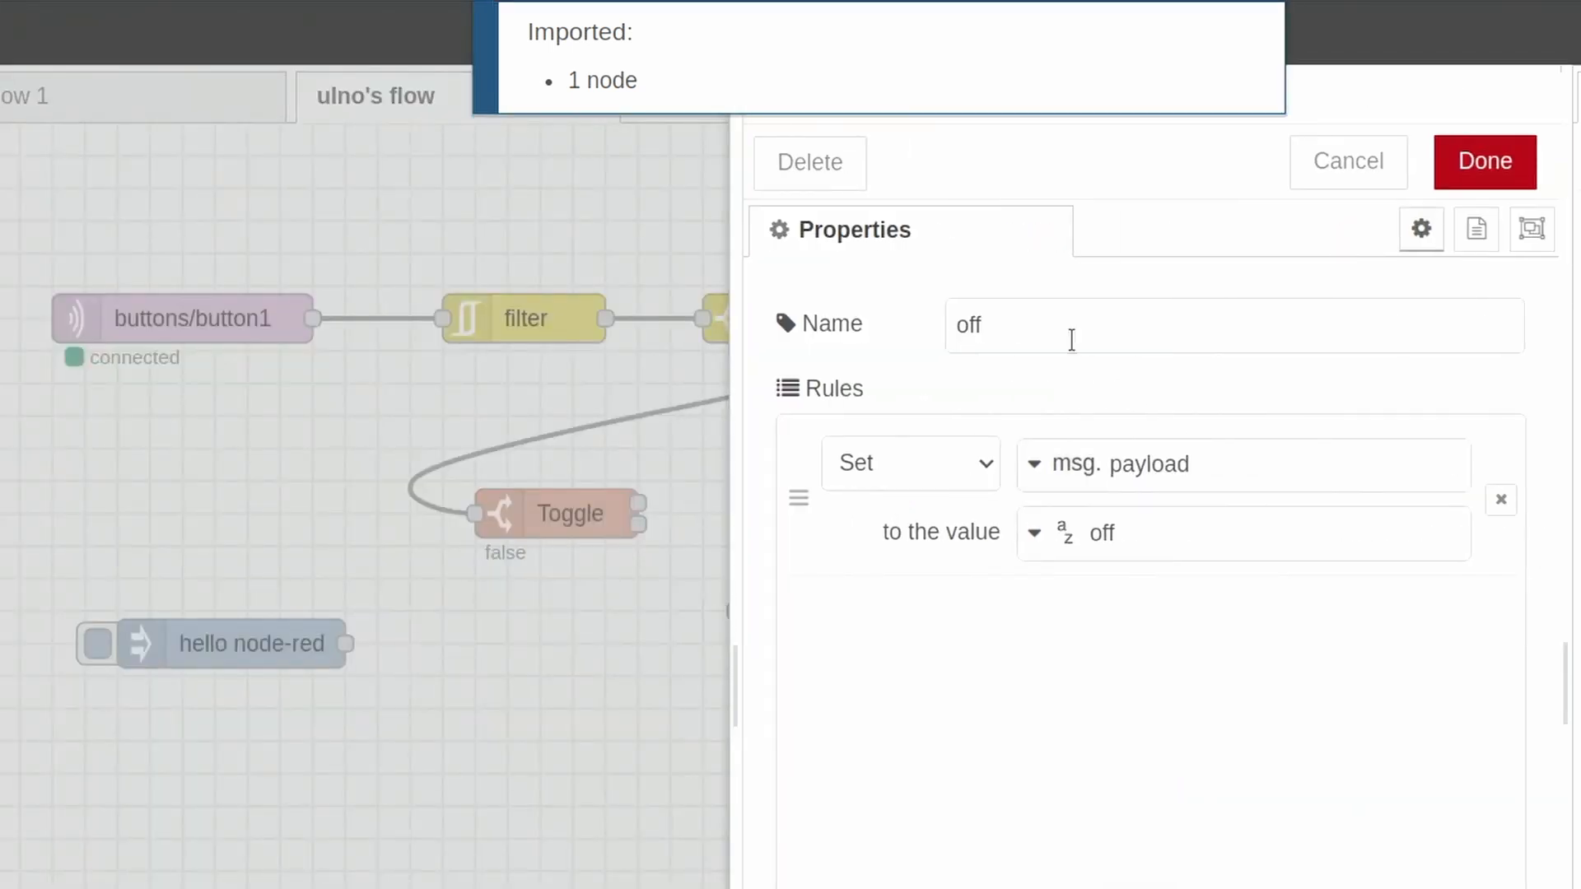
pyautogui.moveTo(1069, 338); pyautogui.dragTo(906, 344)
pyautogui.write('on')
pyautogui.press('Tab')
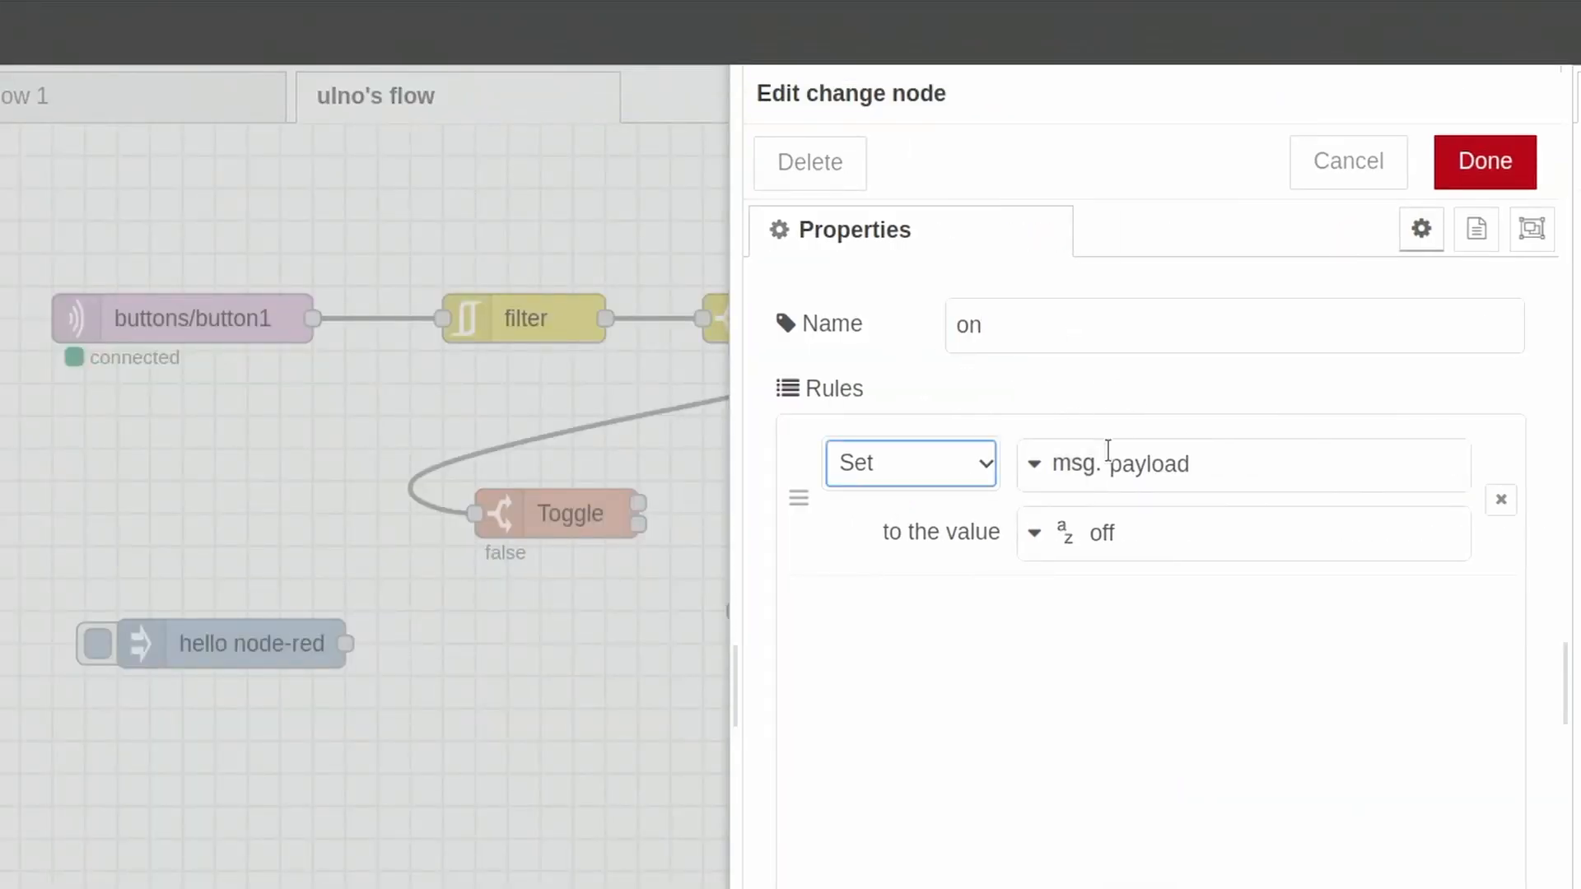
pyautogui.click(1083, 519)
pyautogui.write('o')
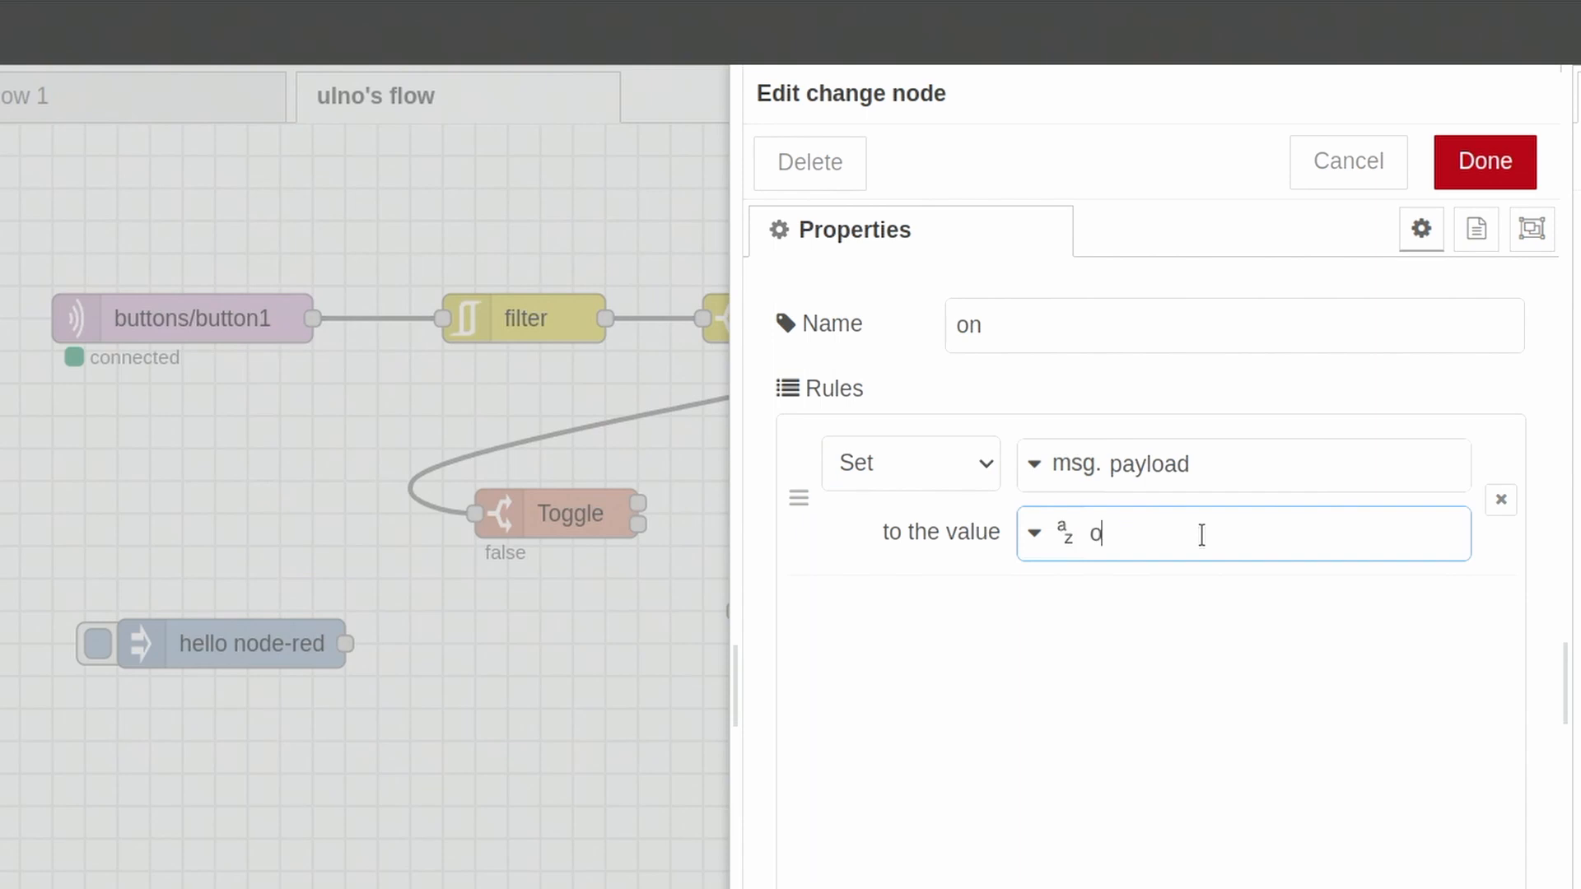
pyautogui.write('n')
pyautogui.click(1499, 157)
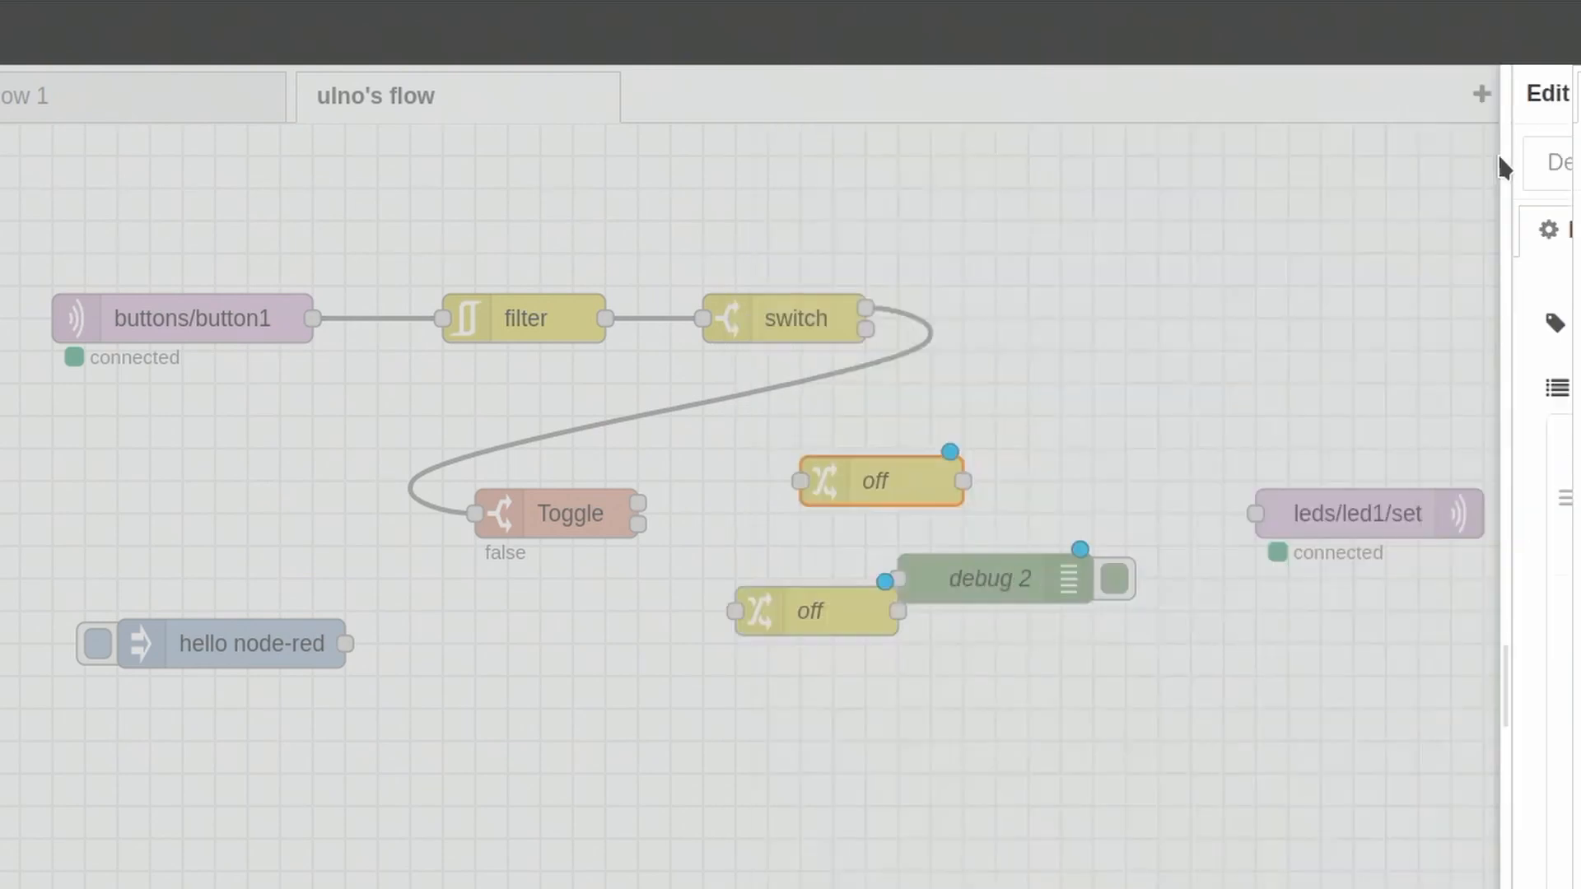
# - Move debug 2 down and to the right, and wire the on and off change nodes to leds/led1/set
pyautogui.moveTo(1013, 572); pyautogui.dragTo(1143, 701)
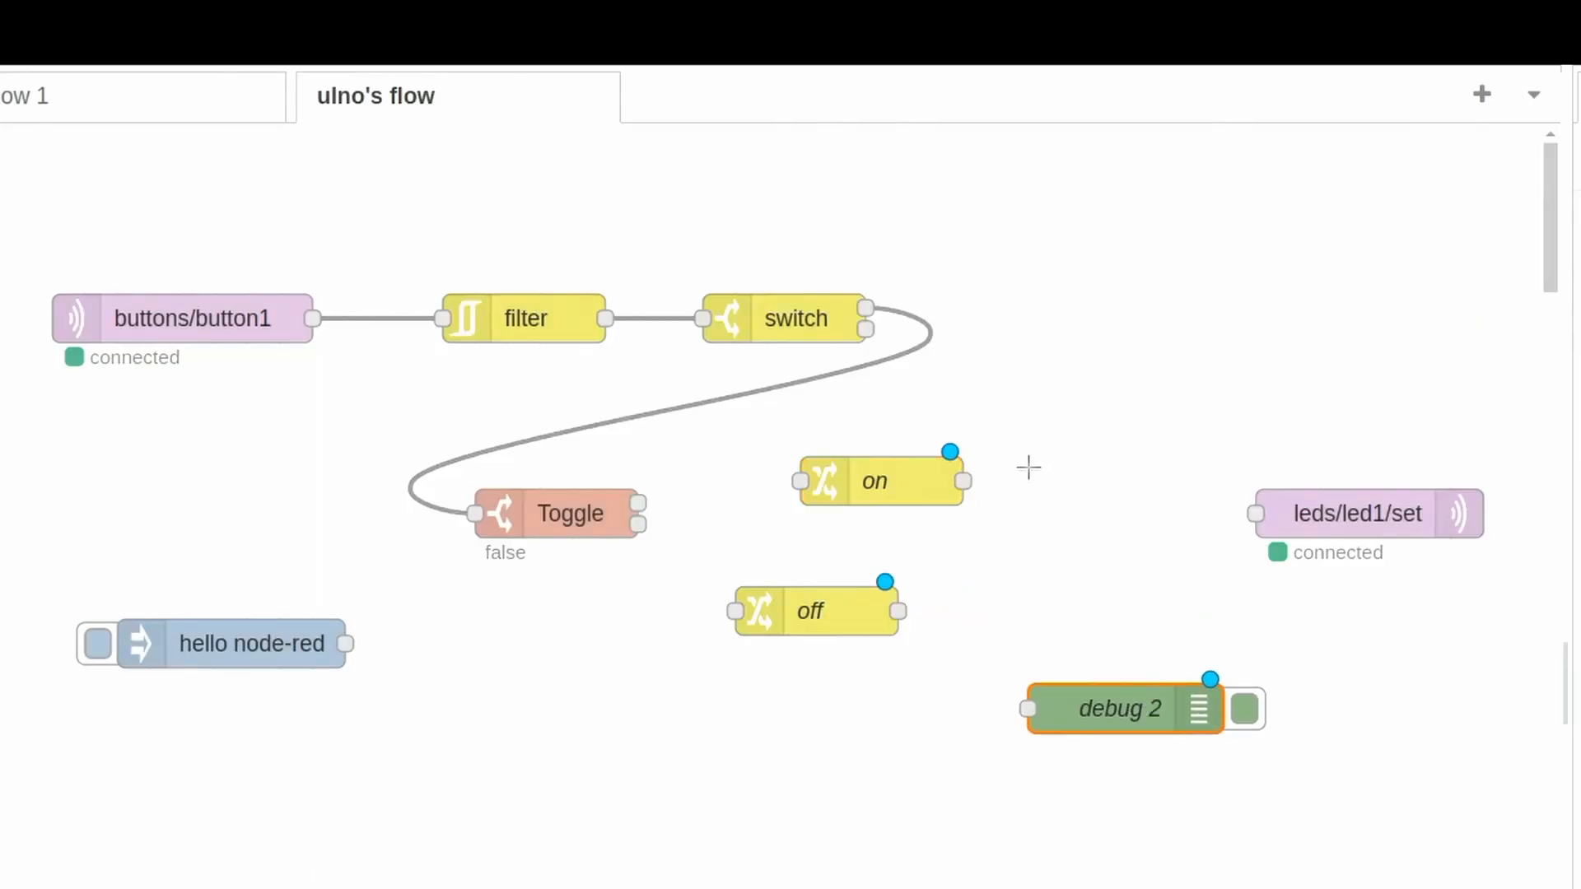
pyautogui.moveTo(963, 481); pyautogui.dragTo(1293, 509)
pyautogui.moveTo(899, 610); pyautogui.dragTo(1255, 513)
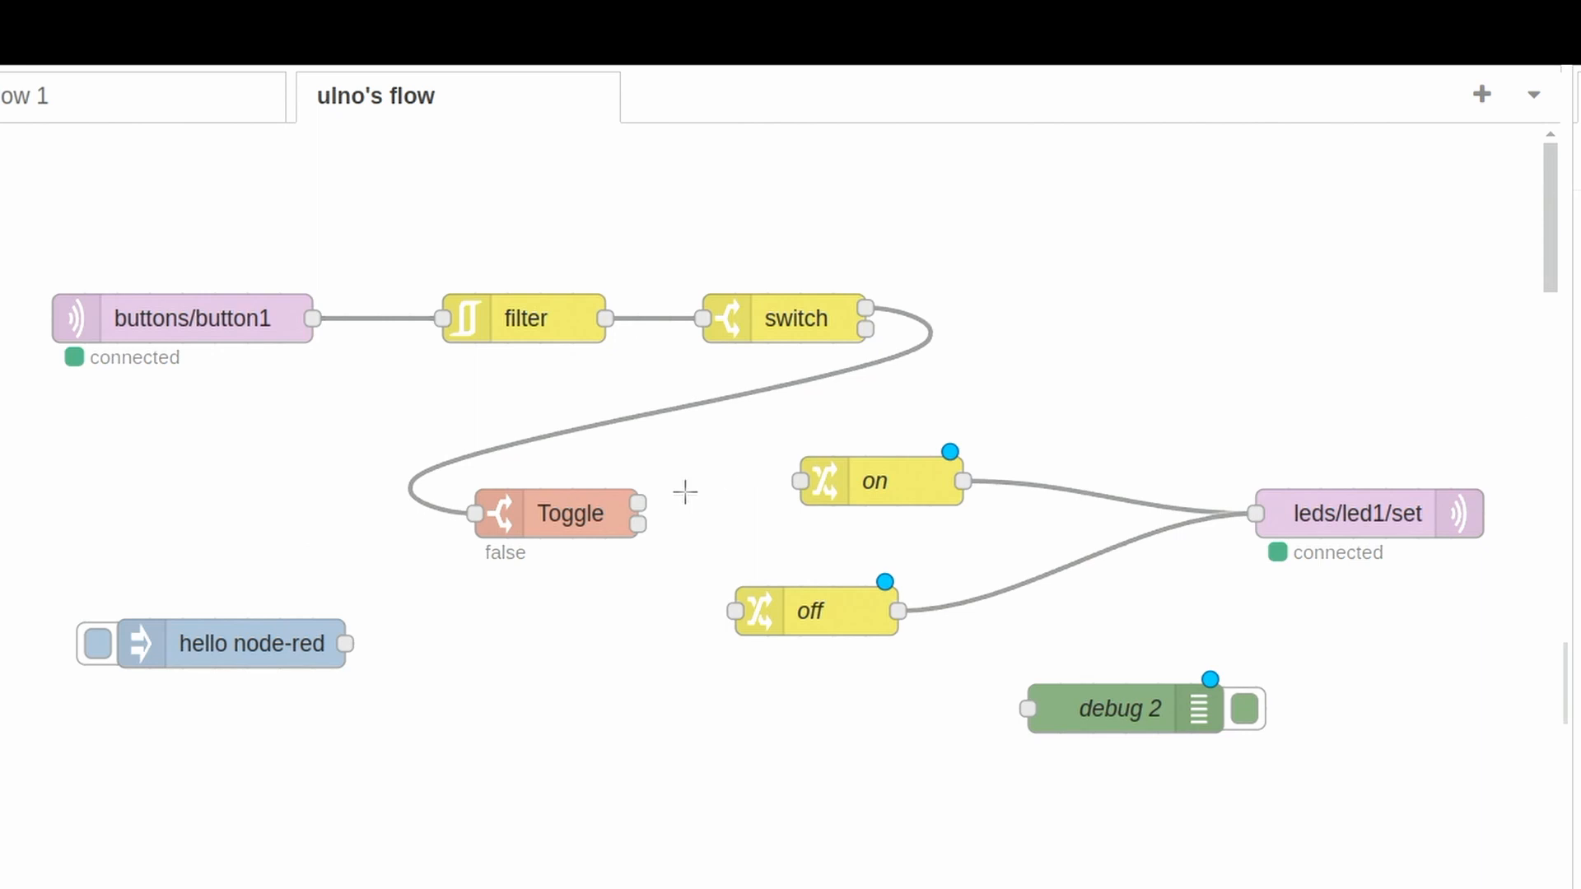
# - Wire Toggle's first output to on and its second output to off, and deploy the flow
pyautogui.moveTo(639, 503); pyautogui.dragTo(799, 477)
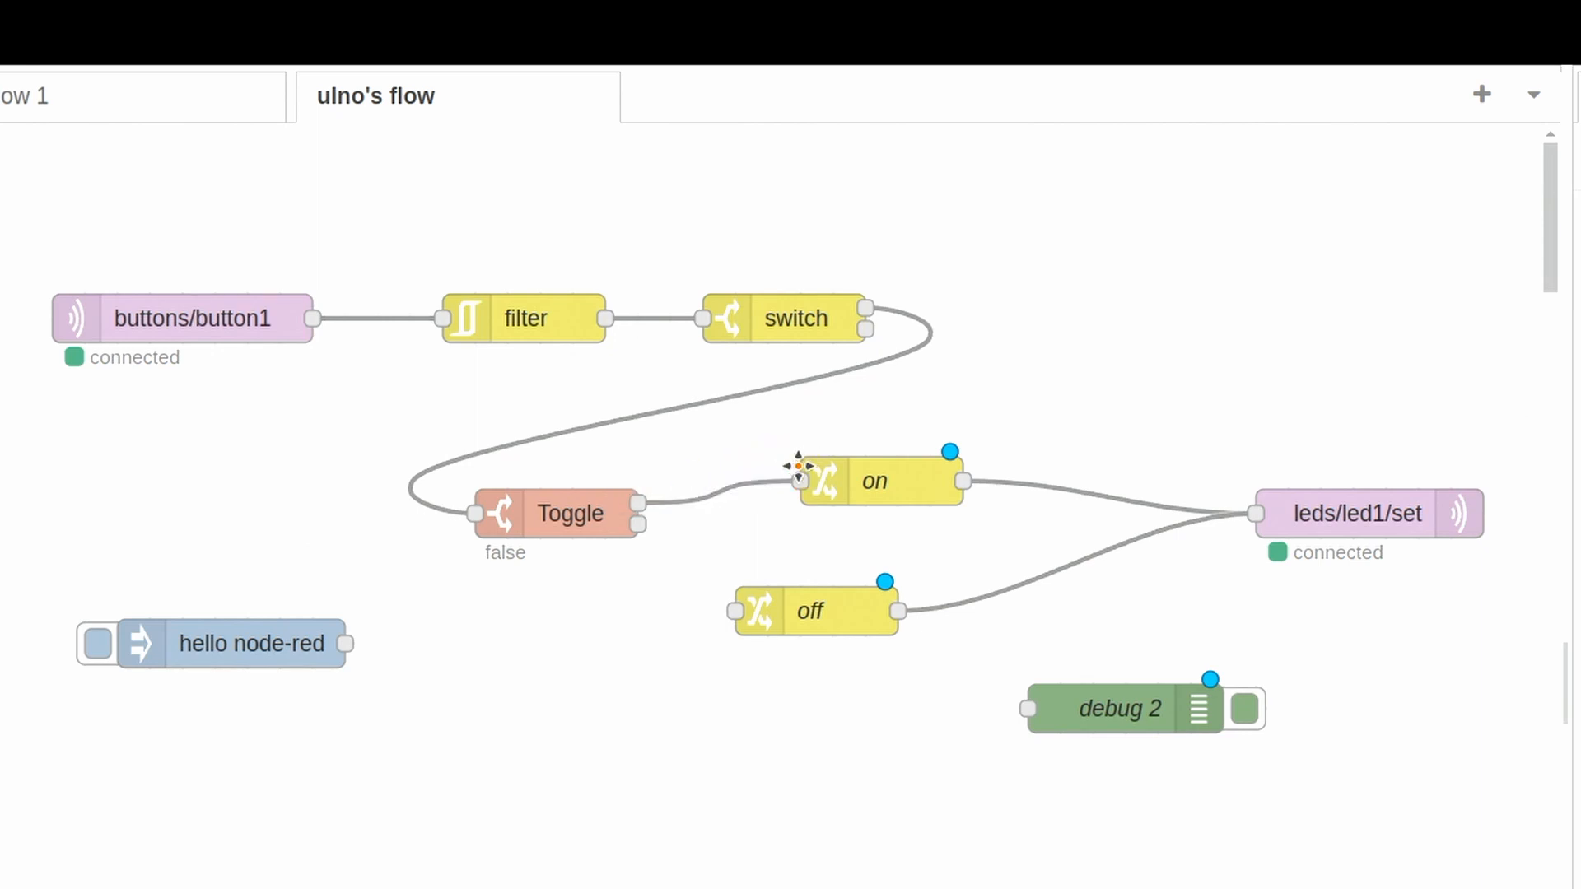
pyautogui.moveTo(638, 523); pyautogui.dragTo(736, 611)
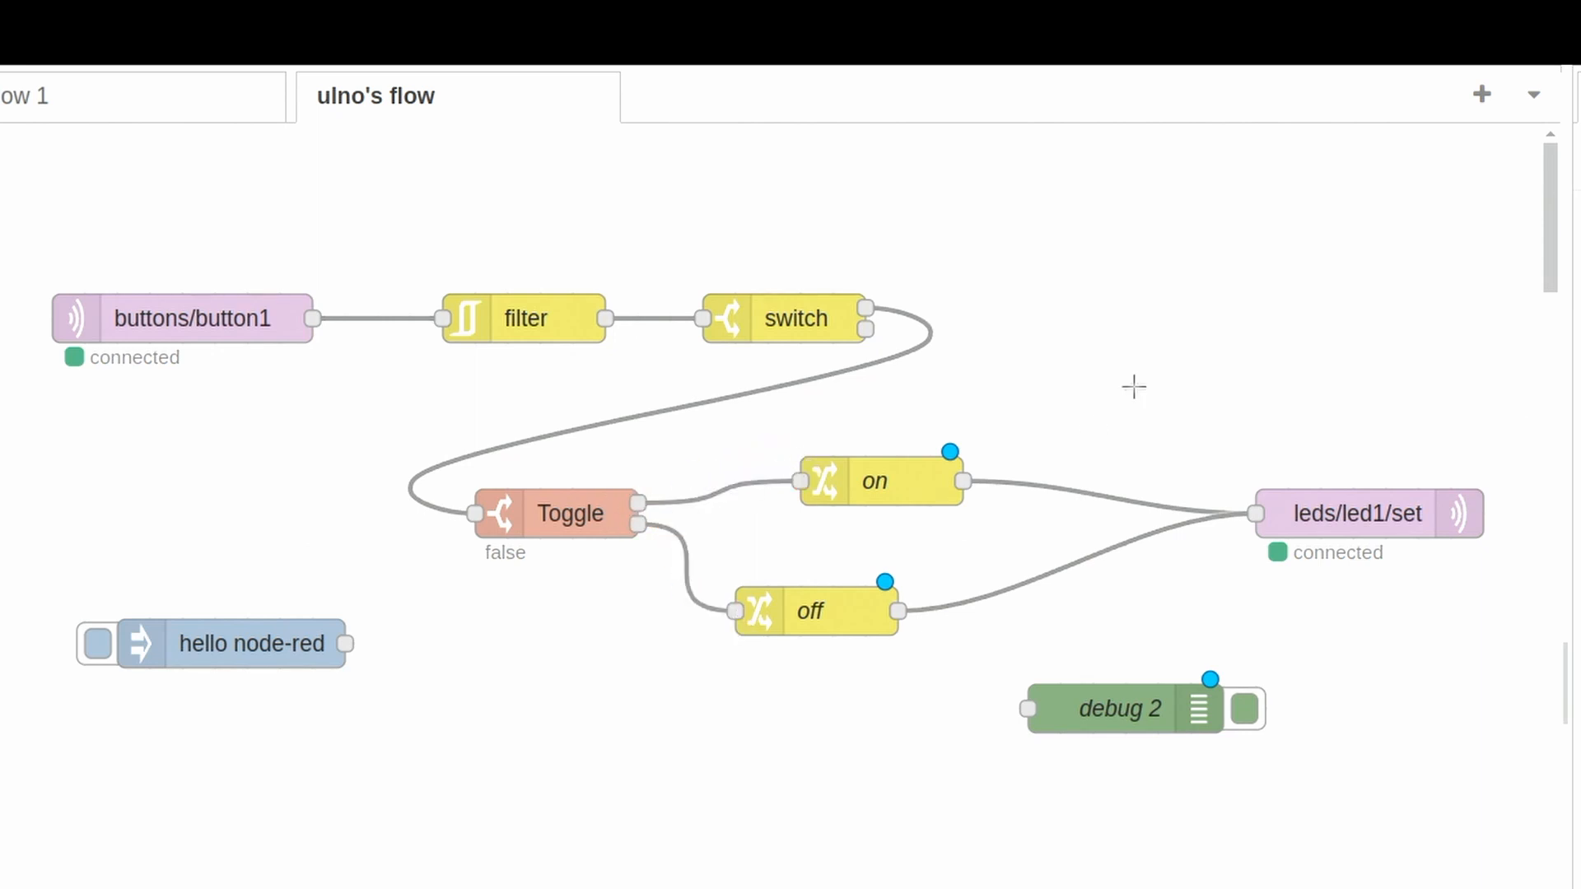
pyautogui.click(1391, 81)
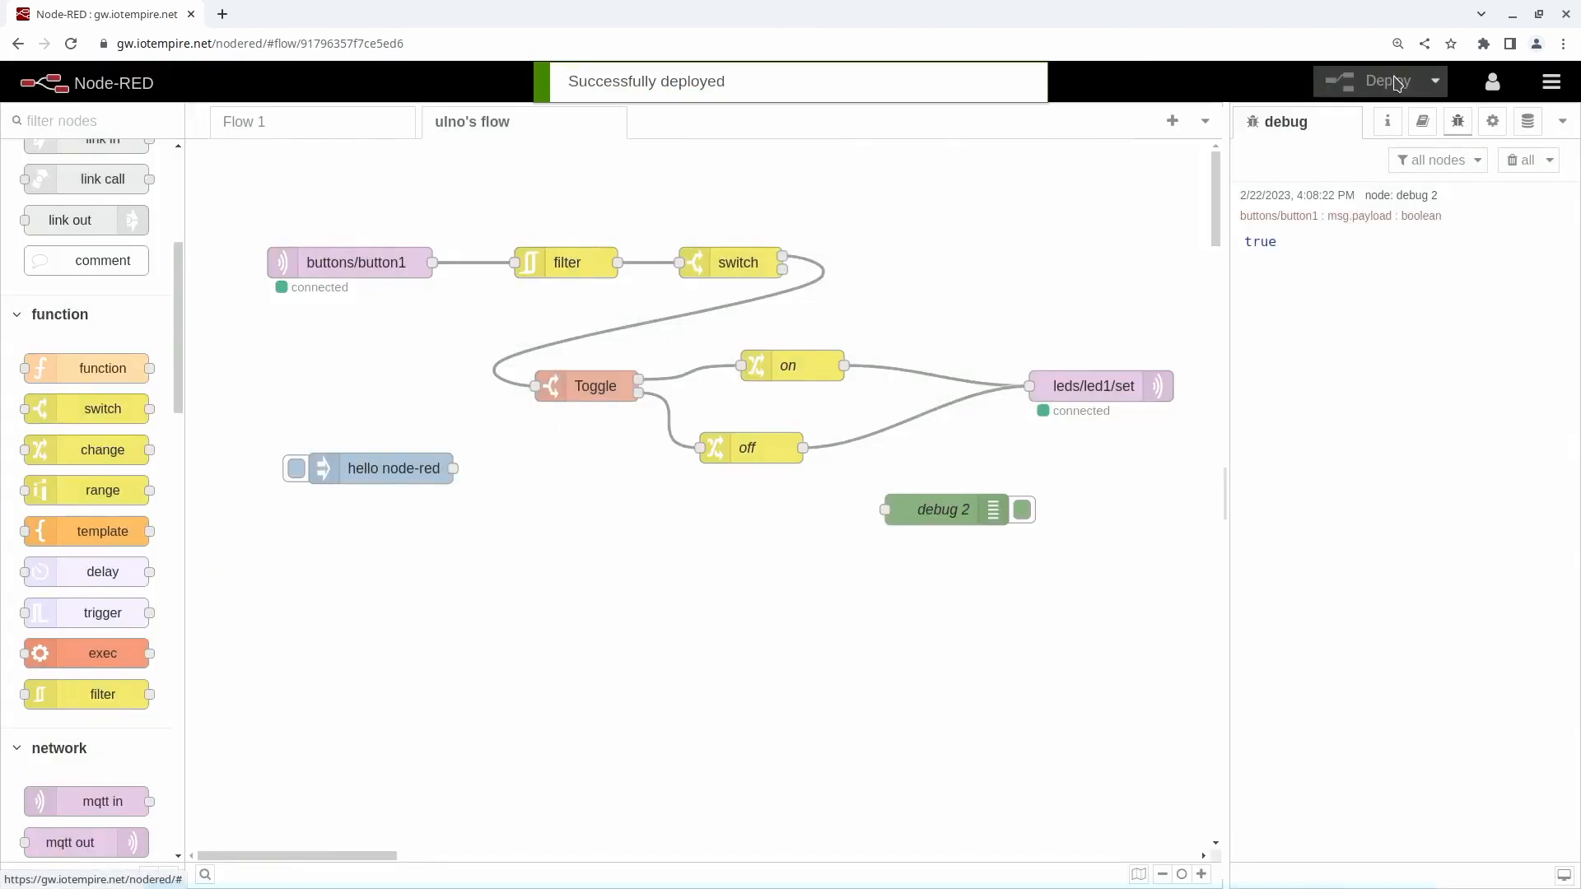